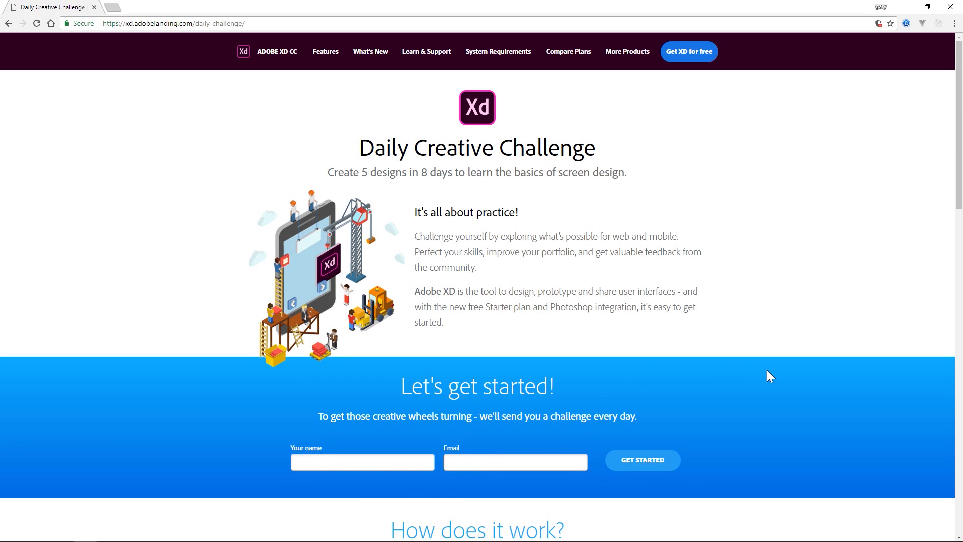
scroll(778, 367, down, 4)
scroll(778, 367, up, 3)
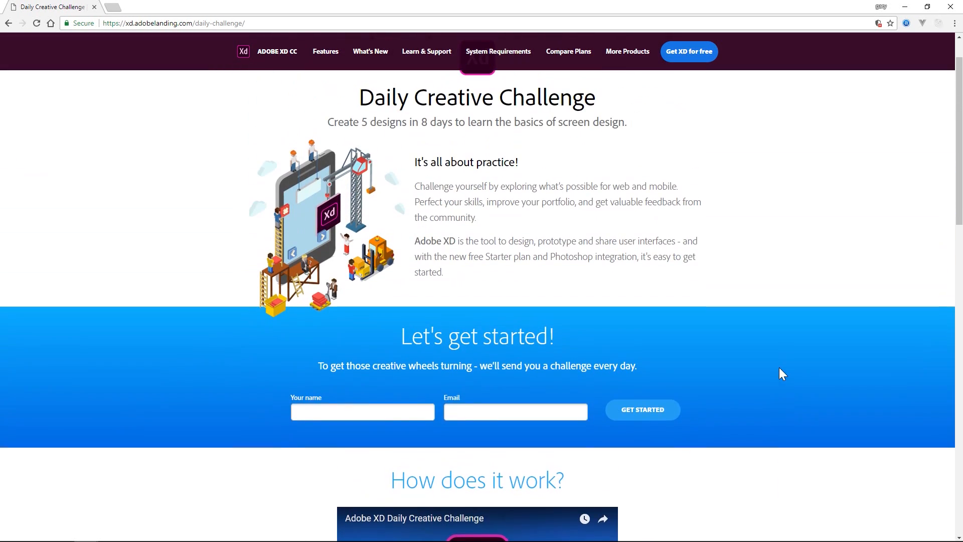
scroll(778, 374, up, 1)
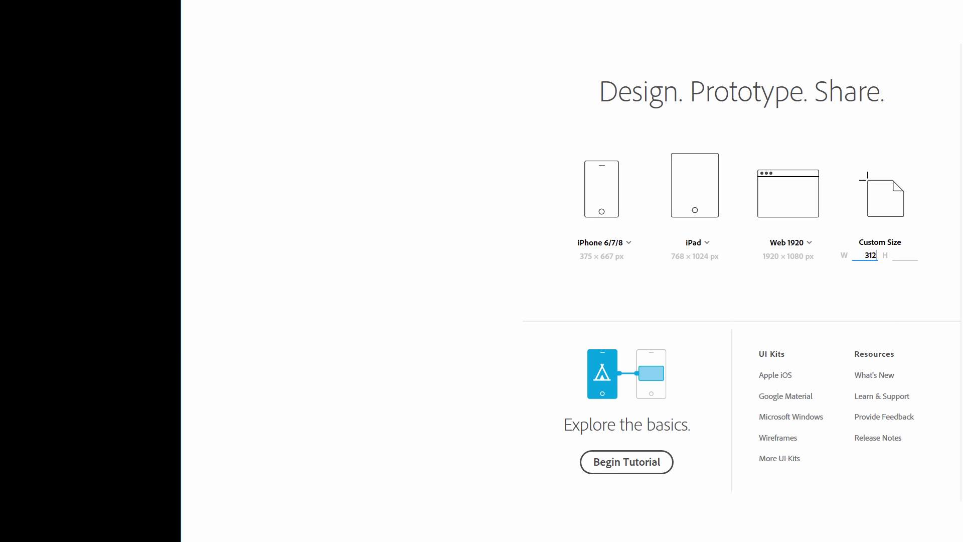
- Create a new document with a custom 312 × 390 px artboard and hide the layer list
key(Tab)
key(Return)
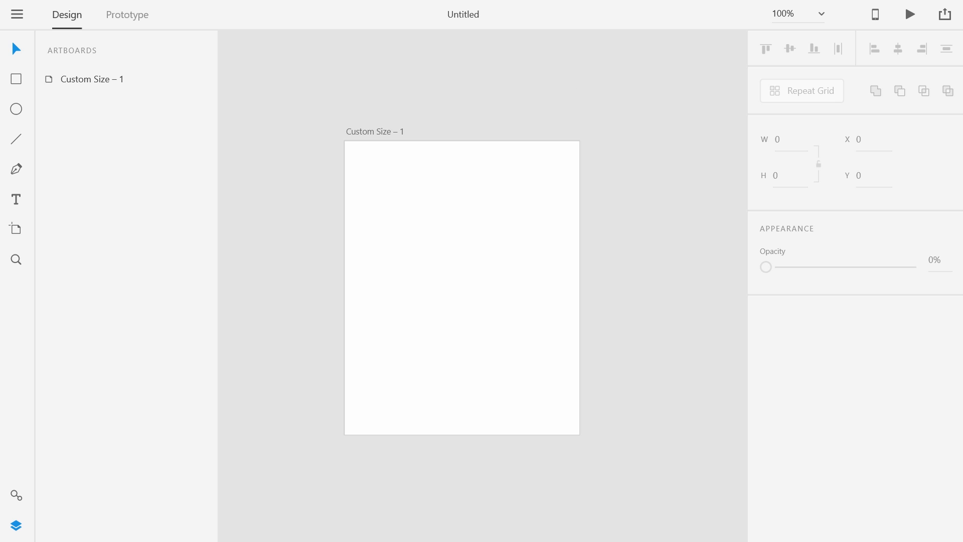
click(507, 203)
click(468, 89)
click(16, 526)
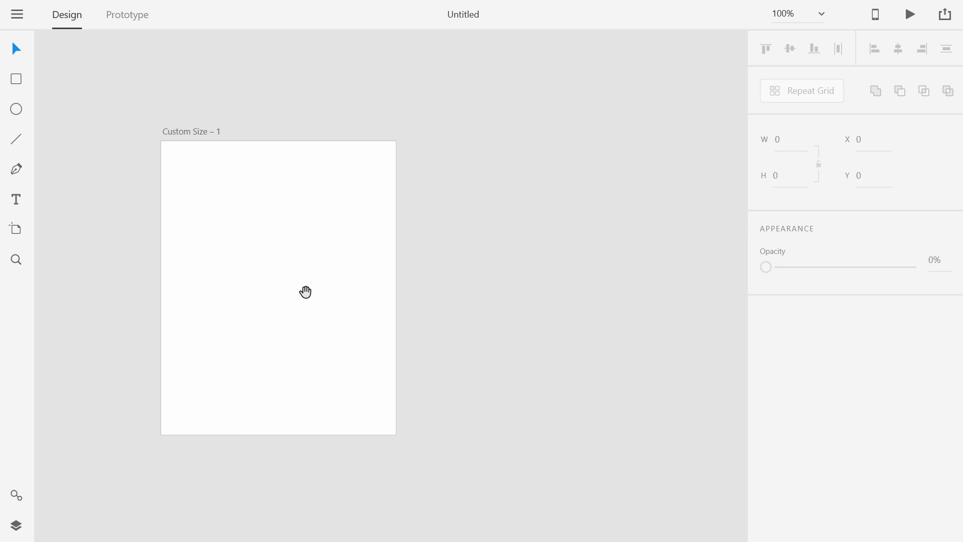
drag(305, 290, 455, 292)
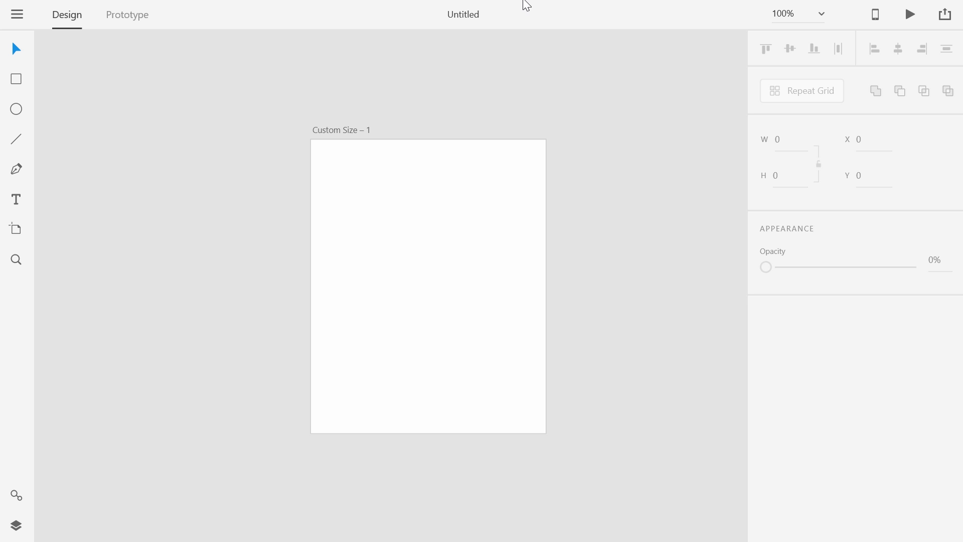
- Set the fill of the Custom Size – 1 artboard to black
click(330, 131)
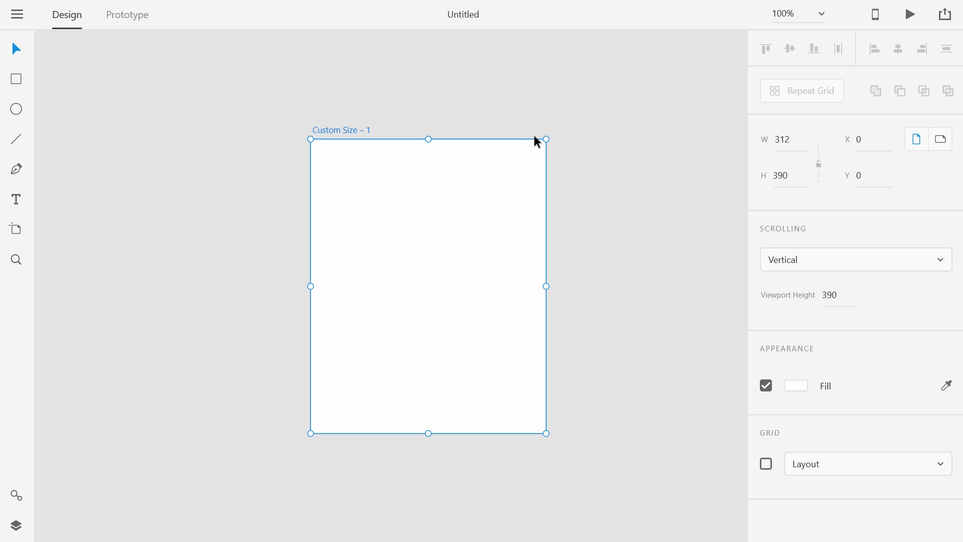
click(796, 385)
drag(645, 333, 537, 462)
click(605, 186)
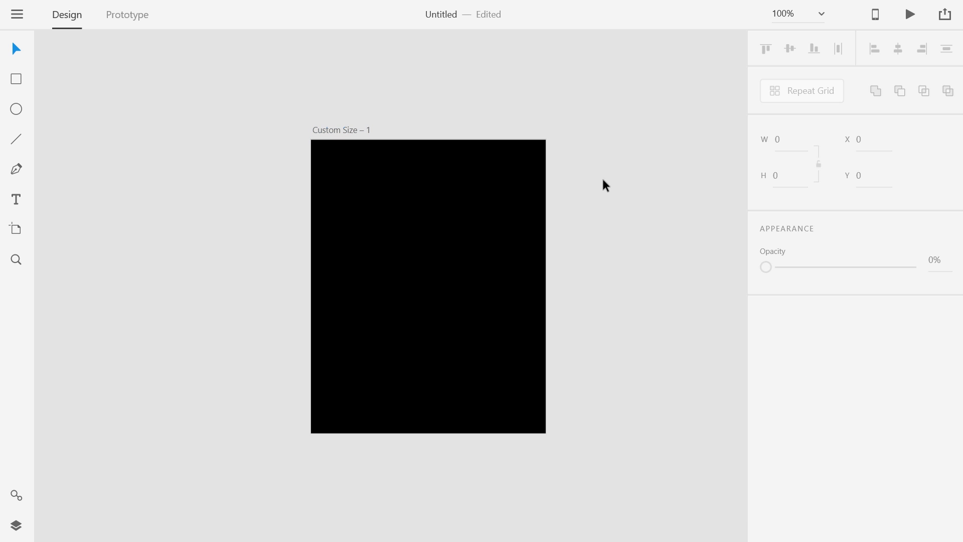
- Rename the black artboard as Home
double_click(318, 129)
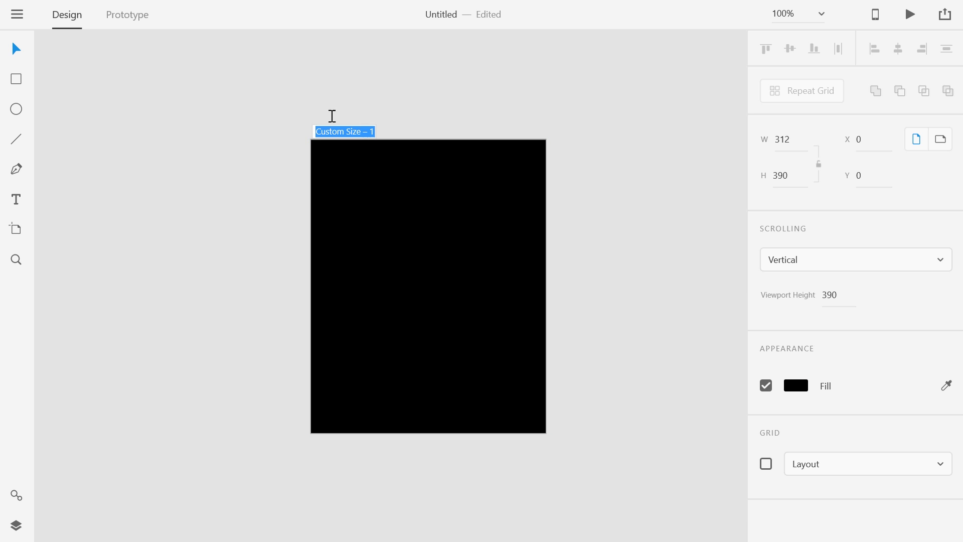
text(Watc)
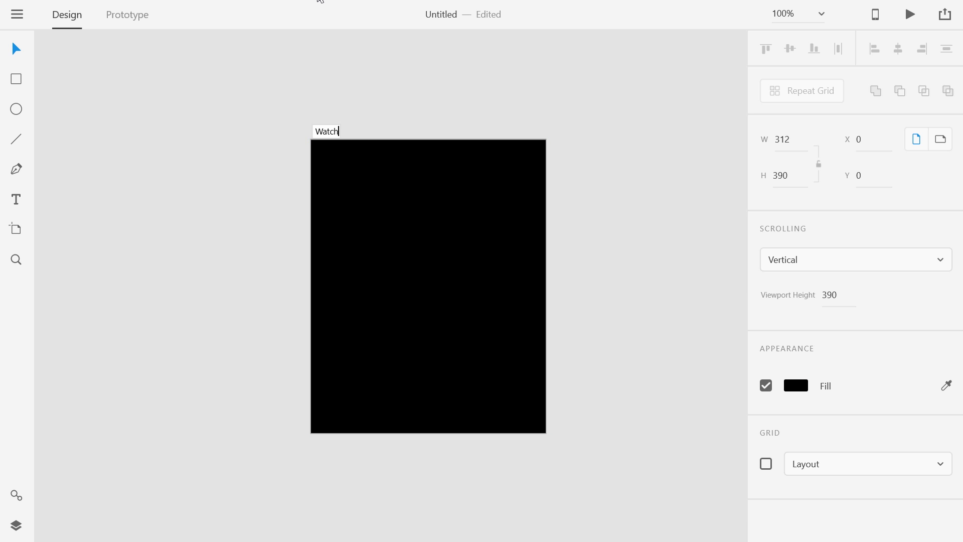
text(h)
key(BackSpace)
key(BackSpace)
key(BackSpace)
key(BackSpace)
key(BackSpace)
text(Home)
key(Return)
click(606, 242)
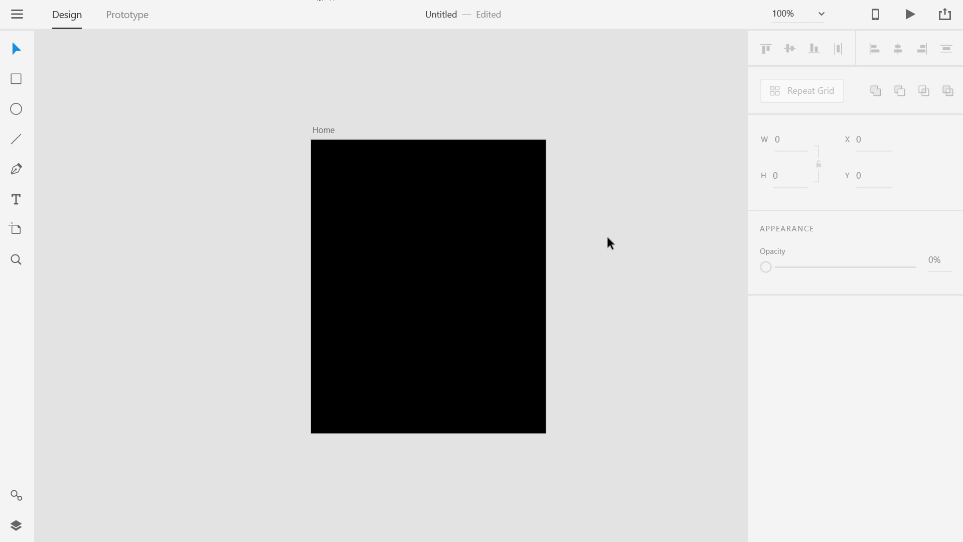
- Add a text box about 312 × 50 across the upper part of the Home artboard, reading "wednesday"
drag(600, 235, 538, 228)
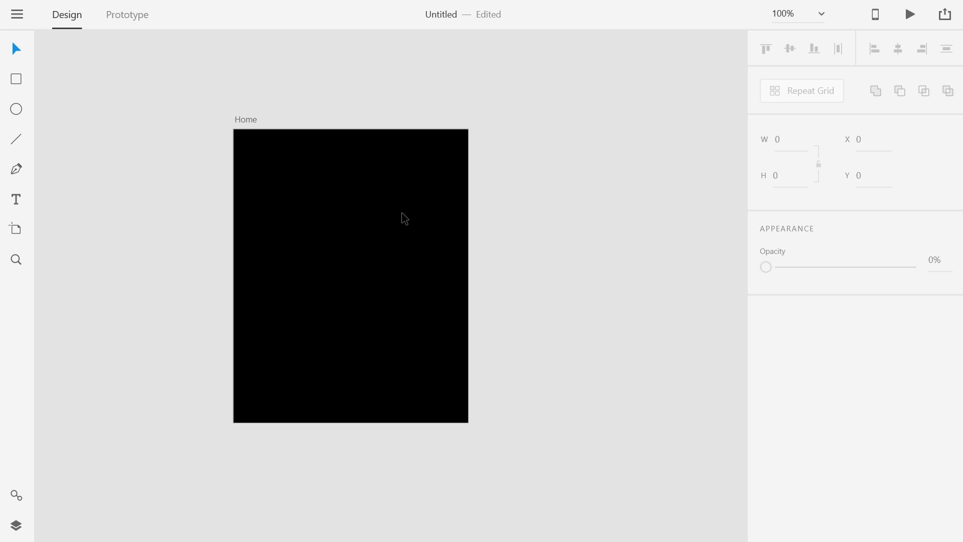
scroll(402, 214, up, 3)
drag(415, 215, 485, 172)
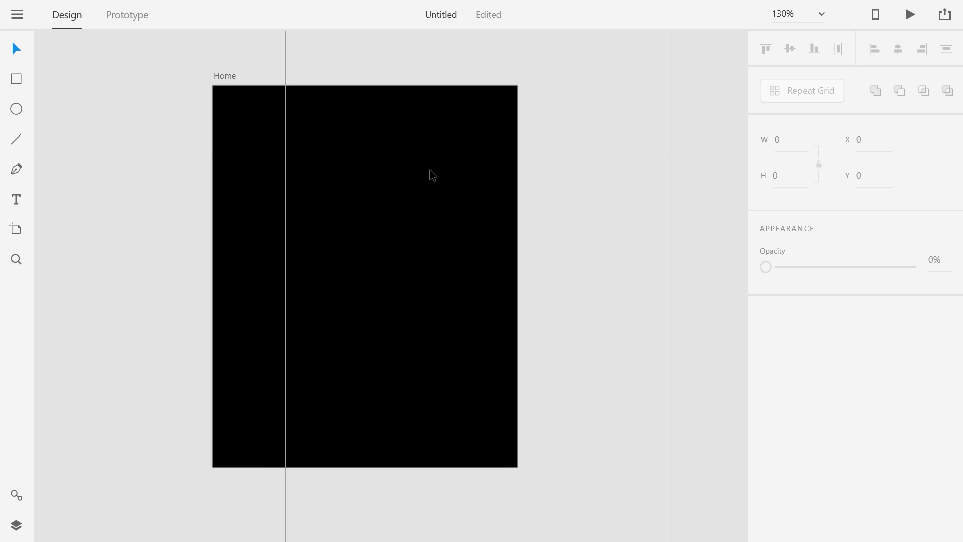
drag(429, 195, 450, 200)
scroll(450, 207, up, 3)
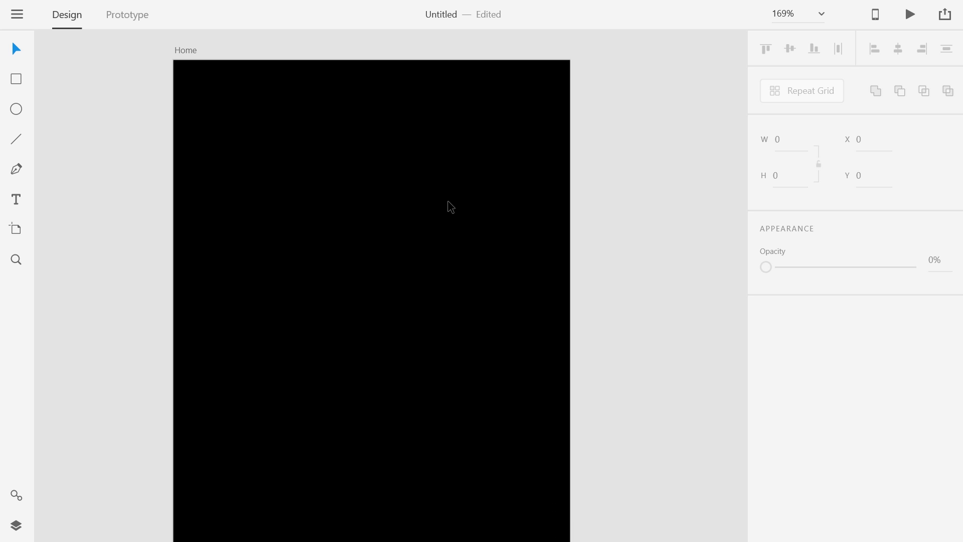
scroll(450, 207, down, 3)
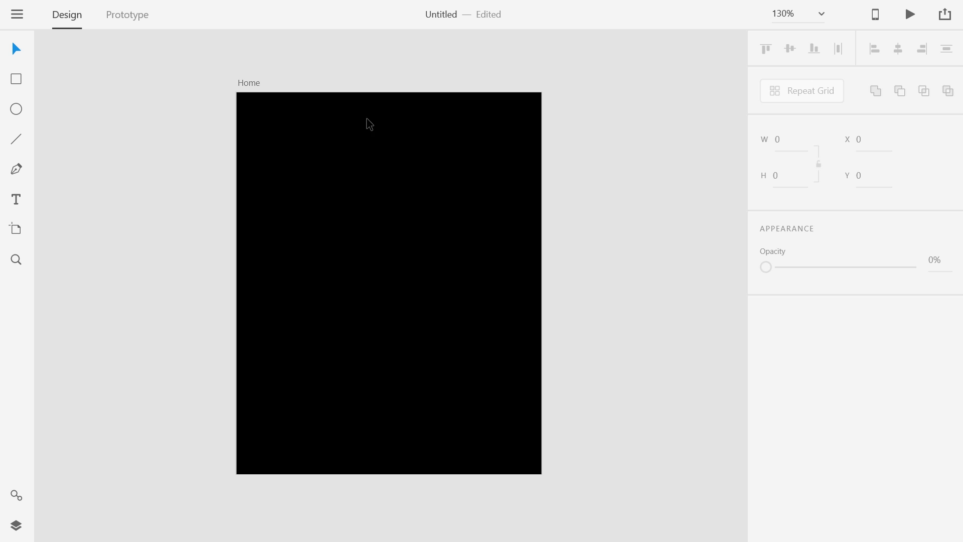
click(18, 198)
drag(237, 109, 540, 160)
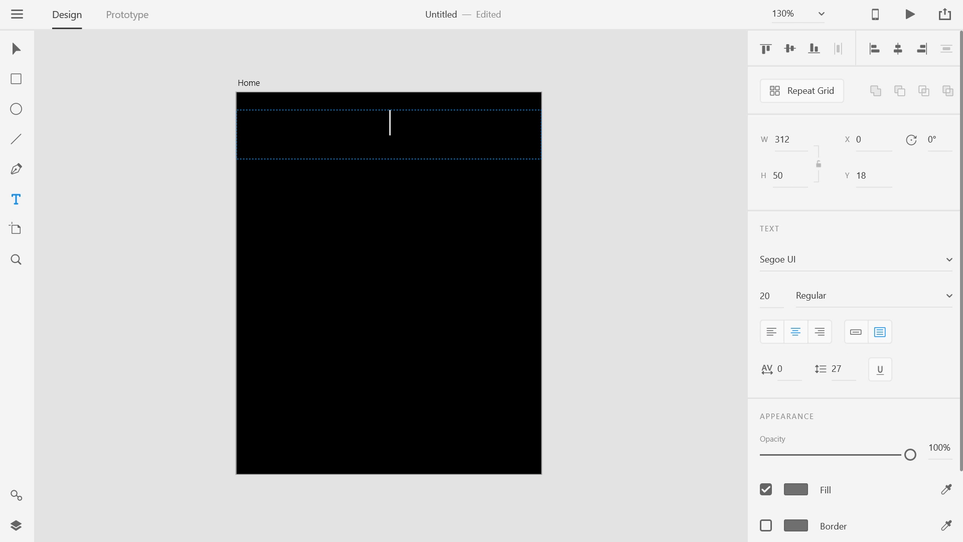
text(wednessd)
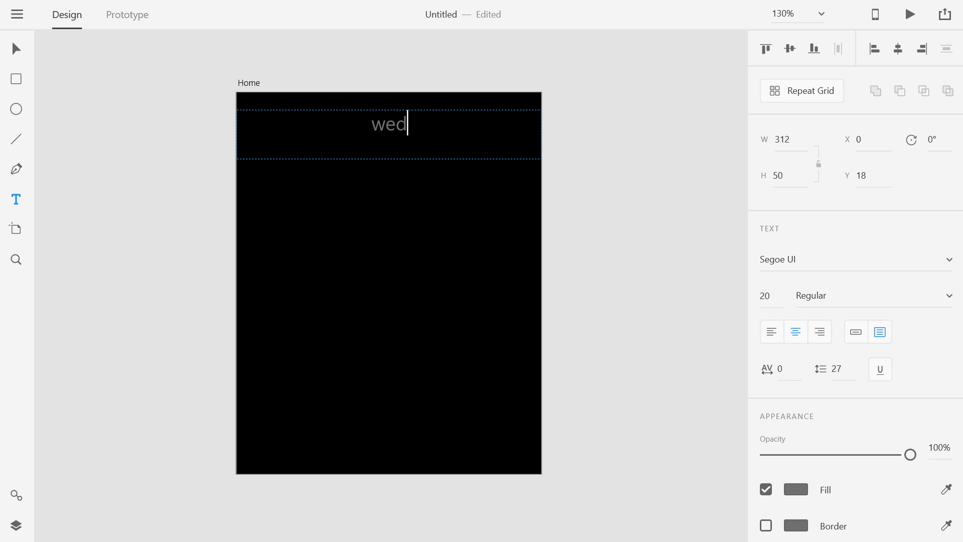
key(BackSpace)
key(BackSpace)
text(day)
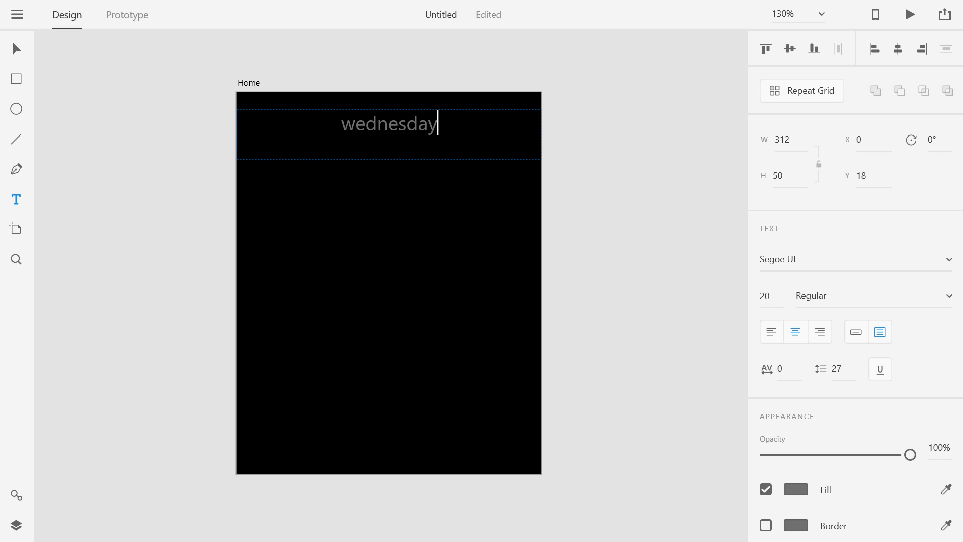
key(Escape)
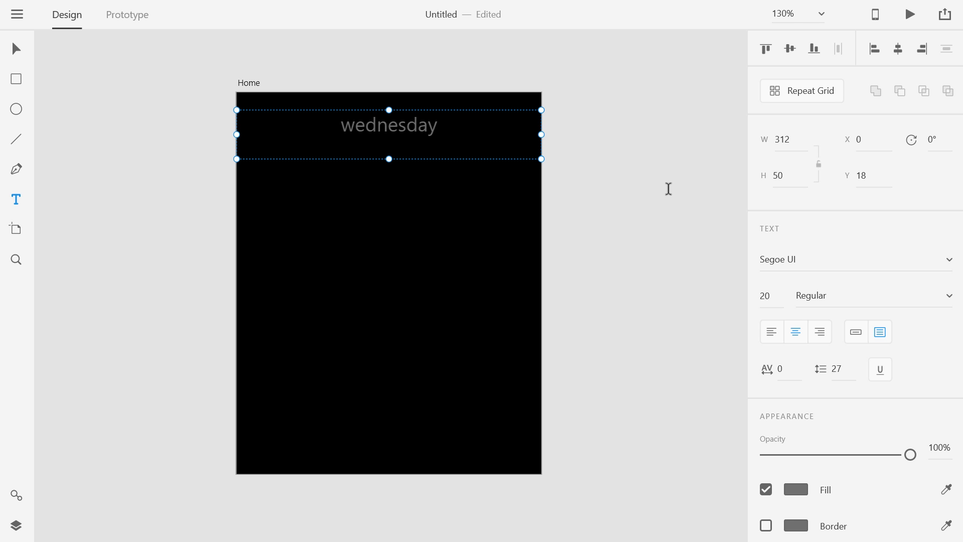
- Set the "wednesday" text's fill to white #FFFFFF and its font to Montserrat
click(802, 493)
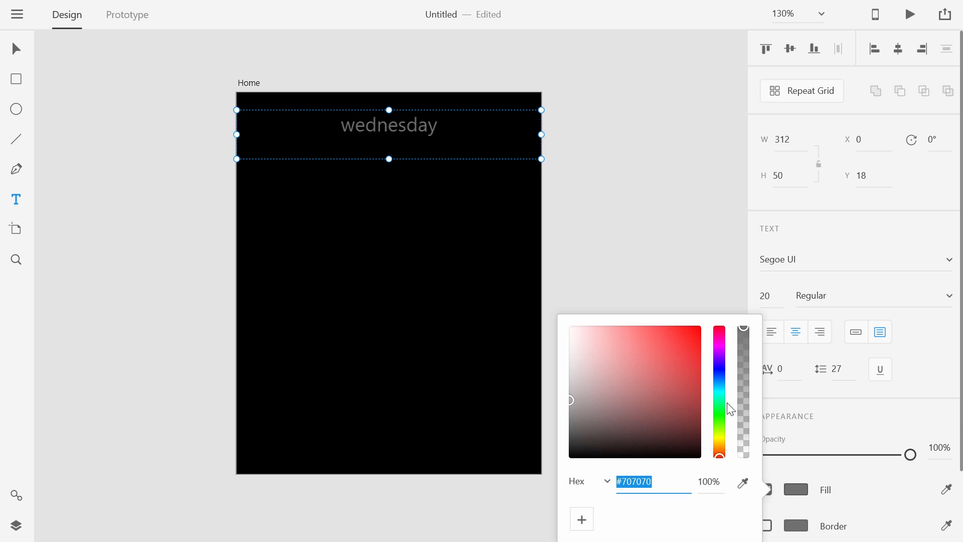
drag(602, 350, 535, 272)
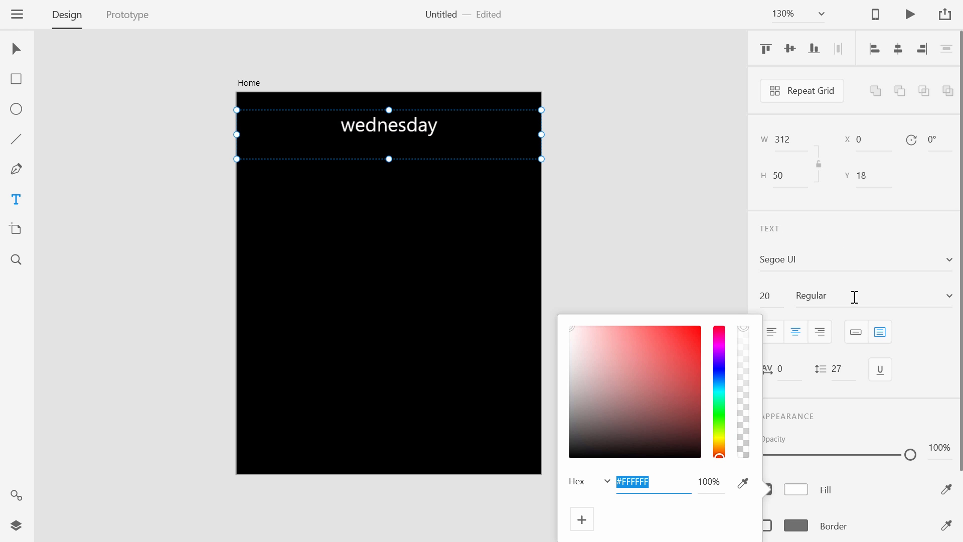
click(845, 256)
text(Montserrat)
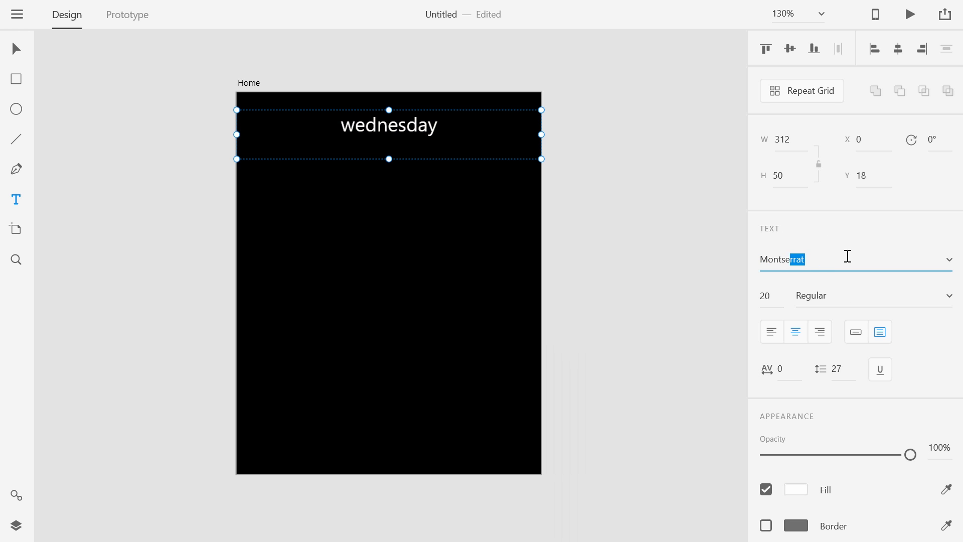
key(Return)
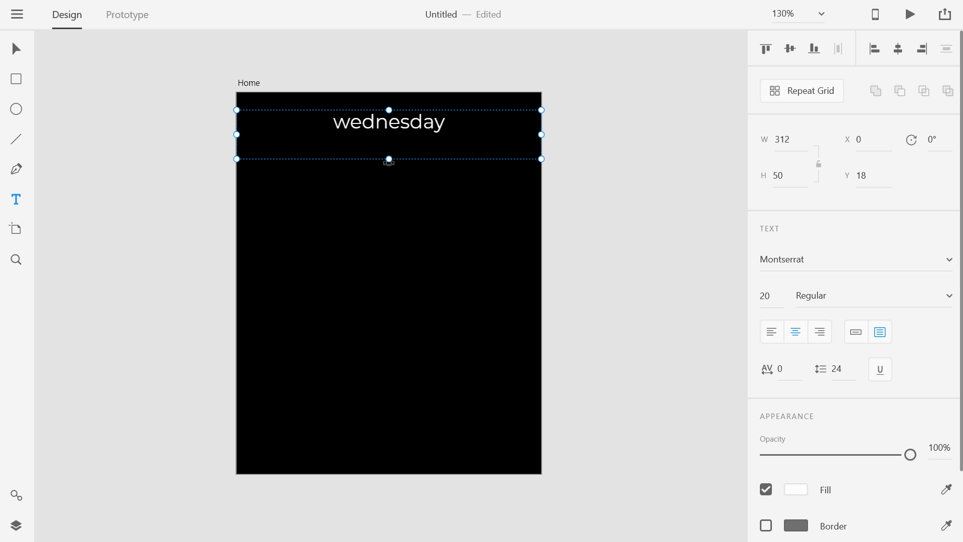
- Reduce the "wednesday" text box's height to about 27 and set its font size to 23
drag(388, 159, 389, 136)
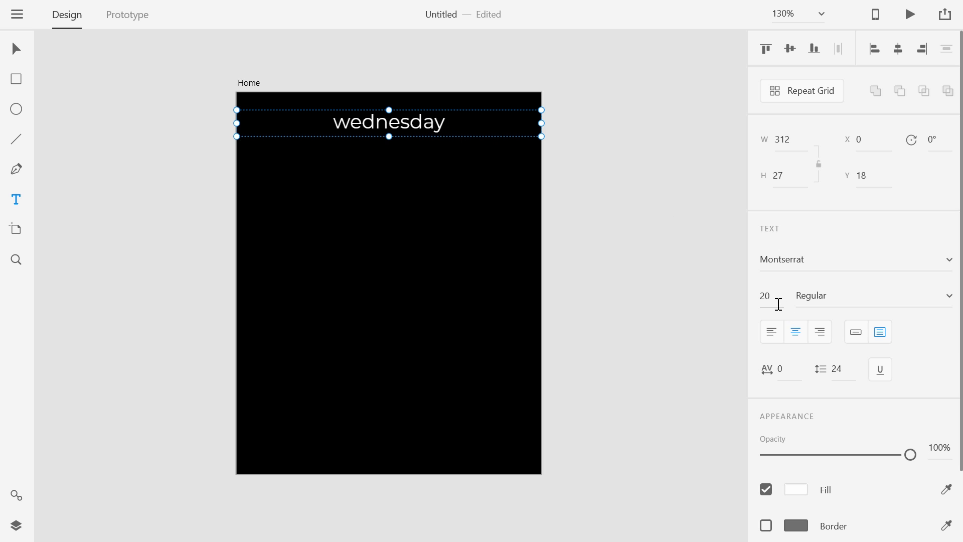
click(777, 296)
key(Up)
key(Up)
key(Up)
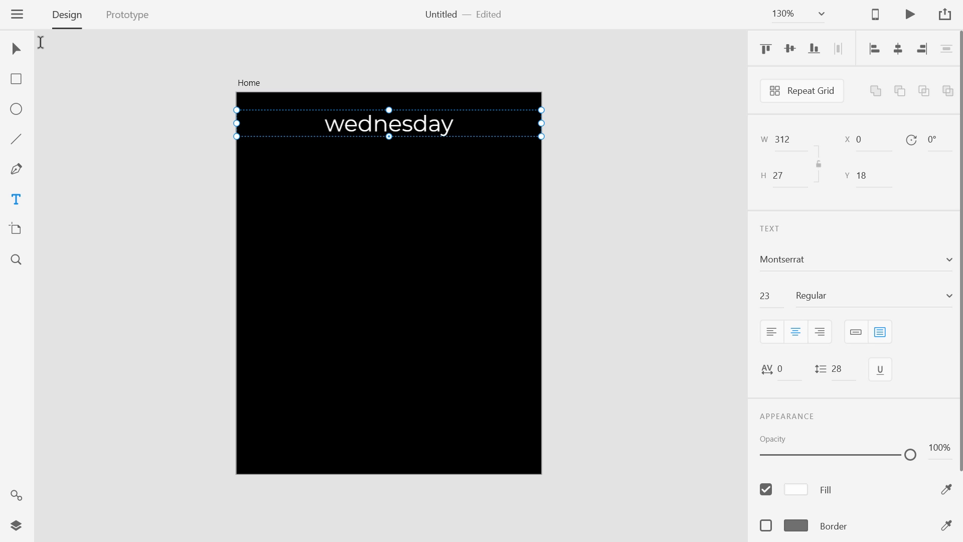
click(16, 49)
click(142, 129)
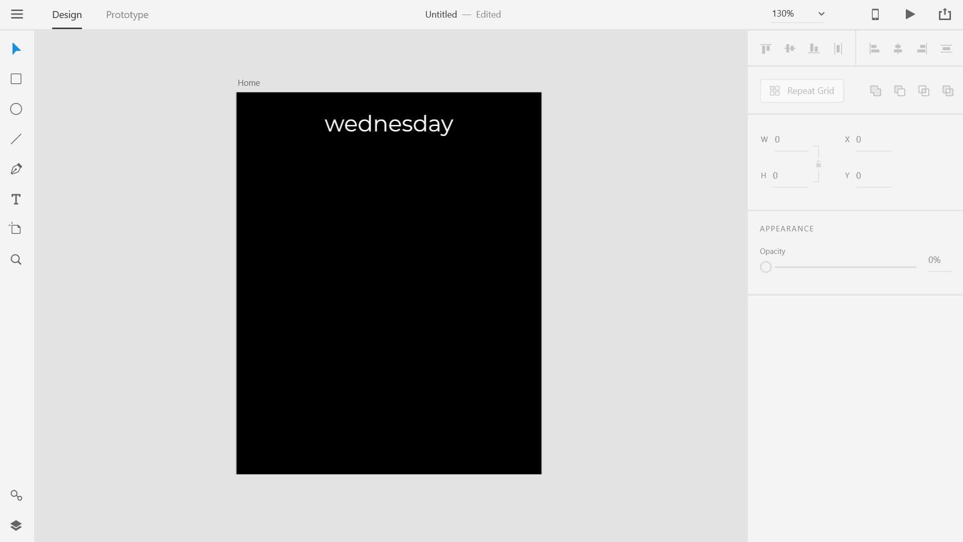
- Move the "wednesday" text slightly further down on the Home artboard
drag(401, 125, 402, 135)
click(589, 140)
click(382, 136)
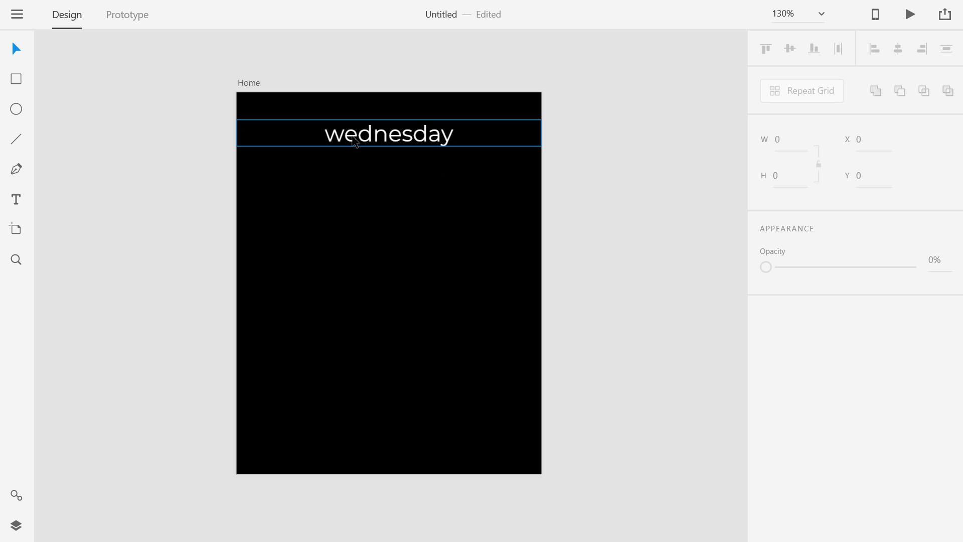
click(93, 125)
- Add the text "72" below "wednesday" near the artboard's left edge and enlarge its font size to 55
click(16, 199)
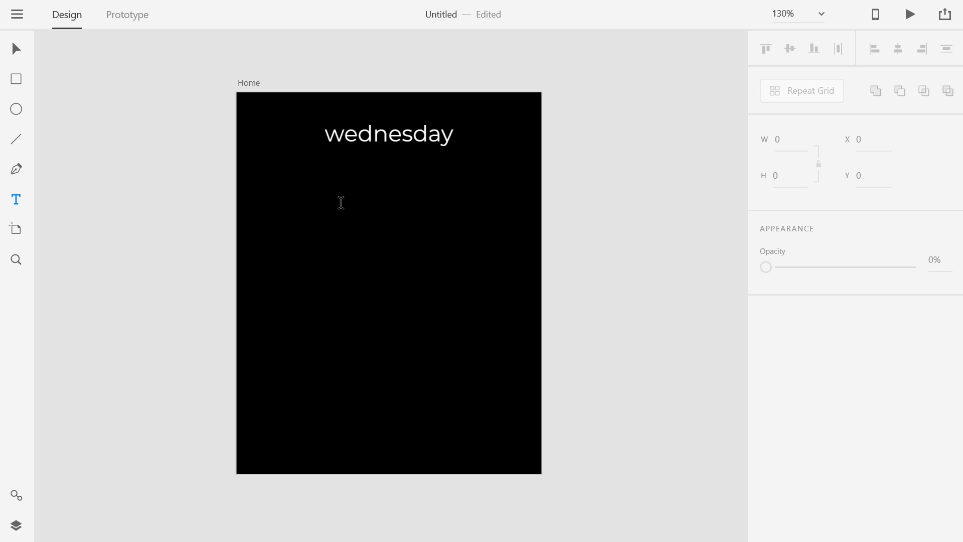
click(267, 194)
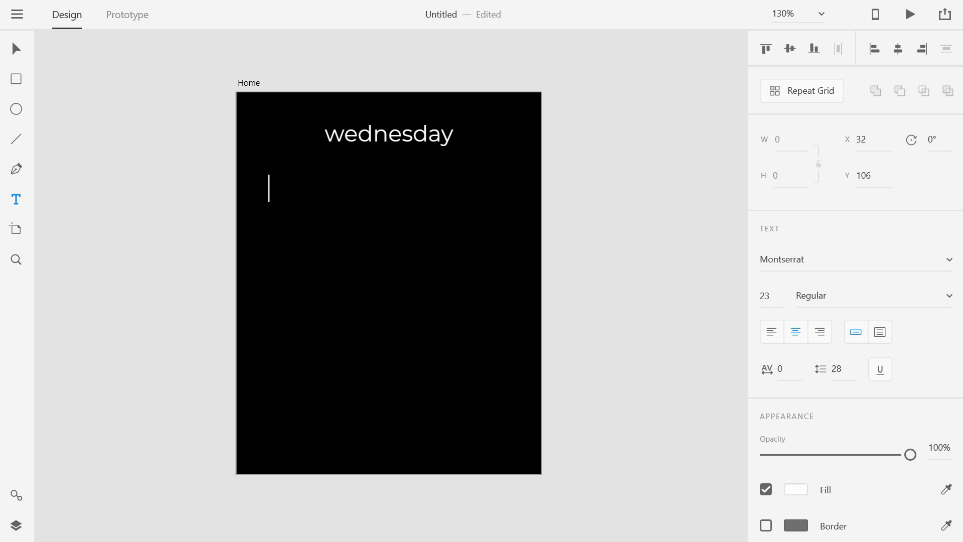
text(72)
key(Escape)
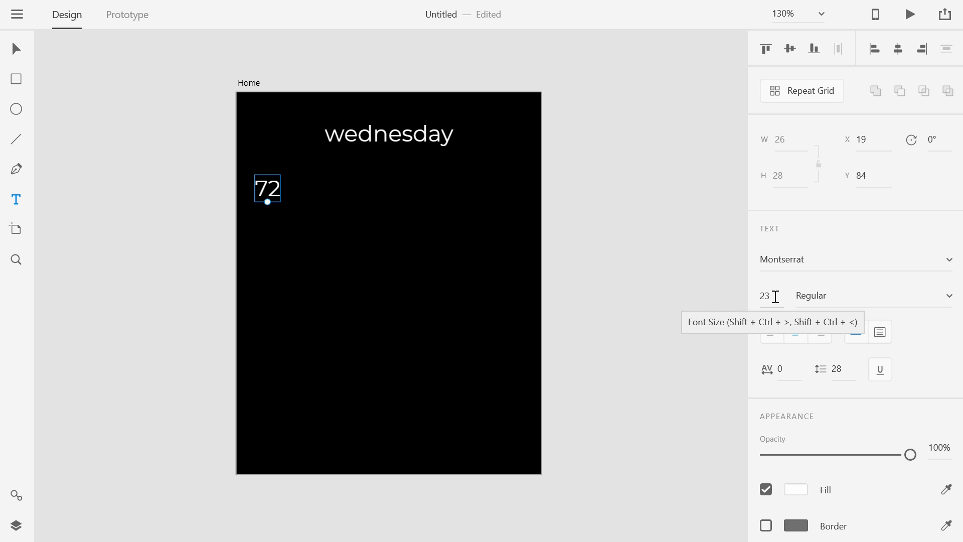
drag(775, 296, 786, 170)
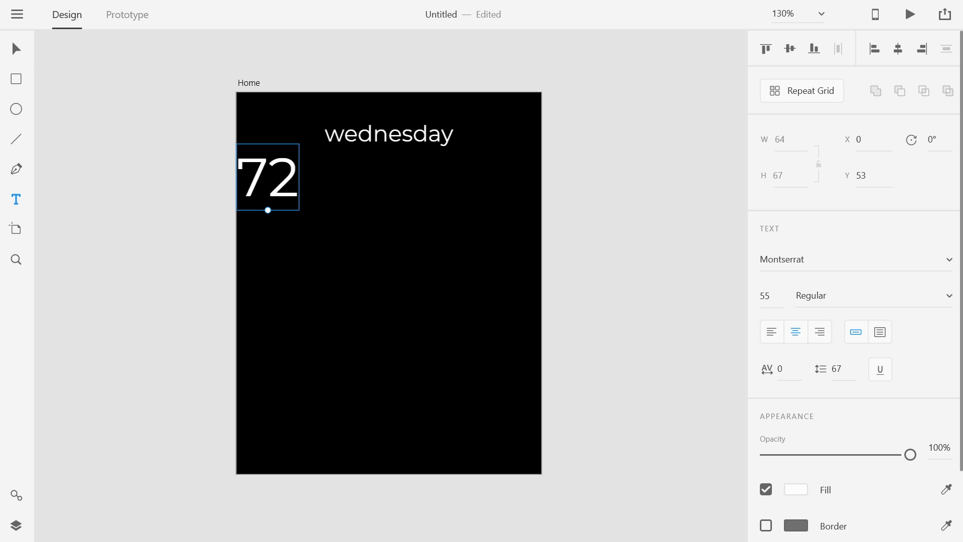
- Move the "72" text down and inward from the artboard's left edge to about X 36, Y 76
click(16, 48)
drag(289, 178, 327, 203)
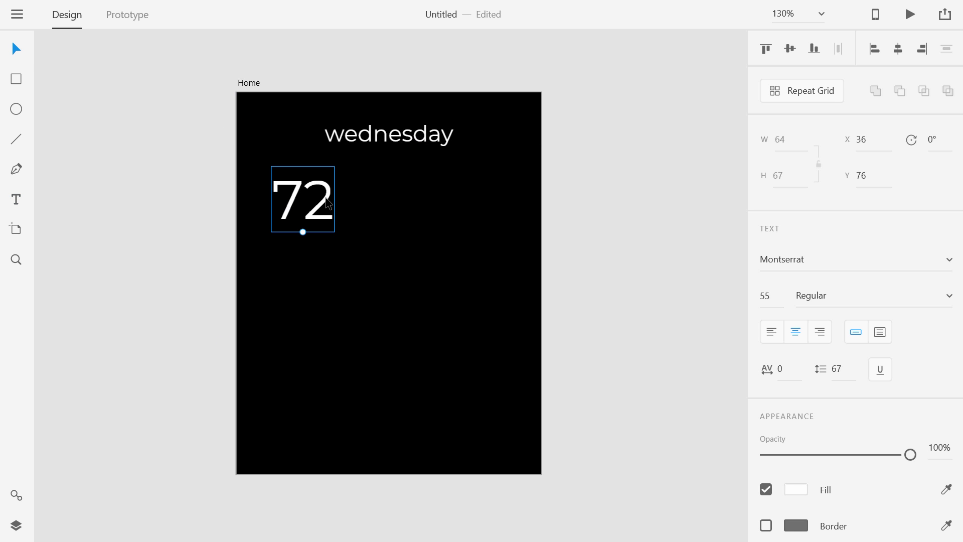
click(355, 208)
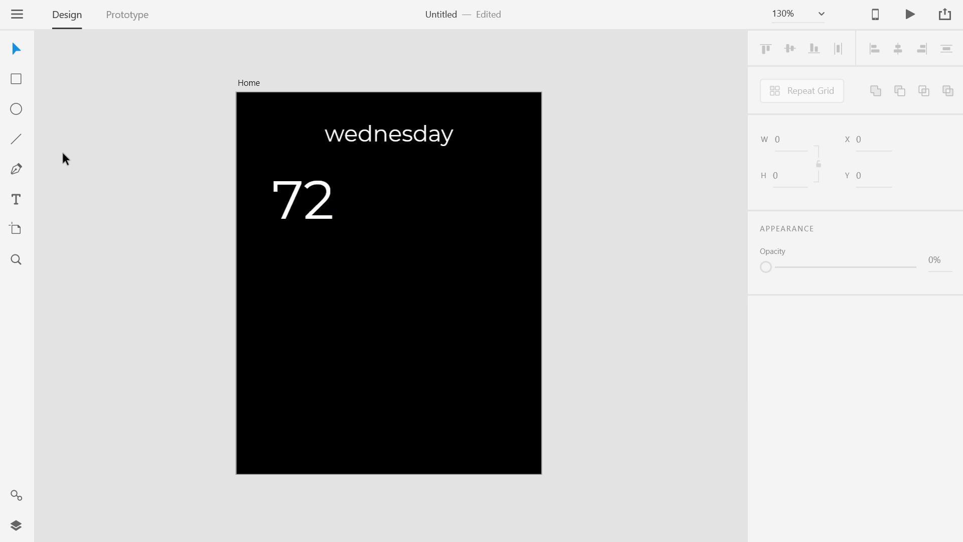
- Draw a circle about 12 × 12 at the upper right of the "72", with no fill and a white #FFFFFF border
click(17, 110)
drag(334, 173, 346, 185)
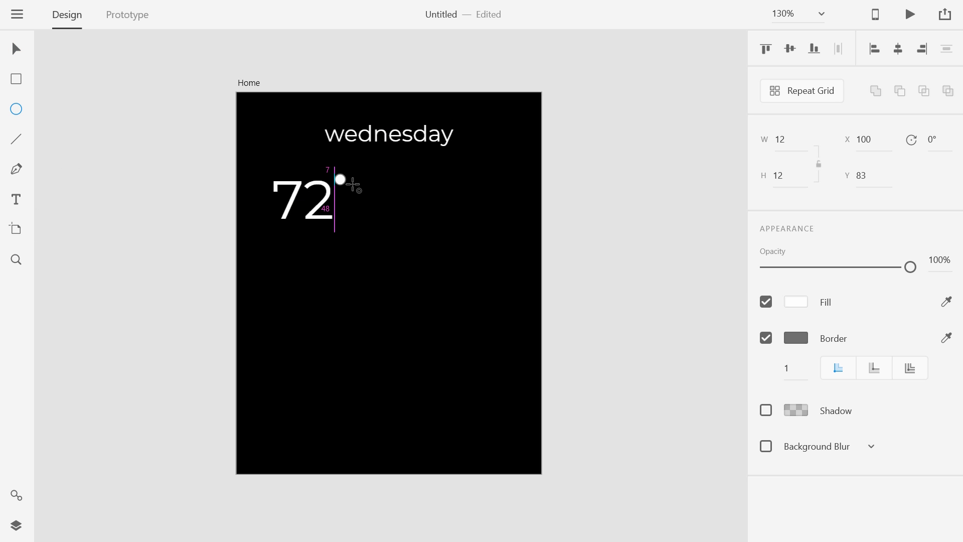
click(766, 301)
click(794, 366)
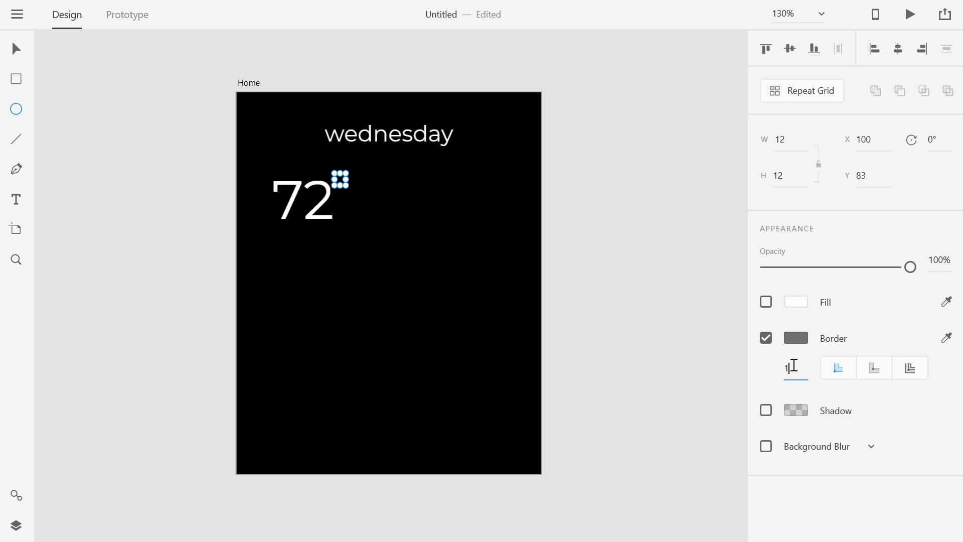
click(796, 342)
drag(608, 255, 567, 232)
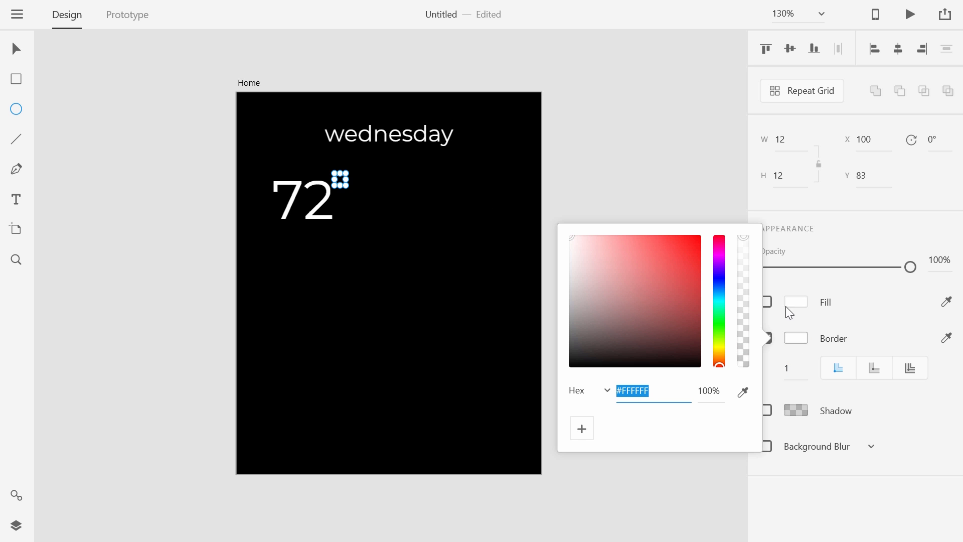
- Set the degree circle's border width to 2 and nudge the circle slightly down and right beside the "72"
click(793, 372)
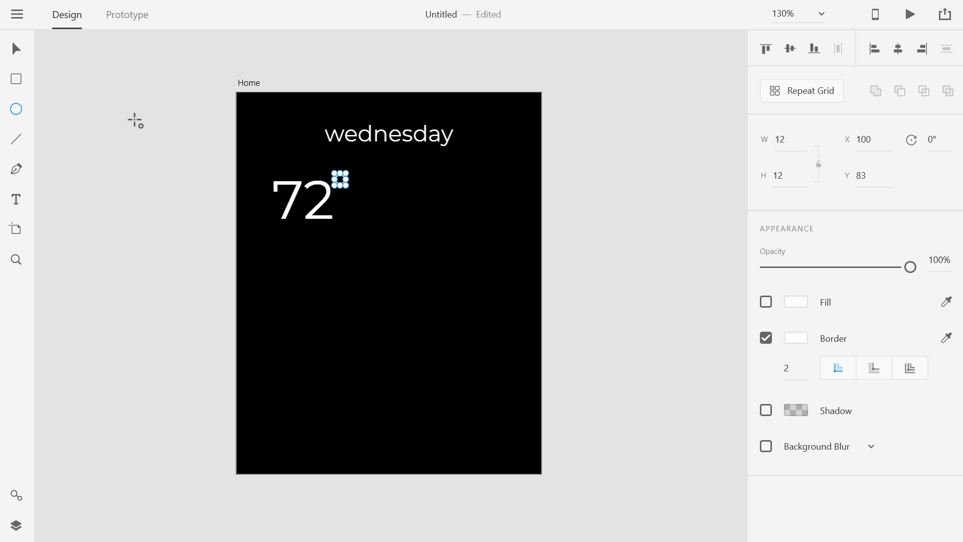
click(15, 49)
key(Down)
key(Down)
key(Down)
key(Right)
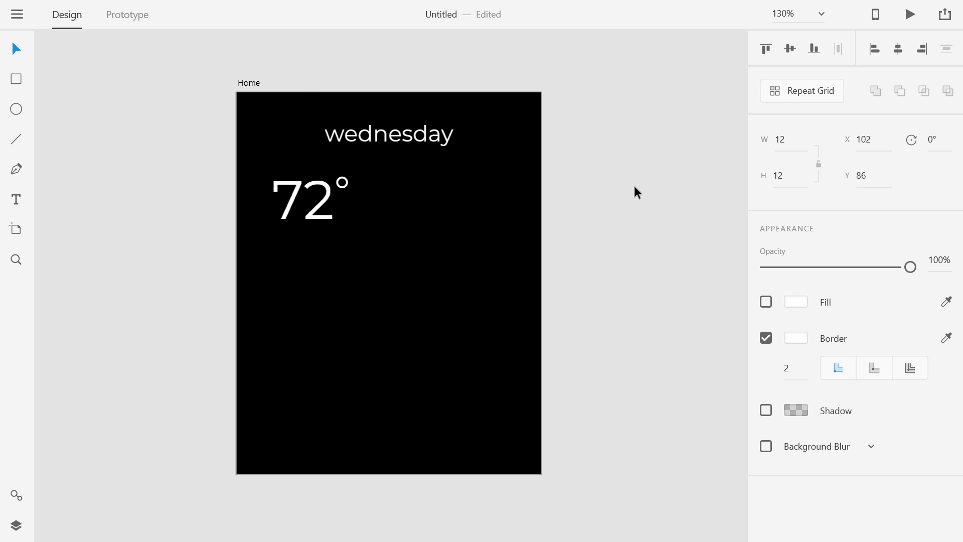
key(Left)
key(Up)
key(Up)
click(665, 197)
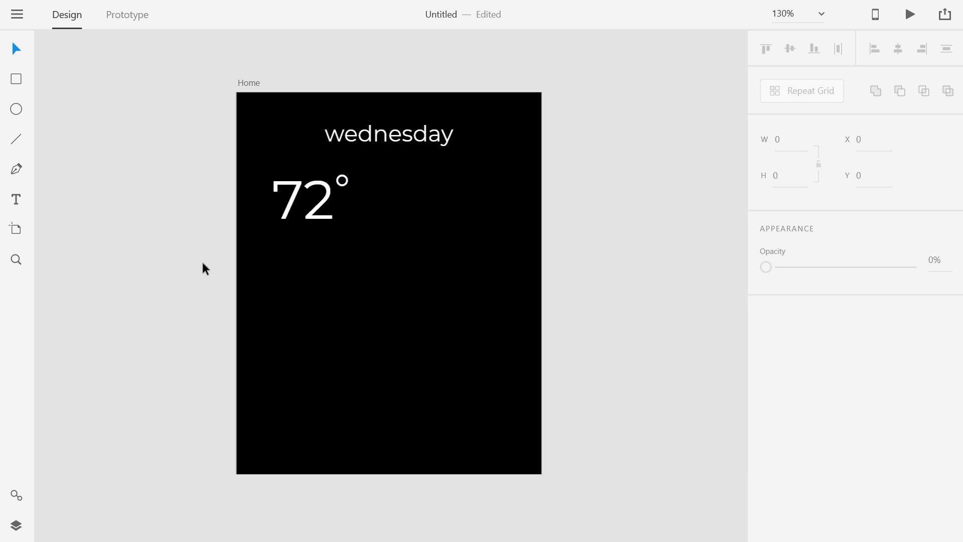
- Move the "72" and its degree circle together to about X 29, Y 87, and duplicate the pair directly below
drag(202, 262, 334, 196)
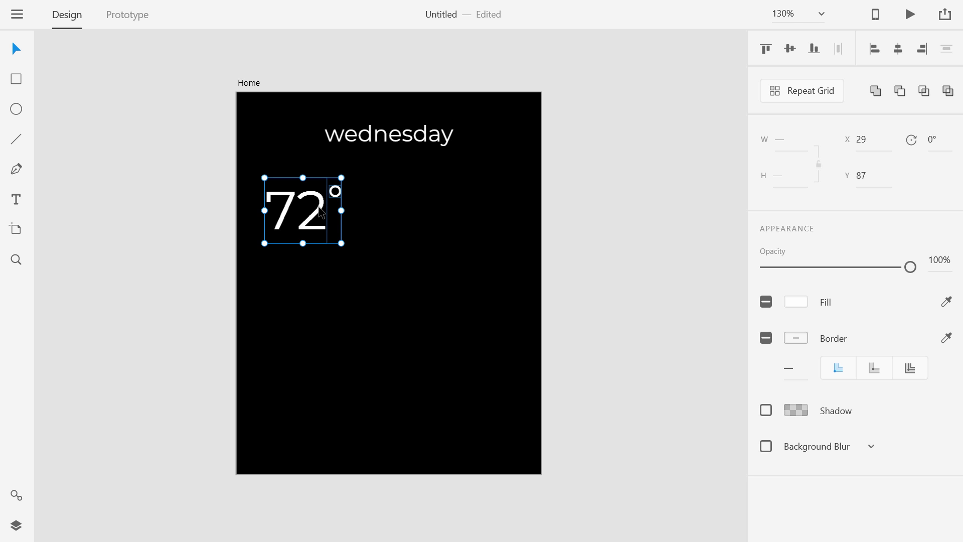
alt+drag(318, 206, 319, 266)
click(213, 265)
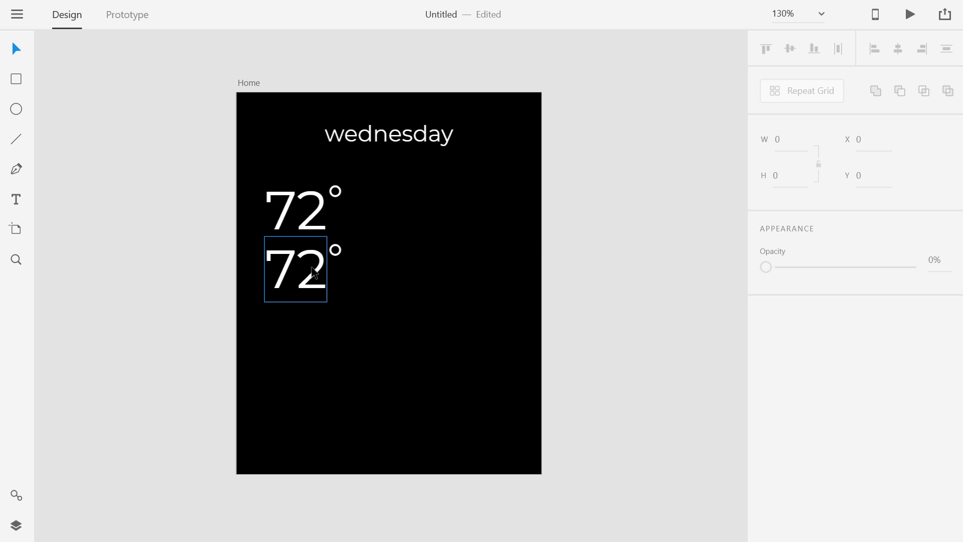
- Scale the lower "72" and degree circle down proportionally to a font size of about 38, keeping them aligned at X 29, Y 148
click(313, 272)
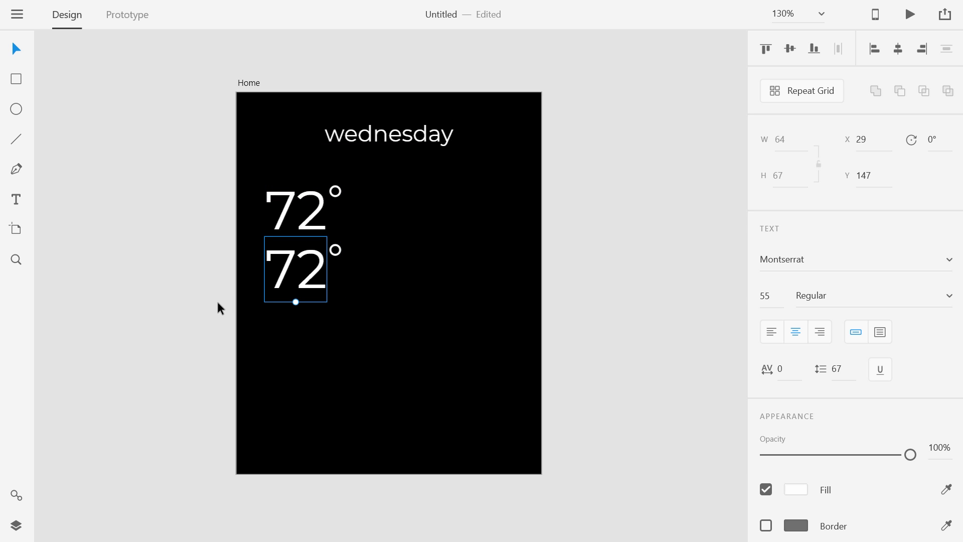
drag(217, 303, 348, 251)
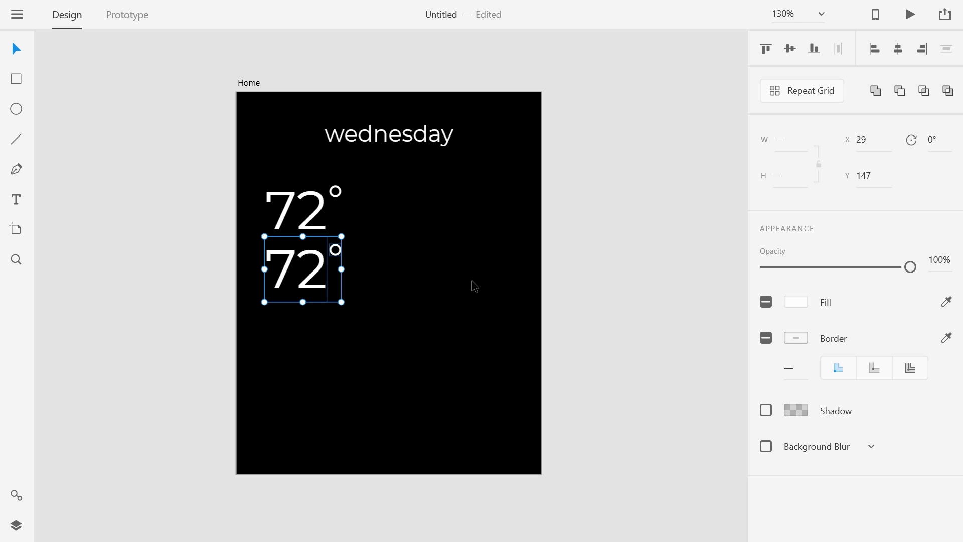
drag(341, 301, 319, 291)
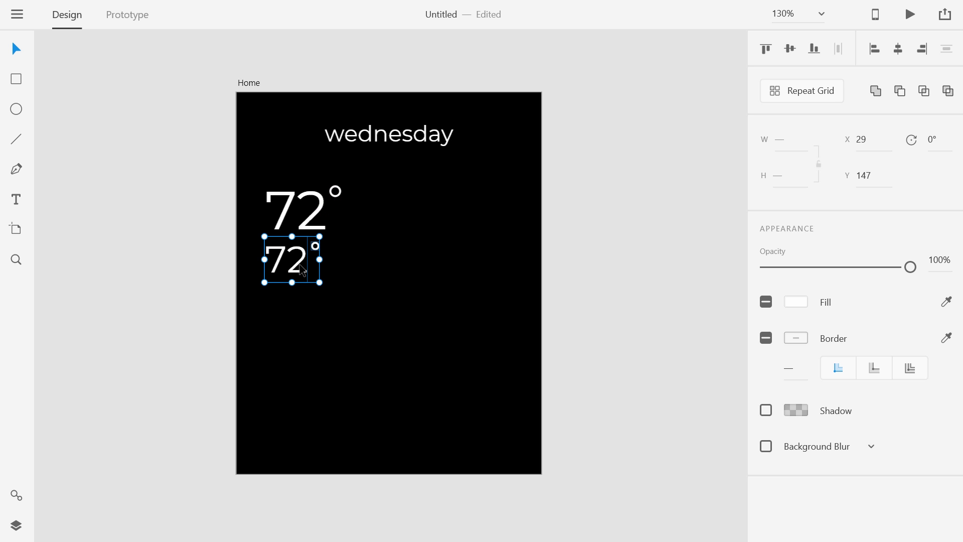
drag(301, 269, 299, 270)
click(176, 239)
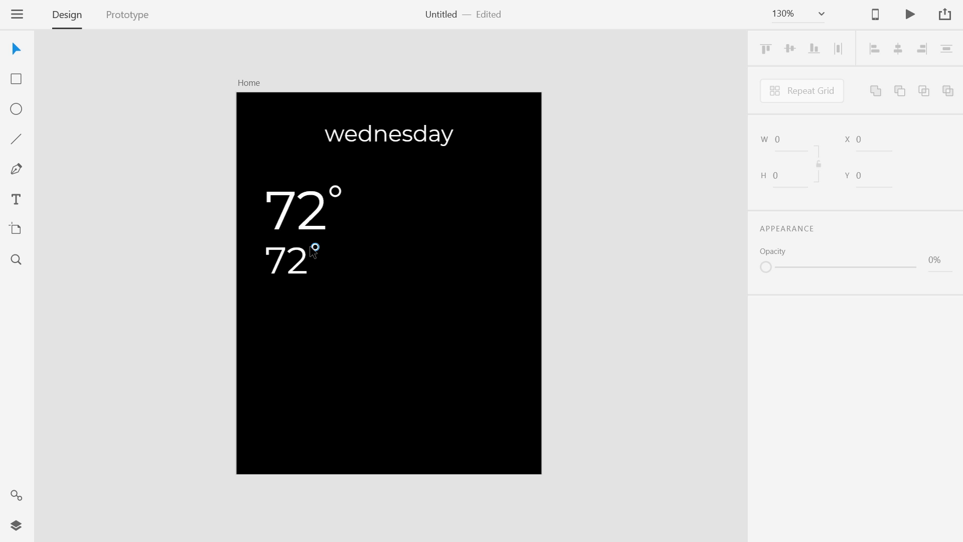
- Fill the lower "72" text with grey #767676 and save that grey as a colour swatch
click(283, 259)
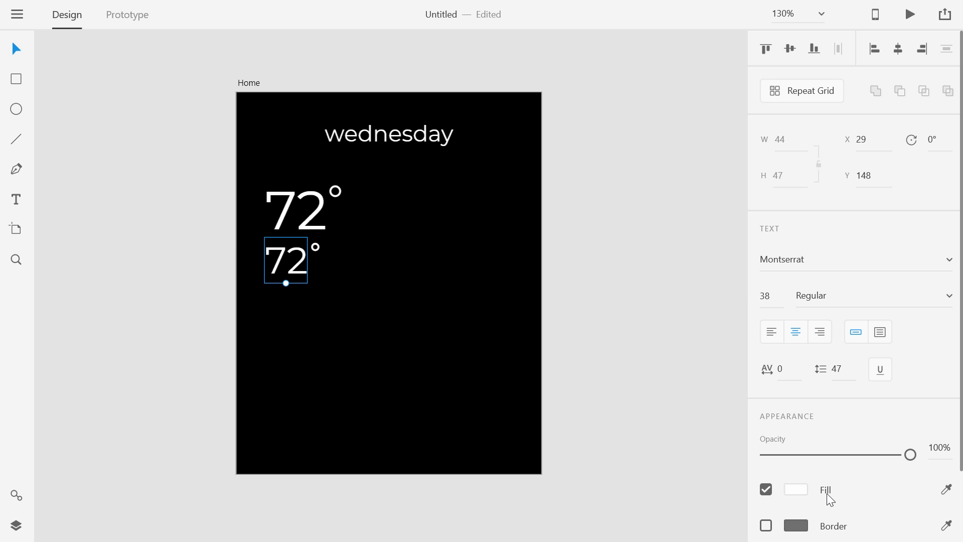
click(798, 489)
drag(577, 353, 550, 396)
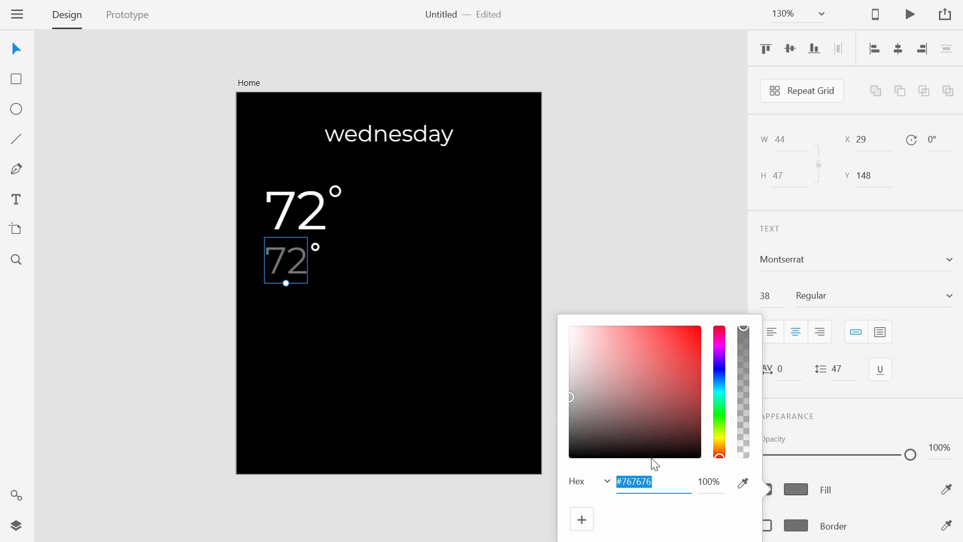
click(582, 519)
click(241, 279)
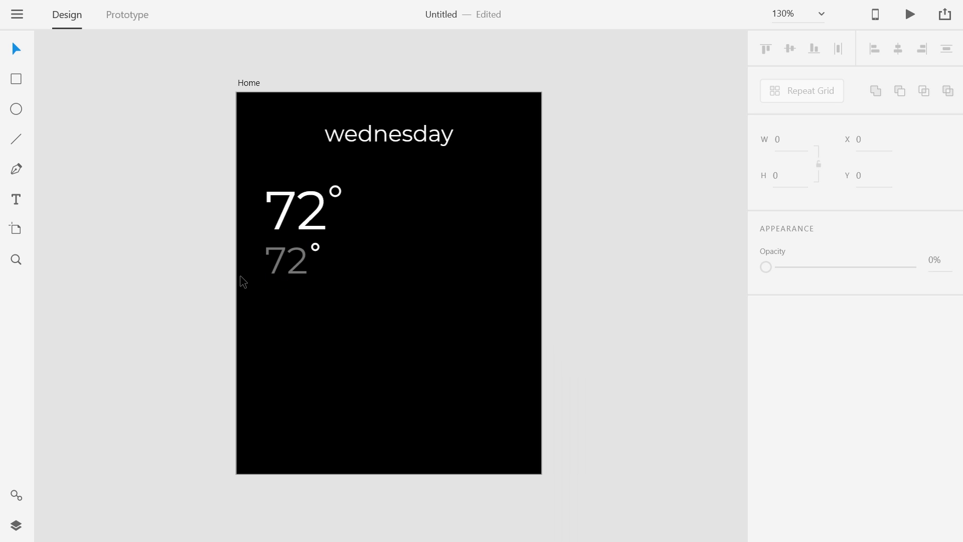
- Apply the saved grey #767676 swatch to the border of the lower degree circle
click(317, 251)
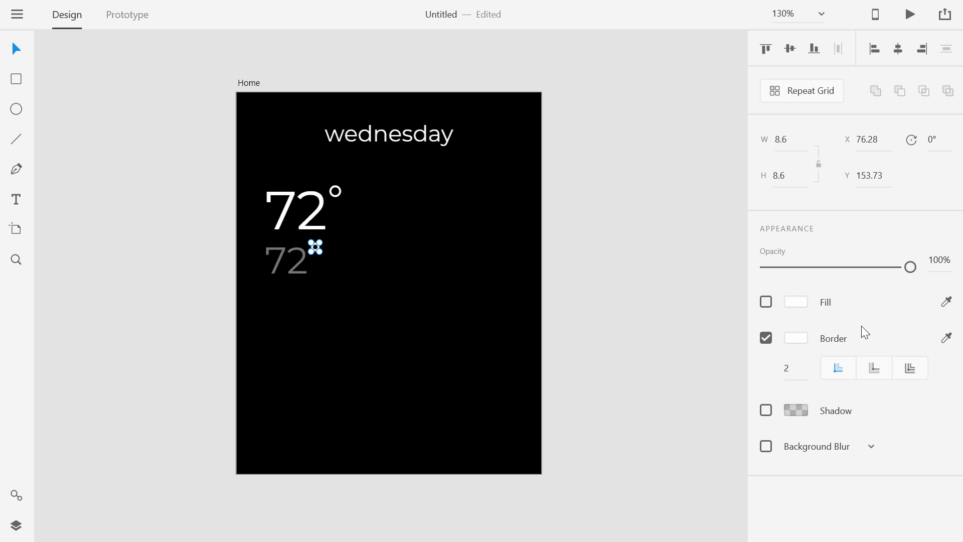
click(794, 337)
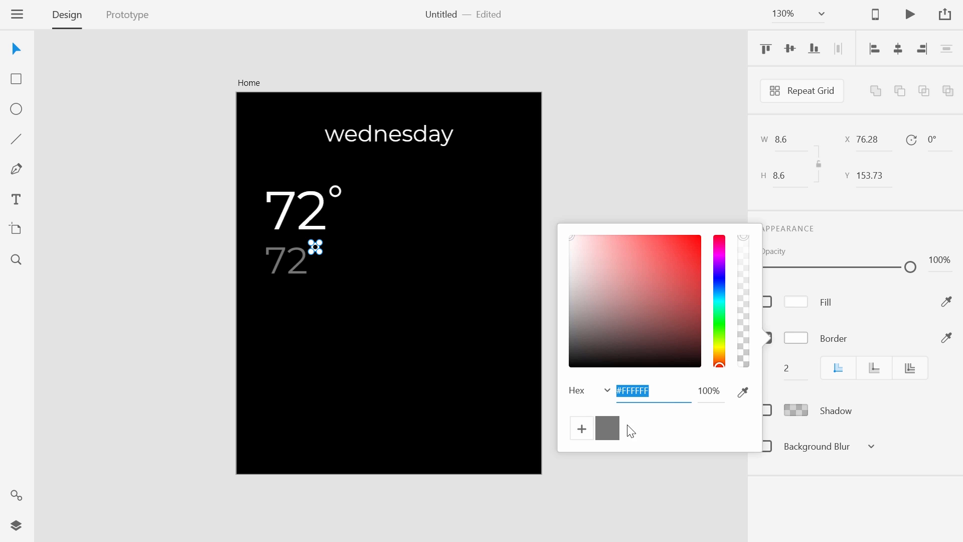
click(607, 427)
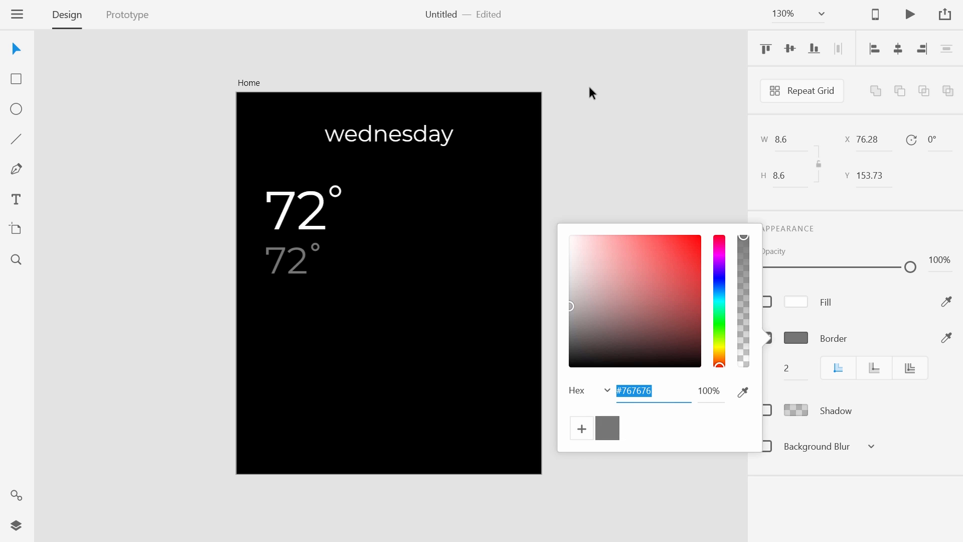
click(630, 100)
- Replace the lower grey temperature text with "22"
double_click(300, 254)
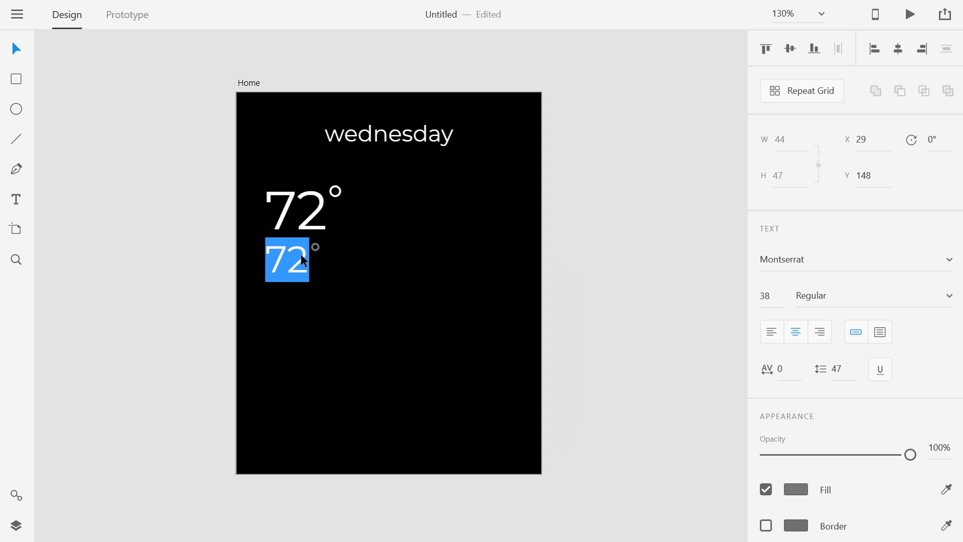
click(300, 254)
double_click(301, 254)
text(22)
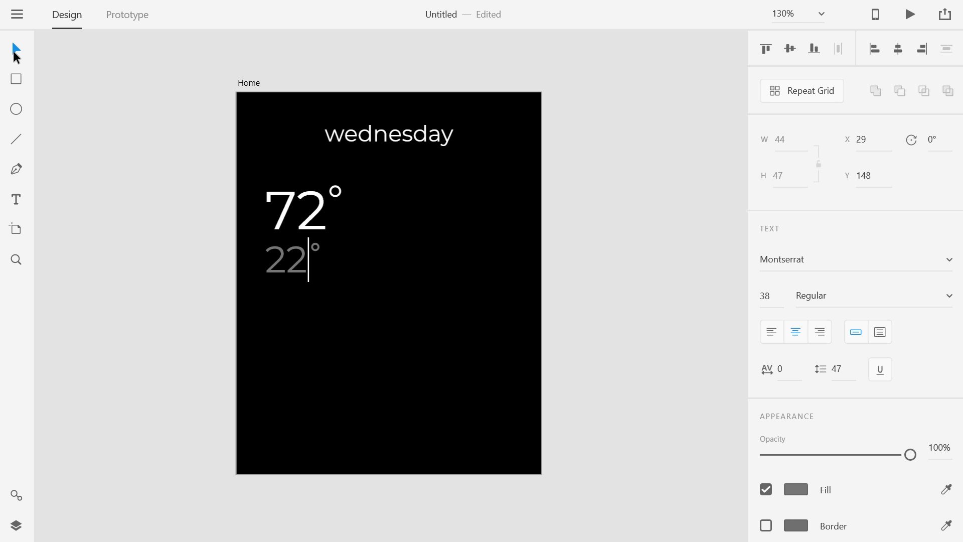
click(102, 158)
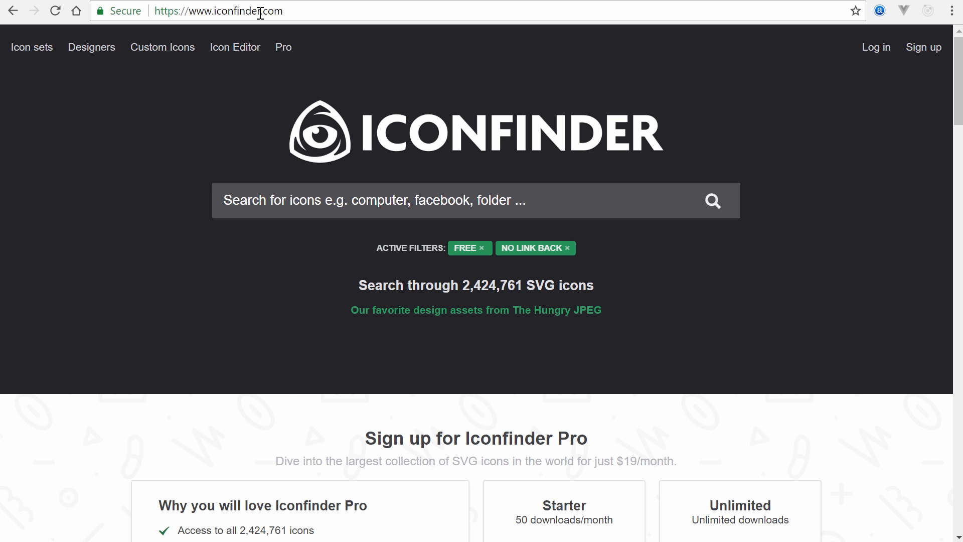
- Switch to the browser and search iconfinder.com for "weather" icons
click(258, 11)
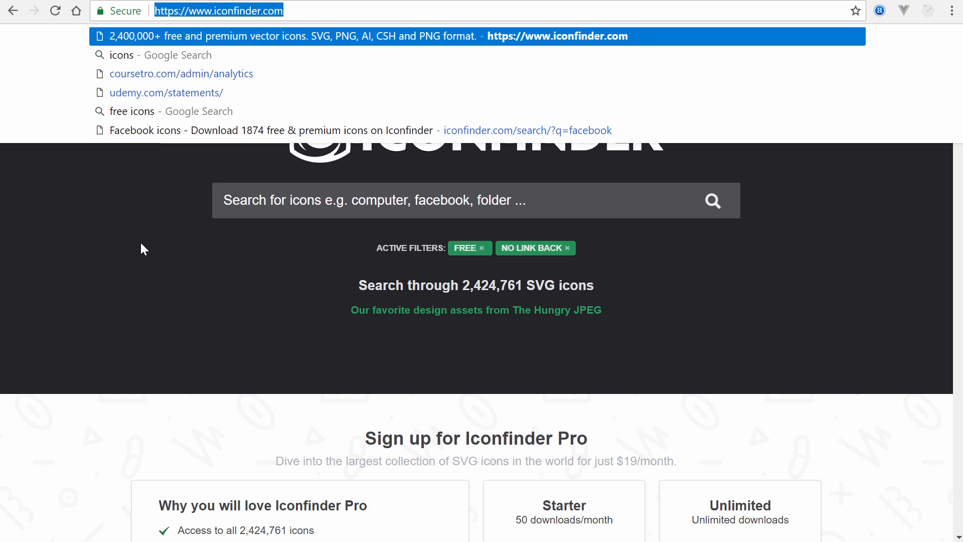
click(141, 249)
click(271, 198)
text(weather)
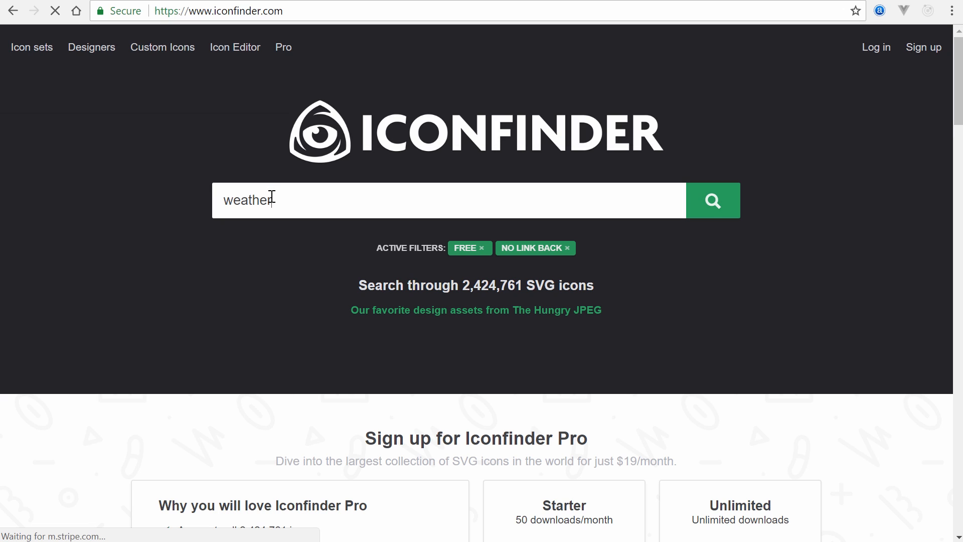
key(Return)
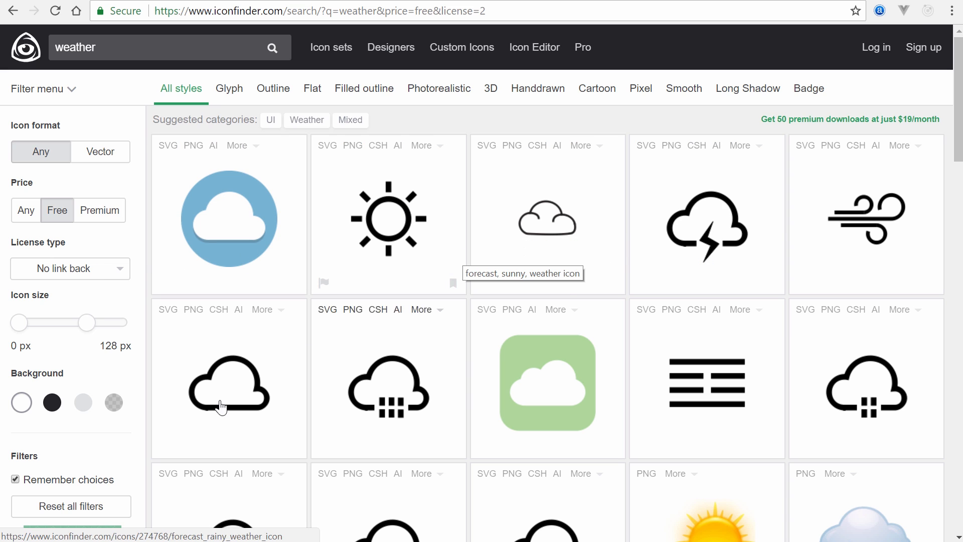
- Open the black outlined plain cloud icon, look through its matching weather set, and download the cloud as SVG
click(216, 387)
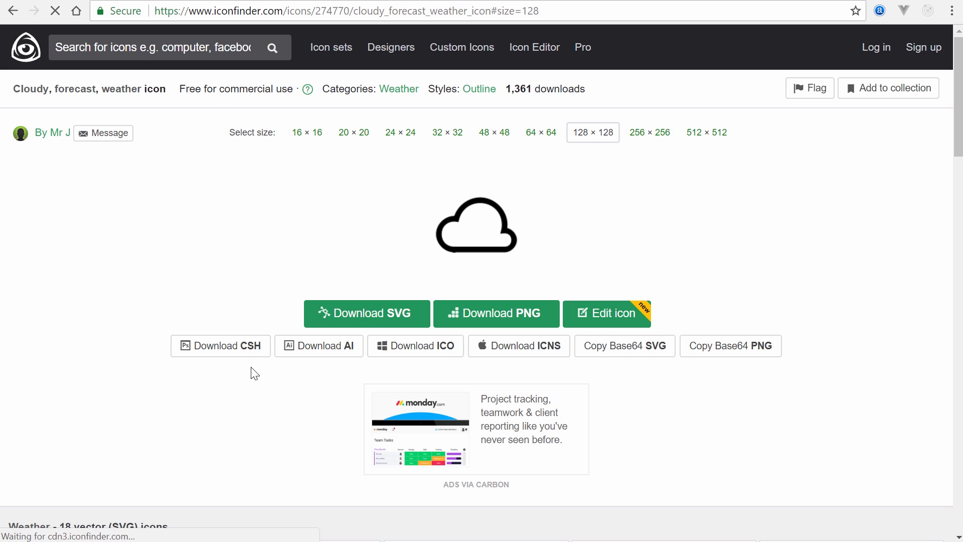
scroll(885, 318, down, 5)
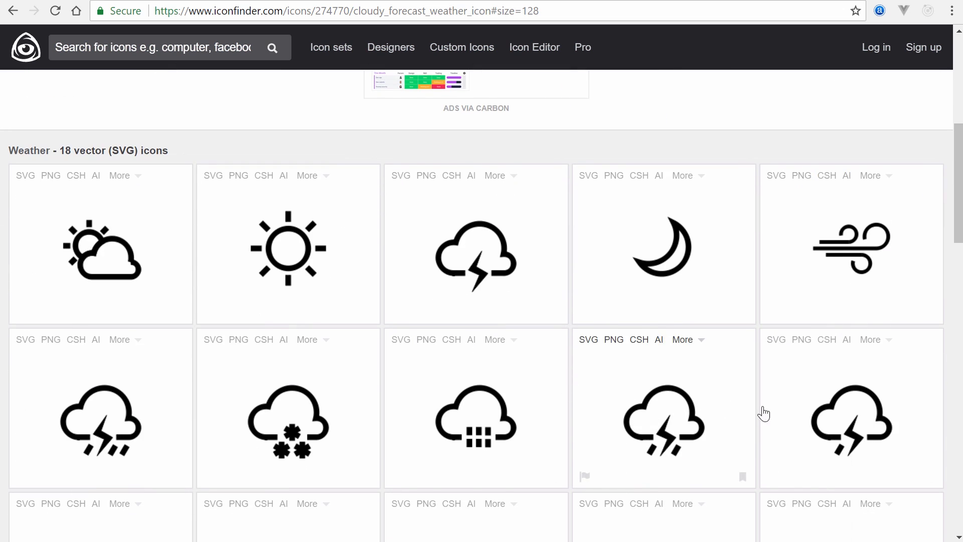
scroll(875, 435, down, 2)
scroll(878, 430, up, 3)
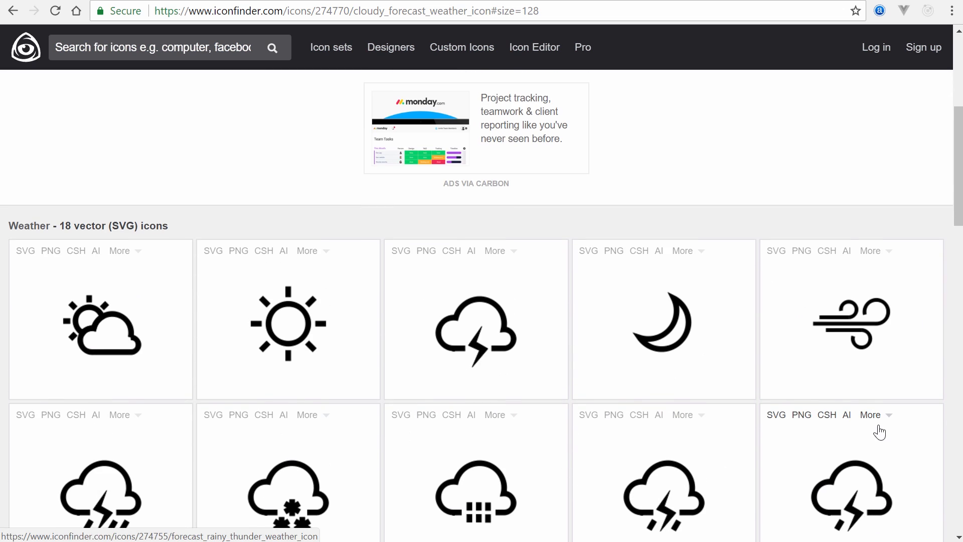
scroll(879, 432, up, 5)
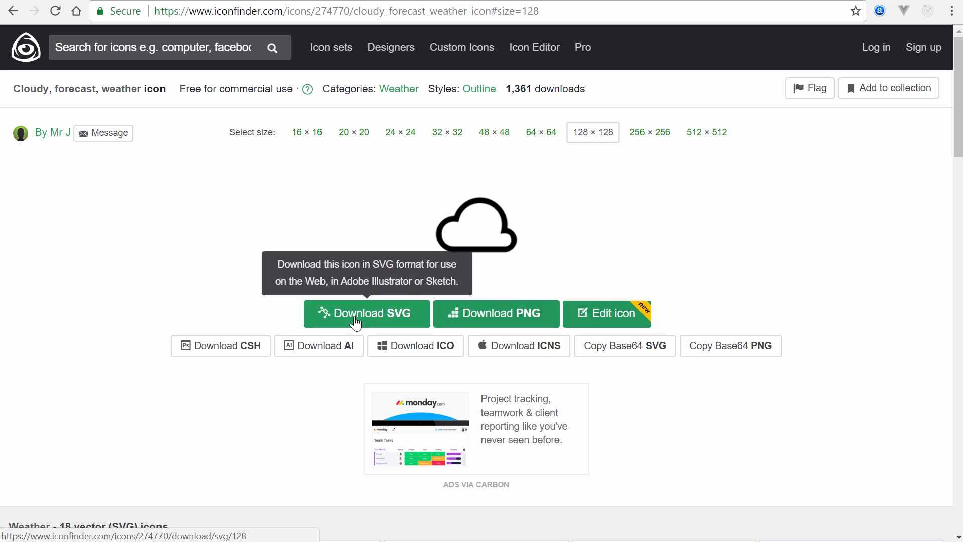
click(354, 315)
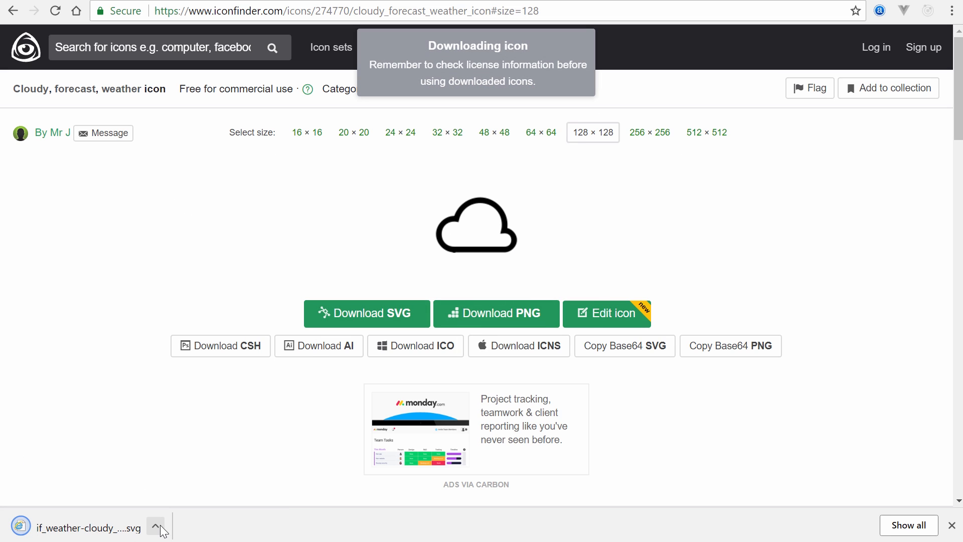
- Show the downloaded cloud SVG in its folder, switch to Adobe XD, and place the file on the canvas beside the Home artboard
click(155, 527)
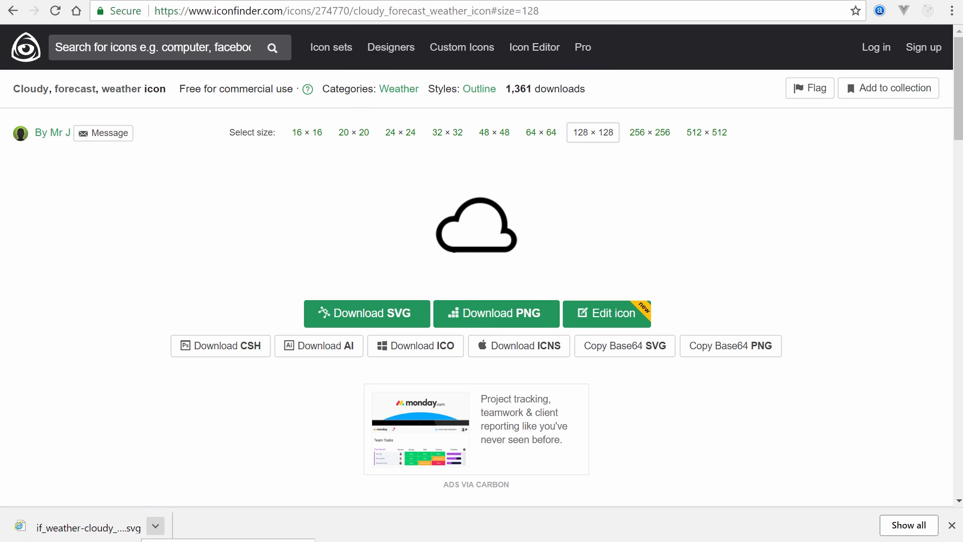
click(193, 541)
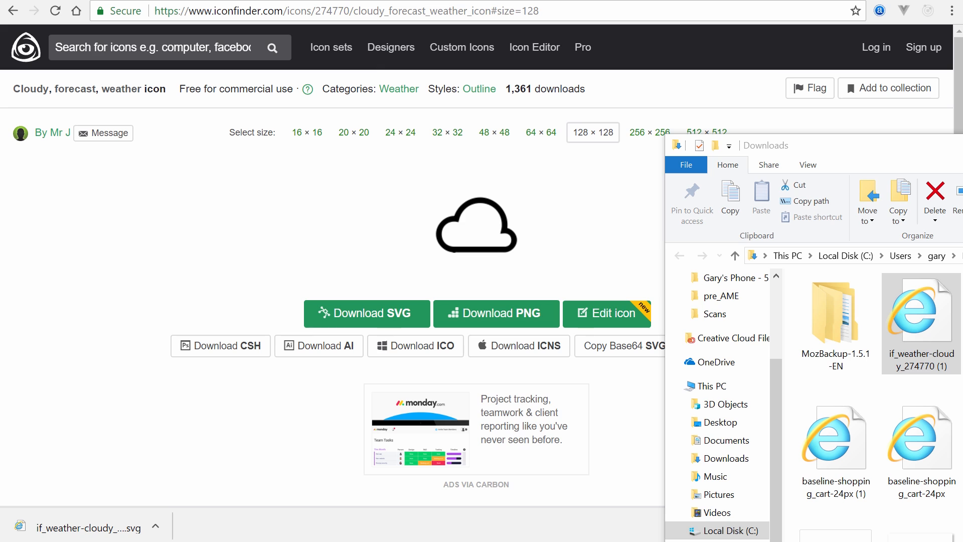
click(876, 0)
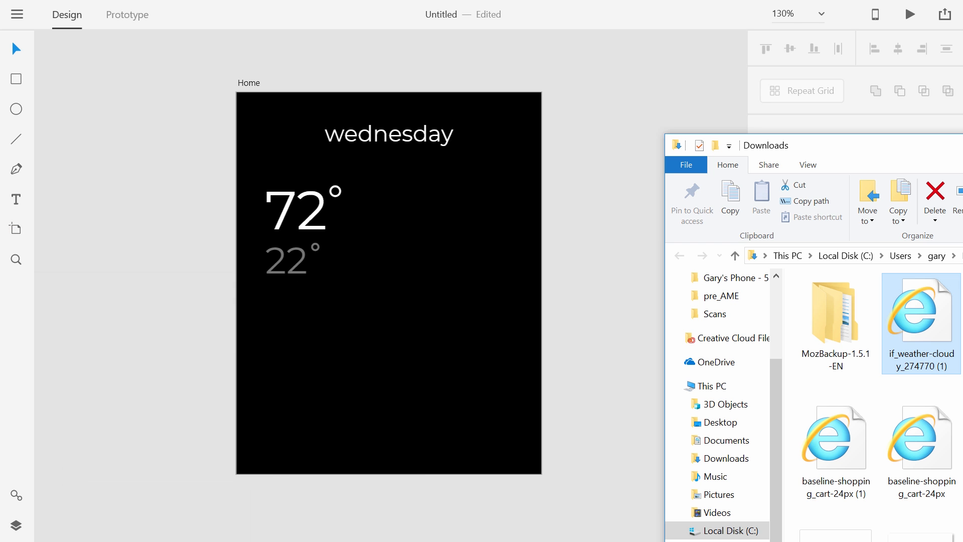
drag(911, 336, 541, 231)
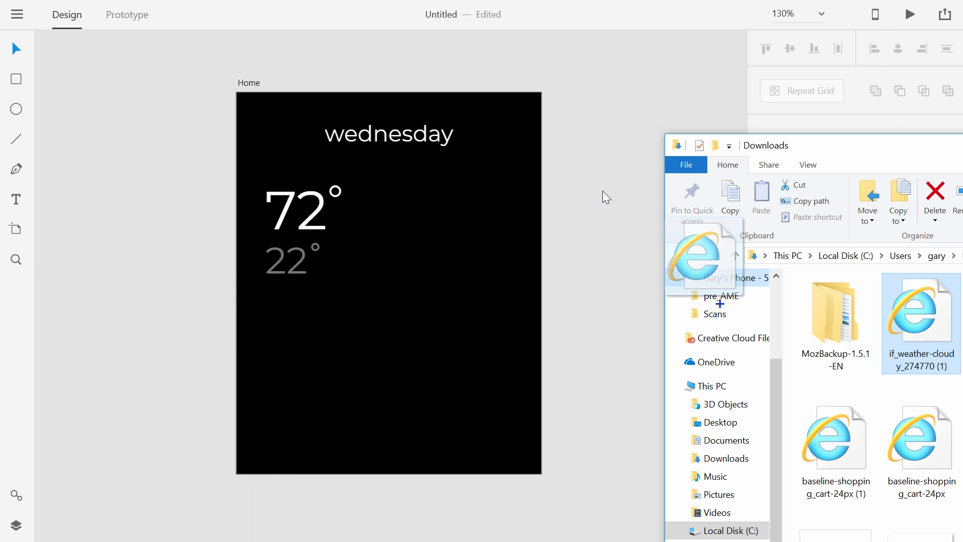
drag(602, 191, 604, 193)
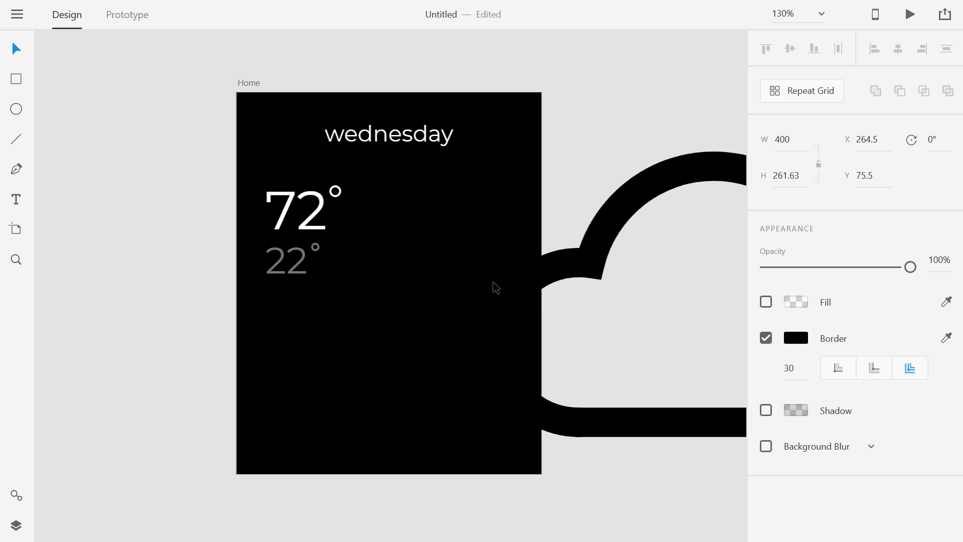
- Move the cloud onto the Home artboard at about X 88.5, Y 96.5 and scale it down to about 157 × 103
drag(494, 287, 428, 312)
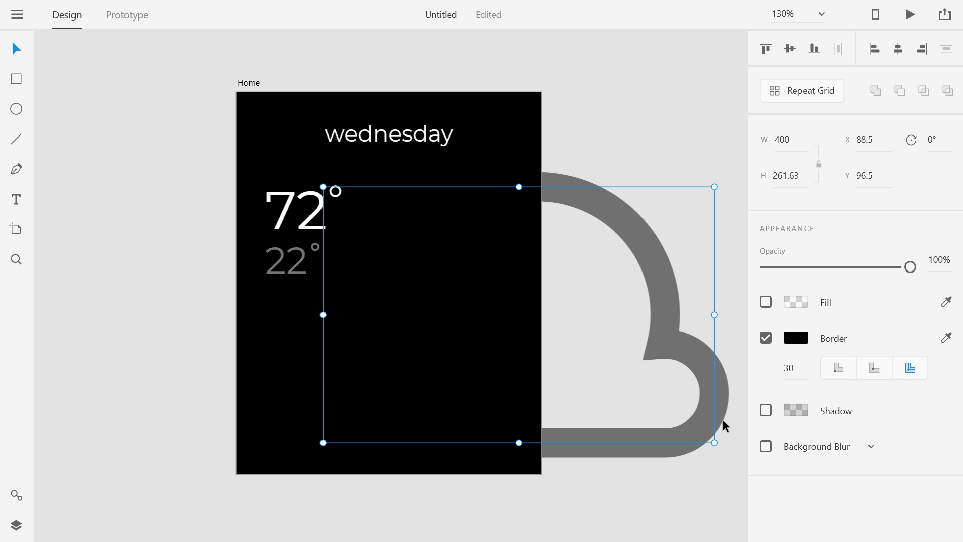
drag(709, 439, 476, 288)
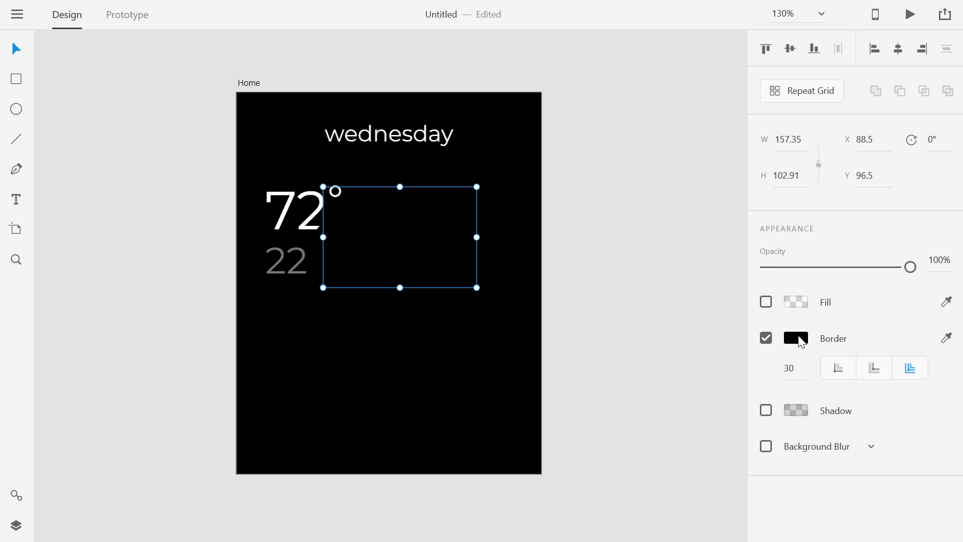
- Change the cloud's border colour to white #FFFFFF and reduce its border width to 6
click(801, 343)
drag(667, 294, 553, 190)
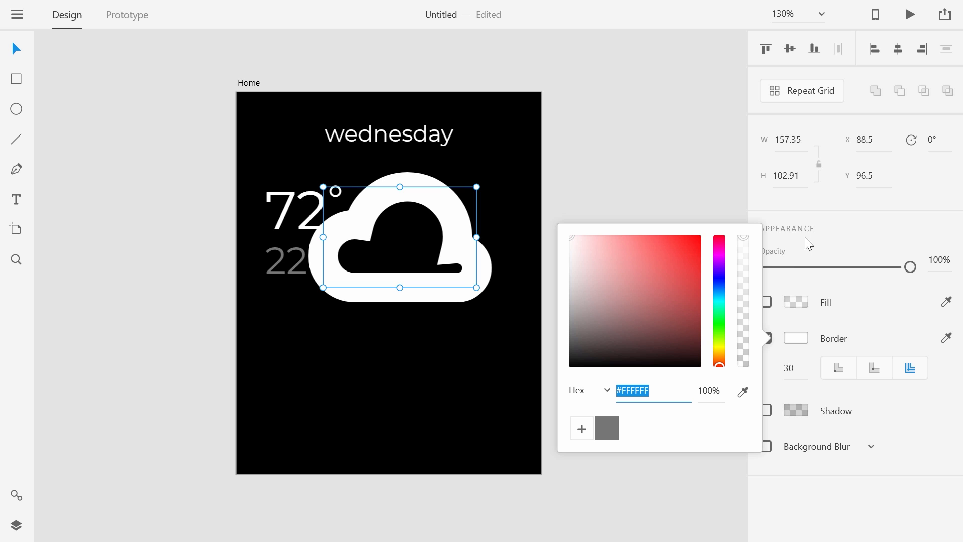
click(806, 260)
click(798, 373)
key(Down)
key(Down)
key(Down)
key(Down)
key(Down)
key(Down)
key(Down)
key(Down)
key(Down)
key(Down)
key(Down)
key(Down)
key(Down)
key(Down)
key(Down)
key(Down)
key(Down)
key(Down)
key(Down)
key(Down)
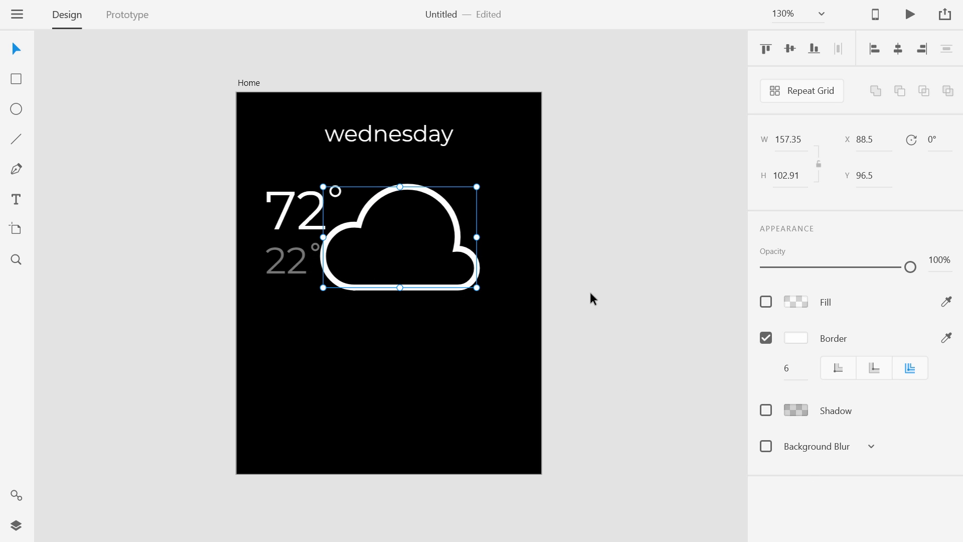
- Move the cloud beside the temperatures and scale it down to about 144 × 94, ending at about X 139, Y 92
drag(453, 206, 497, 197)
scroll(462, 232, up, 5)
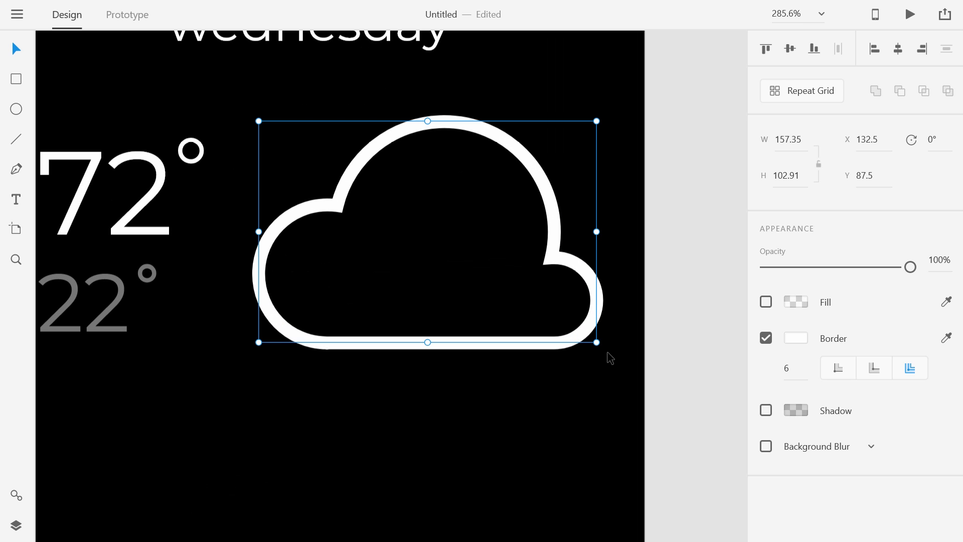
drag(596, 342, 581, 333)
drag(443, 131, 443, 130)
key(space)
drag(429, 201, 479, 227)
scroll(517, 197, down, 3)
key(space)
click(474, 146)
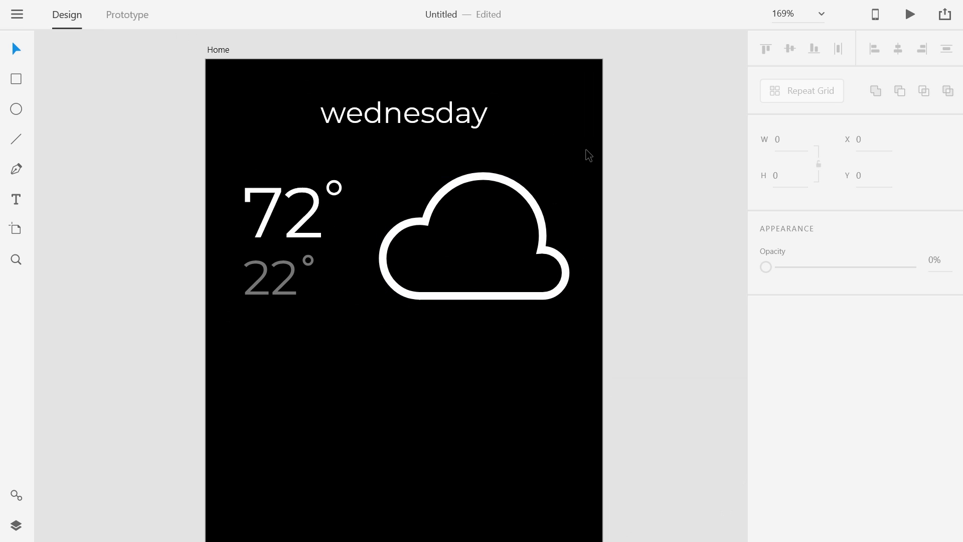
- Scale the cloud down to about 139 × 91 and nudge it sideways to about X 142, Y 95
click(501, 182)
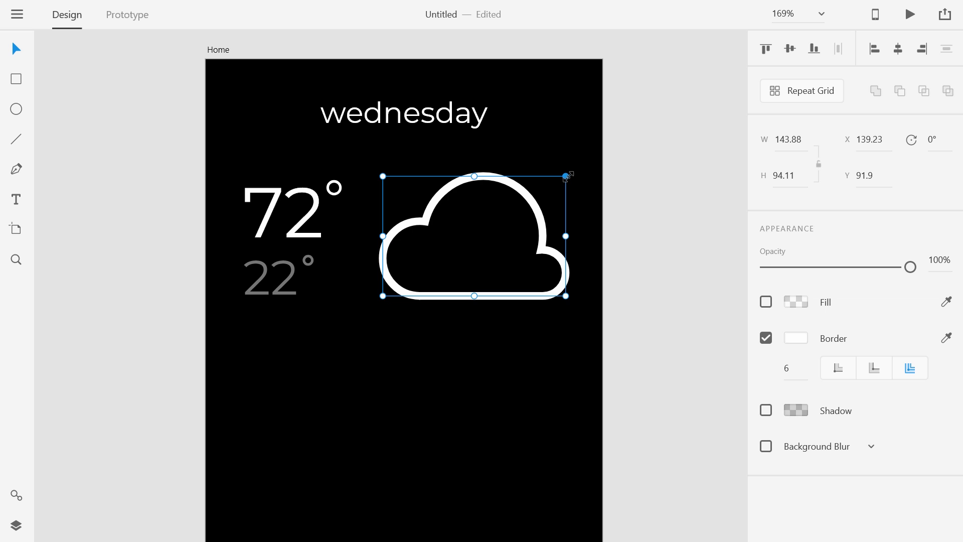
drag(565, 174, 560, 177)
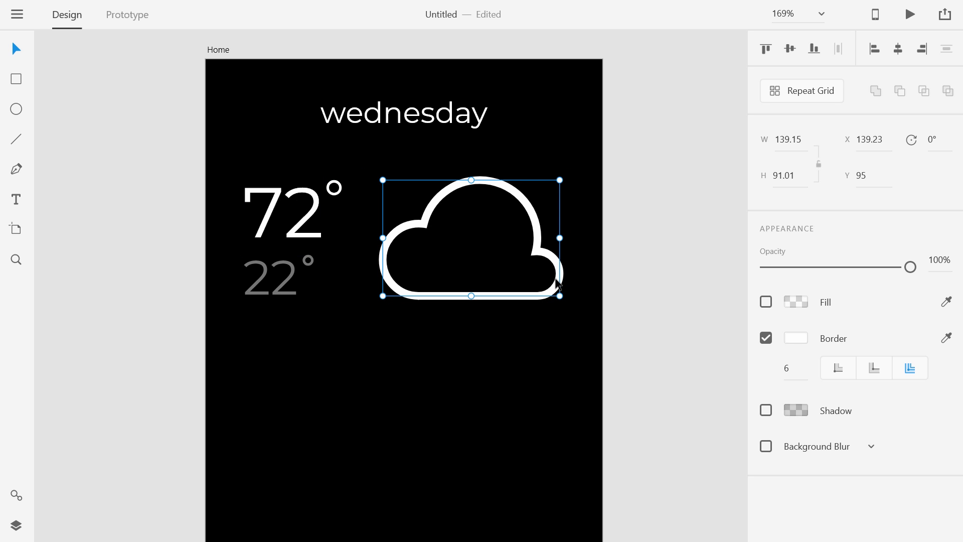
drag(558, 284, 563, 284)
click(588, 165)
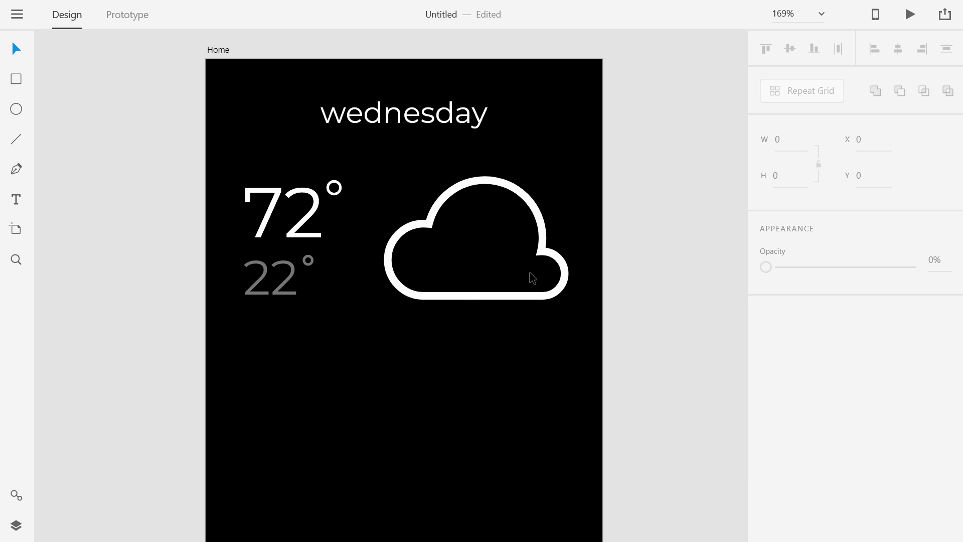
click(555, 255)
key(Left)
key(Left)
key(Right)
click(609, 208)
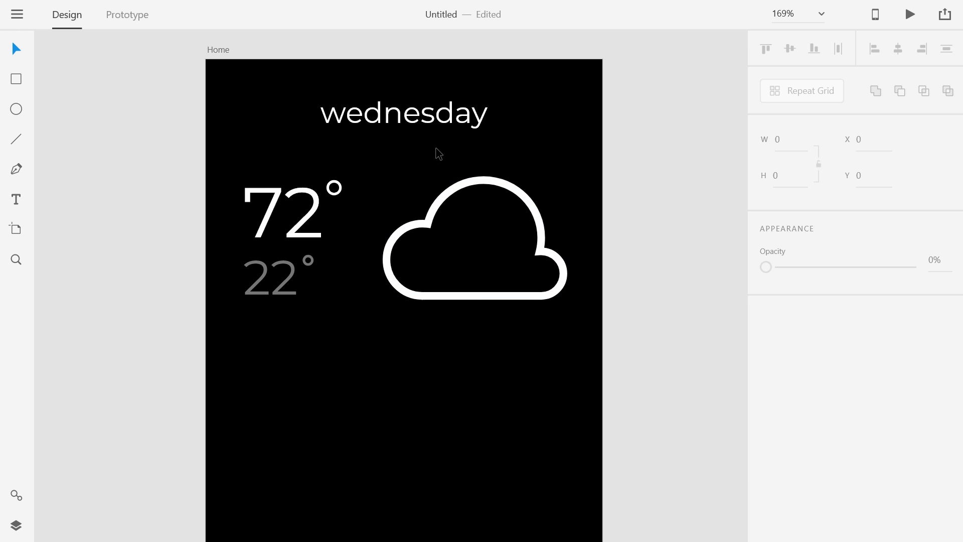
- Shrink the cloud slightly more from its upper-right corner and shift it a little towards the artboard's right margin
click(494, 180)
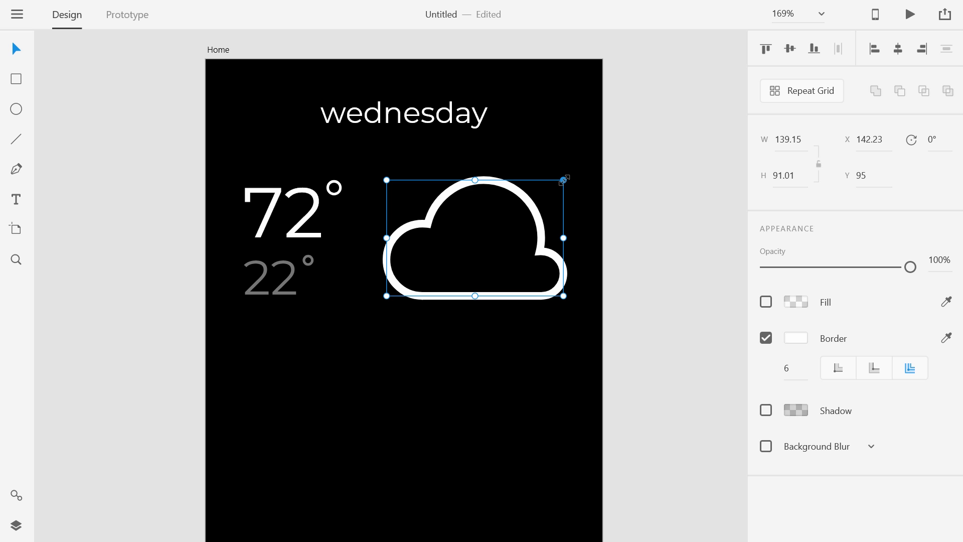
drag(563, 179, 555, 181)
click(600, 149)
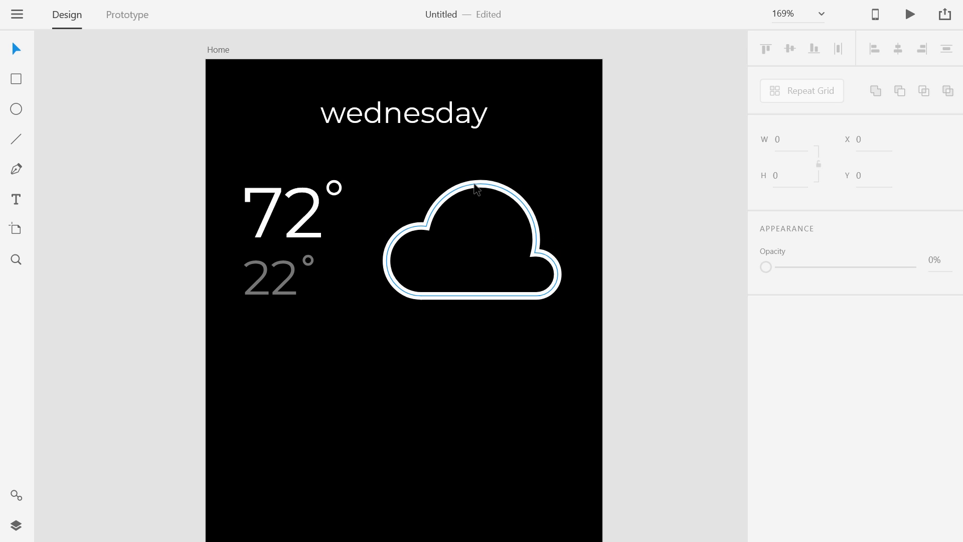
drag(476, 189, 481, 185)
click(559, 151)
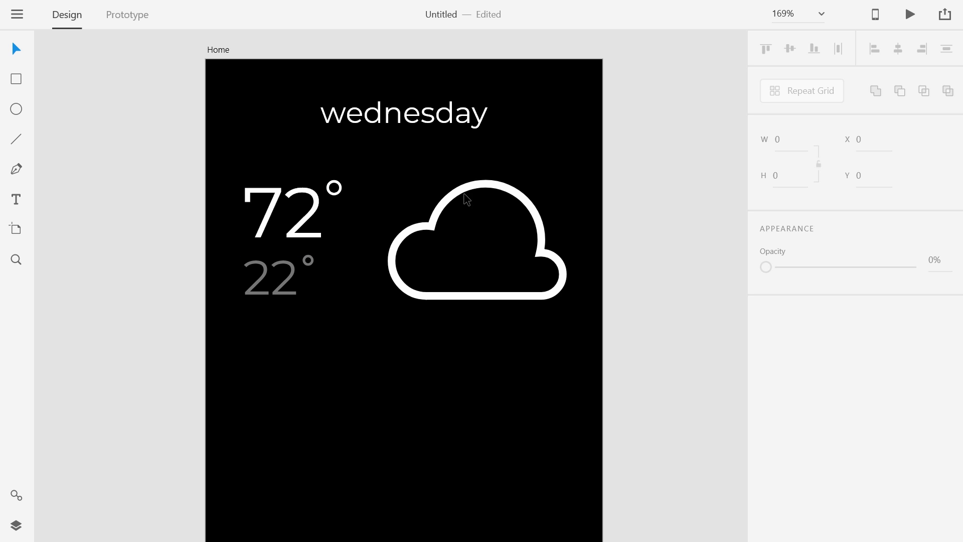
- Review the Home artboard's overall layout, checking the weekday text box and the empty area below the temperatures
drag(466, 361, 395, 322)
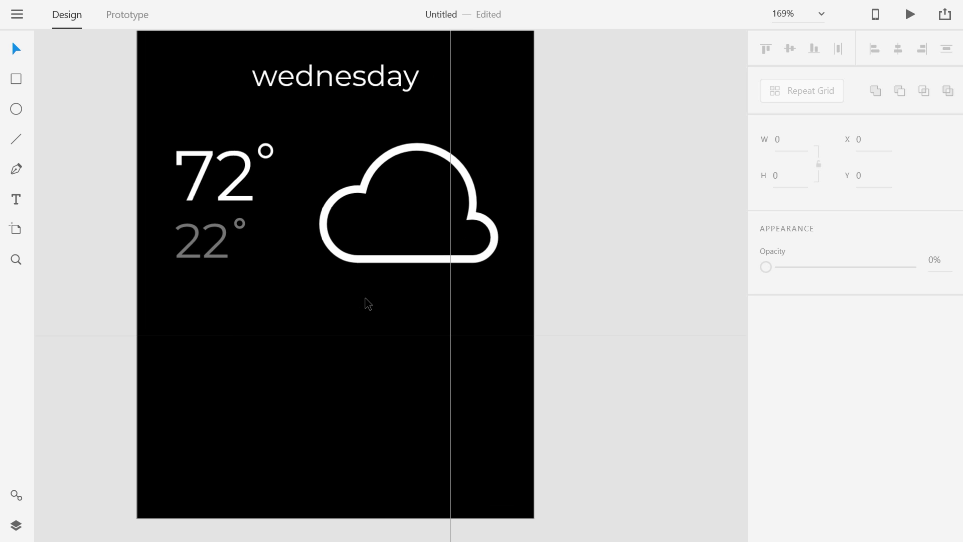
key(ctrl+minus)
key(ctrl+minus)
drag(316, 299, 353, 307)
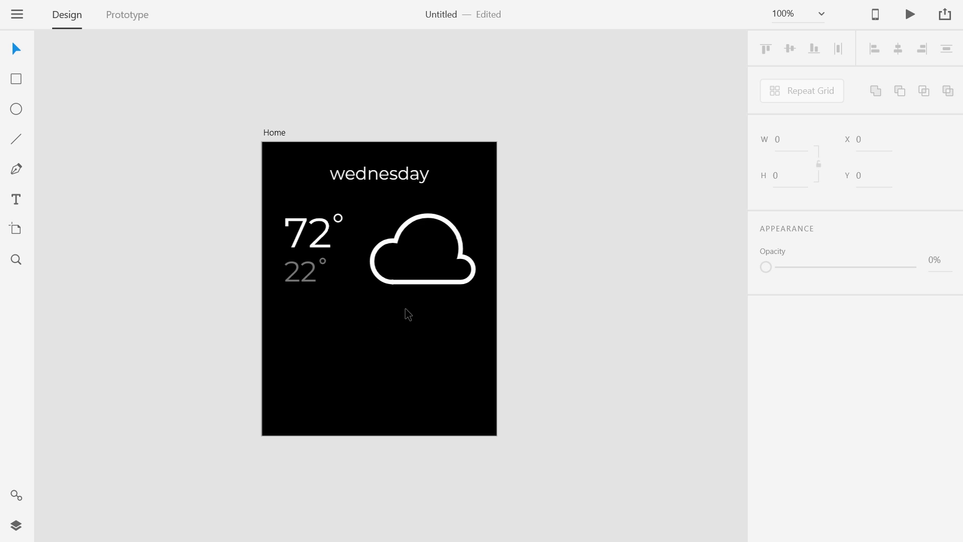
click(396, 189)
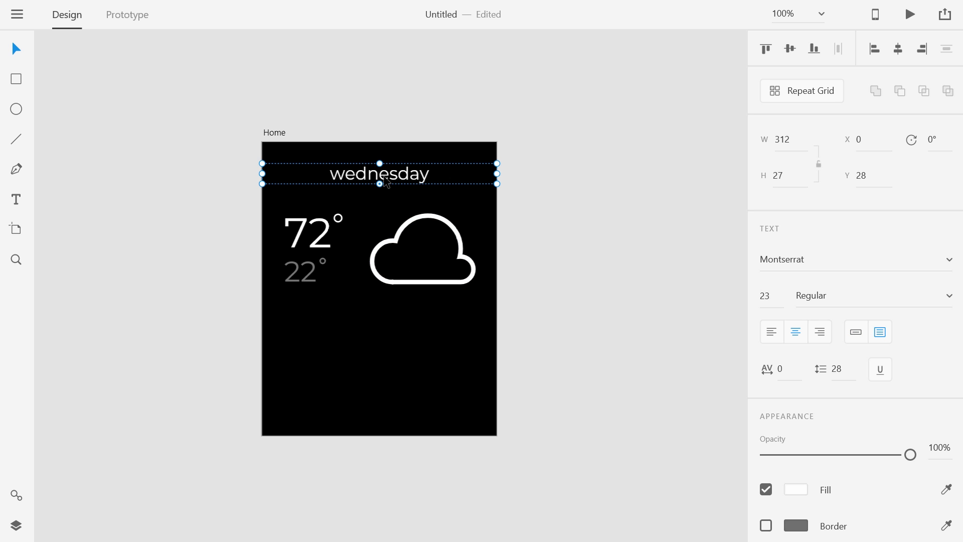
click(518, 188)
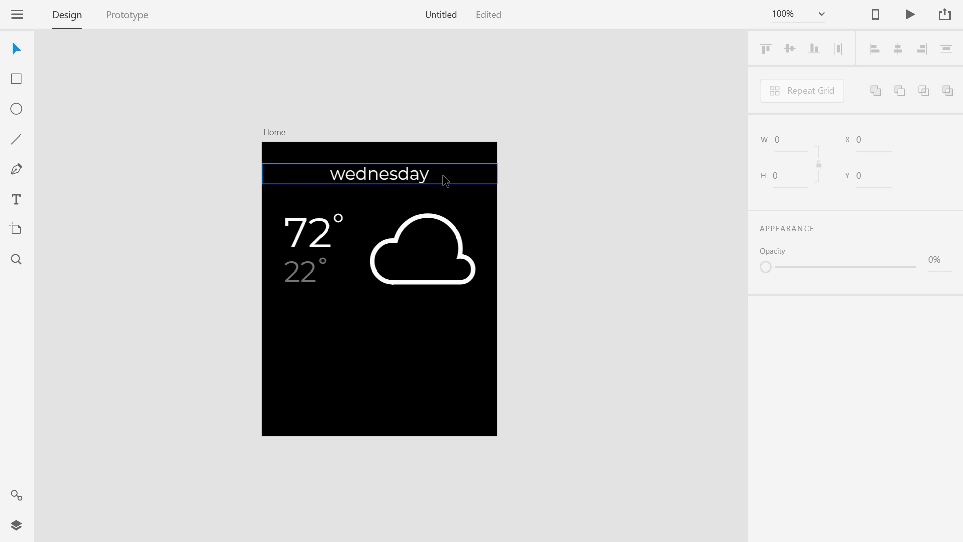
click(378, 179)
click(527, 184)
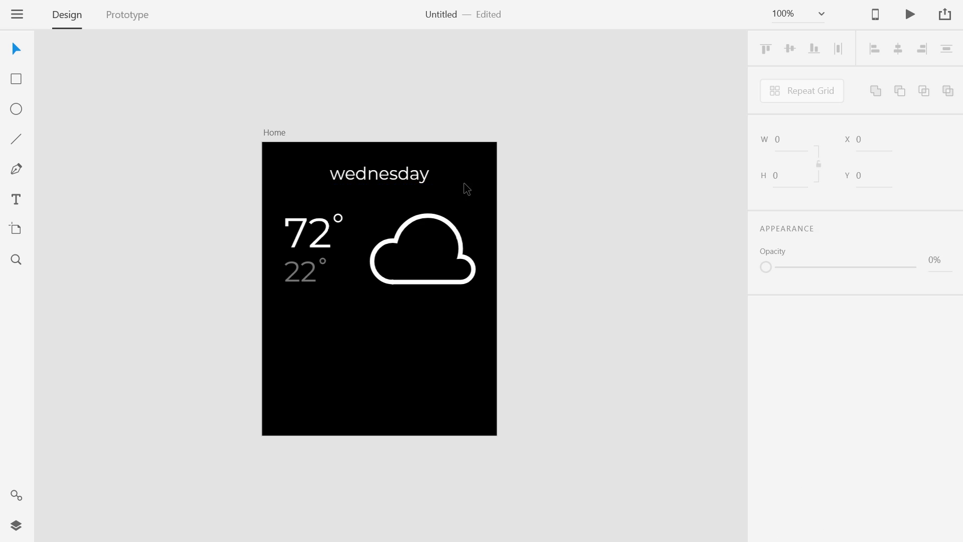
click(467, 177)
click(532, 168)
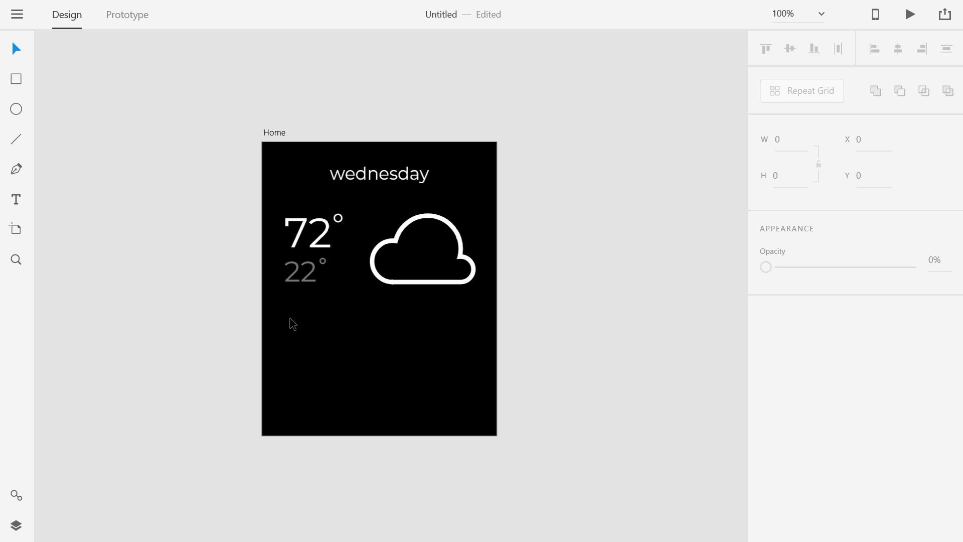
drag(289, 318, 309, 410)
drag(350, 355, 384, 373)
- Draw a vertical rectangle about 25 × 102 at X 29, Y 237 below the low temperature and round its corners to 13
key(ctrl+1)
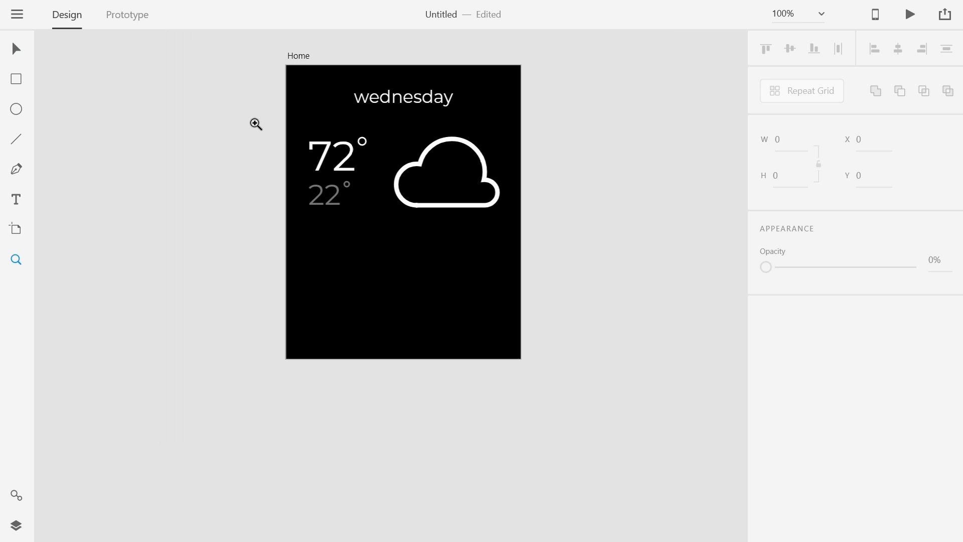
drag(253, 64, 510, 382)
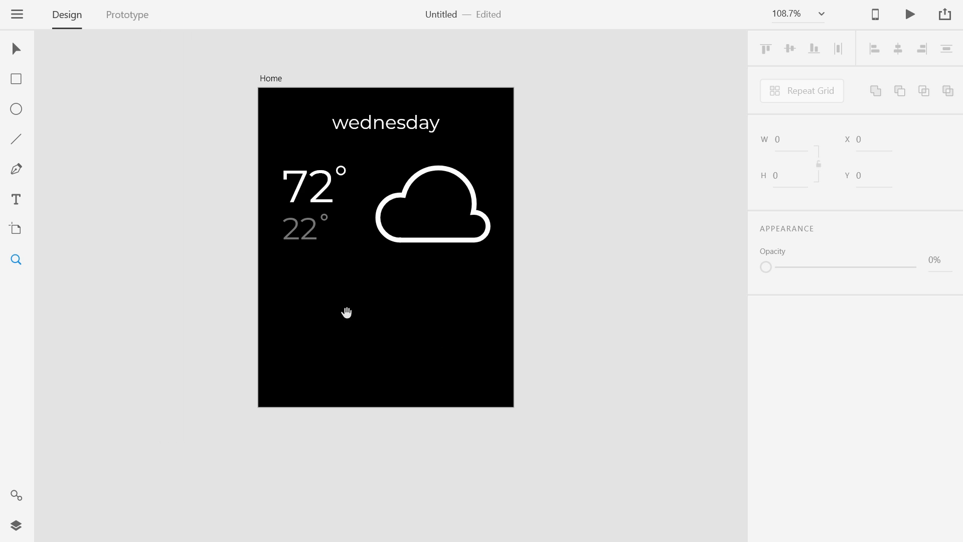
drag(346, 311, 447, 329)
scroll(446, 329, up, 5)
drag(514, 348, 421, 300)
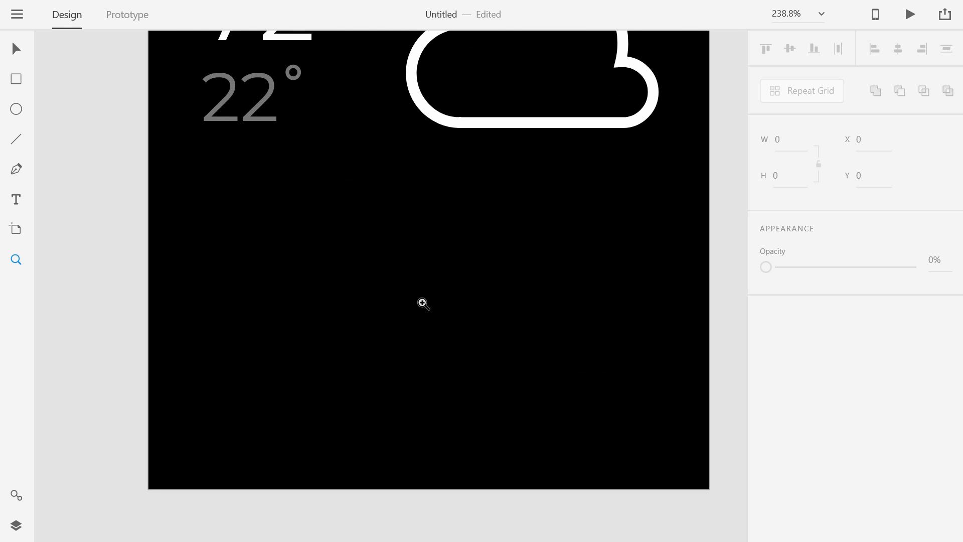
click(17, 83)
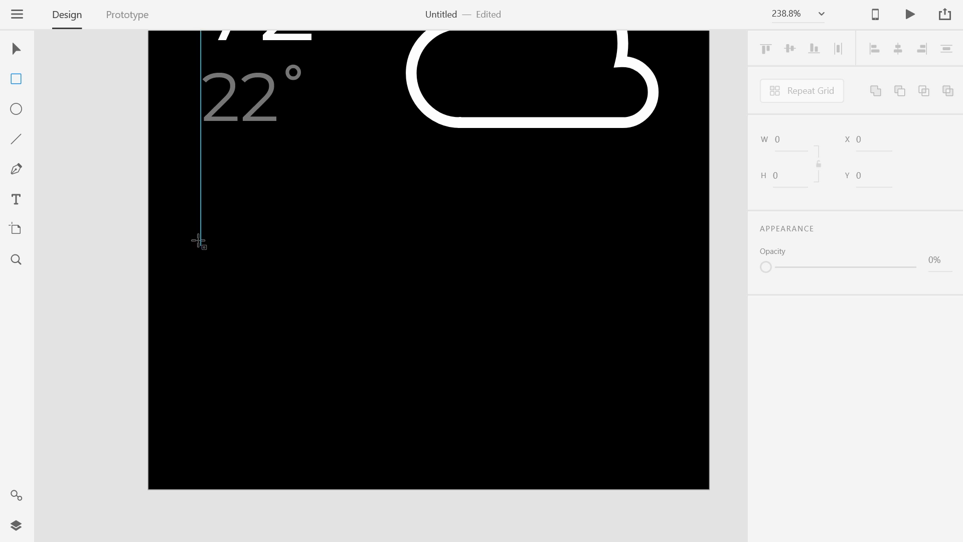
mouse_move(200, 213)
mouse_down()
mouse_move(294, 394)
mouse_move(273, 344)
mouse_move(222, 79)
mouse_move(203, 75)
mouse_move(267, 385)
mouse_move(265, 369)
mouse_move(245, 398)
mouse_up()
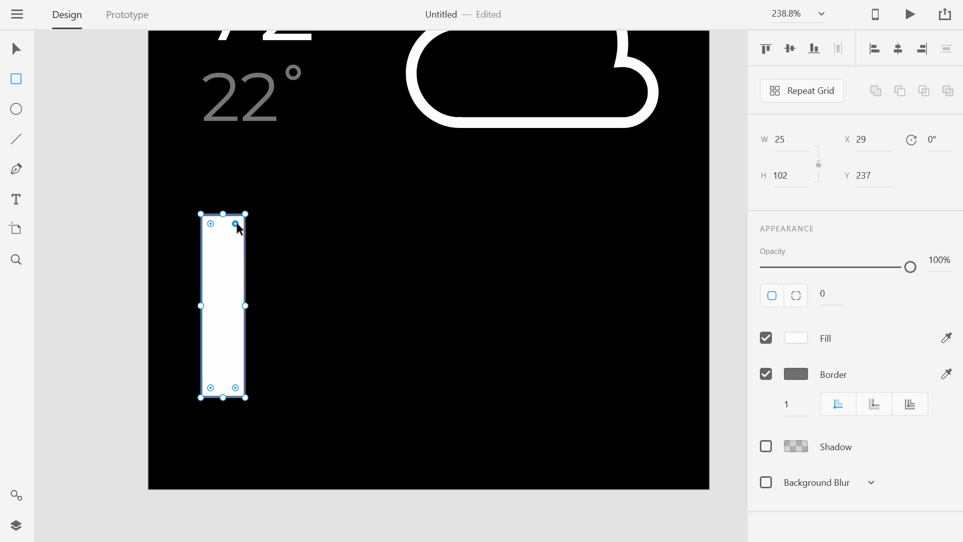
drag(237, 222, 219, 262)
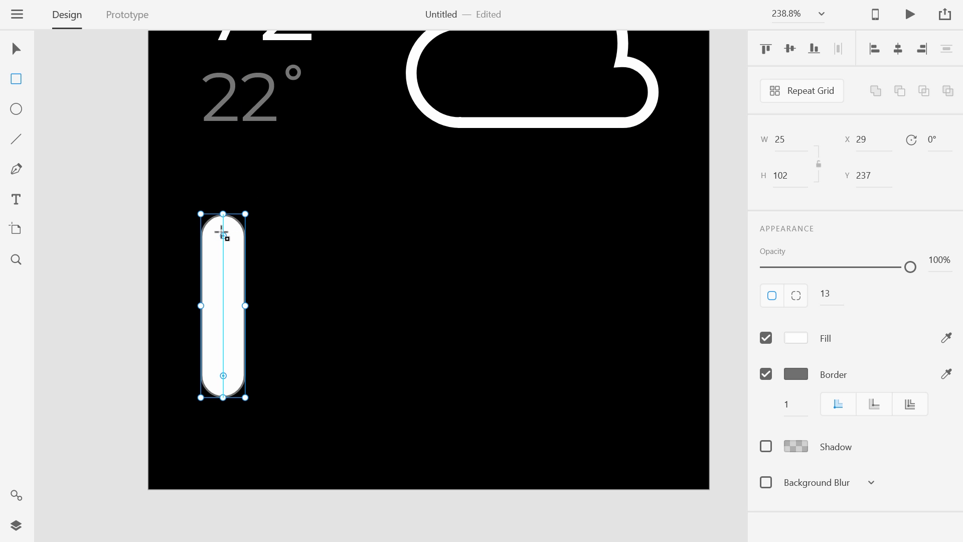
- Remove the rounded bar's border and set its fill to dark grey #272727
click(766, 375)
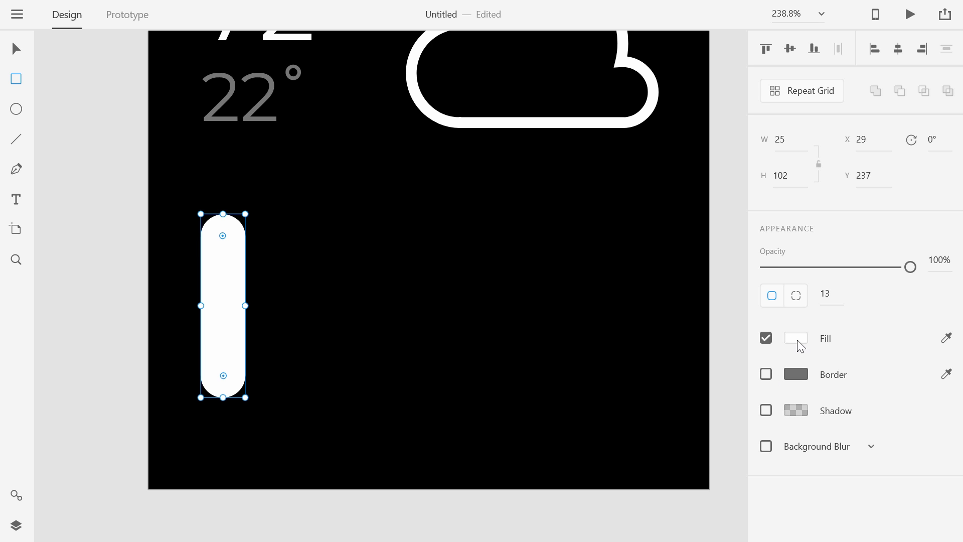
click(796, 338)
click(572, 355)
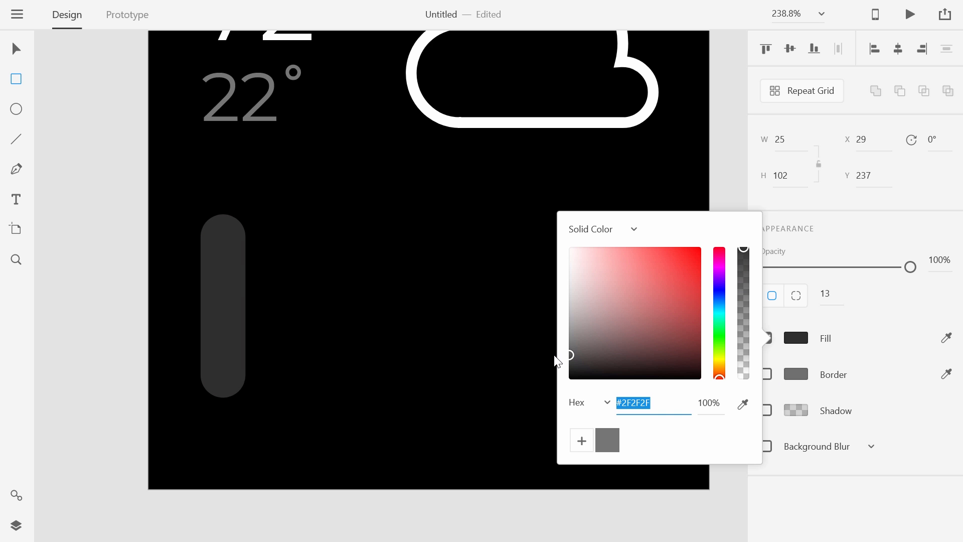
drag(557, 361, 550, 362)
click(17, 48)
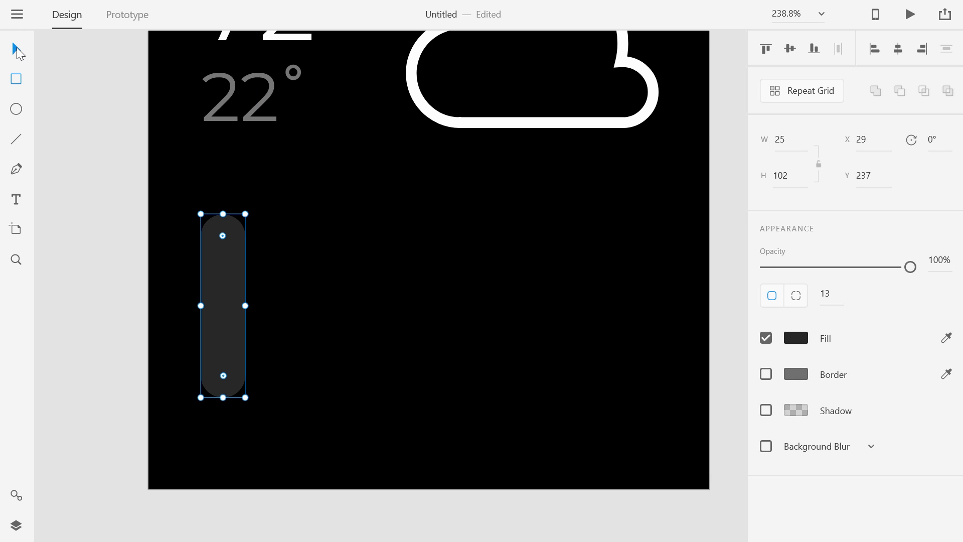
click(278, 176)
- Shorten the dark grey bar from its top edge to a height of about 84, keeping its base in place
scroll(387, 208, right, 2)
scroll(387, 213, down, 4)
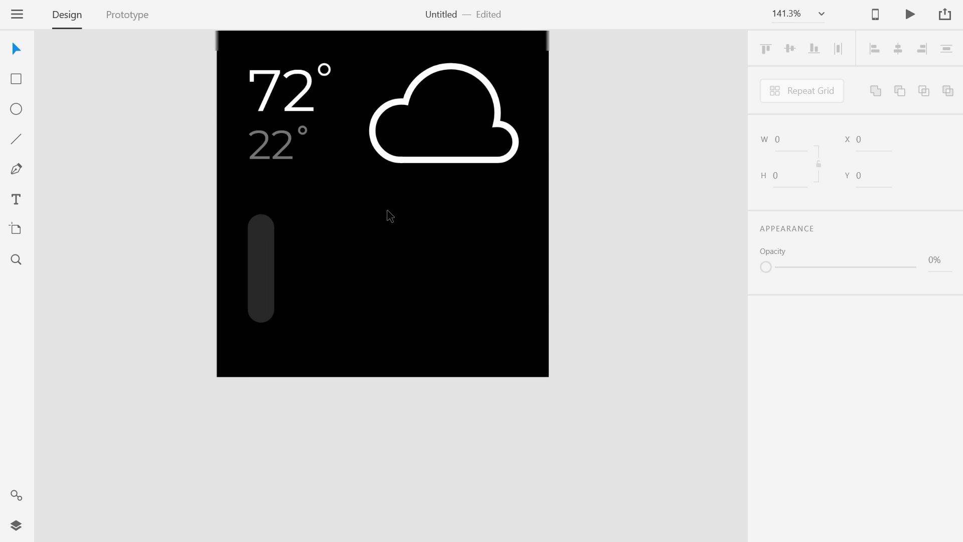
scroll(282, 274, up, 2)
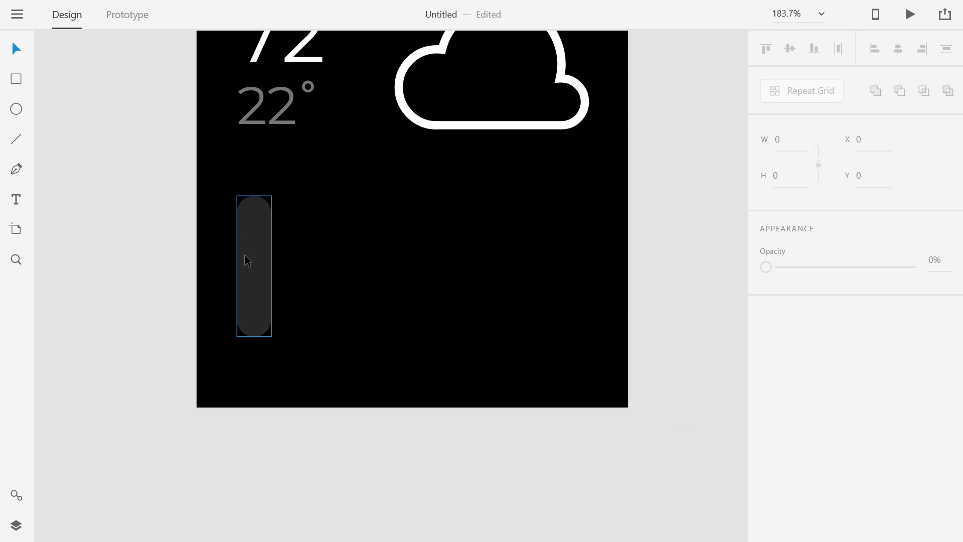
click(251, 232)
drag(255, 196, 255, 221)
click(135, 254)
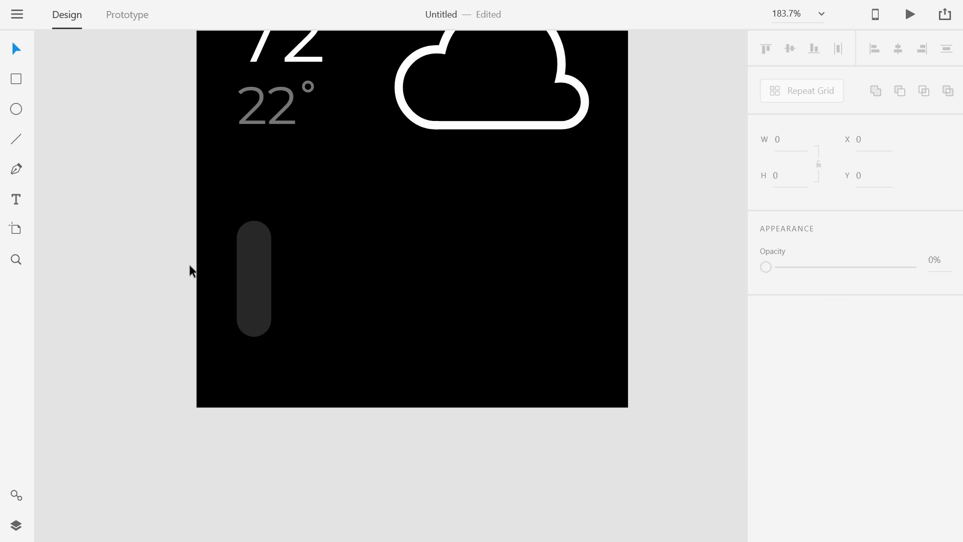
- Duplicate the grey bar in place and shorten the copy from its bottom edge to about 24 high
scroll(203, 271, up, 3)
scroll(205, 271, up, 1)
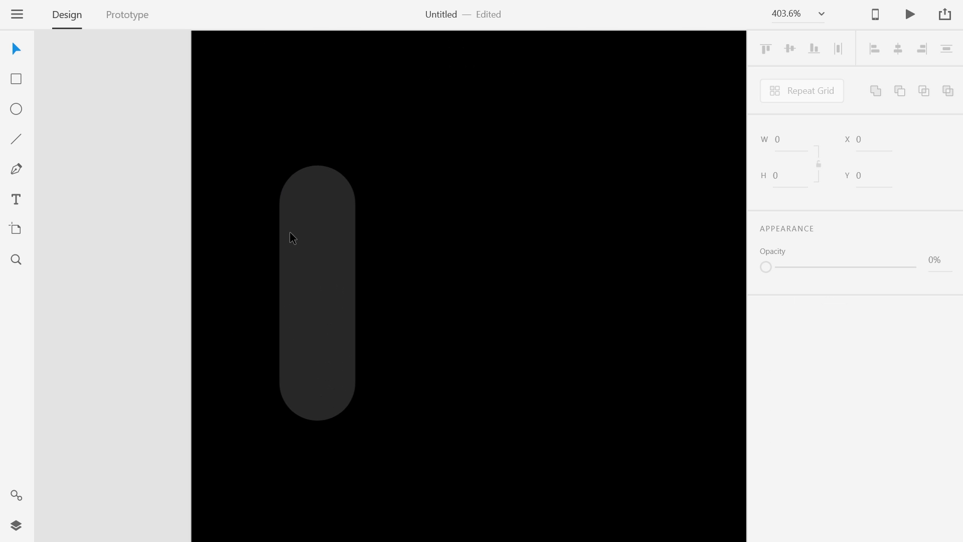
click(326, 219)
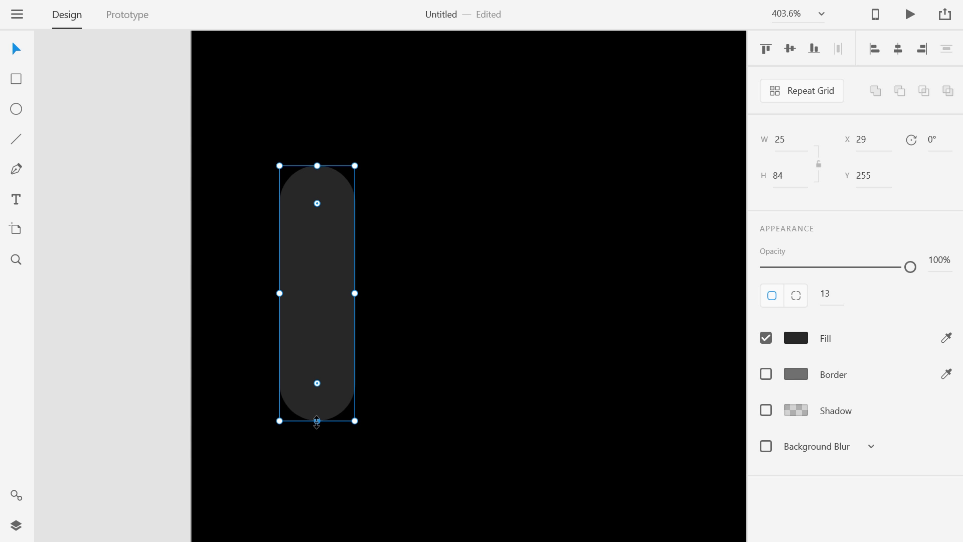
drag(316, 421, 317, 239)
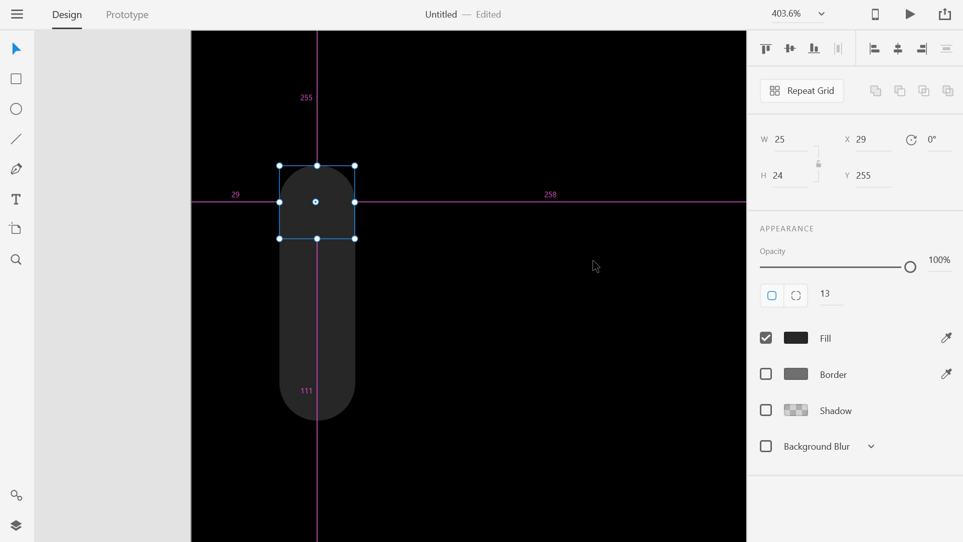
- Change the fill of the short shape at the bar's top to bright purple #C500FF
scroll(592, 264, down, 3)
drag(586, 247, 357, 287)
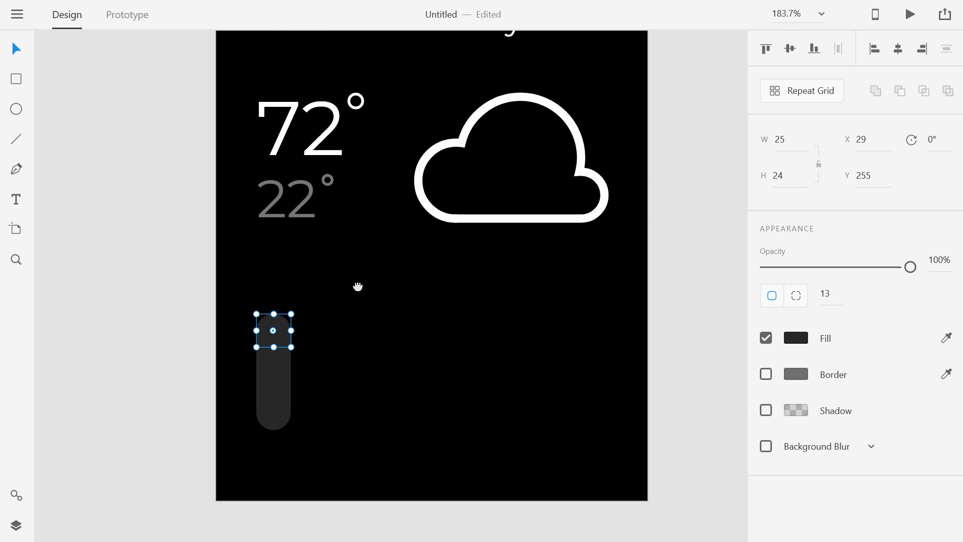
scroll(357, 287, down, 2)
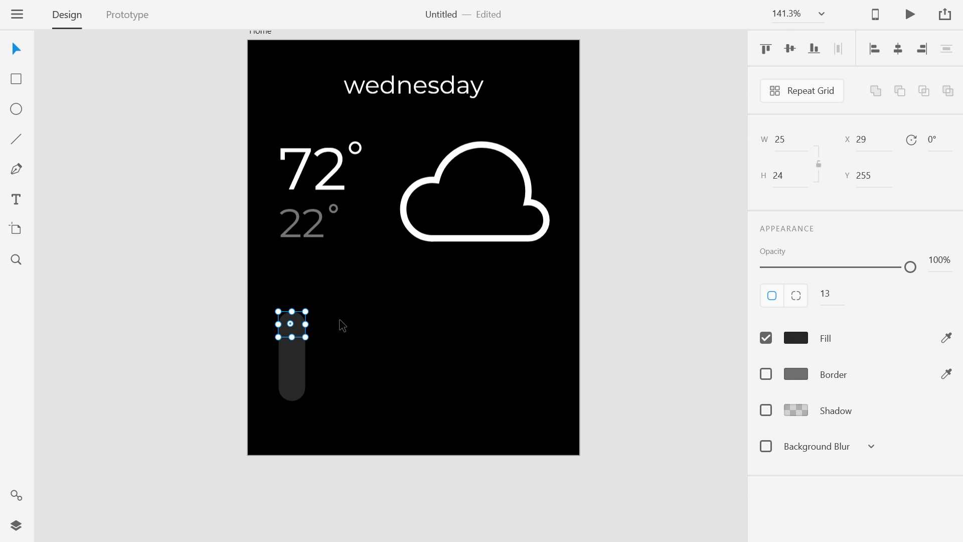
click(795, 341)
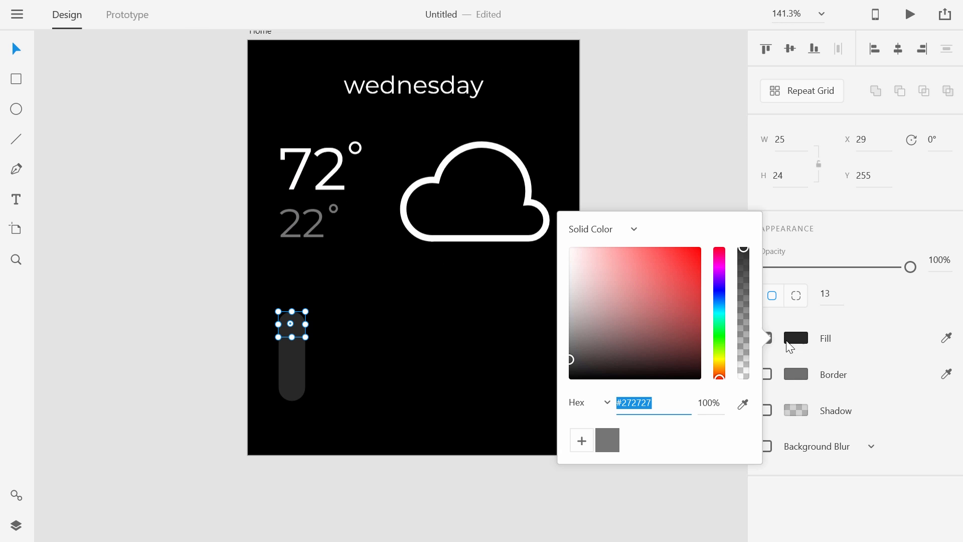
click(719, 274)
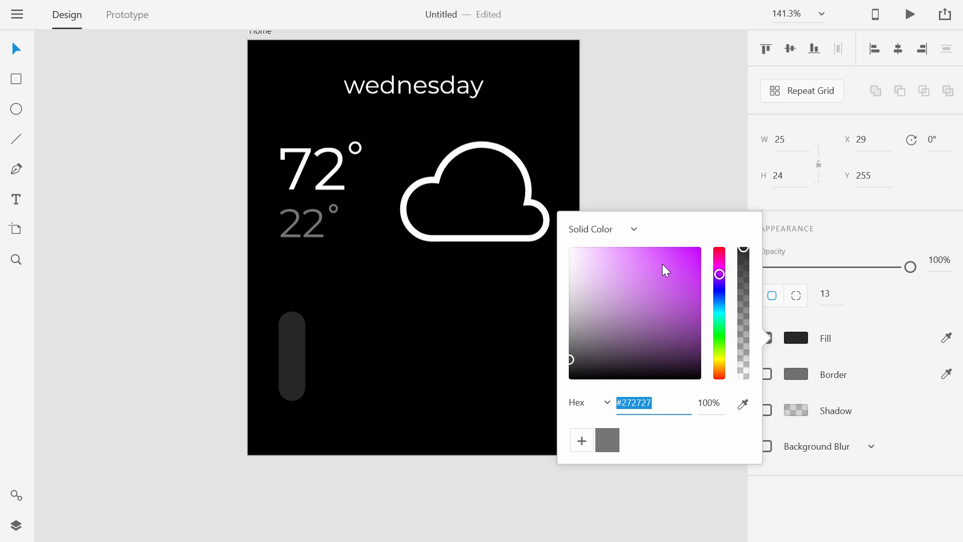
drag(662, 264, 725, 237)
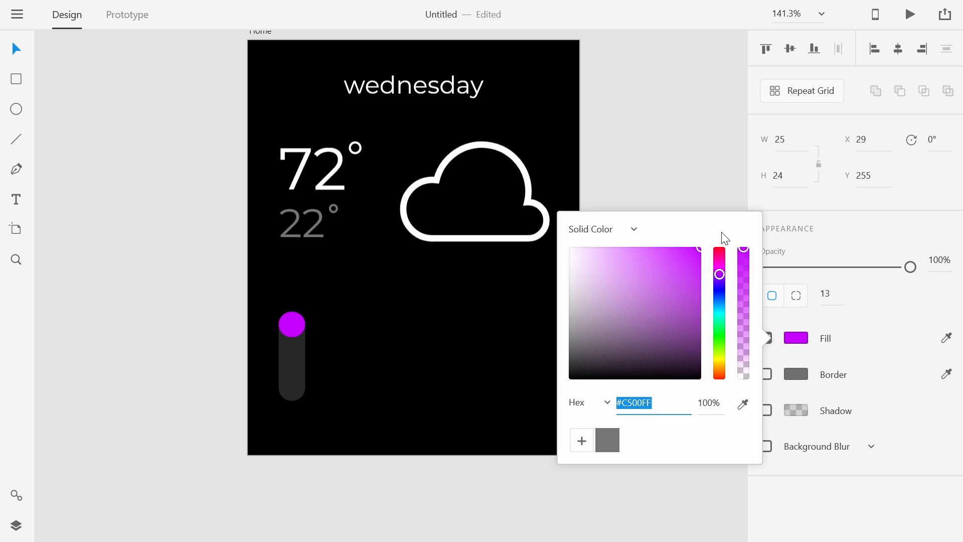
- Save the purple #C500FF fill as a reusable colour swatch
click(657, 409)
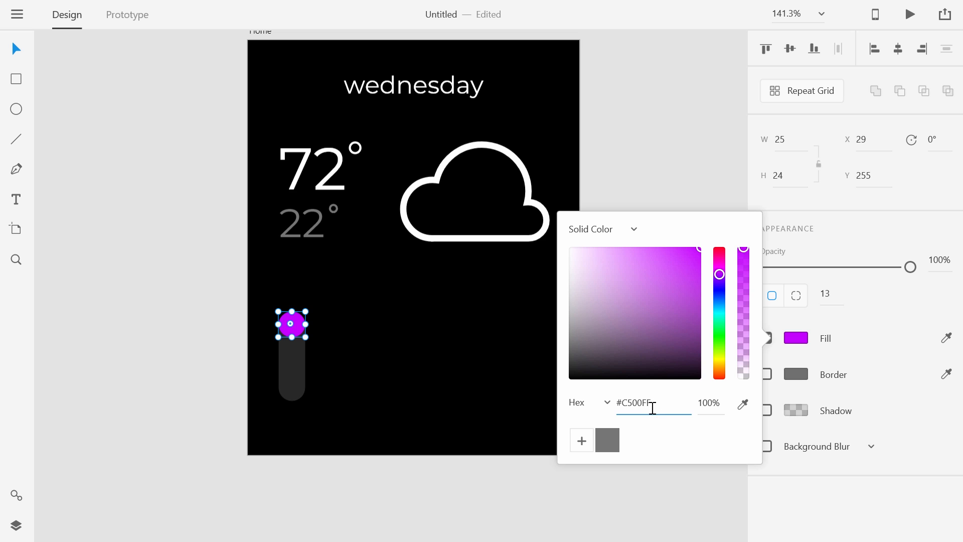
click(581, 439)
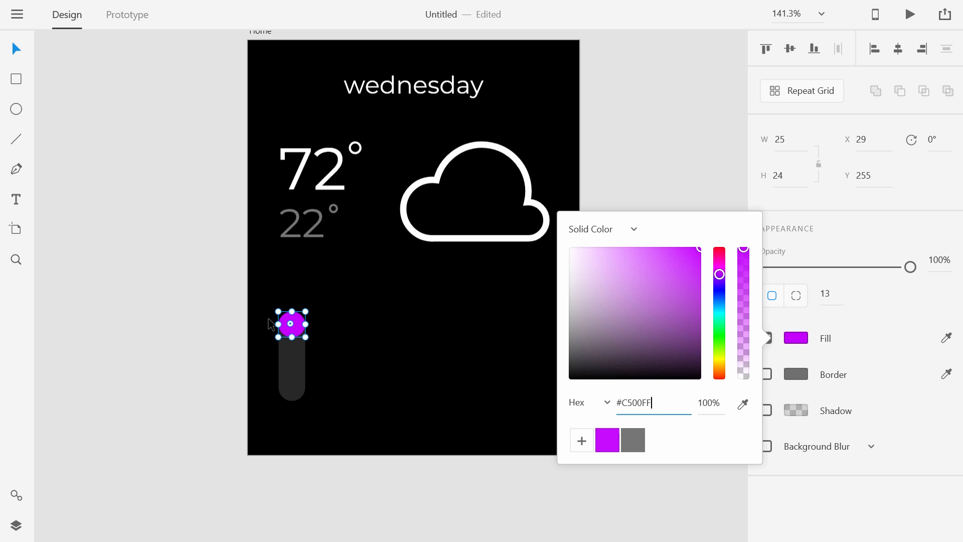
click(224, 311)
- Shrink the purple shape around its centre to about 15 × 14 so it sits inside the grey bar's upper end
scroll(294, 346, up, 4)
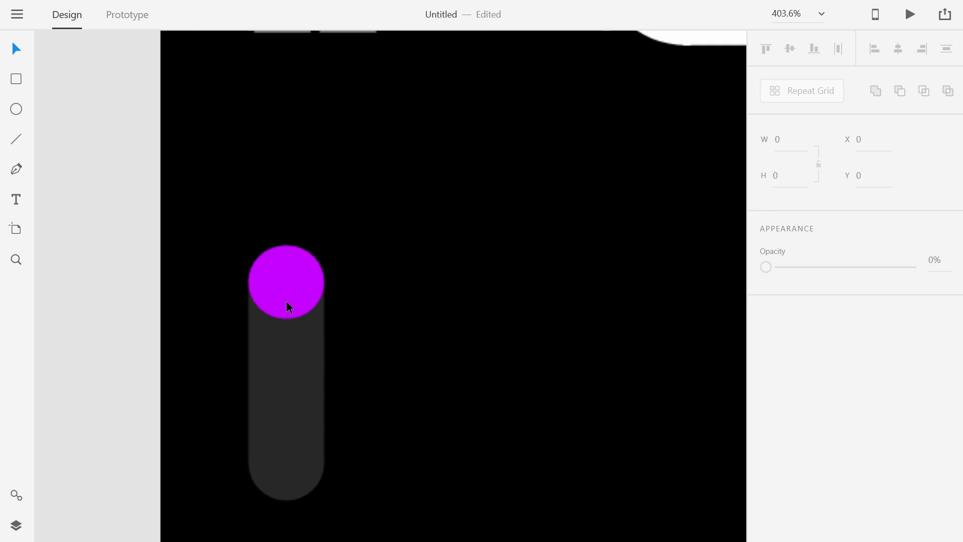
click(286, 299)
drag(324, 245, 309, 261)
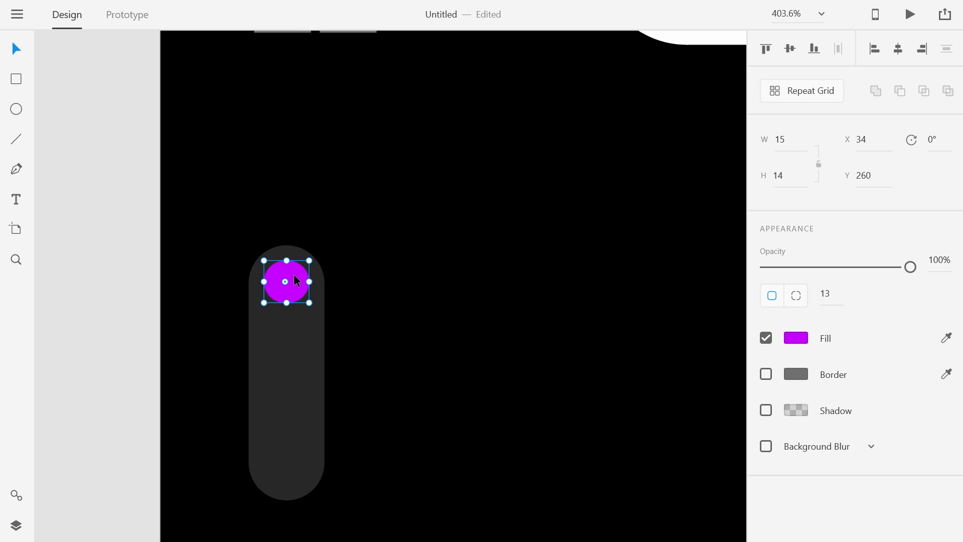
click(136, 236)
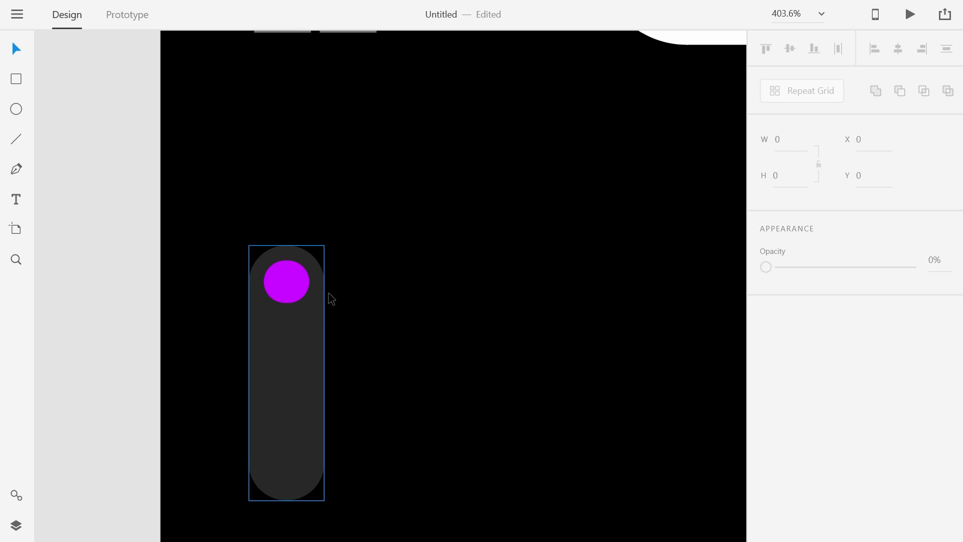
- Change the fill of the large 72 temperature text to the saved purple swatch
scroll(419, 252, down, 4)
scroll(489, 205, up, 2)
scroll(489, 205, right, 2)
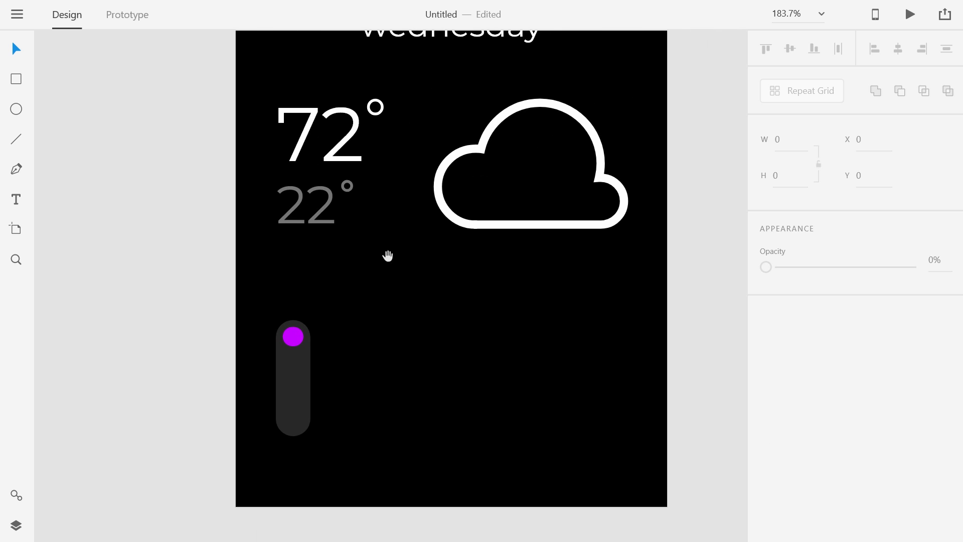
click(306, 116)
click(794, 490)
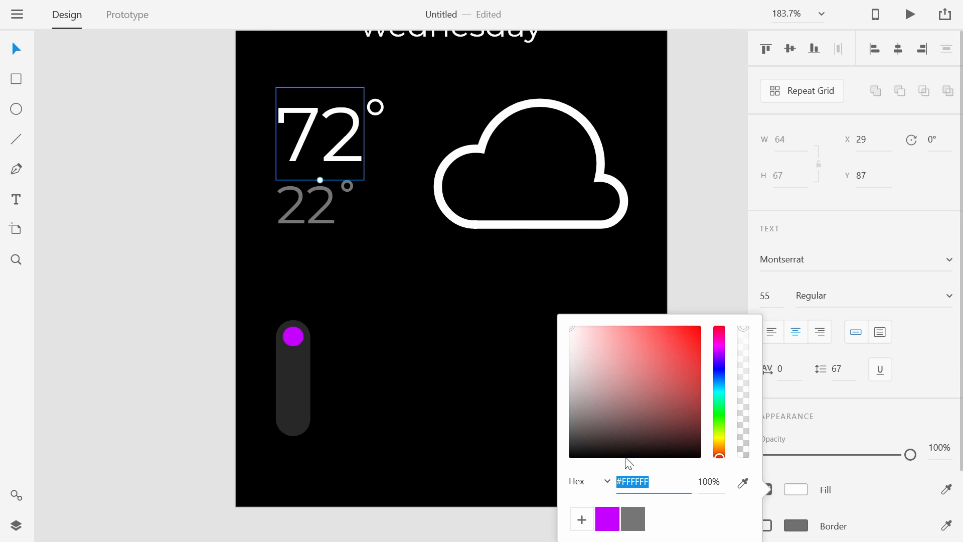
click(608, 519)
- Recolour the border of the degree ring beside 72 with the saved purple swatch
click(376, 114)
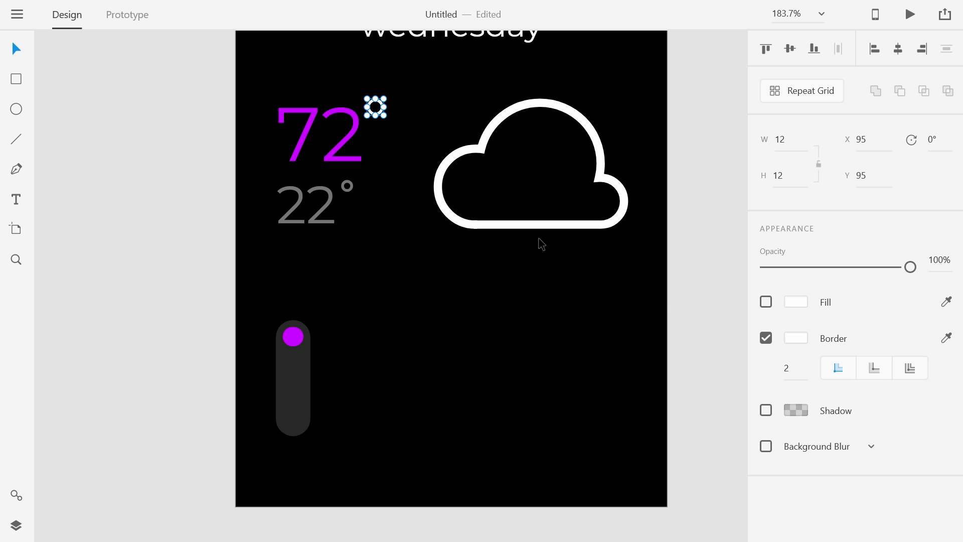
click(795, 338)
click(606, 426)
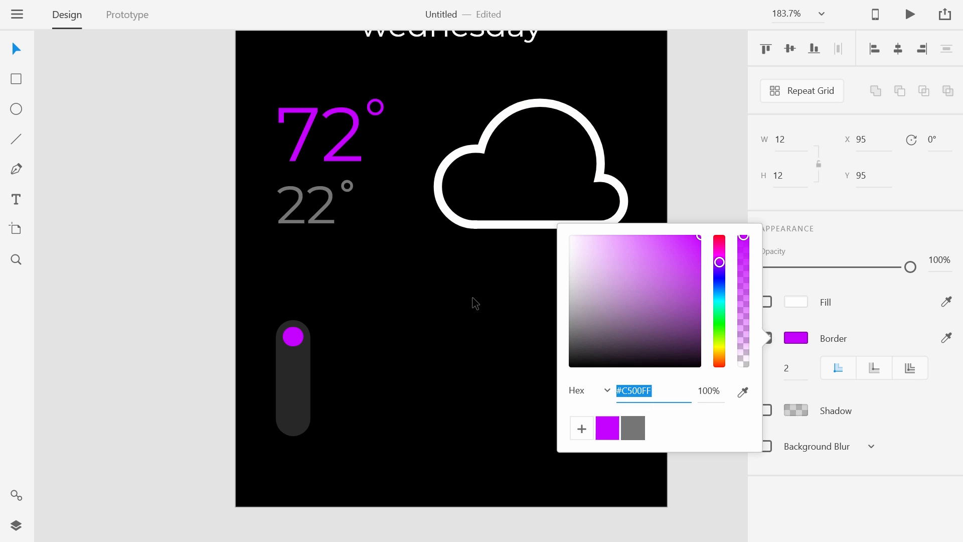
click(474, 301)
scroll(475, 301, down, 3)
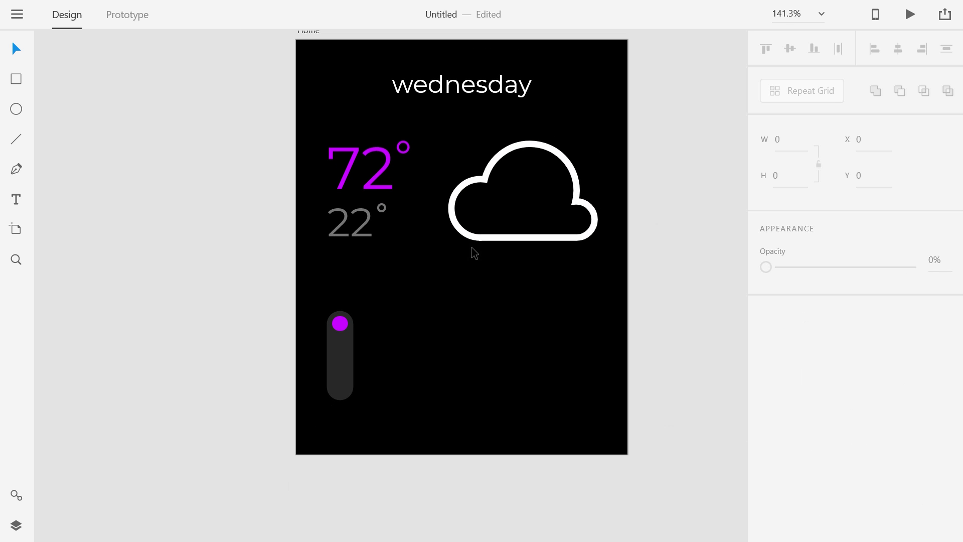
- Duplicate the grey bar and shorten the copy to about 22 high, placed directly below the original at the same X
scroll(497, 351, up, 4)
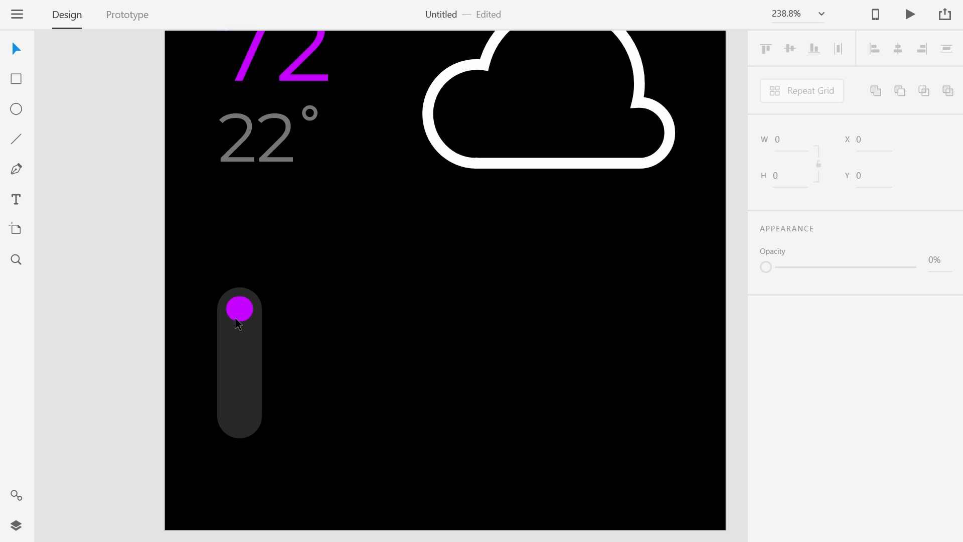
click(258, 381)
scroll(351, 389, down, 2)
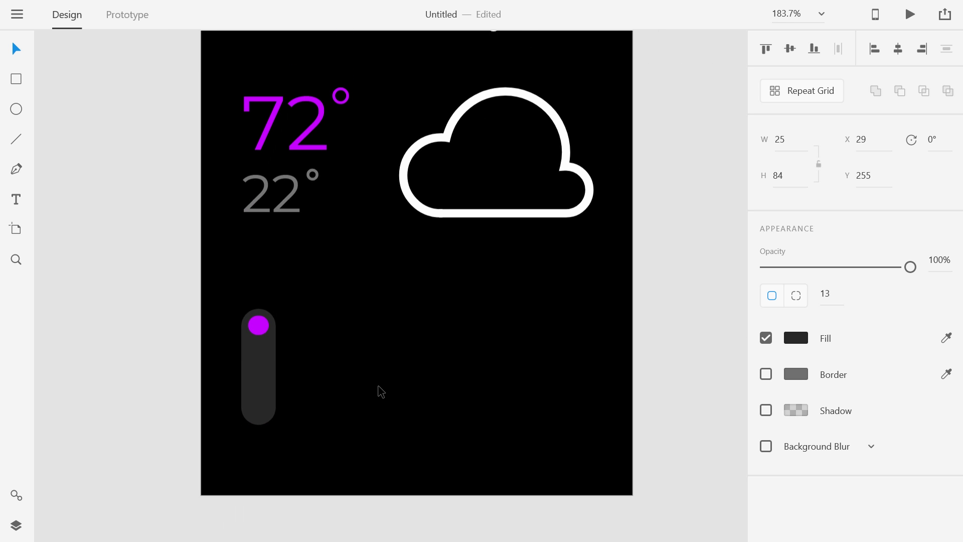
scroll(380, 391, down, 2)
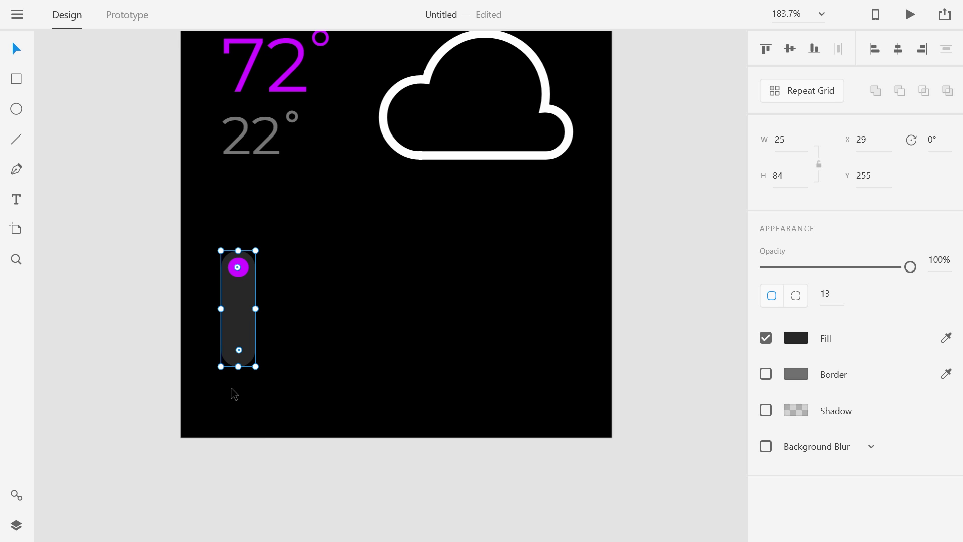
click(552, 414)
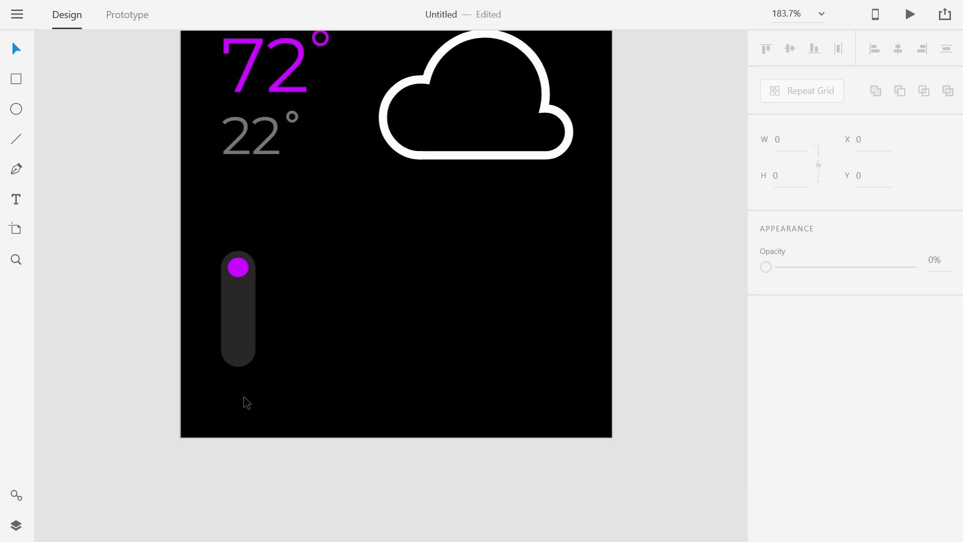
click(243, 328)
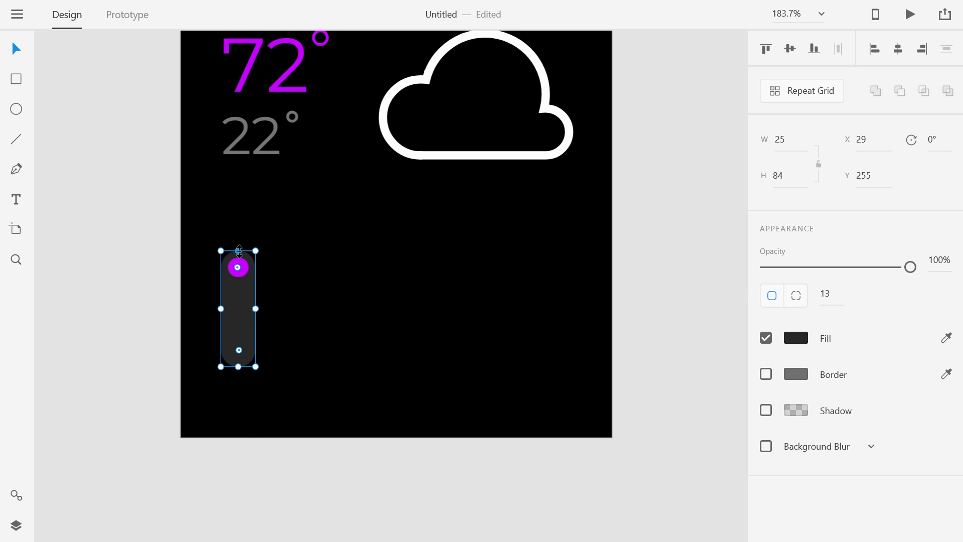
drag(238, 250, 246, 407)
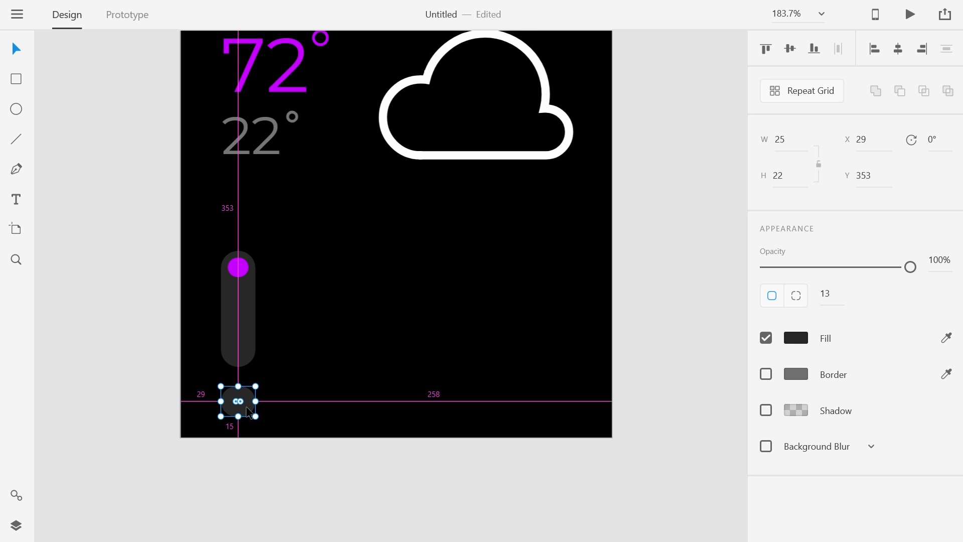
- Extend the small grey shape's top edge upward to a height of 25, making it a circle
scroll(249, 411, up, 5)
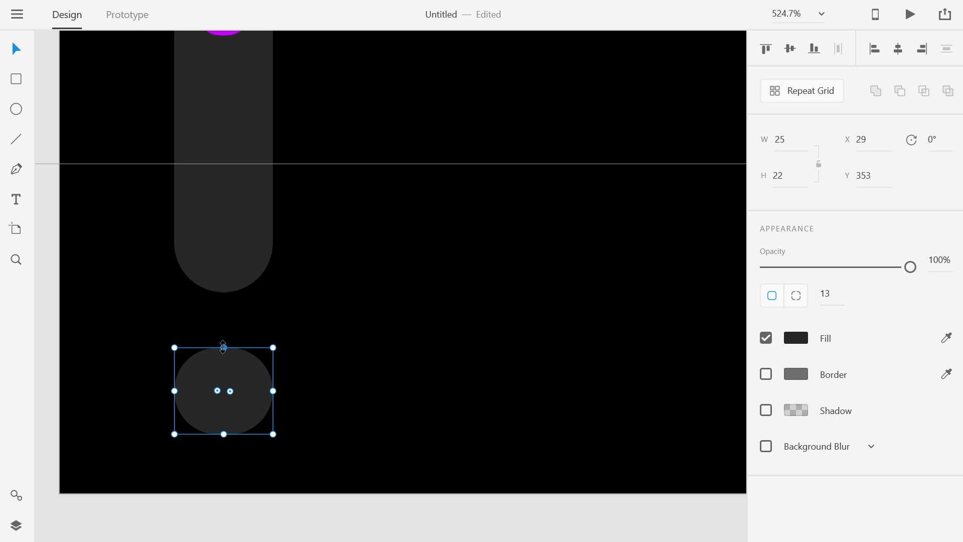
drag(223, 347, 223, 335)
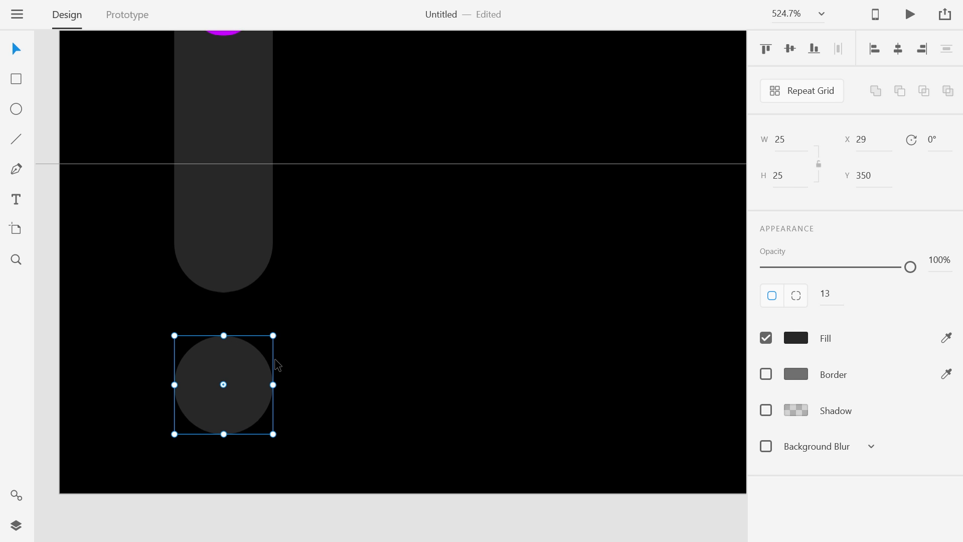
click(331, 378)
scroll(329, 303, down, 4)
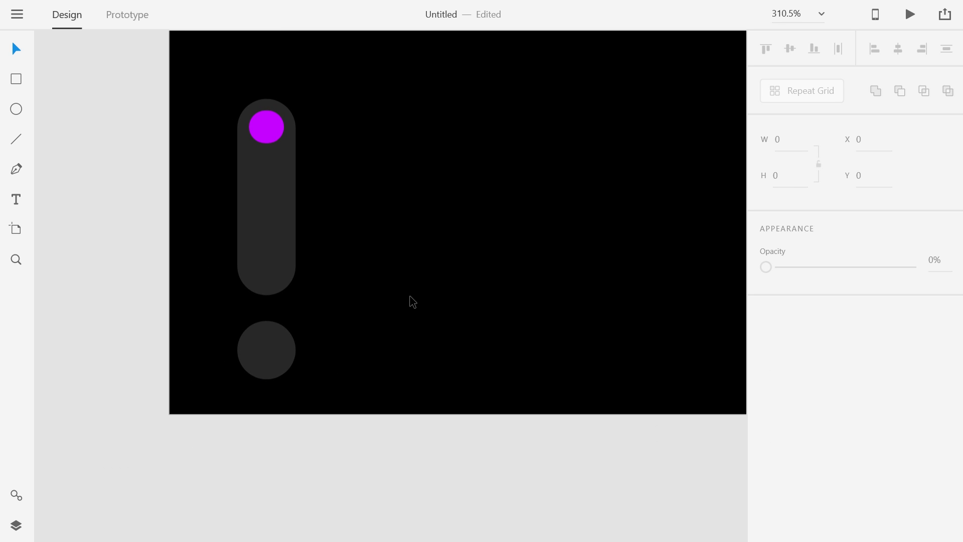
- Turn the bar, purple dot and lower circle into a Repeat Grid extended horizontally to seven columns
drag(397, 276, 273, 311)
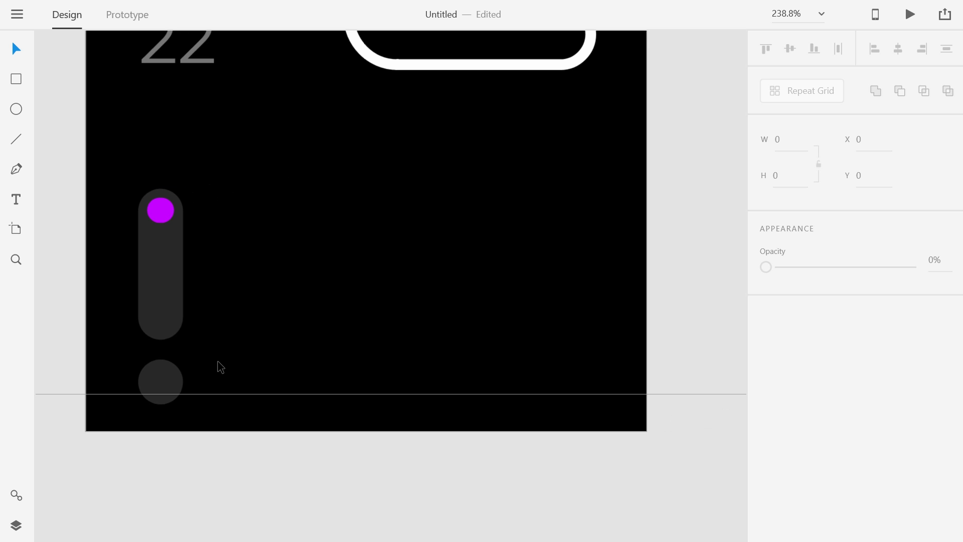
drag(212, 406, 128, 174)
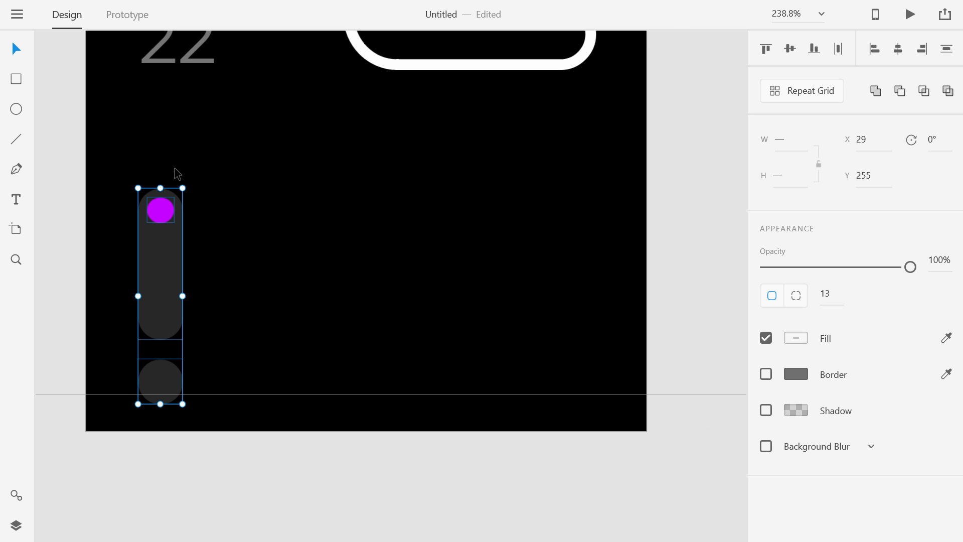
click(805, 91)
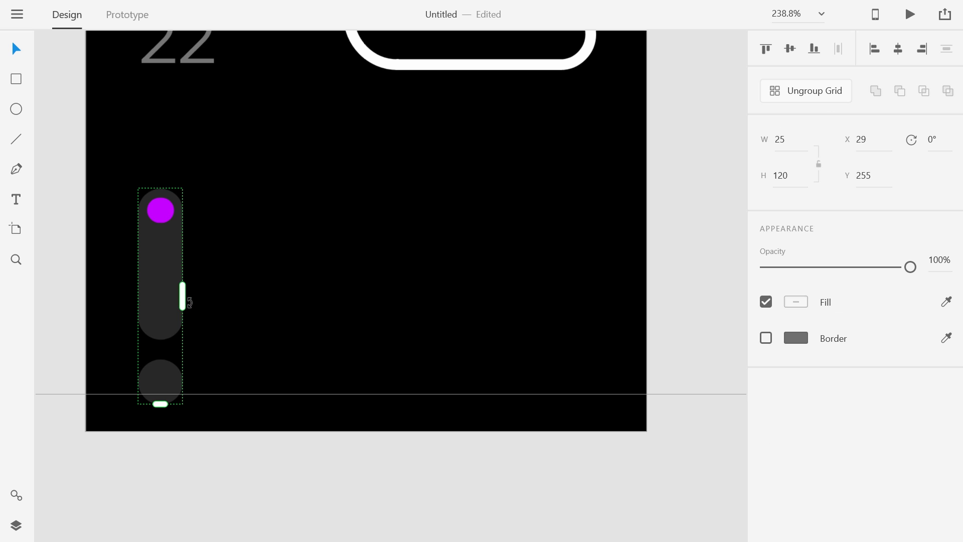
drag(190, 302, 673, 290)
- Reduce the spacing between the repeated columns so all seven fit within the artboard, with a grid width of about 256
mouse_move(590, 263)
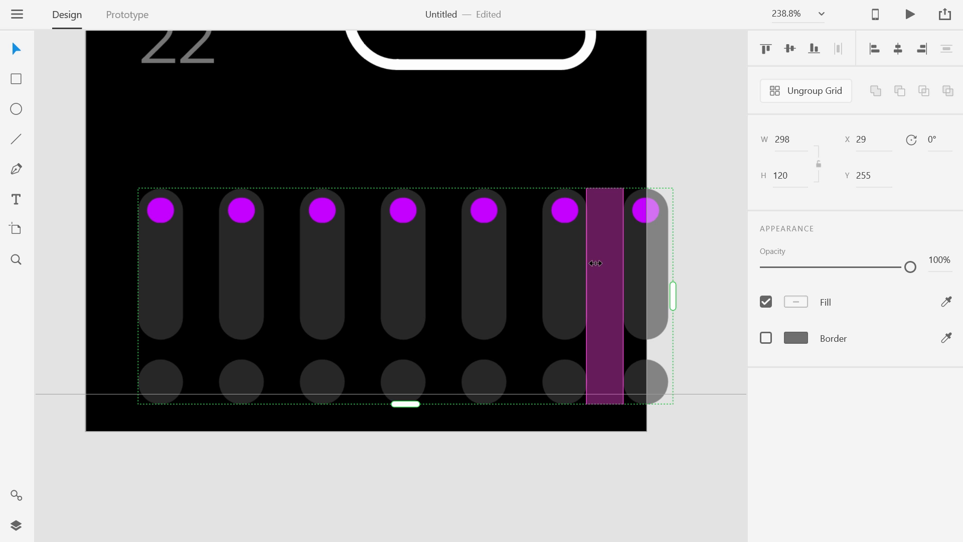
drag(596, 263, 511, 261)
click(329, 146)
scroll(331, 149, down, 5)
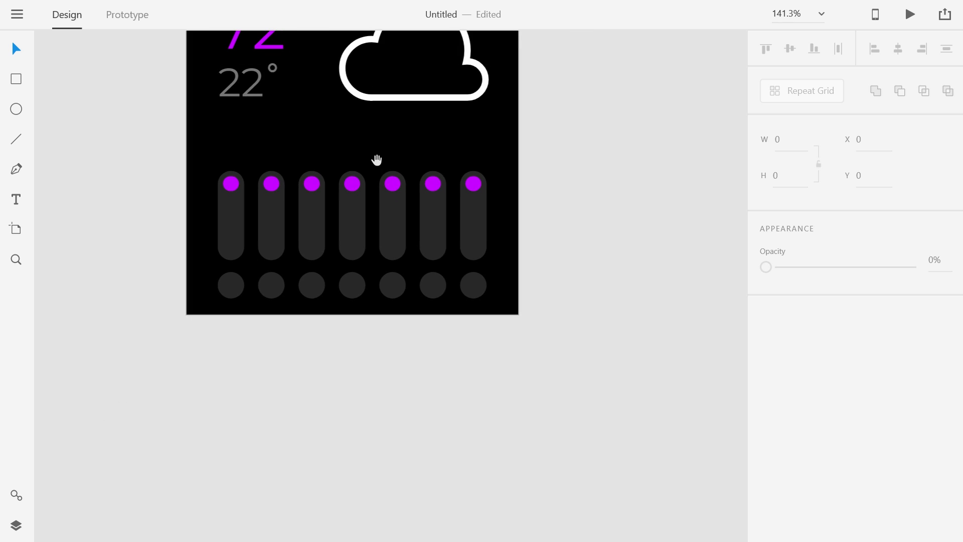
- Move the repeat grid of bars straight up to Y 244, keeping its X at 29
drag(377, 160, 449, 269)
drag(233, 260, 592, 429)
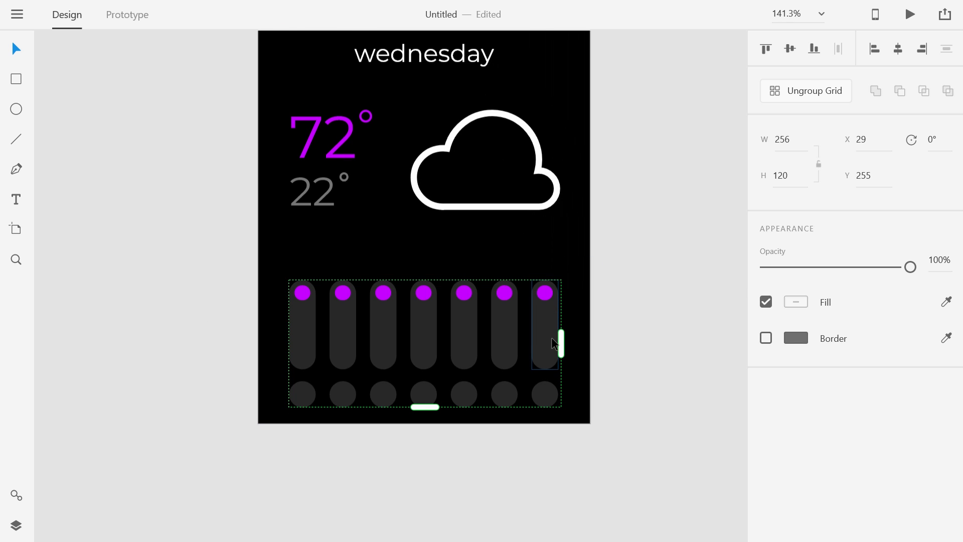
drag(553, 342, 549, 325)
drag(584, 254, 540, 305)
click(486, 455)
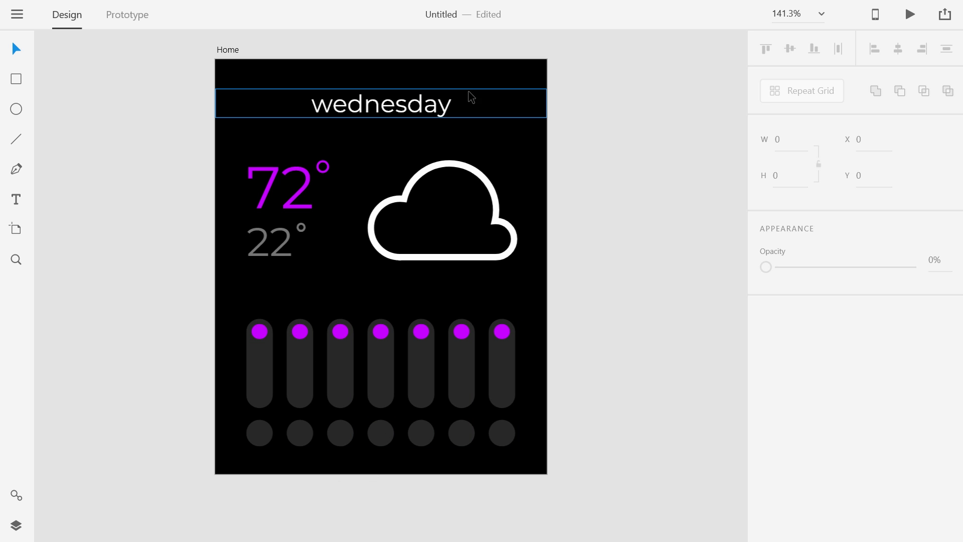
- Move the wednesday heading slightly up to Y 22
drag(404, 112, 403, 104)
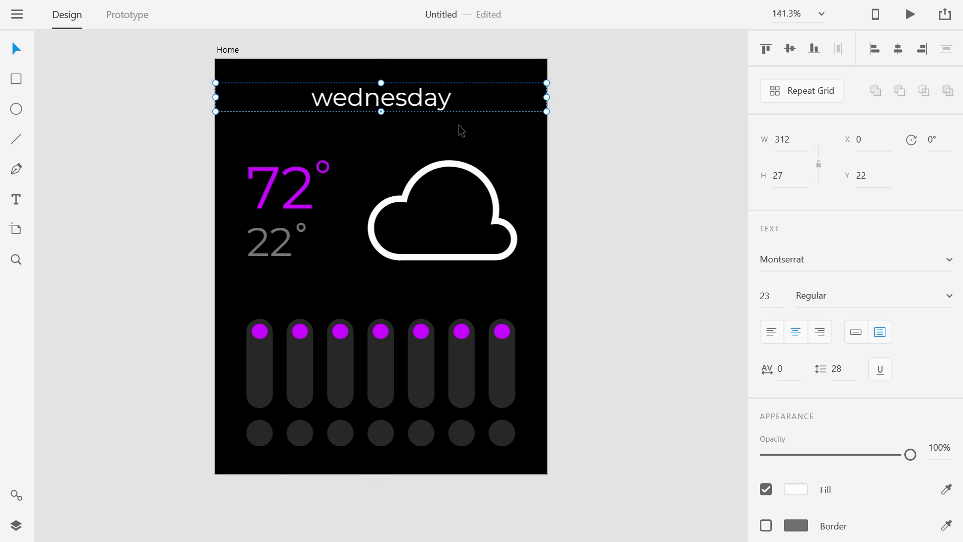
click(511, 134)
drag(179, 147, 544, 155)
- Ungroup the repeat grid of bars into separate column groups
click(332, 368)
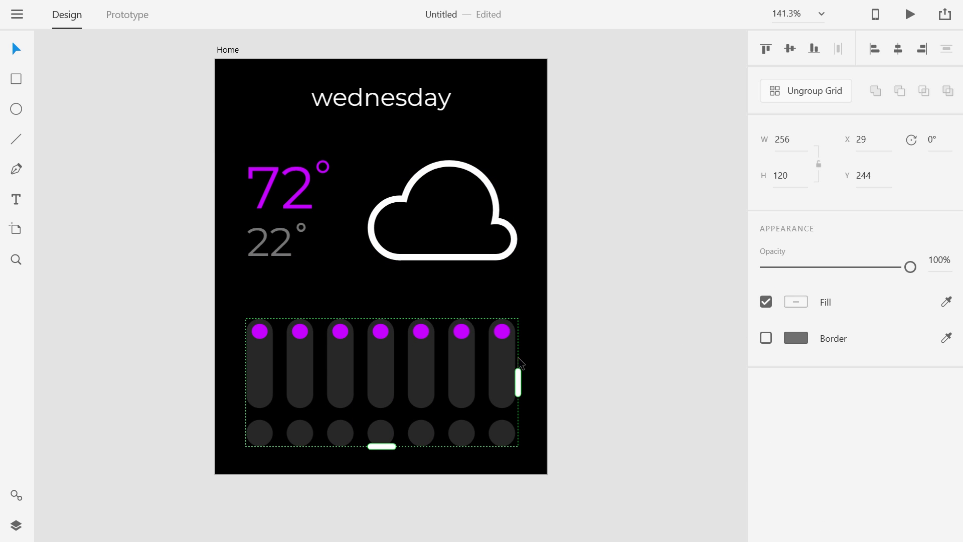
click(801, 83)
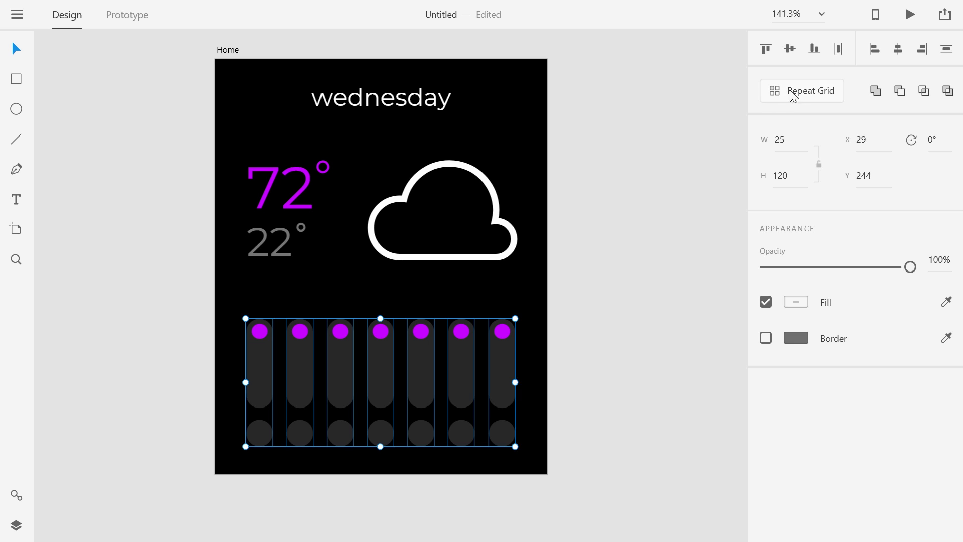
click(563, 266)
scroll(283, 350, up, 5)
scroll(285, 350, up, 1)
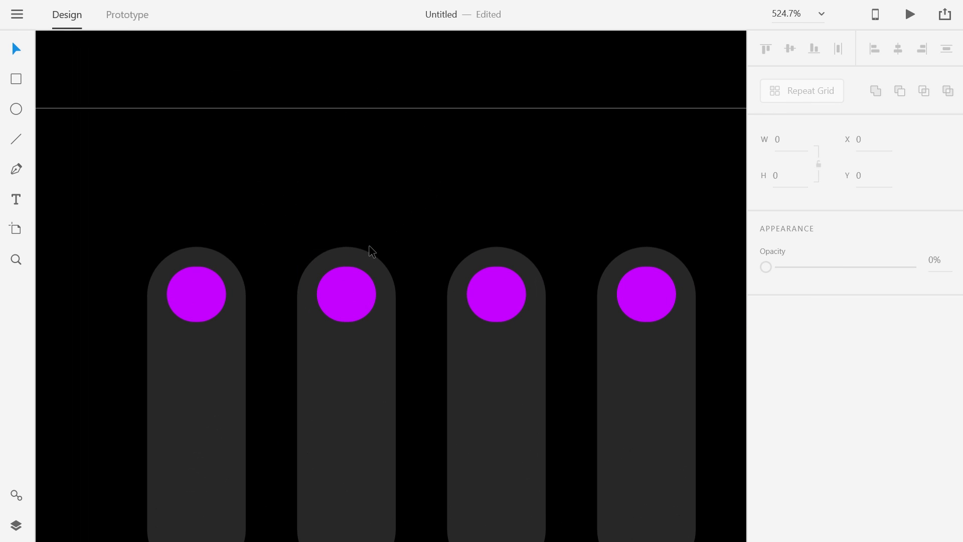
click(349, 254)
drag(346, 246, 346, 133)
key(ctrl+z)
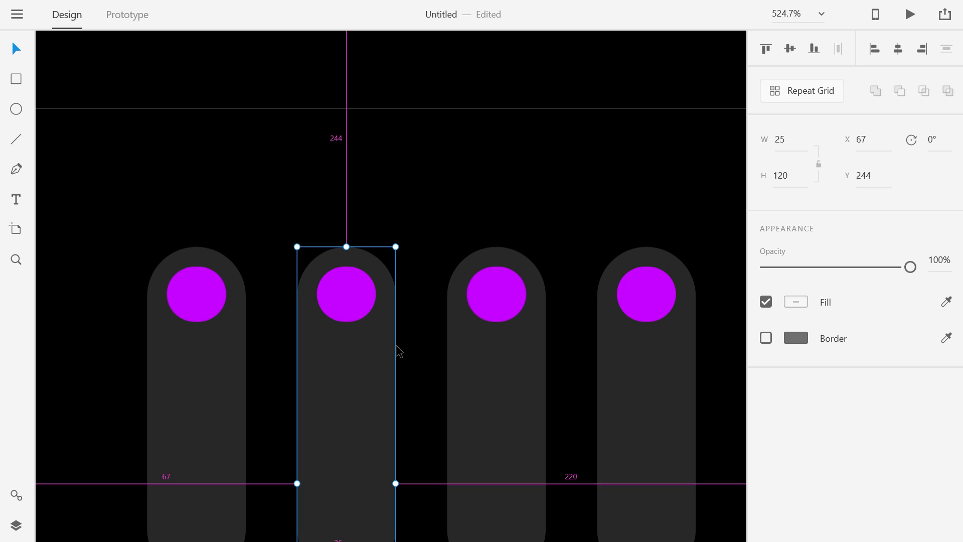
- Ungroup the second through seventh column groups so their bars, dots and circles can be edited individually
scroll(353, 350, down, 4)
shift+click(349, 352)
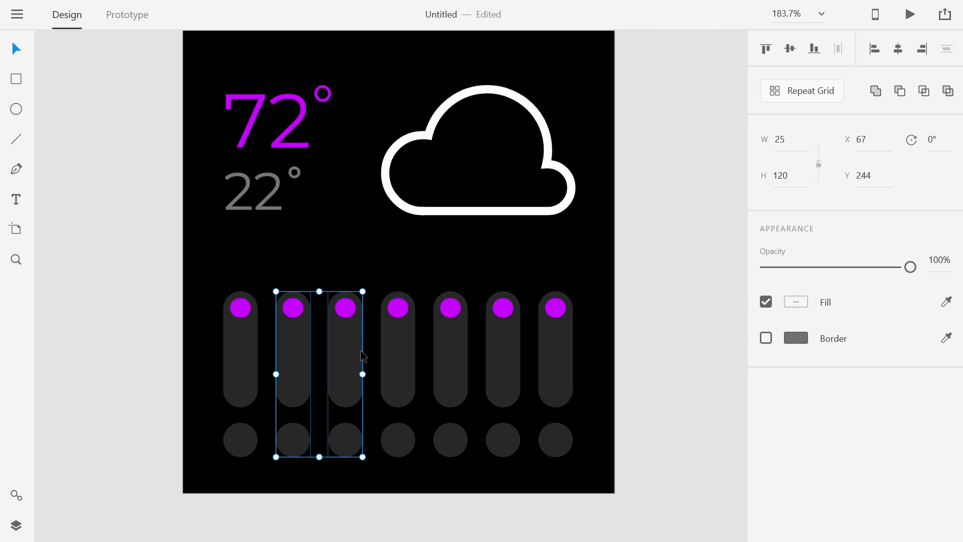
drag(627, 357, 321, 364)
right_click(291, 366)
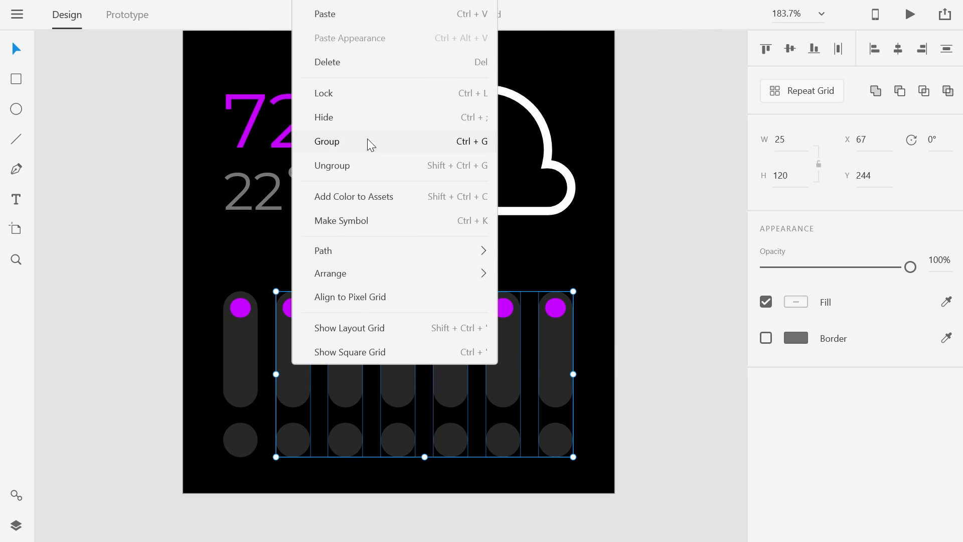
click(346, 165)
click(293, 280)
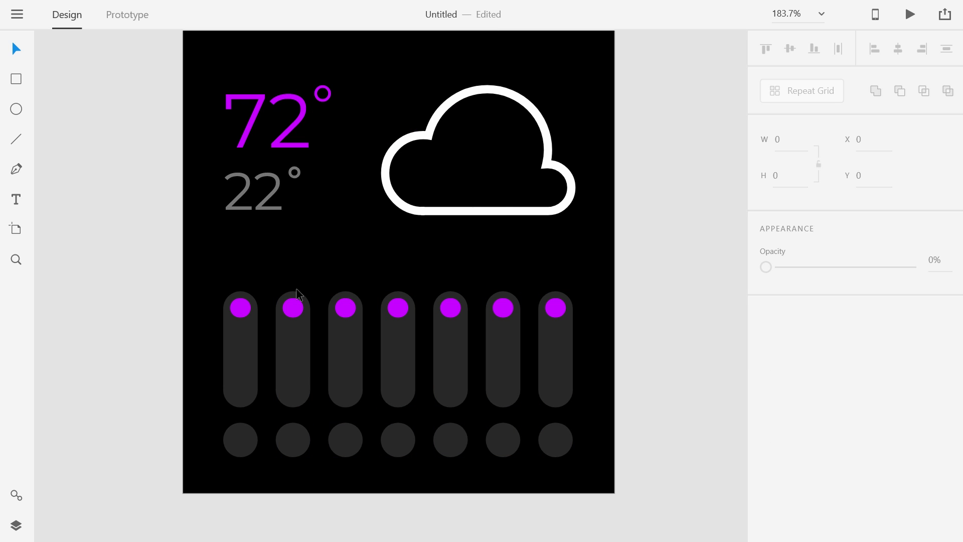
- Stretch the second column's grey bar upward to a height of about 112, keeping its base in place
click(298, 297)
drag(294, 279, 296, 252)
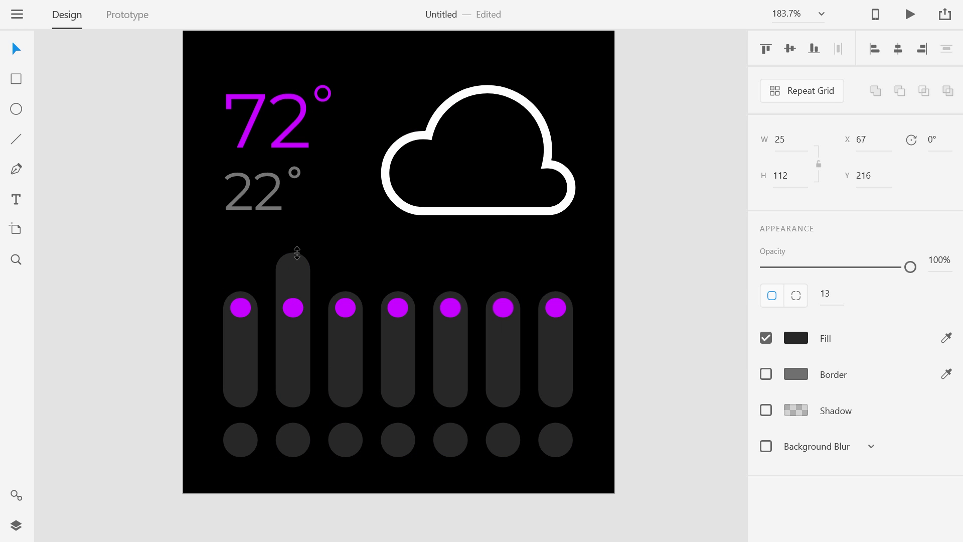
- Move the second column's purple dot up into the rounded top of its stretched bar
click(295, 307)
drag(296, 307, 296, 267)
click(372, 273)
- Stretch the third column's grey bar upward to a height of about 101 and raise its purple dot to Y 233
click(345, 307)
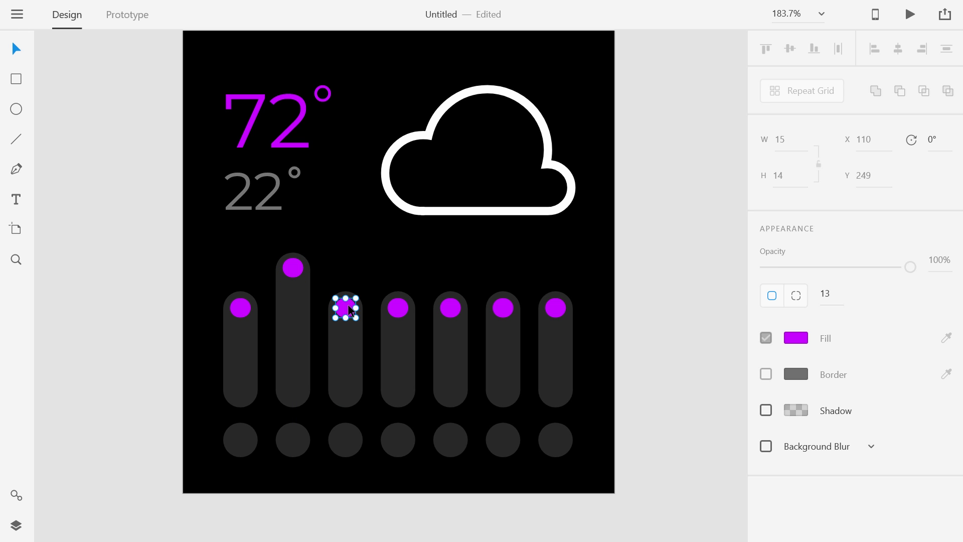
click(349, 290)
click(350, 295)
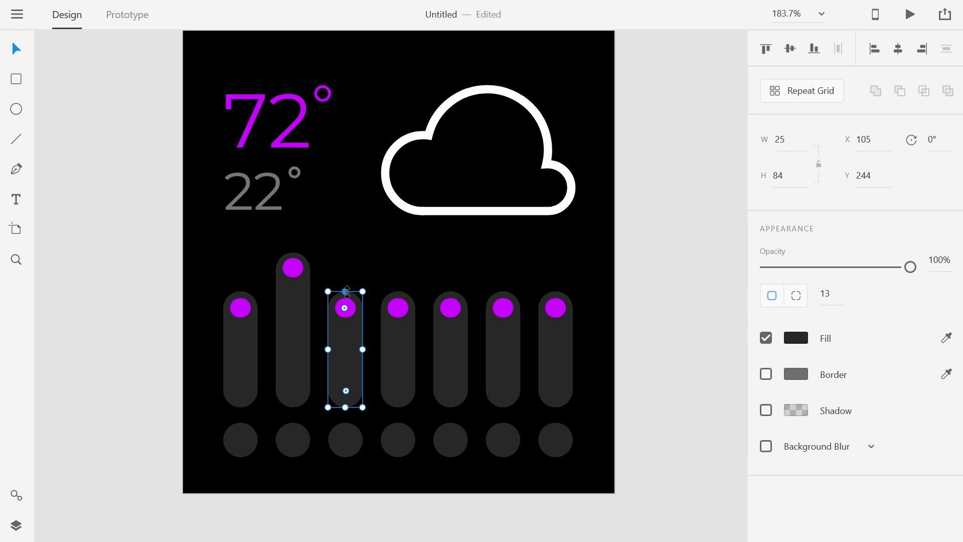
drag(346, 291, 346, 269)
click(351, 309)
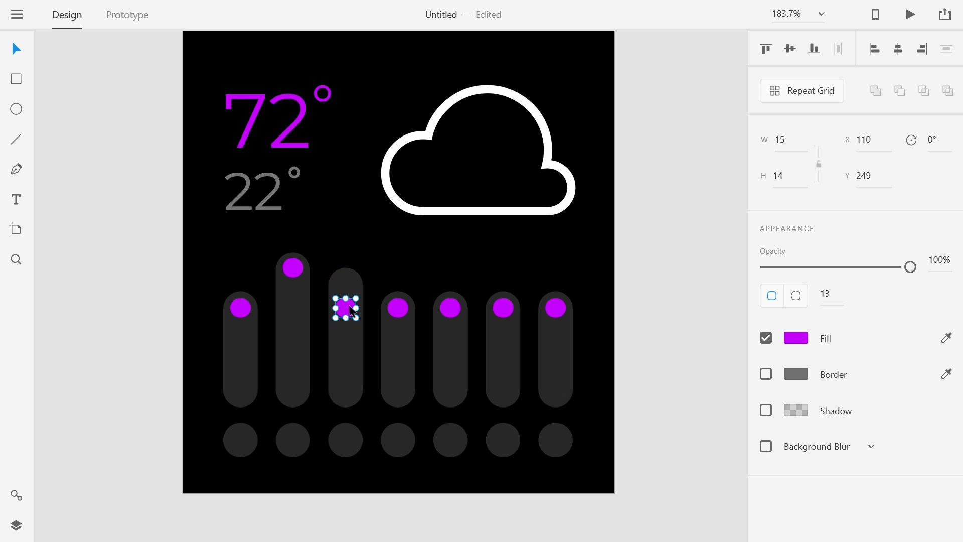
mouse_move(350, 309)
mouse_down()
mouse_move(348, 279)
mouse_move(350, 290)
mouse_up()
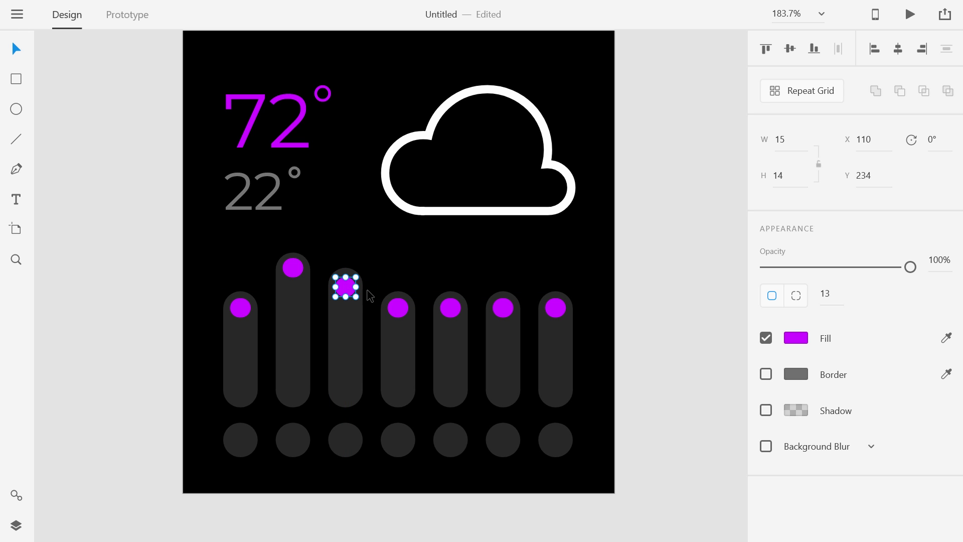
key(Up)
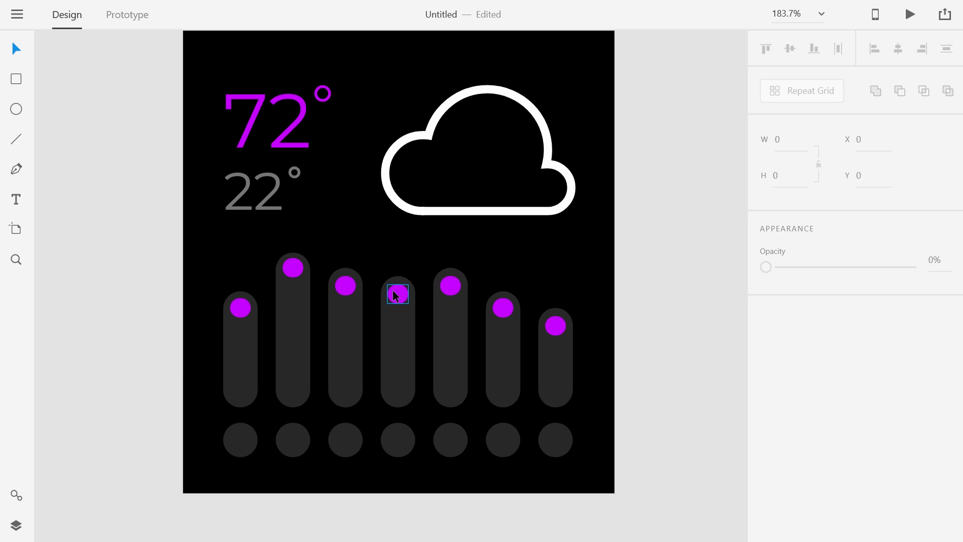
- Start a Pen tool path at the centre of the first column's purple dot
click(17, 170)
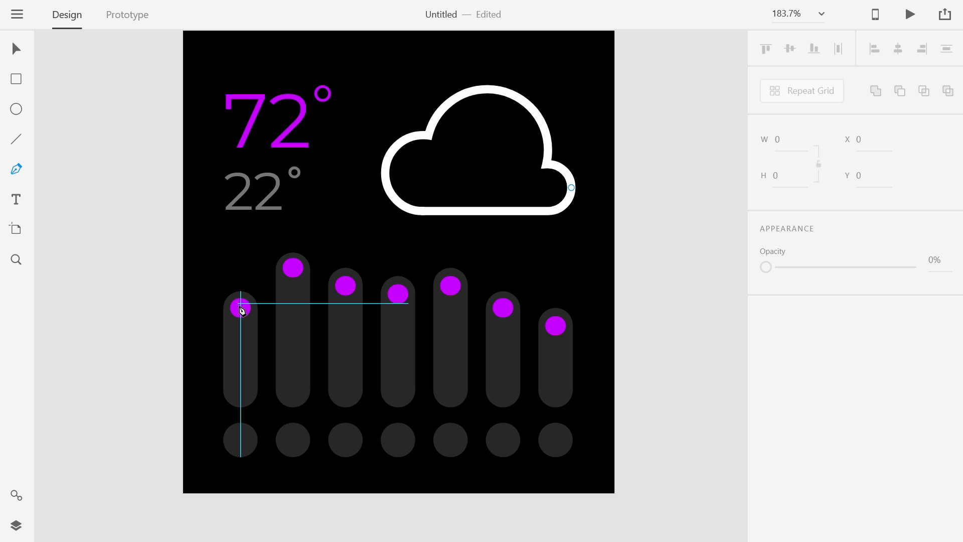
click(240, 308)
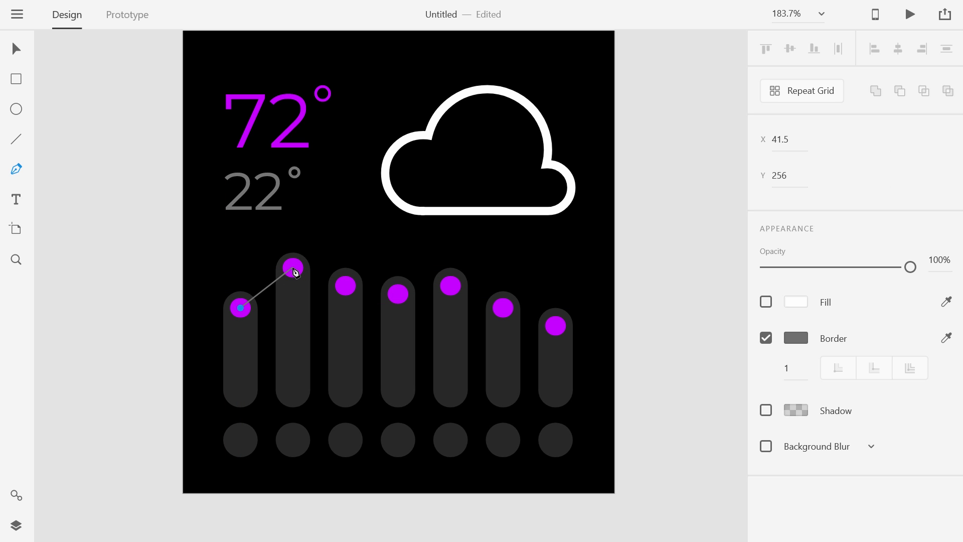
click(293, 268)
click(346, 286)
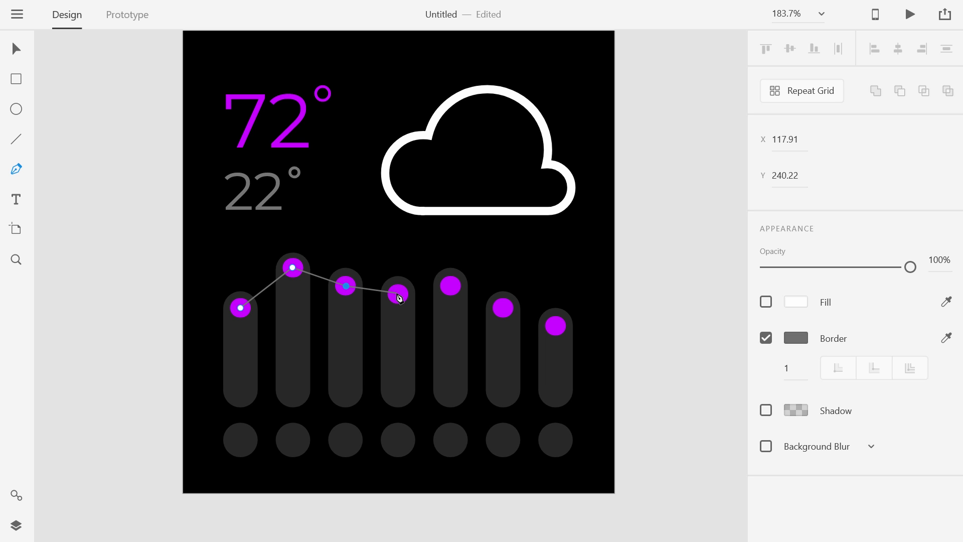
key(ctrl+z)
key(ctrl+z)
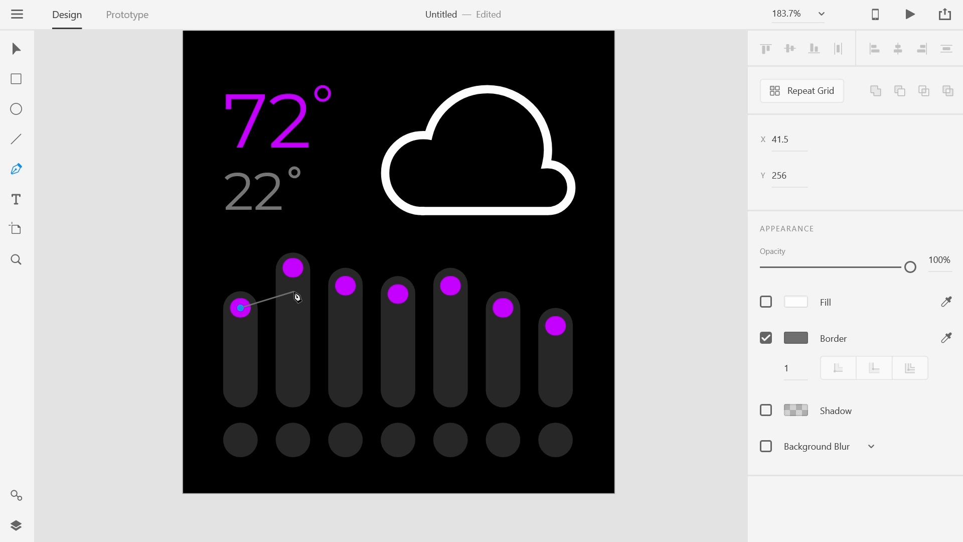
scroll(297, 297, up, 5)
scroll(297, 297, down, 2)
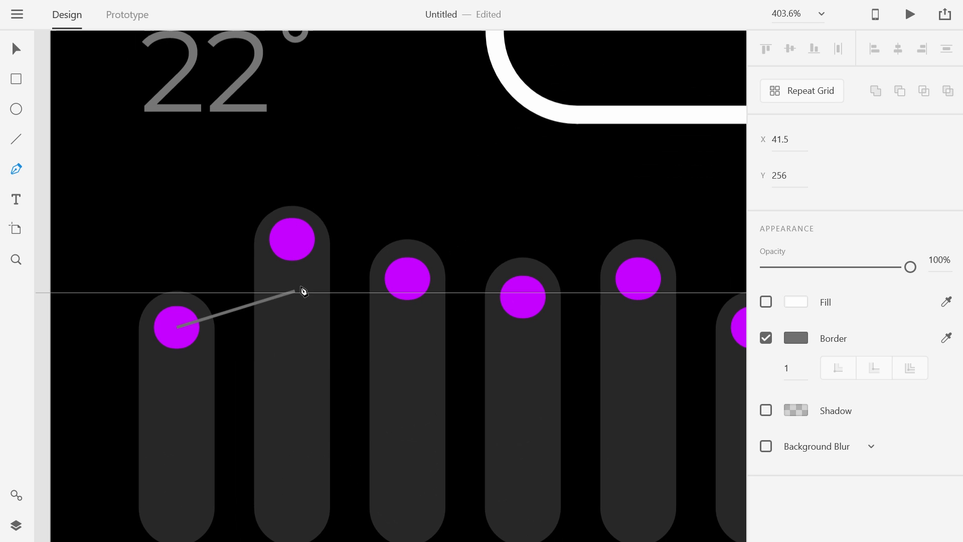
click(292, 239)
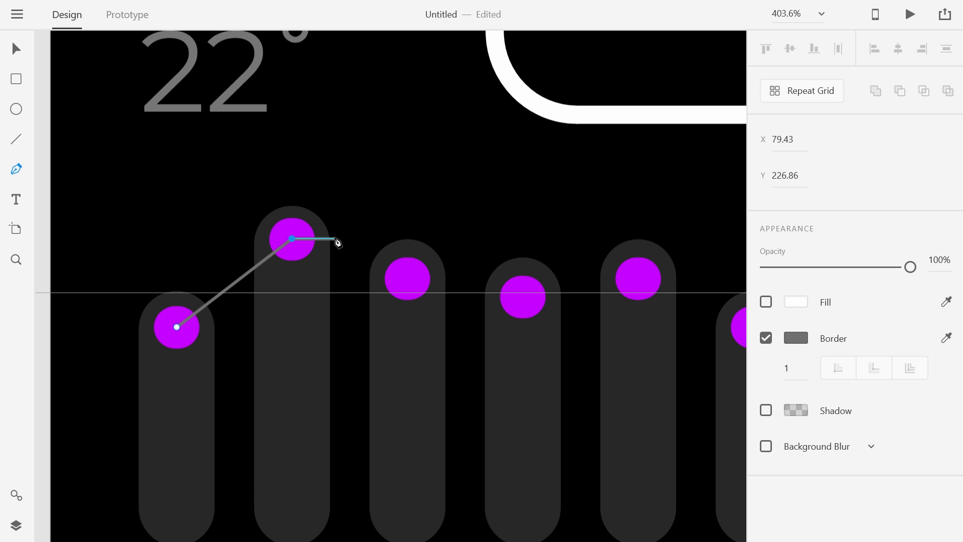
key(ctrl+z)
drag(293, 238, 325, 243)
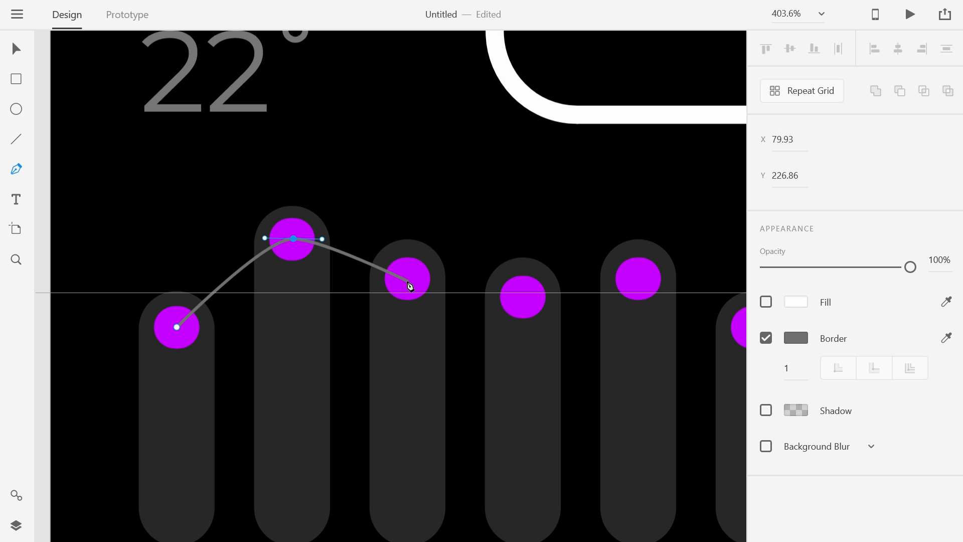
drag(407, 280, 426, 282)
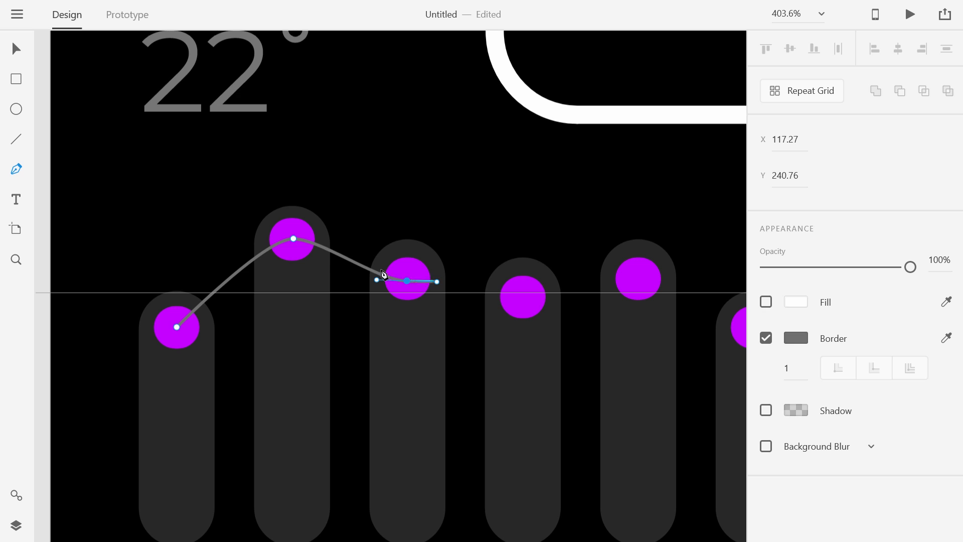
key(ctrl+z)
key(ctrl+z)
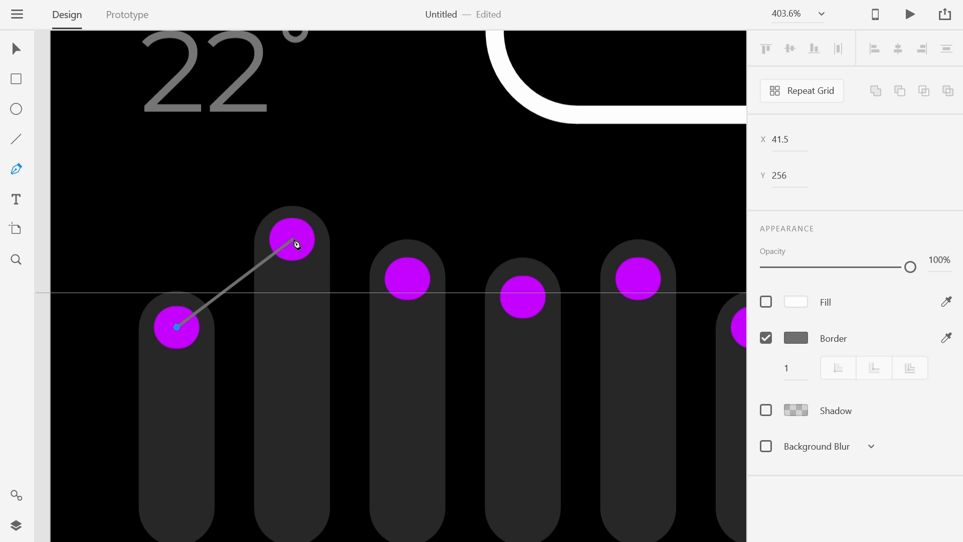
- Continue the path with smooth curve points on the second, third, fourth and fifth columns' dots, using near-horizontal handles
drag(294, 239, 356, 244)
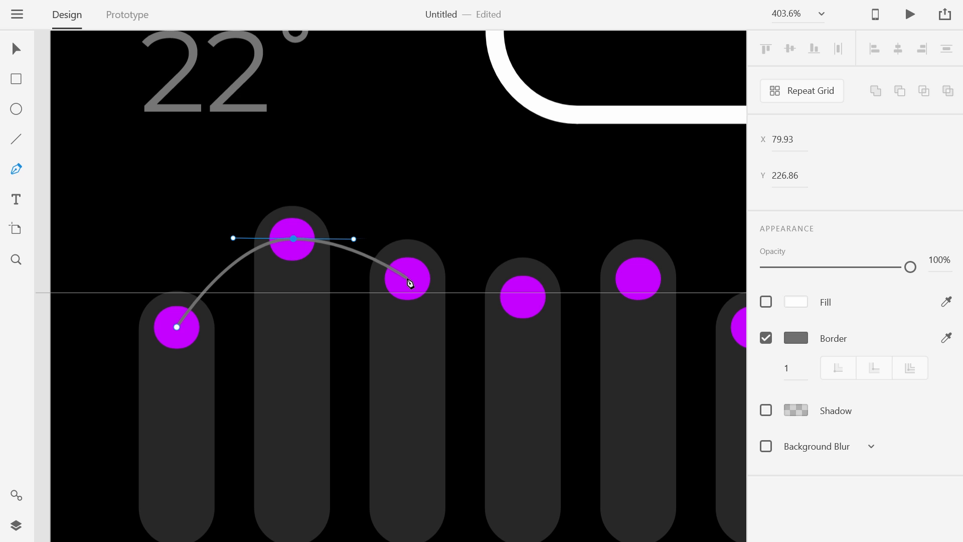
drag(408, 280, 451, 283)
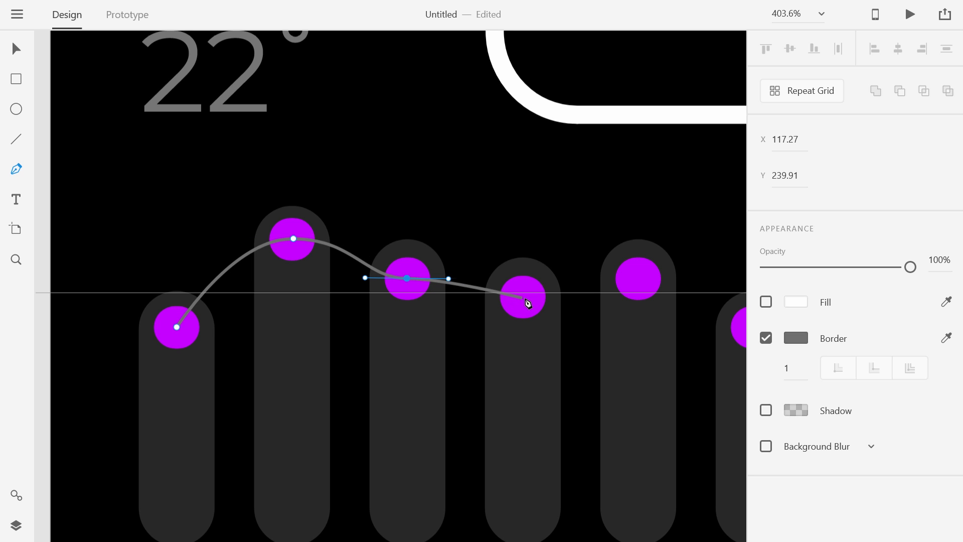
drag(524, 297, 596, 300)
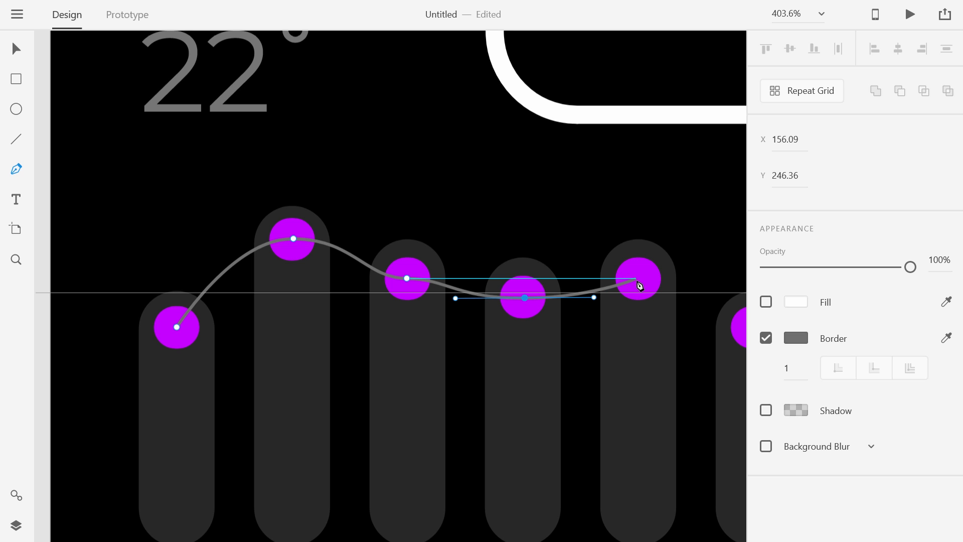
drag(640, 278, 700, 283)
- Extend the curve with a smooth point on the sixth dot and end the path on the seventh dot
drag(624, 319, 230, 221)
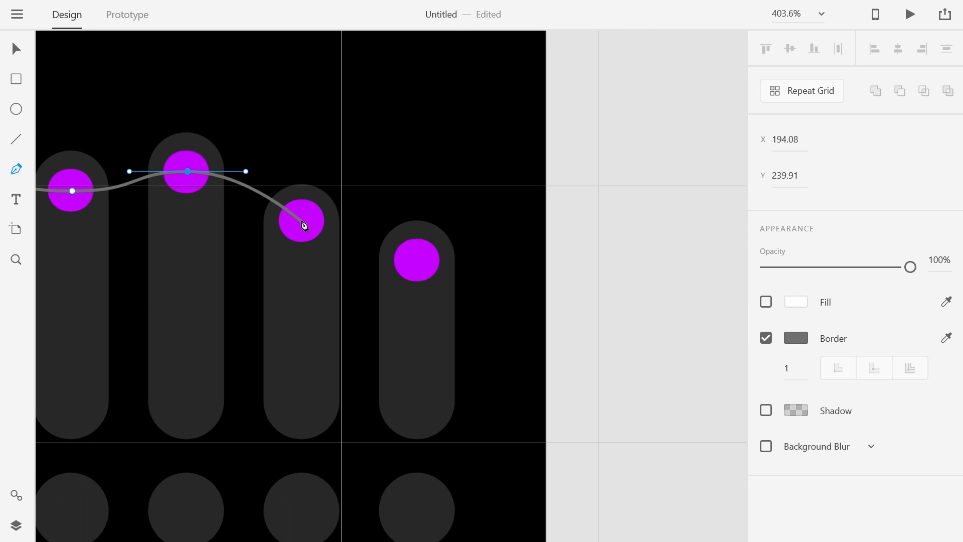
drag(301, 220, 367, 224)
key(ctrl+z)
drag(302, 221, 371, 222)
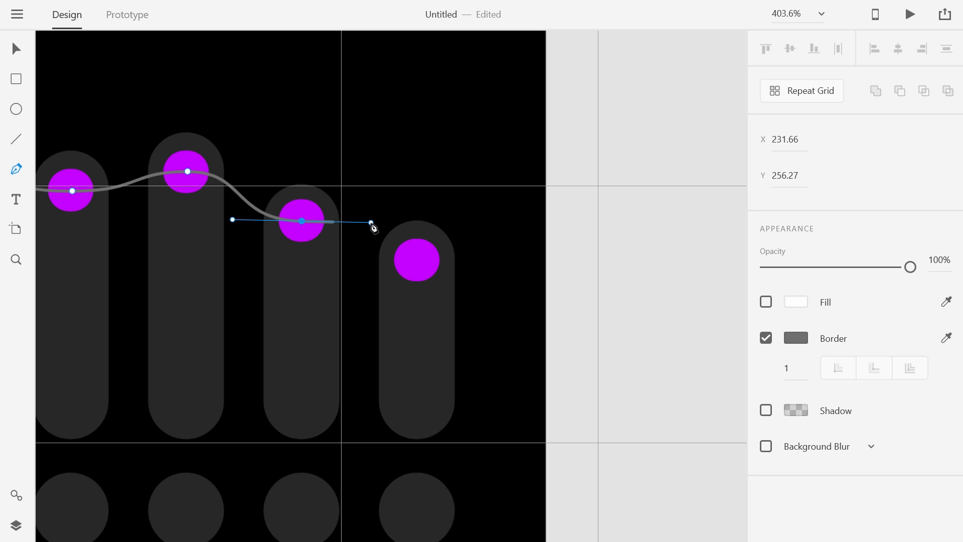
click(419, 262)
key(Escape)
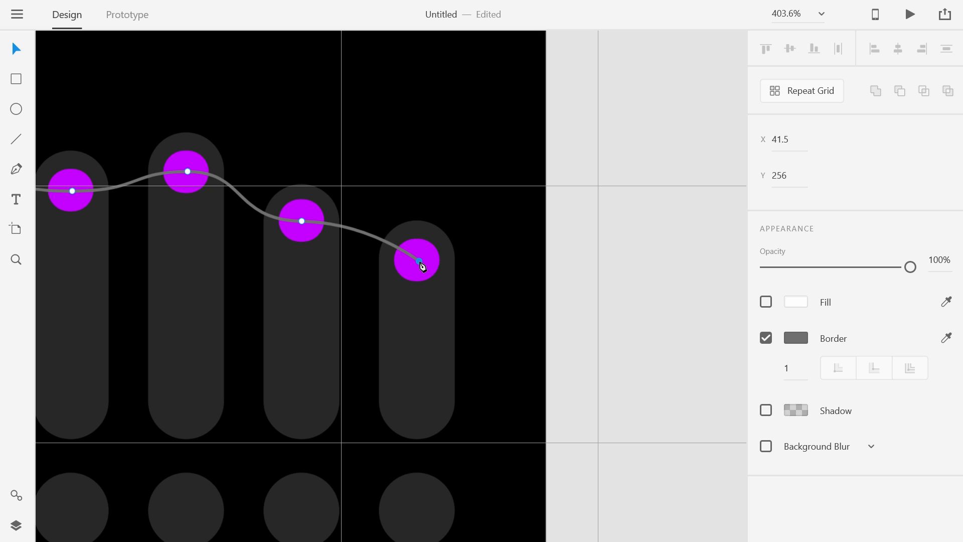
- Set the border width of the curve connecting the dots to 2
drag(350, 279, 578, 320)
scroll(396, 263, down, 11)
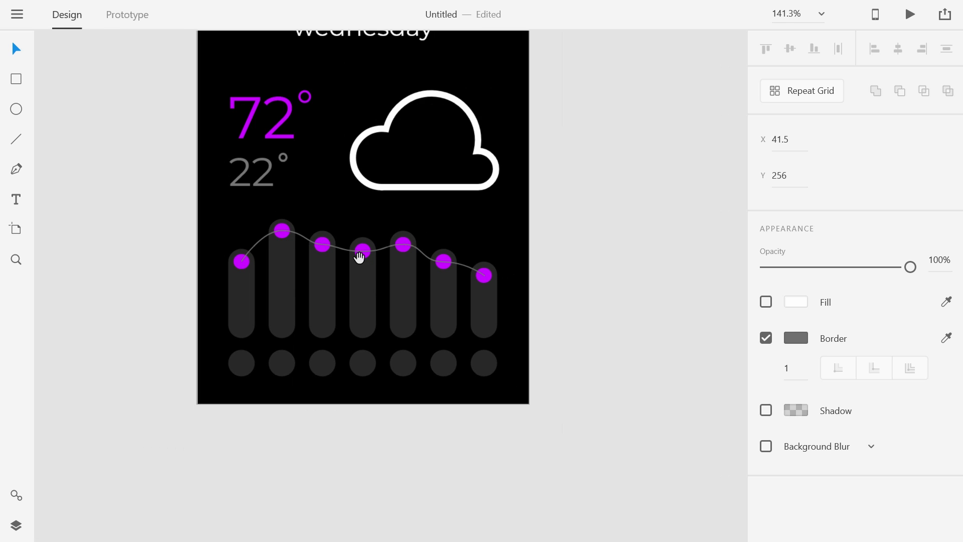
drag(359, 257, 410, 279)
click(389, 265)
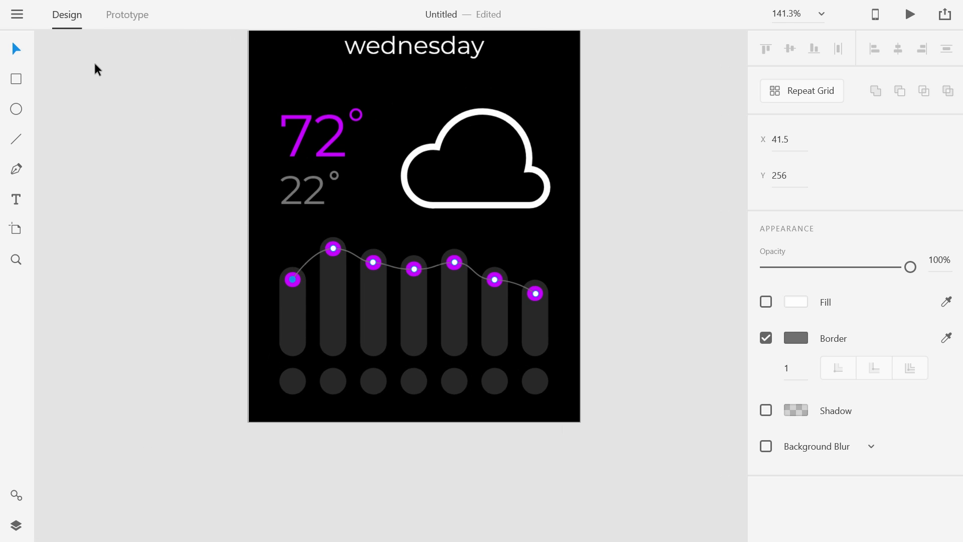
click(239, 201)
click(313, 264)
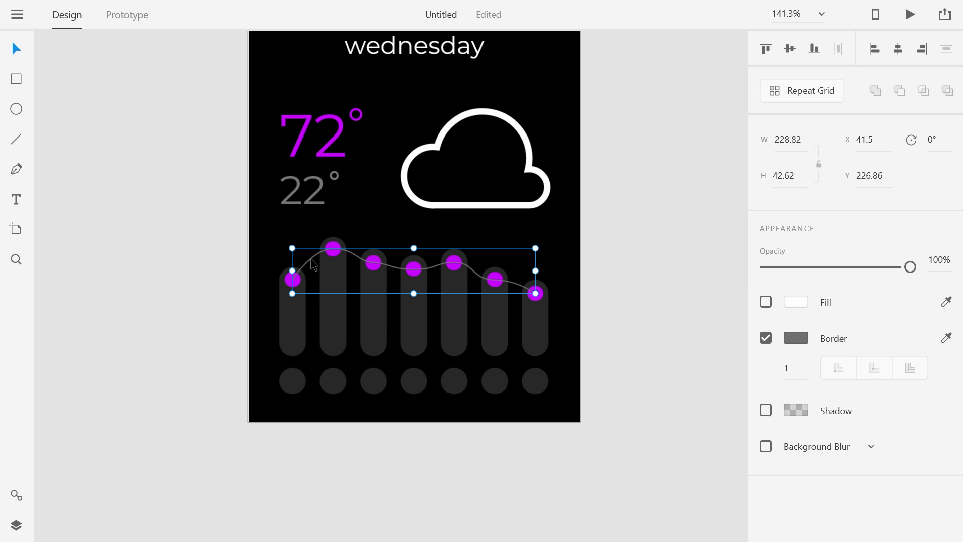
click(797, 358)
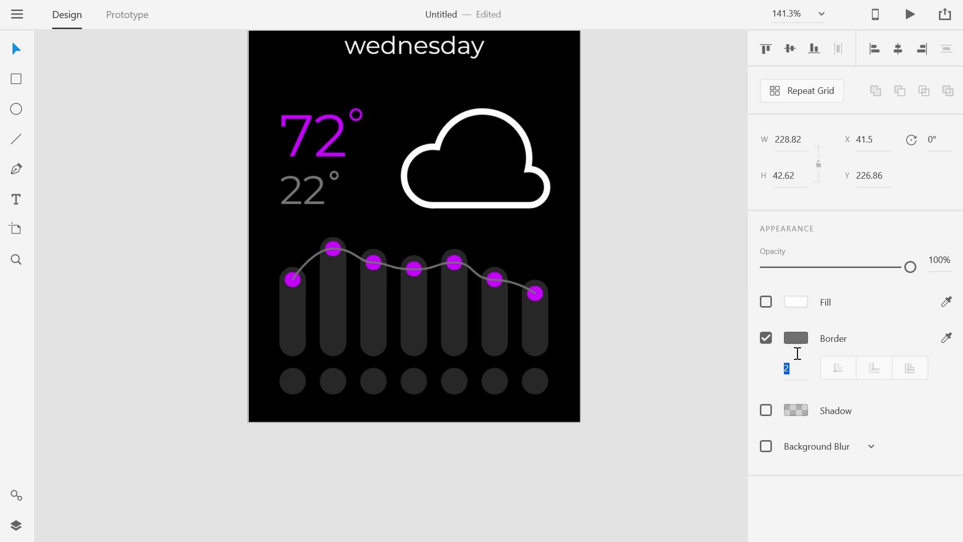
text(2)
key(Return)
- Apply the saved purple swatch to the border of the connecting curve
click(796, 337)
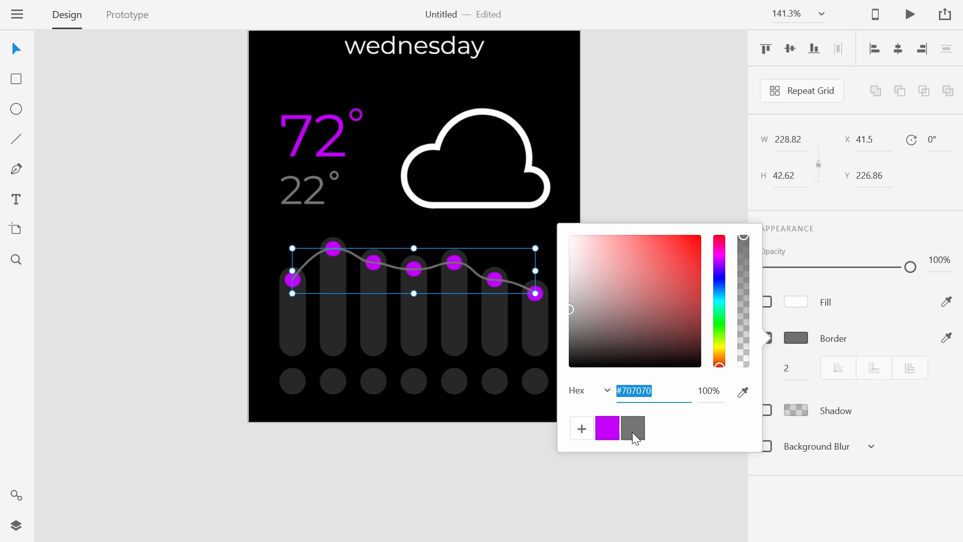
click(614, 426)
click(671, 156)
drag(668, 155, 608, 200)
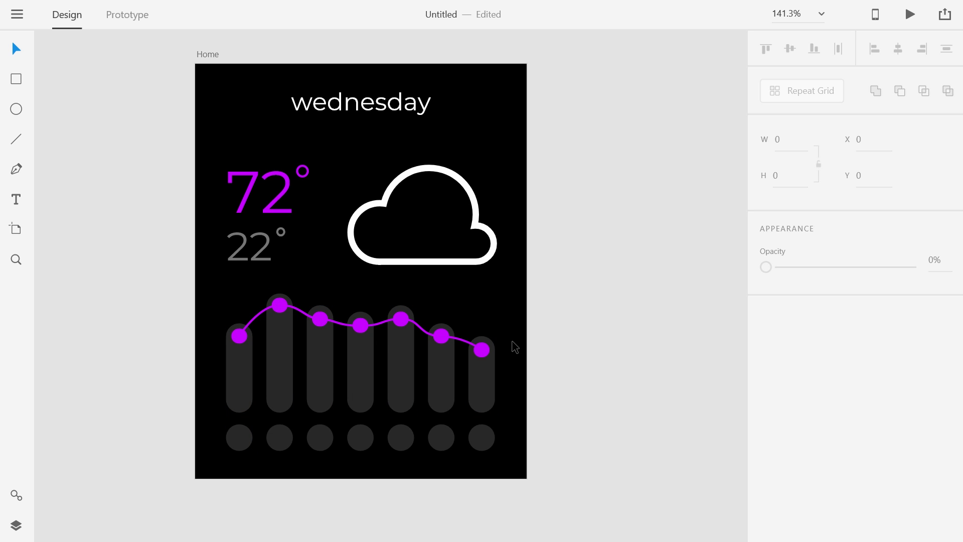
- Fill the third column's bar with the saved purple swatch
click(330, 358)
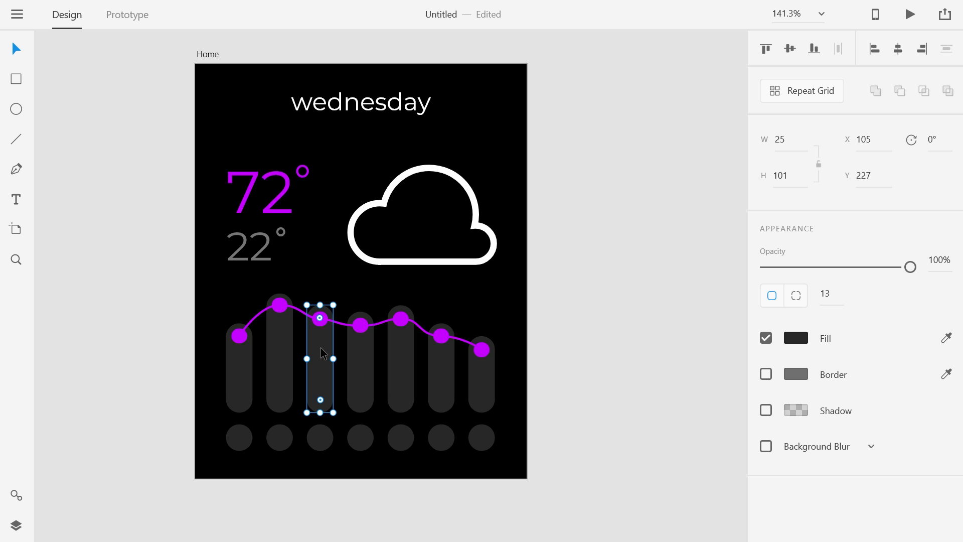
scroll(322, 375, up, 4)
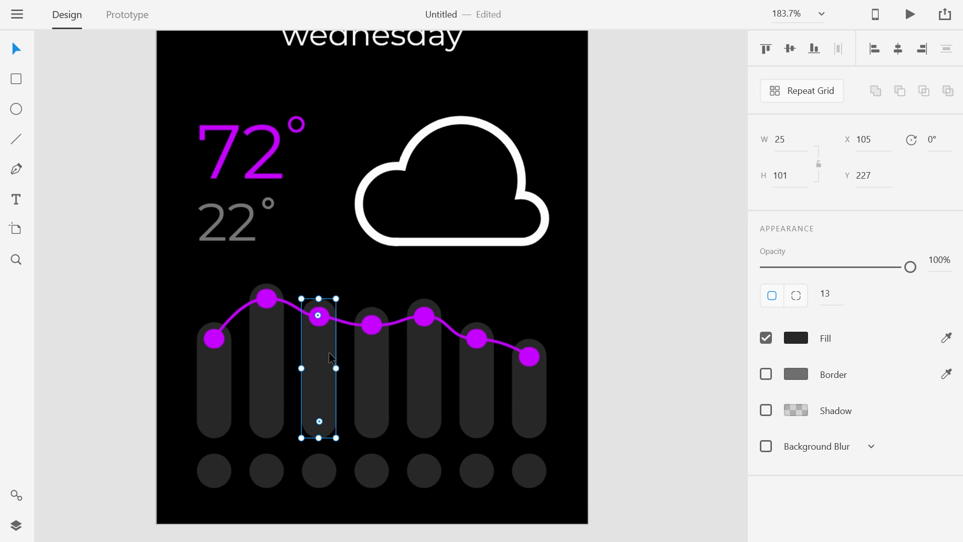
scroll(311, 375, up, 3)
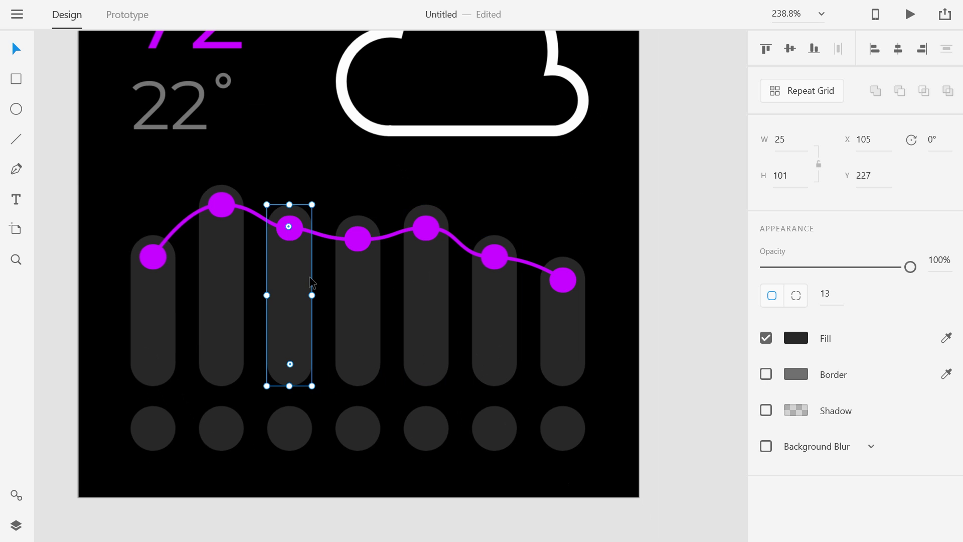
click(794, 337)
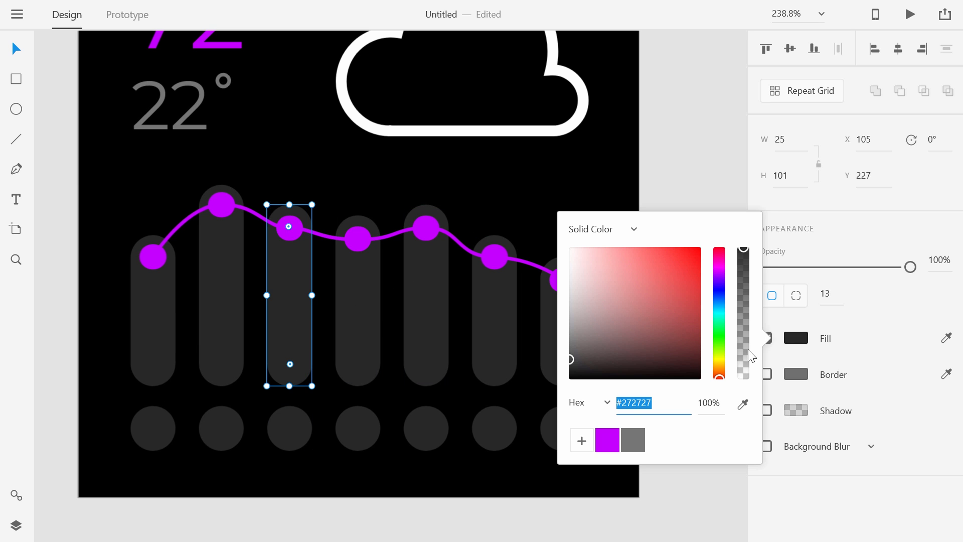
click(607, 440)
key(Escape)
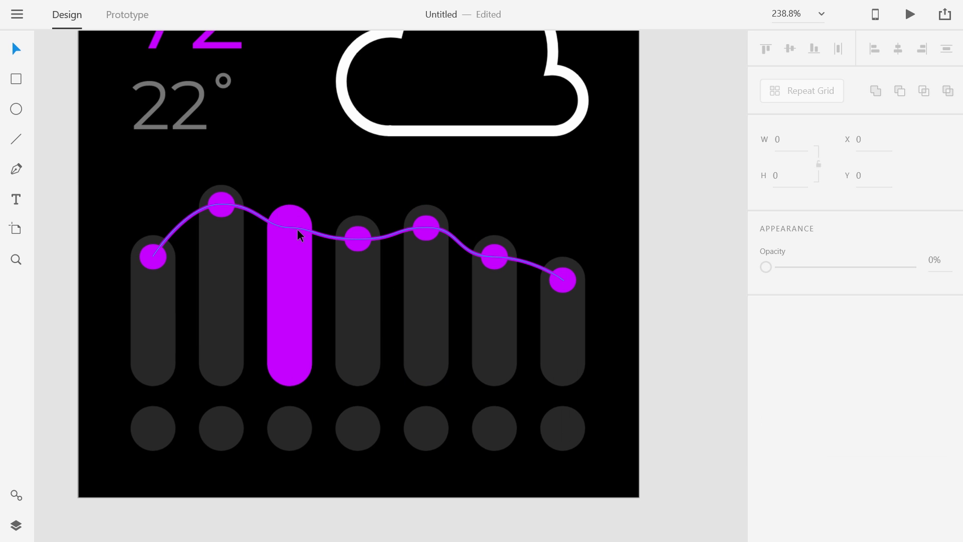
- Change the fill of the dot inside the purple third bar to black
click(297, 233)
click(801, 338)
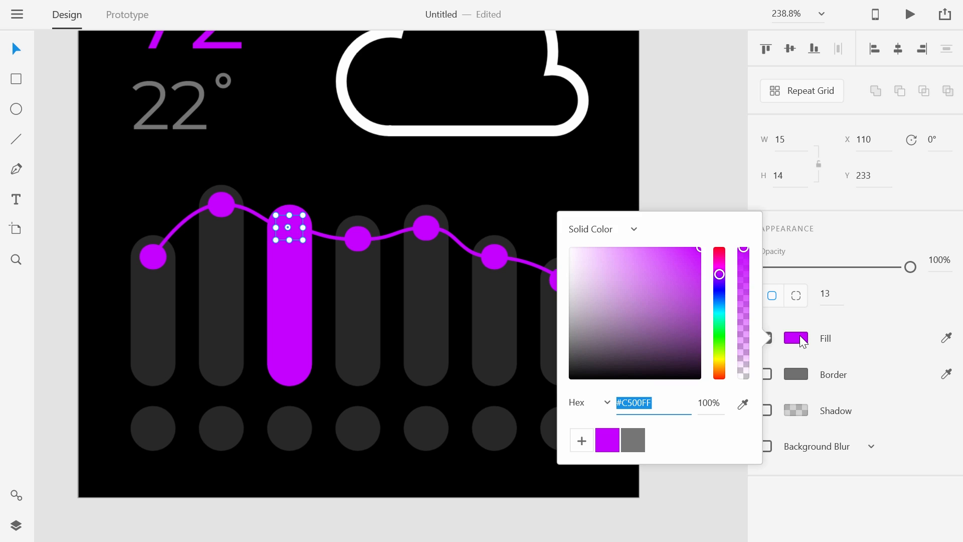
click(623, 347)
click(320, 161)
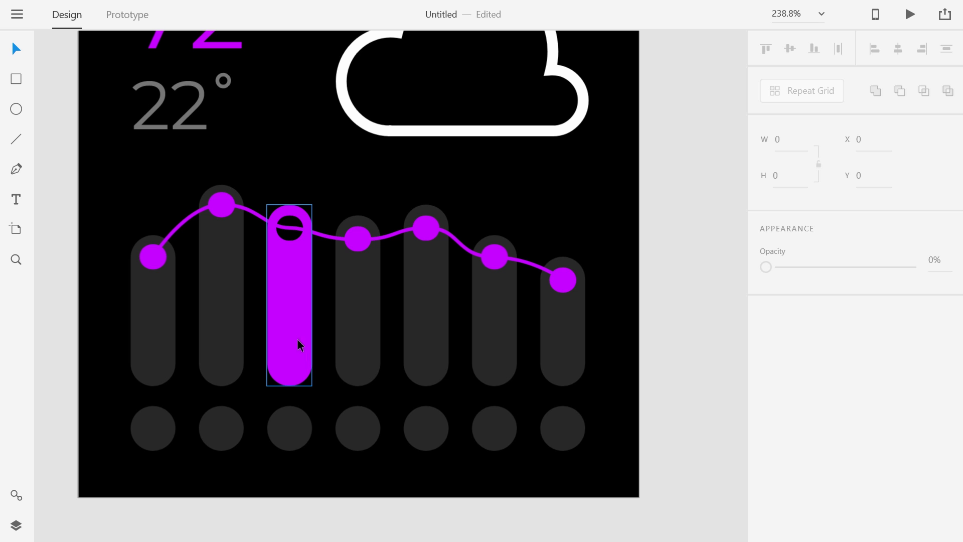
- Fill the circle beneath the third bar with white, #FFFFFF
click(293, 425)
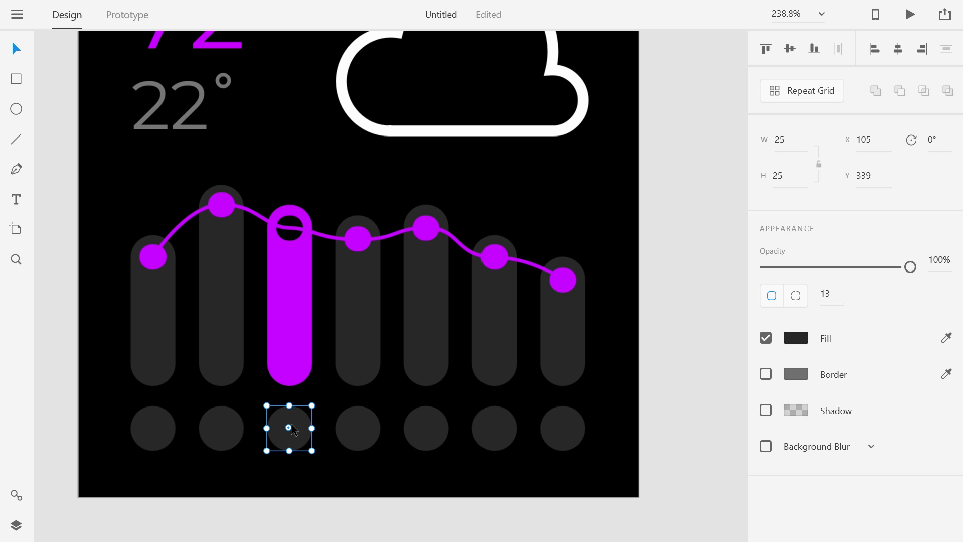
click(792, 343)
drag(617, 294, 502, 187)
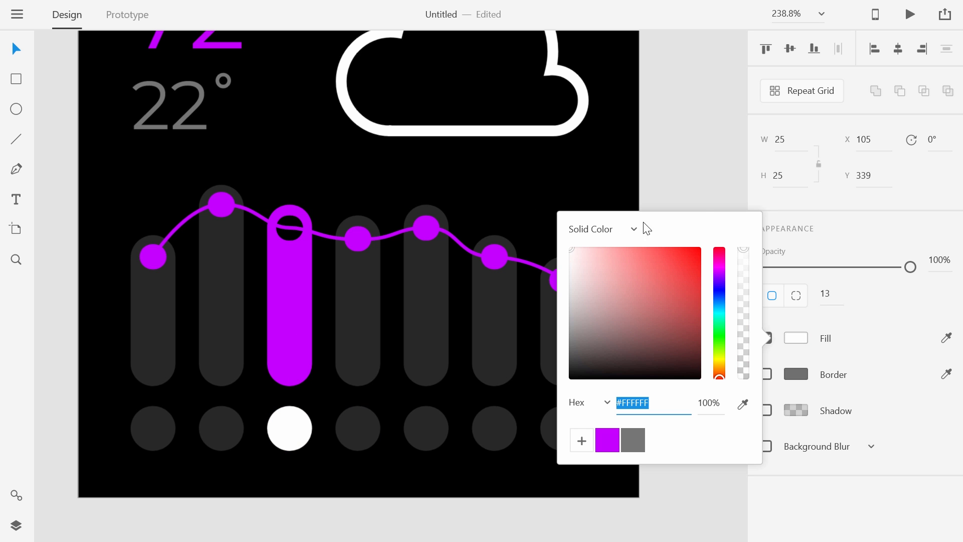
- Nudge both temperature readings, their degree symbols and the cloud icon up by about 3 px
click(685, 146)
scroll(586, 175, down, 3)
drag(653, 146, 571, 241)
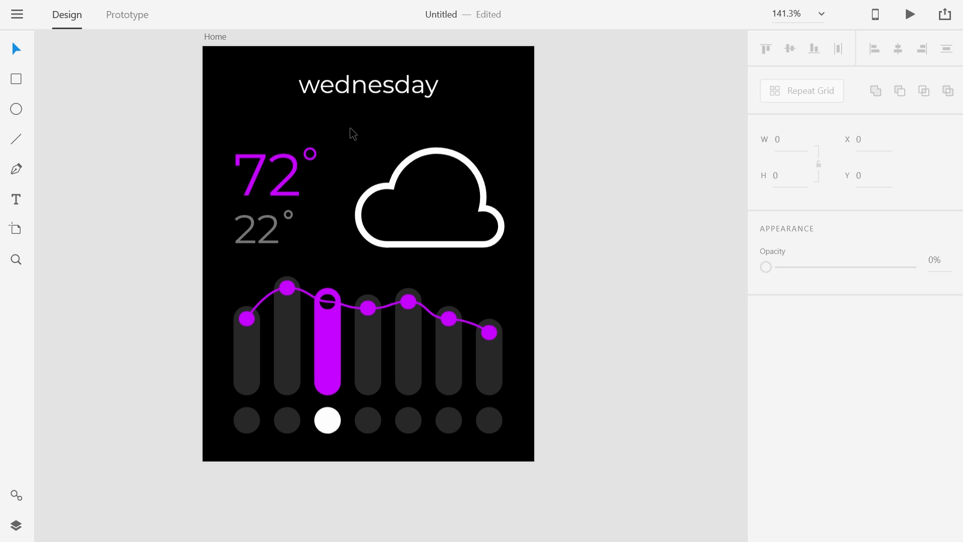
drag(185, 137, 565, 245)
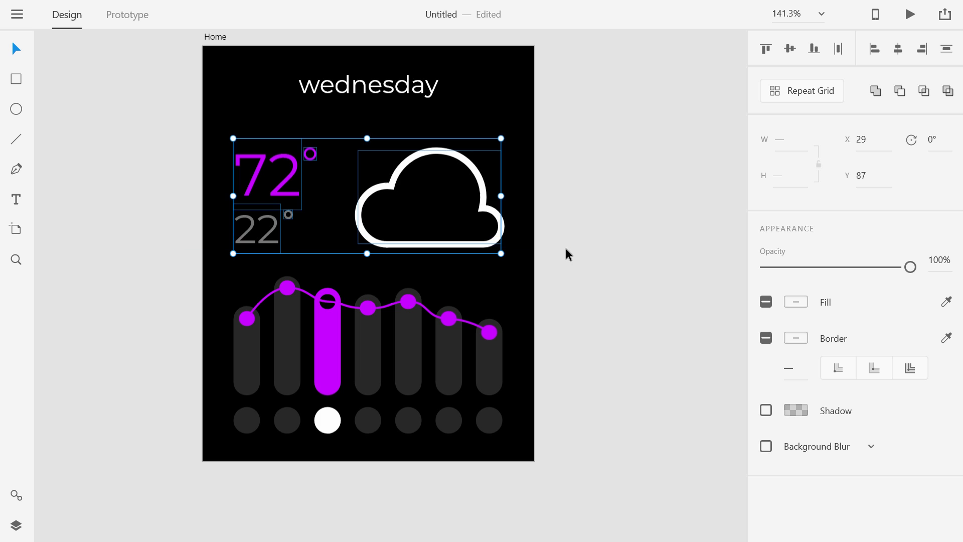
key(Up)
key(Up)
key(Up)
key(Down)
click(622, 190)
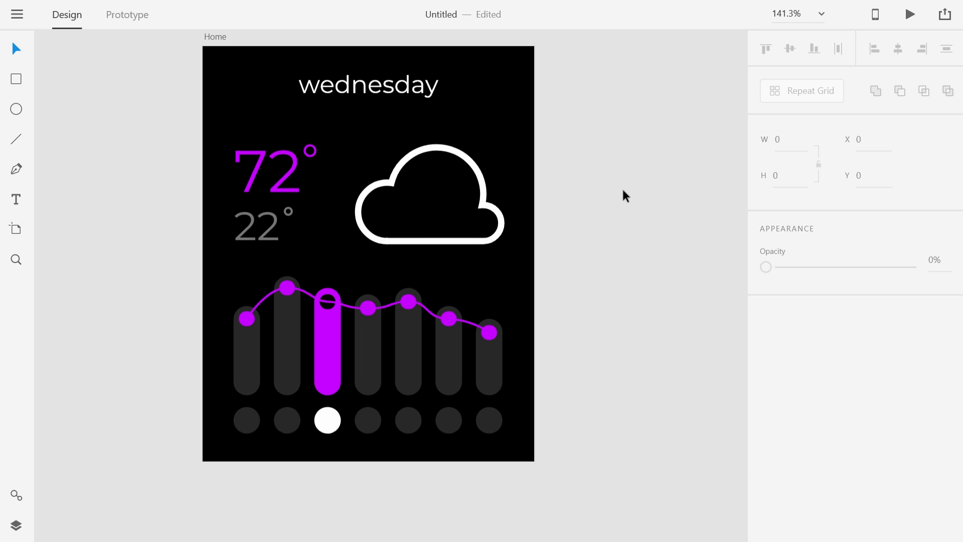
- Duplicate the finished Home artboard with all its contents
drag(627, 178, 544, 194)
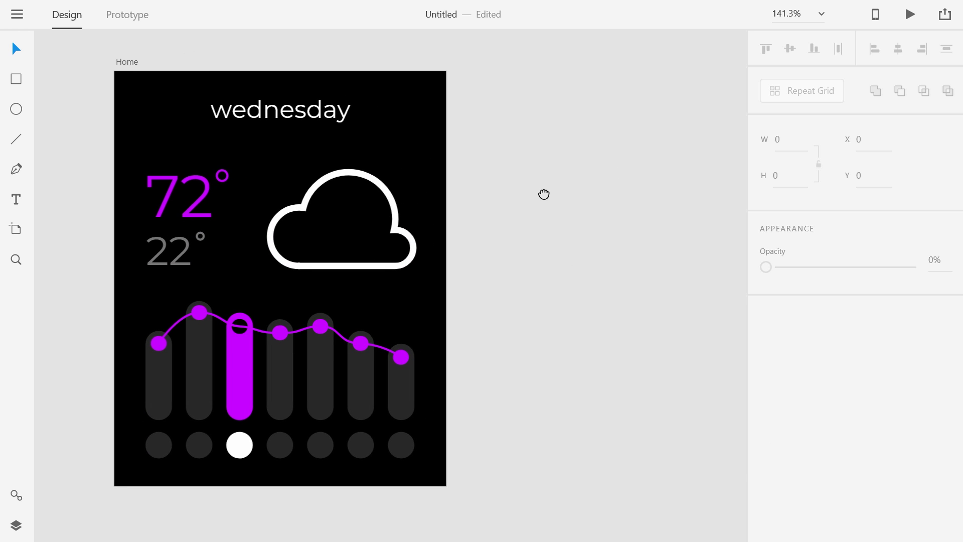
click(129, 62)
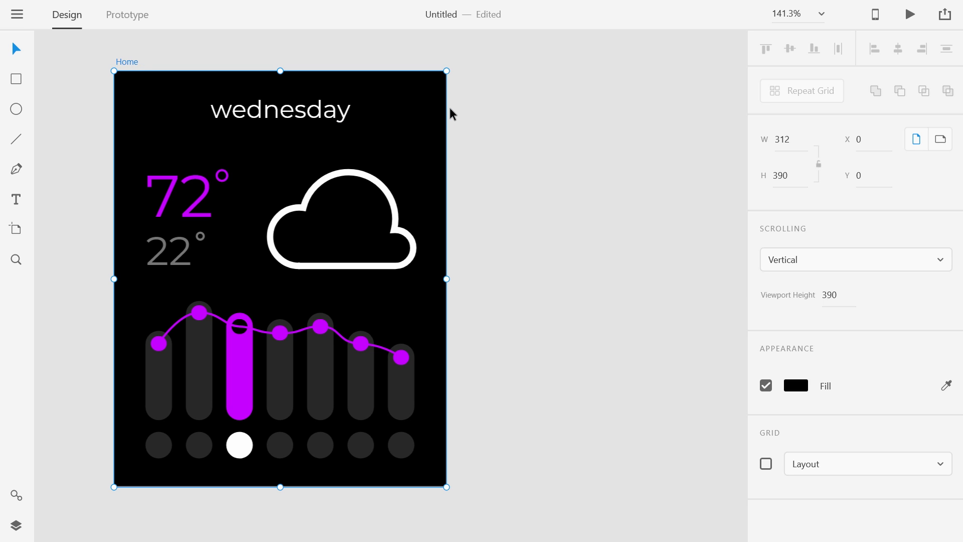
key(ctrl+d)
click(615, 234)
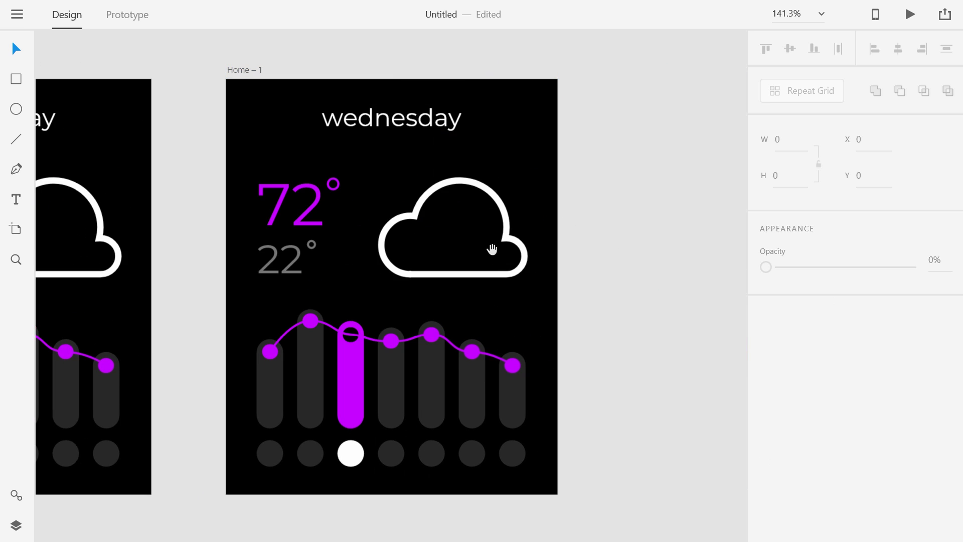
drag(389, 232, 543, 196)
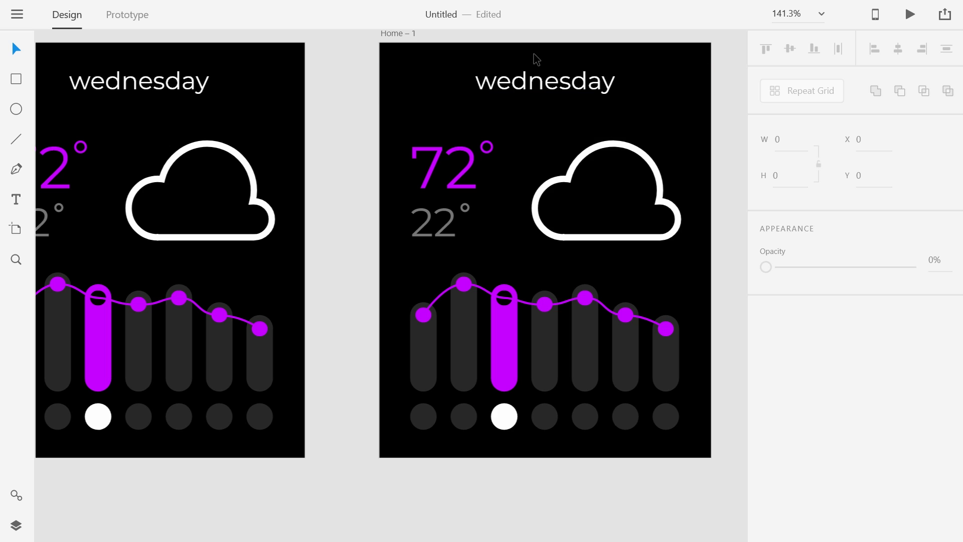
- Change the weekday heading on the duplicated artboard to "thursday"
click(543, 80)
double_click(542, 79)
double_click(543, 79)
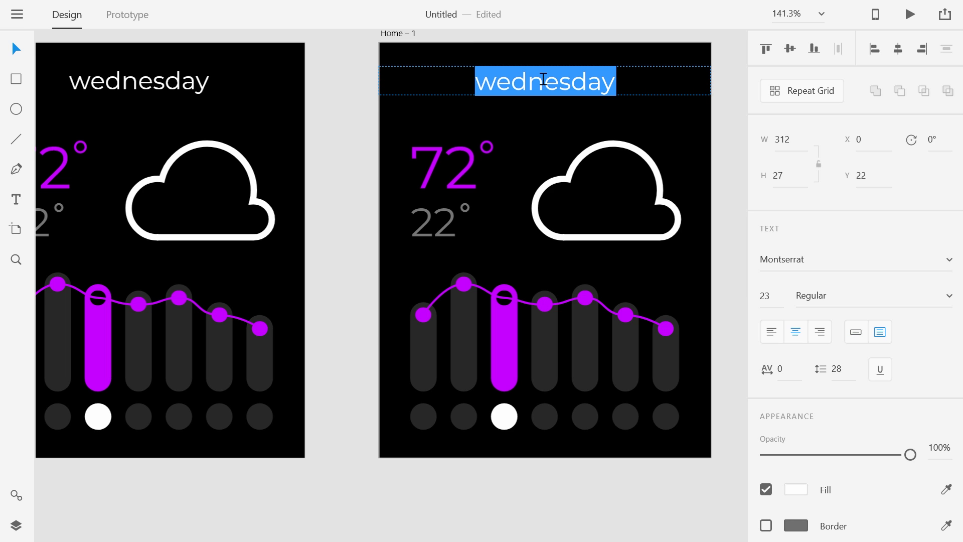
text(thursday)
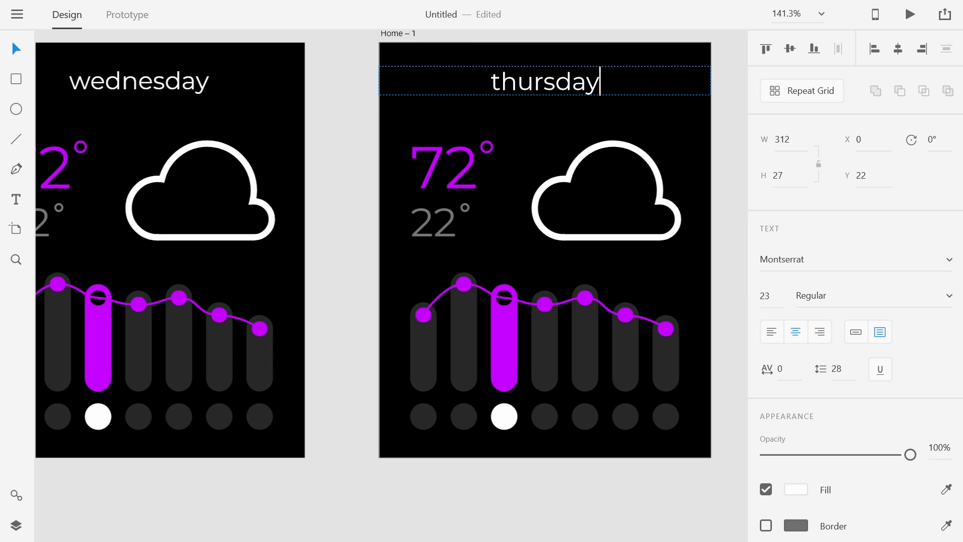
key(Escape)
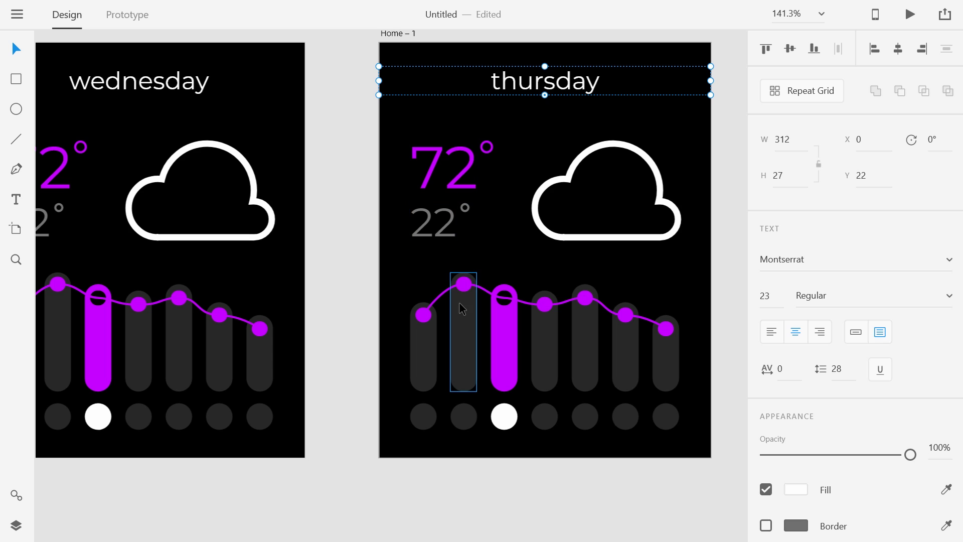
- Change the large purple temperature on the thursday artboard to 68
double_click(446, 167)
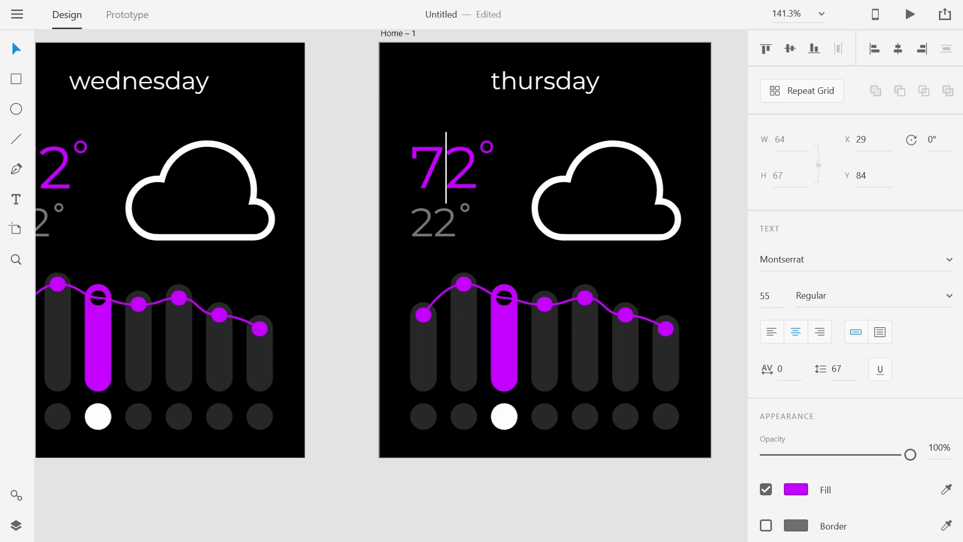
double_click(457, 166)
text(68)
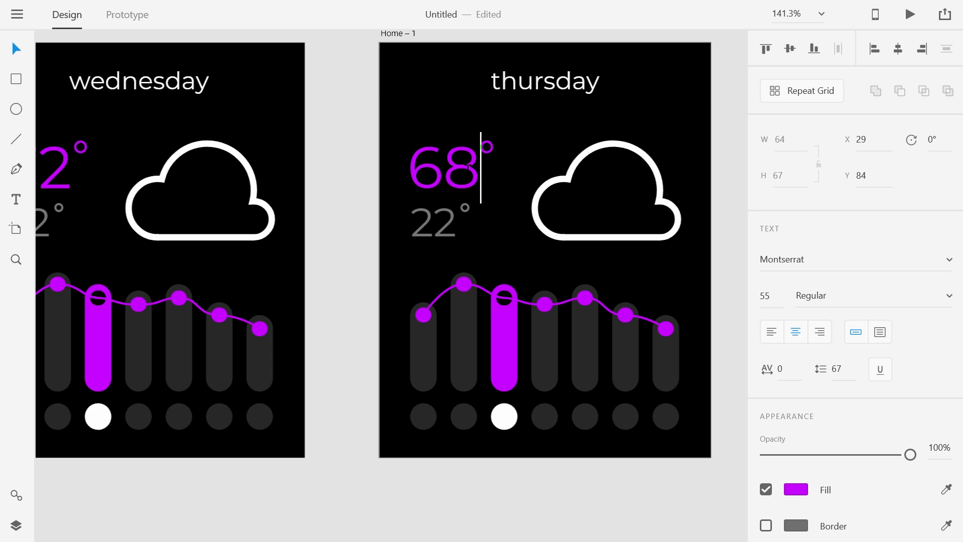
key(Escape)
- Change the smaller grey temperature on the thursday artboard to 19
double_click(445, 225)
double_click(433, 221)
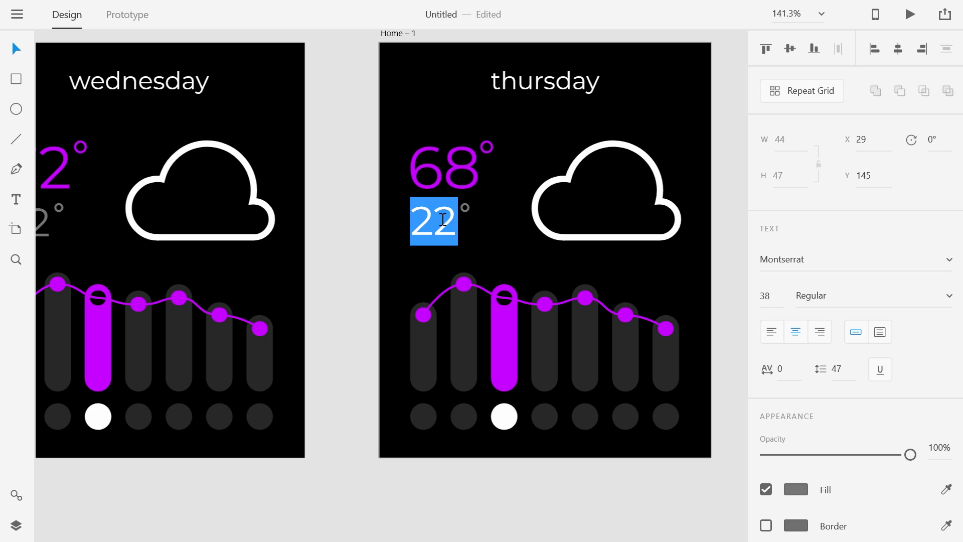
text(19)
key(Escape)
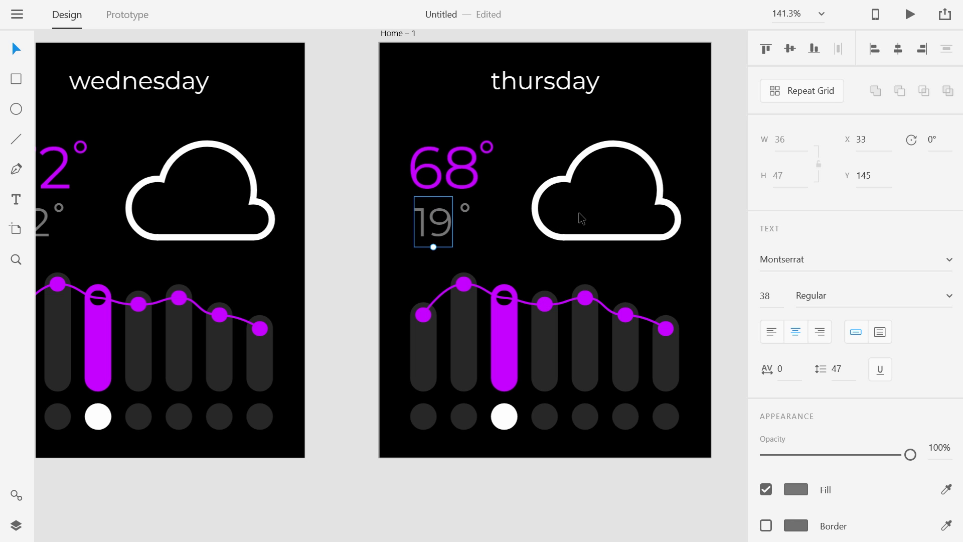
click(683, 167)
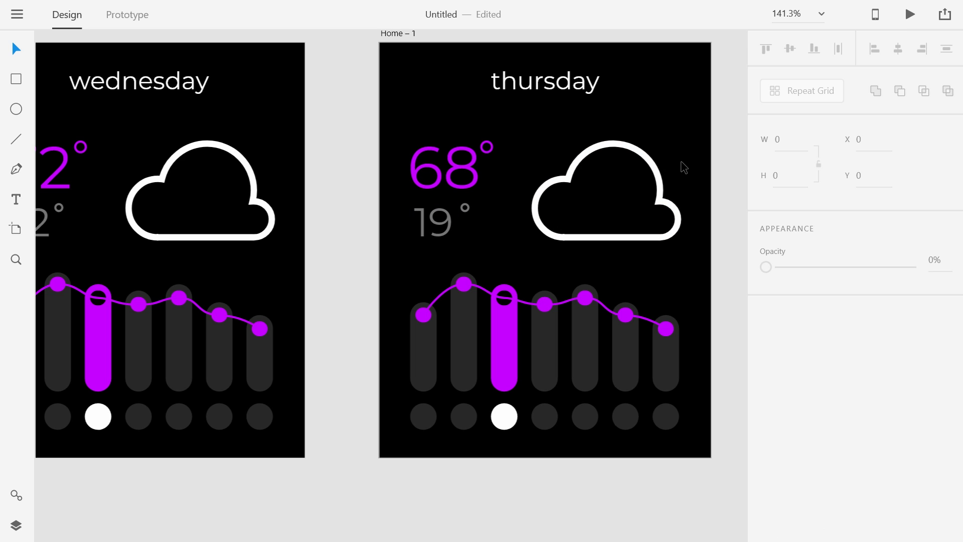
- Switch to the Iconfinder page in the browser, look through its related weather icons, and return to Adobe XD
click(611, 149)
click(637, 141)
key(alt+Tab)
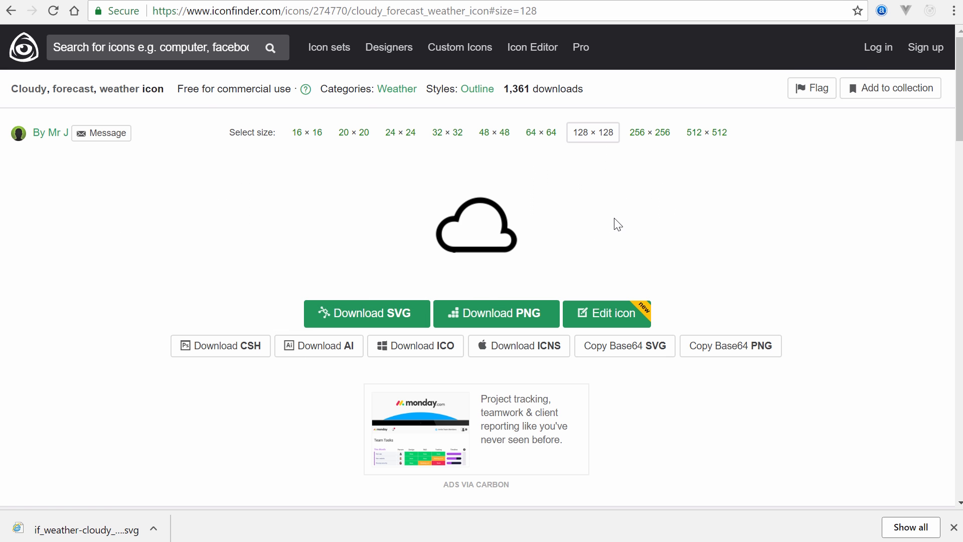
scroll(842, 303, down, 9)
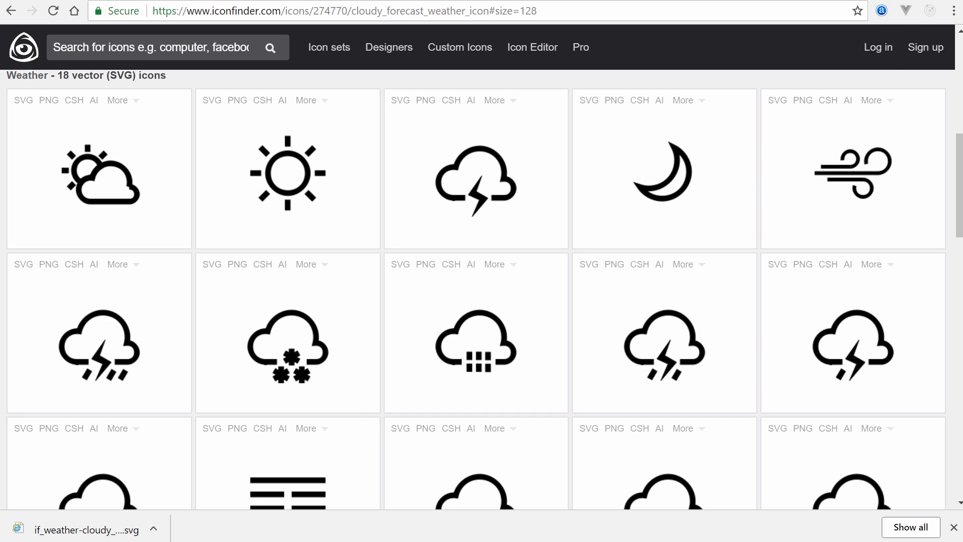
key(alt+Tab)
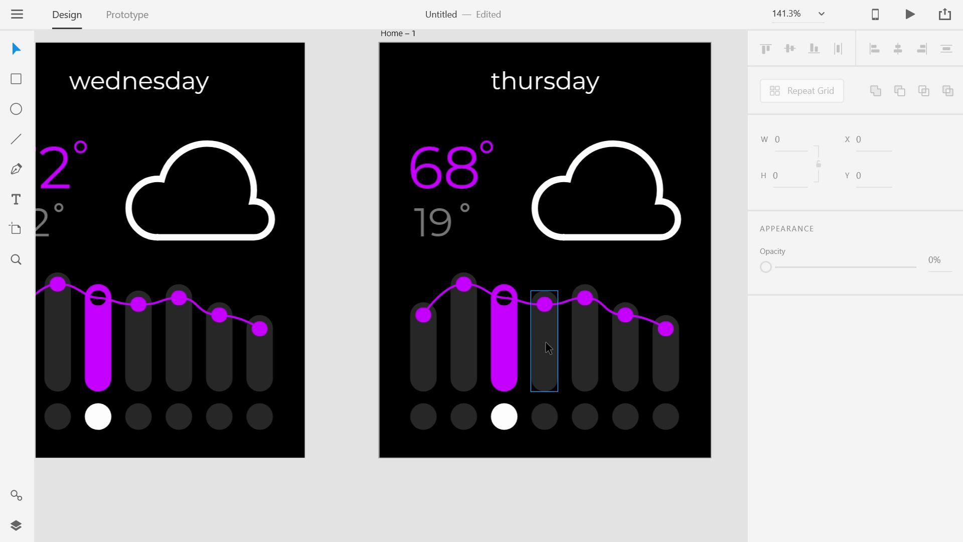
- Fill the fourth bar on the thursday artboard with the purple sampled from the third bar
ctrl+scroll(545, 341, up, 5)
scroll(554, 355, right, 2)
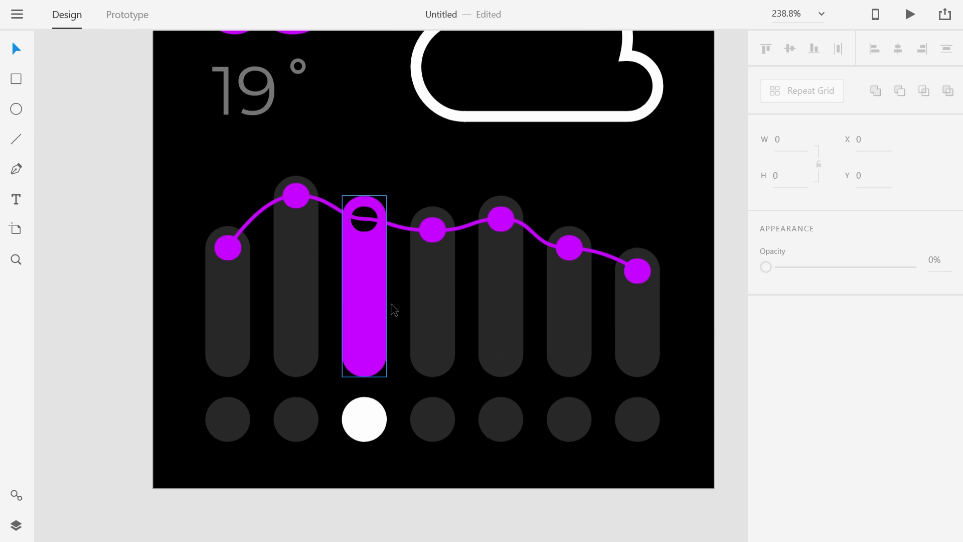
click(445, 292)
click(796, 338)
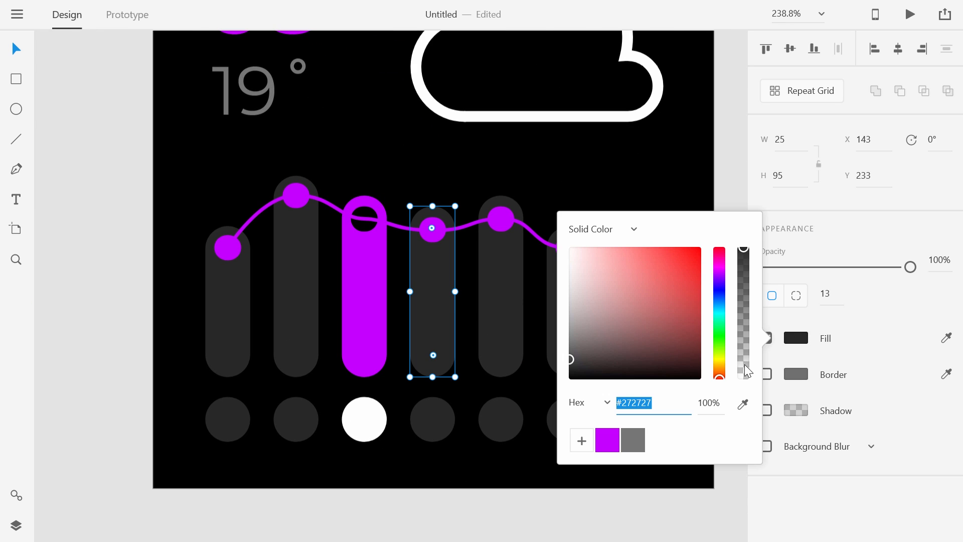
click(742, 403)
click(358, 285)
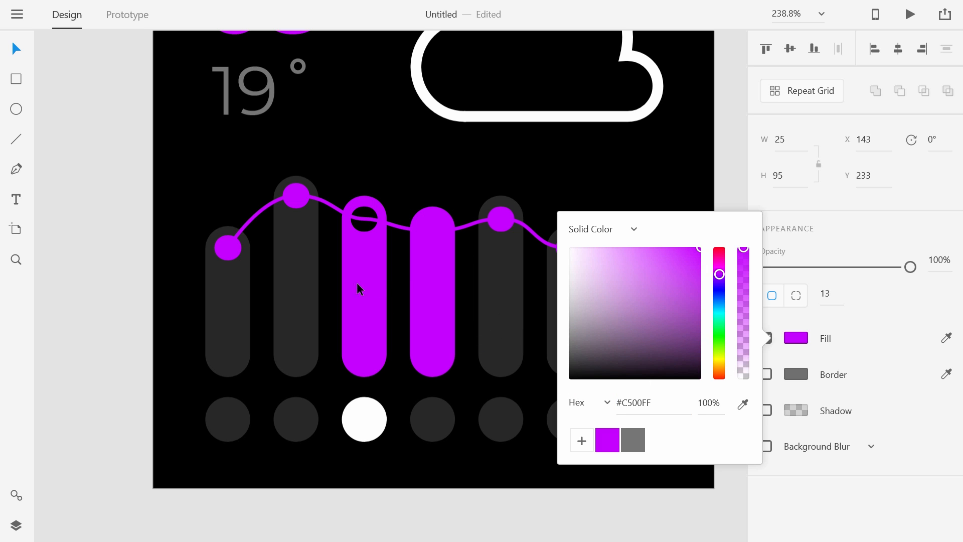
- Change the fill of the dot inside the fourth bar to black
click(429, 228)
click(796, 338)
click(624, 318)
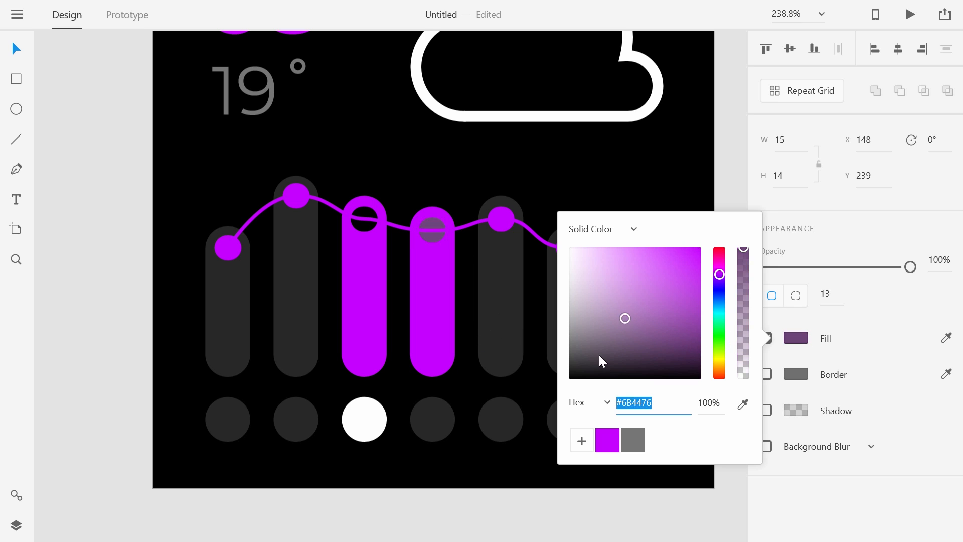
drag(599, 354, 532, 374)
click(442, 172)
- Fill the circle beneath the fourth bar with white
click(439, 437)
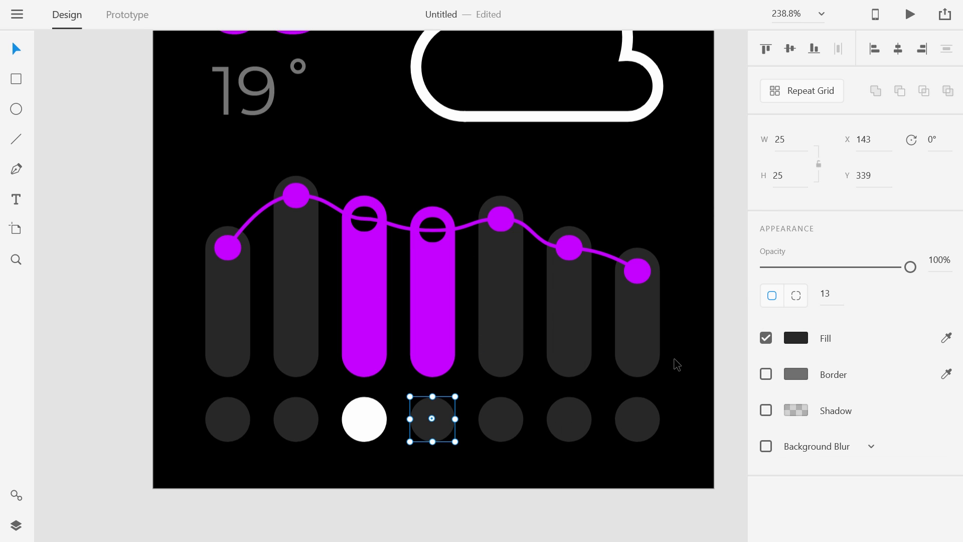
click(796, 335)
drag(641, 293, 483, 174)
click(494, 169)
- Return the third bar to the dark grey #272727 sampled from the neighbouring second bar
click(372, 273)
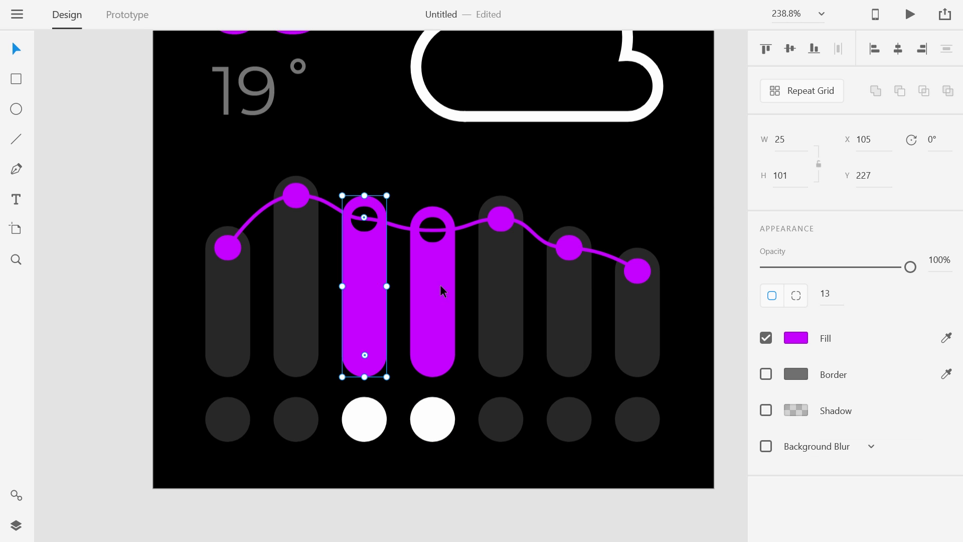
click(800, 340)
click(744, 405)
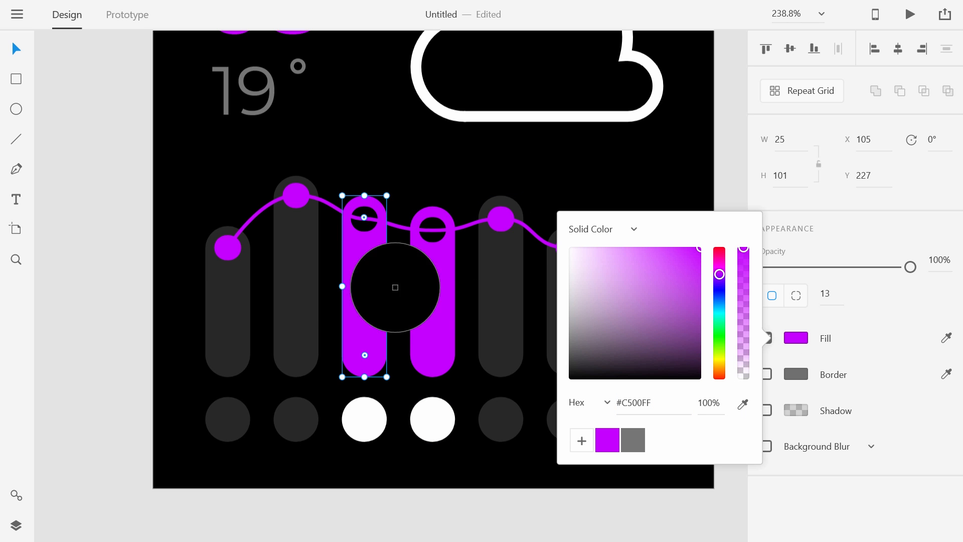
click(275, 270)
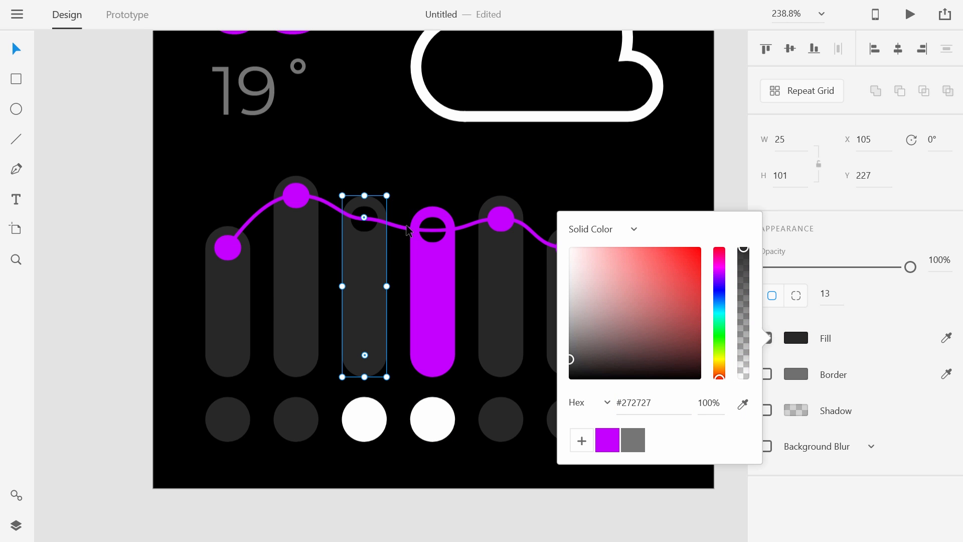
click(409, 158)
- Fill the black dot in the third bar with the saved purple swatch, #C500FF
click(371, 230)
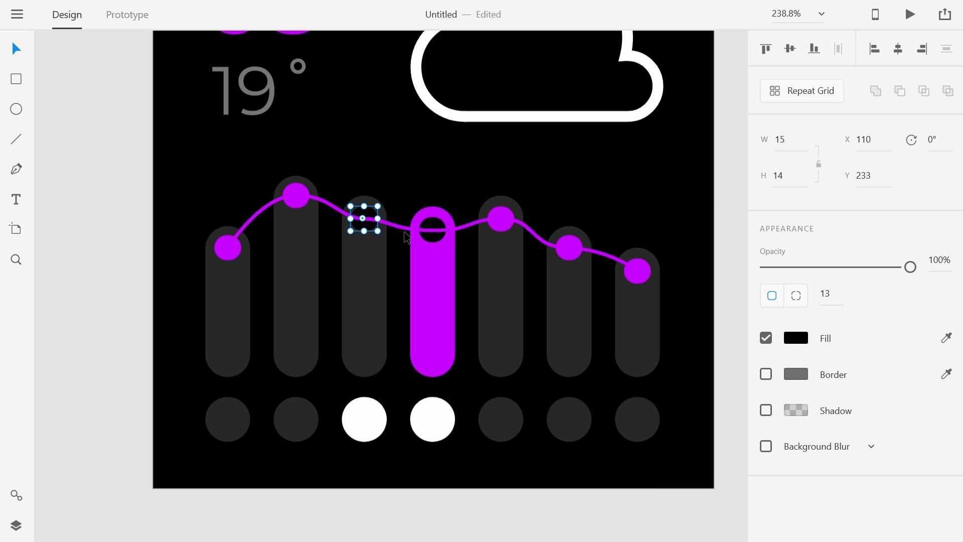
click(800, 339)
click(607, 440)
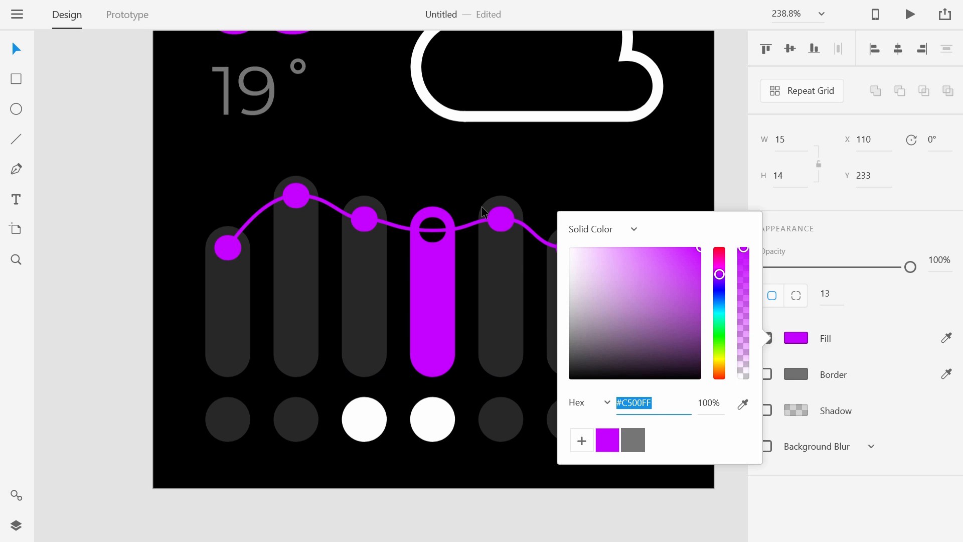
click(407, 331)
- Fill the circle beneath the third bar with the dark grey sampled from the second bar
click(369, 423)
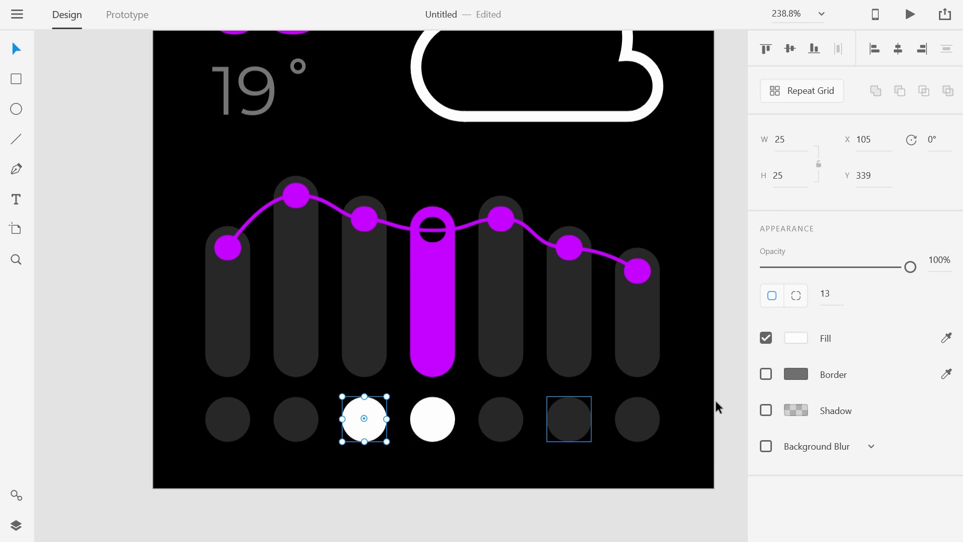
click(796, 338)
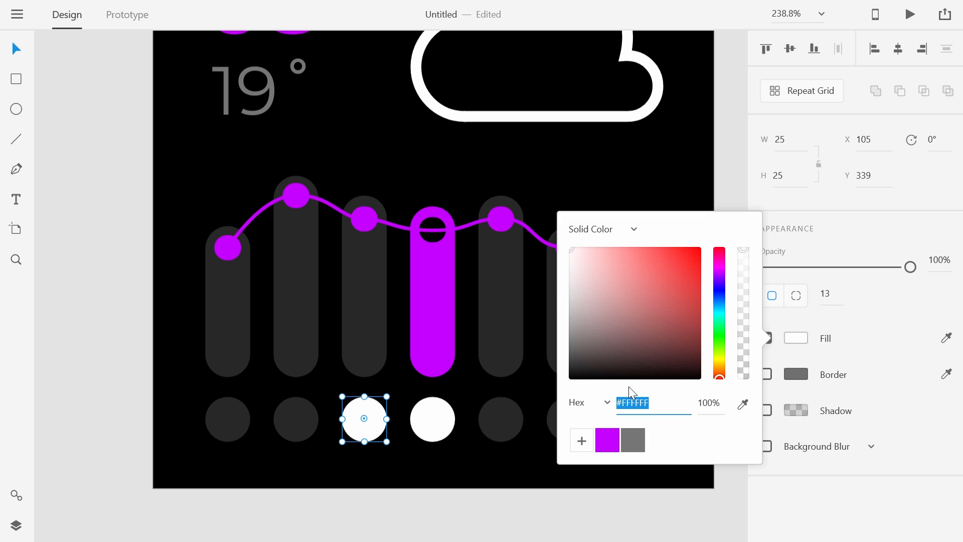
click(746, 405)
click(298, 298)
click(364, 251)
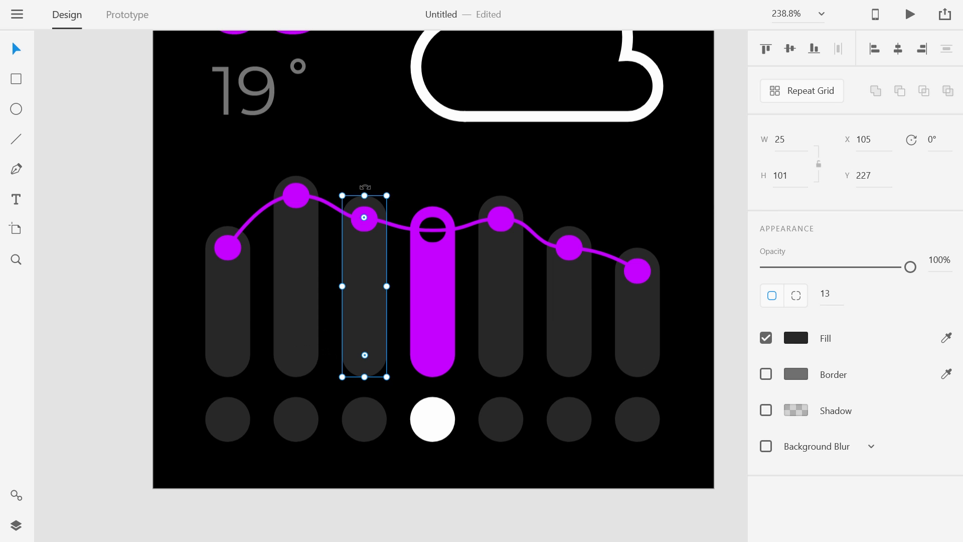
click(358, 115)
scroll(534, 169, down, 5)
drag(599, 137, 653, 224)
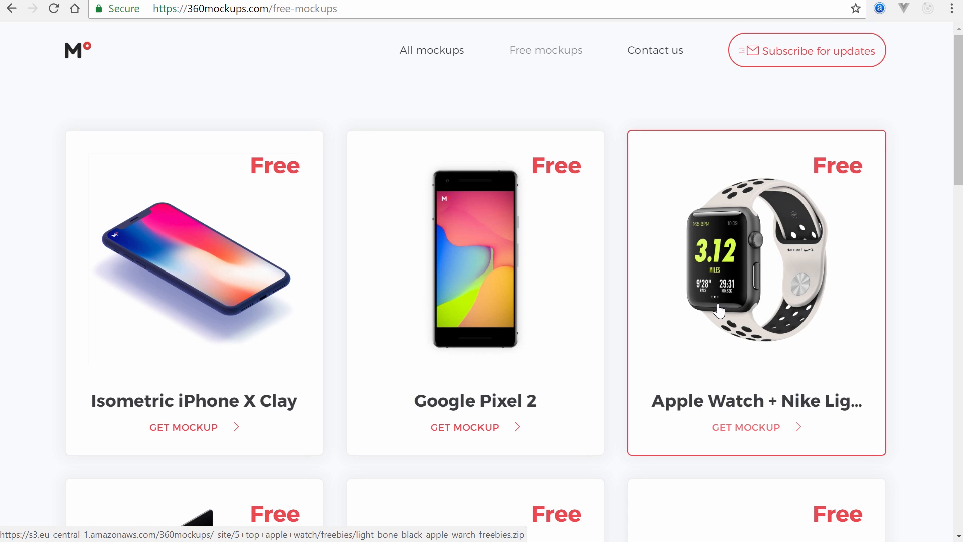
- Download the free Apple Watch + Nike mockup from 360mockups in the browser and open its zip archive in WinRAR
click(778, 259)
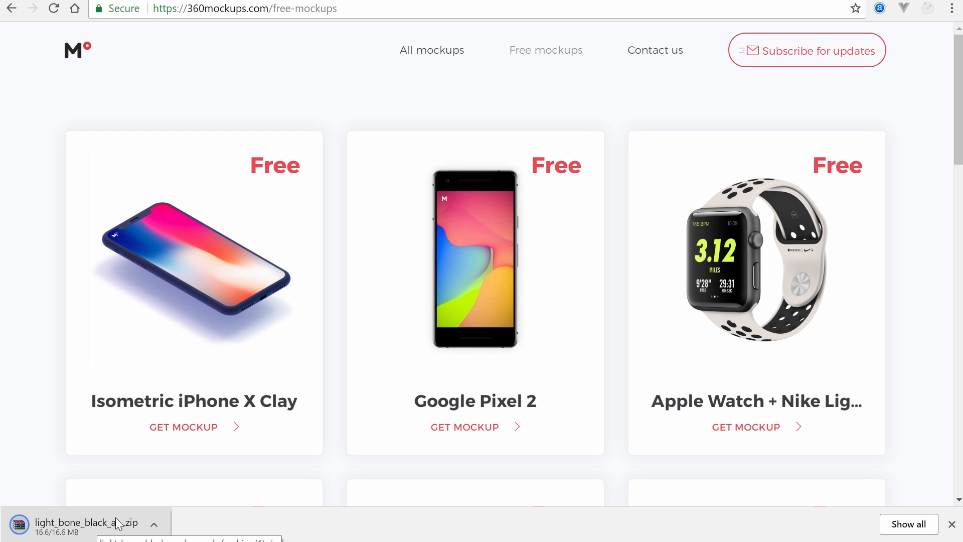
click(101, 523)
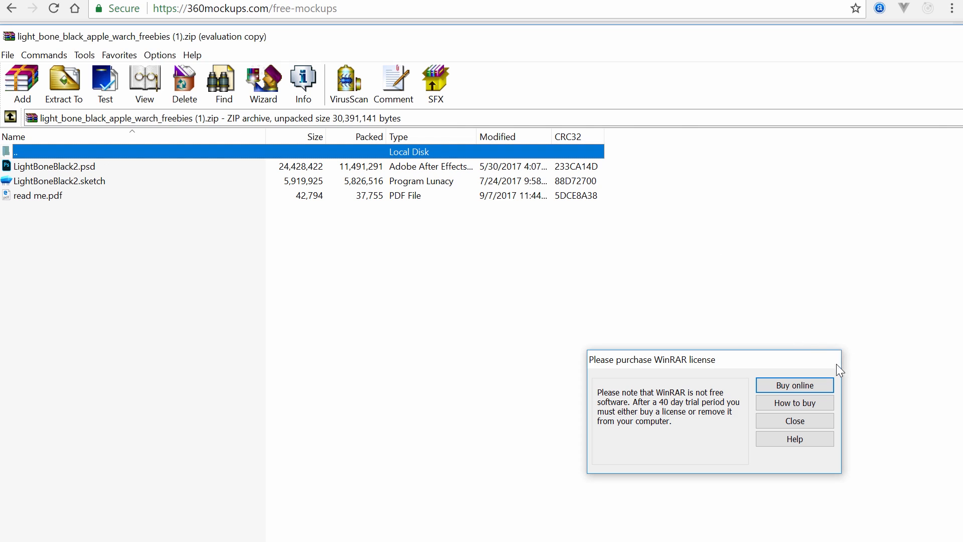
click(837, 366)
drag(178, 35, 204, 14)
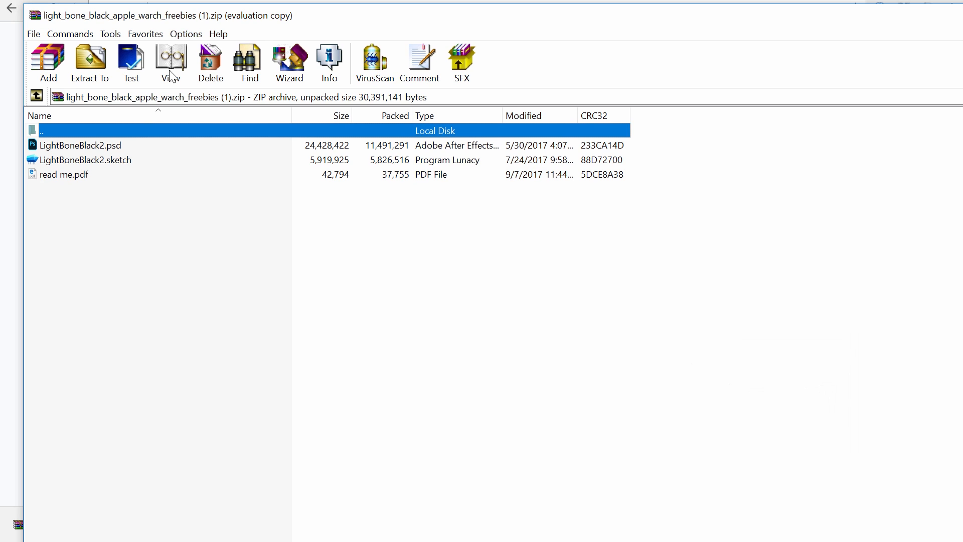
- Open LightBoneBlack2.psd from the archive in Photoshop and open the contents of its editable screen smart object
click(102, 146)
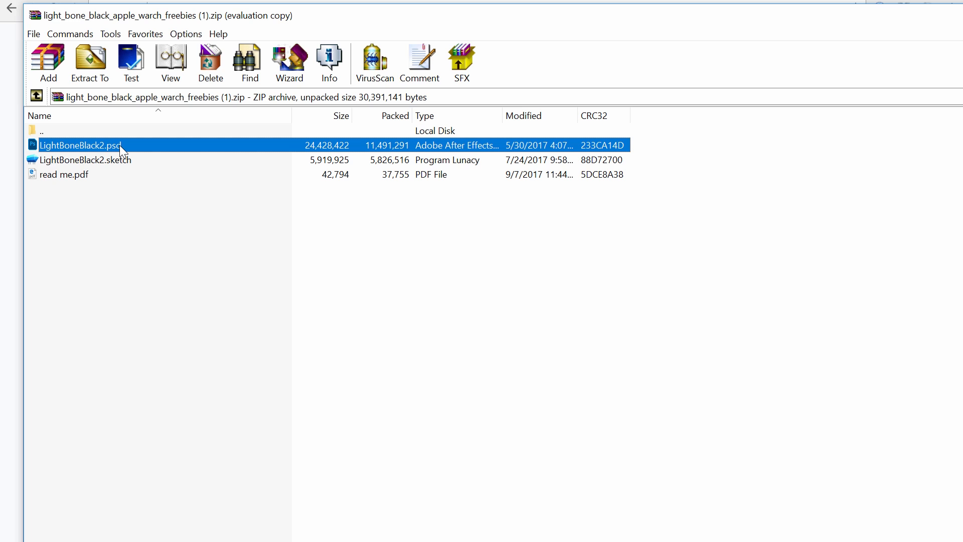
double_click(124, 146)
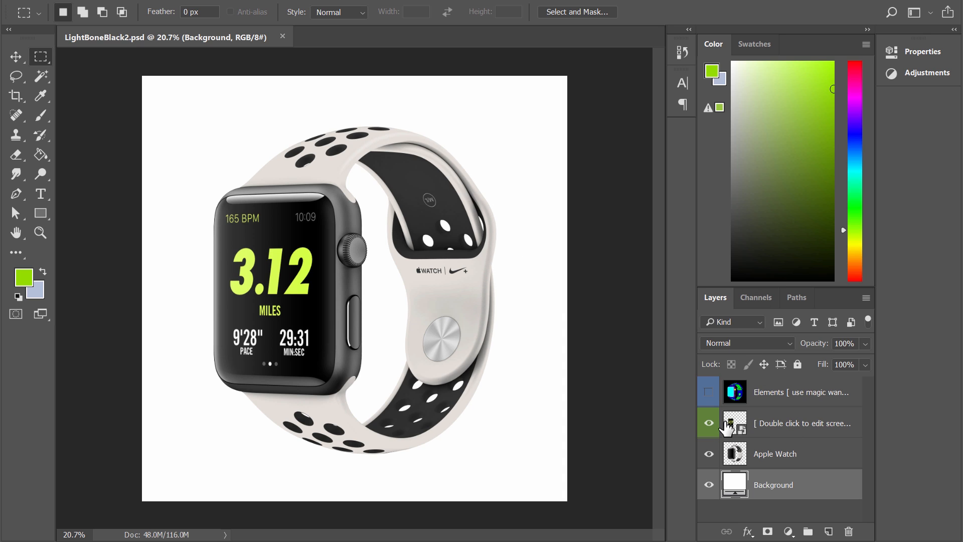
click(730, 428)
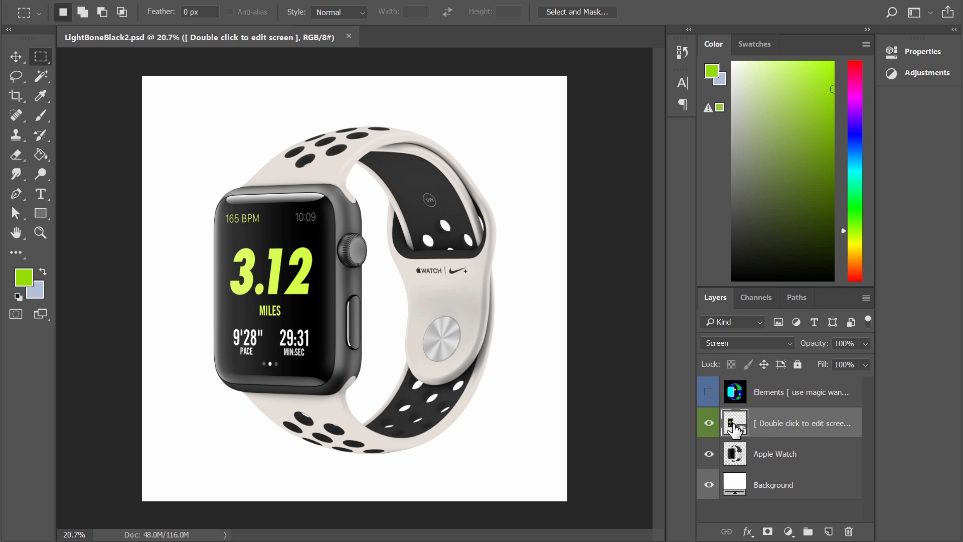
click(709, 425)
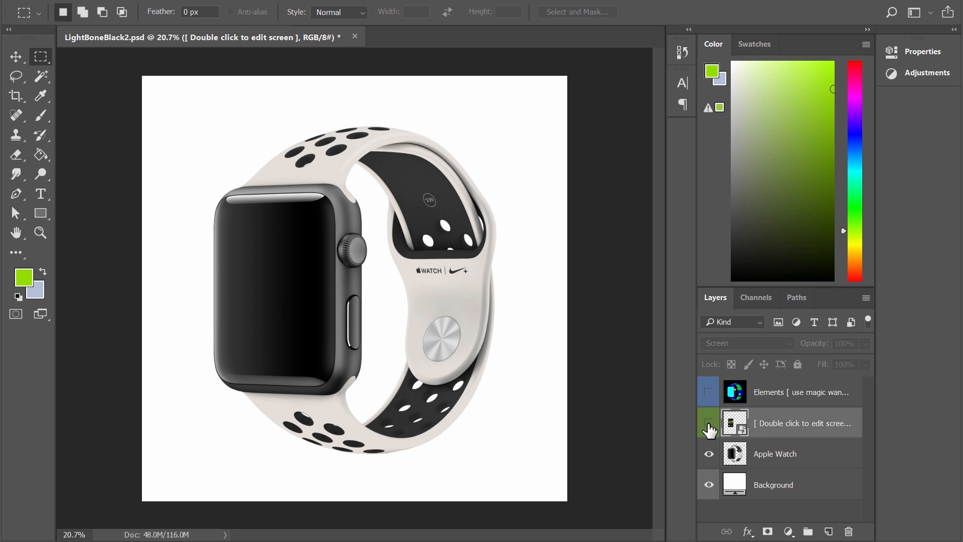
click(709, 425)
double_click(734, 427)
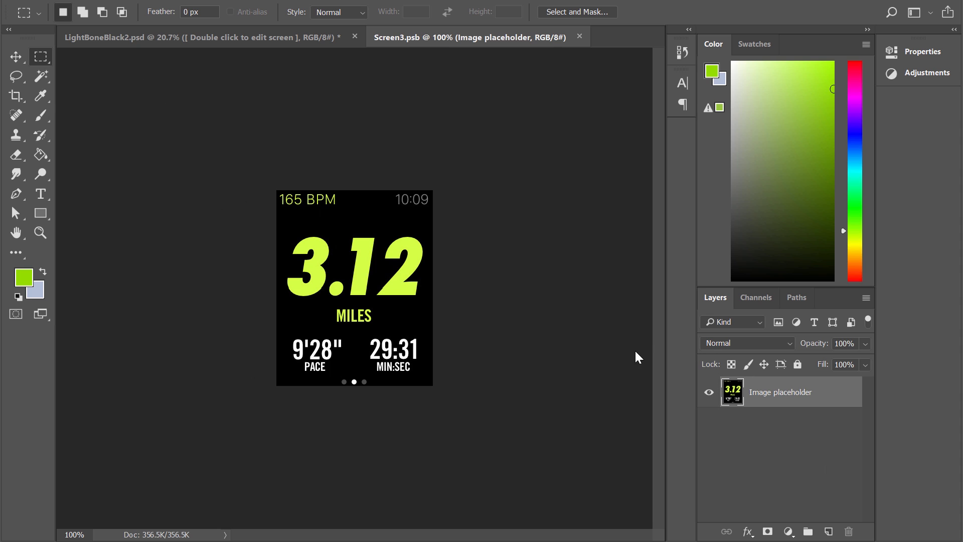
click(304, 43)
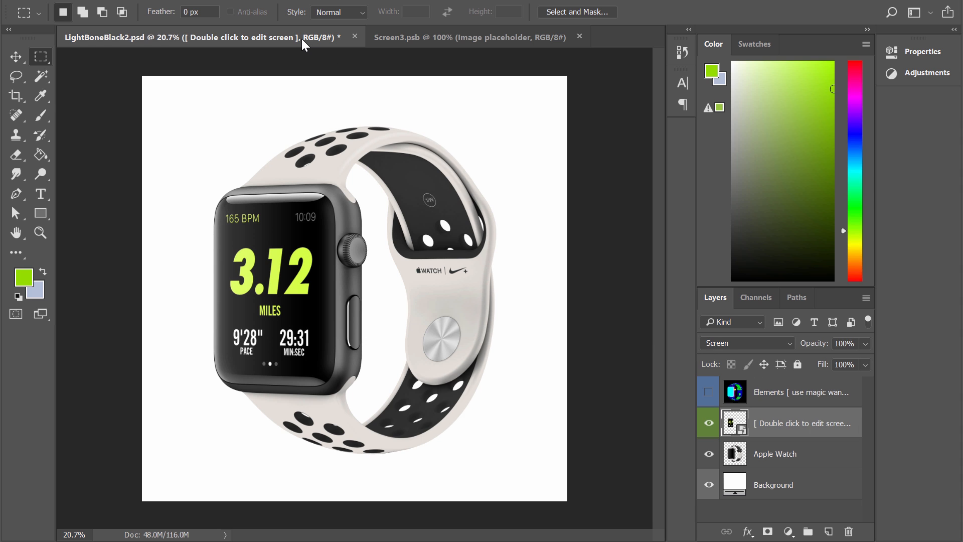
click(437, 44)
click(259, 38)
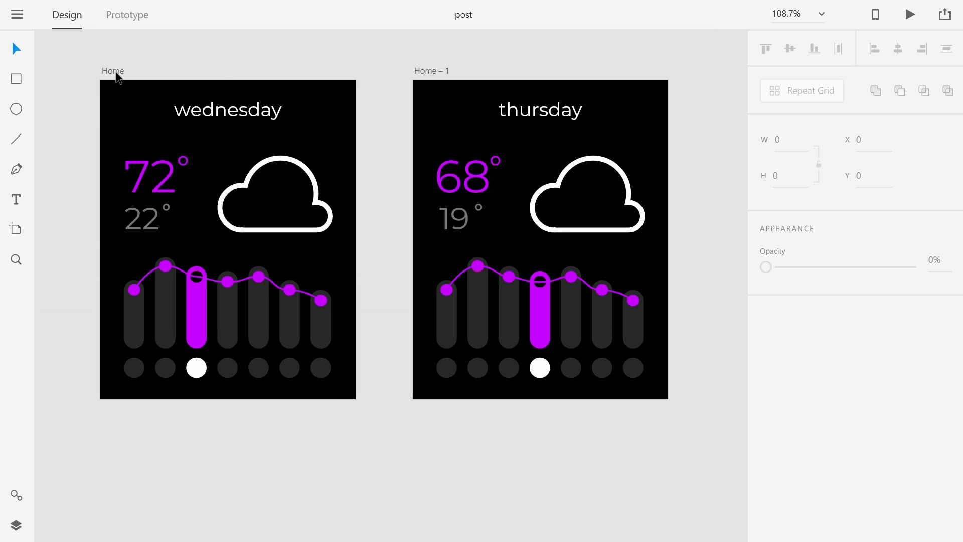
- In Adobe XD, export all artboards as multiple PDF files to the 130 - Watch Design folder, replacing the existing files
click(116, 73)
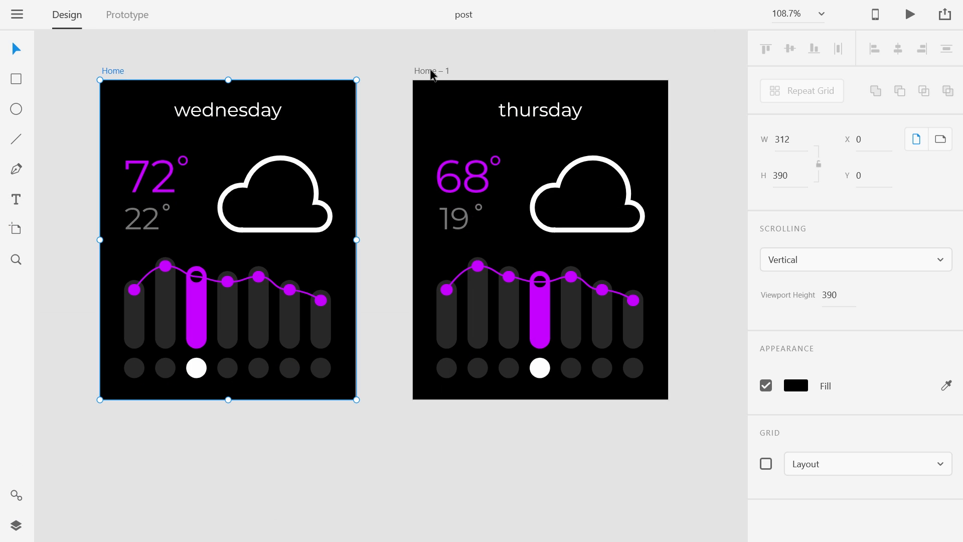
click(382, 65)
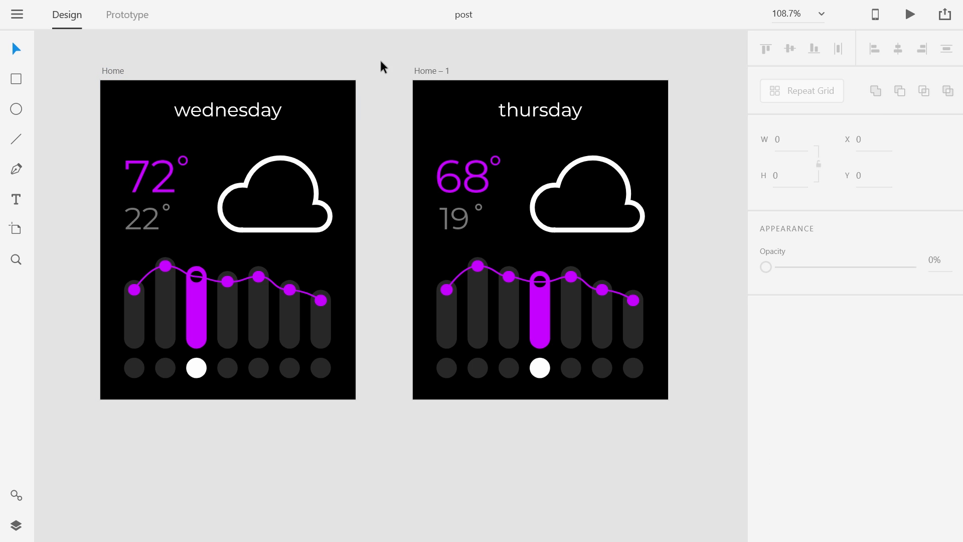
click(17, 14)
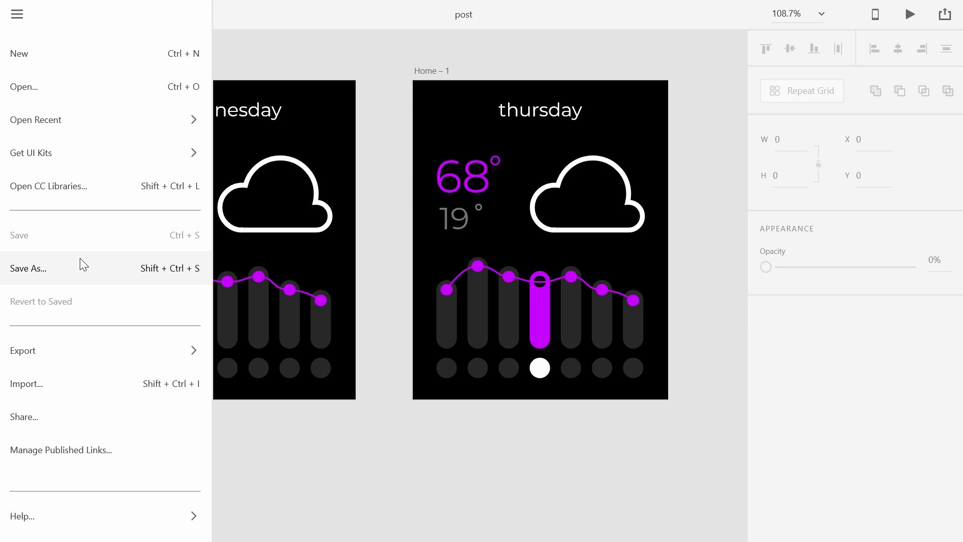
mouse_move(97, 357)
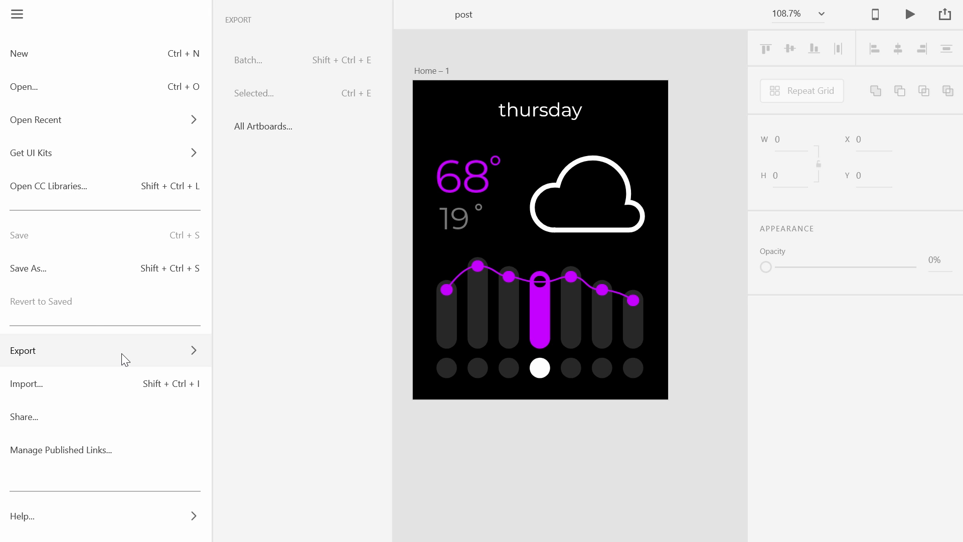
click(259, 128)
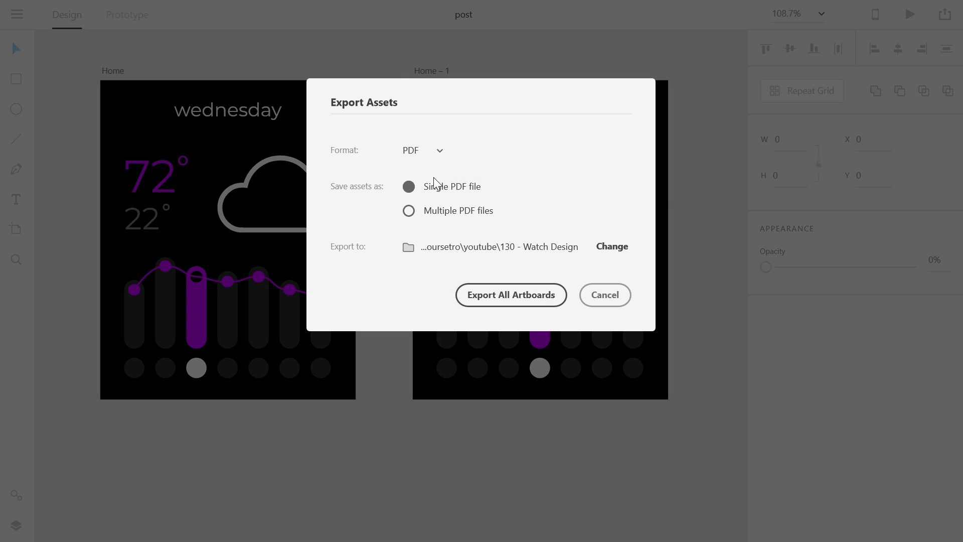
click(439, 152)
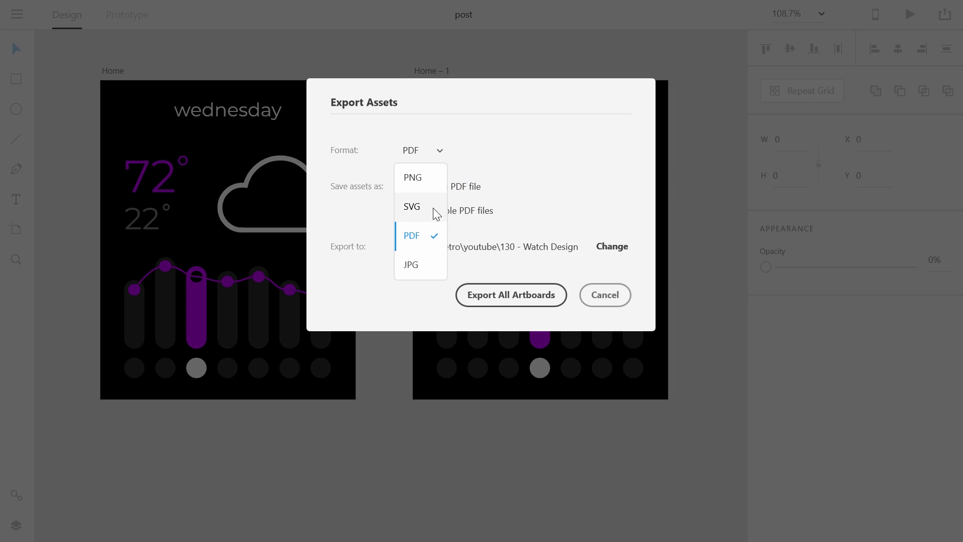
click(432, 242)
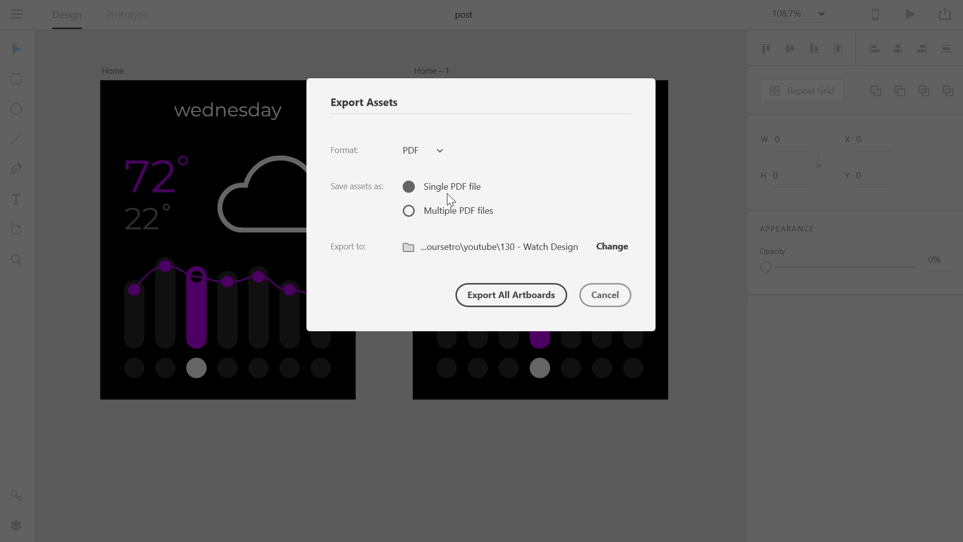
click(466, 212)
click(501, 301)
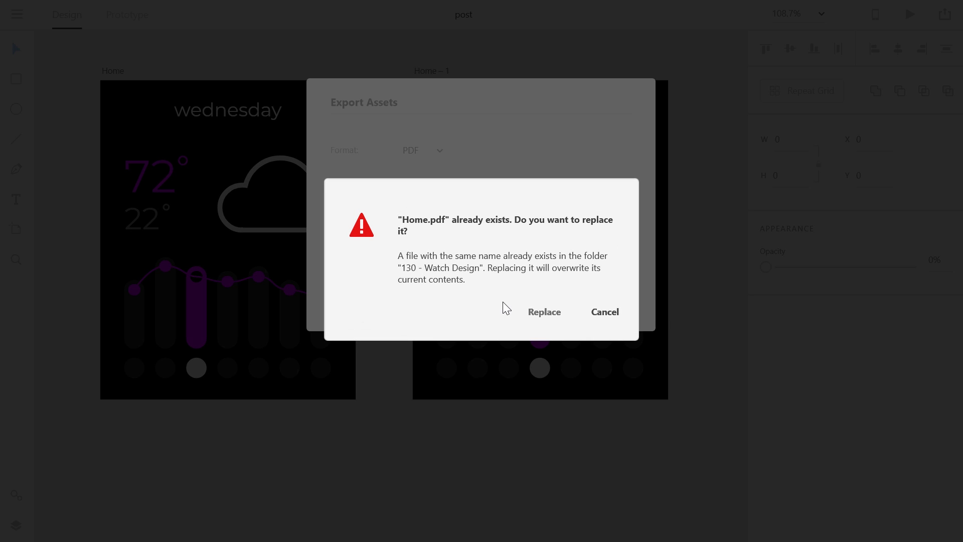
click(538, 311)
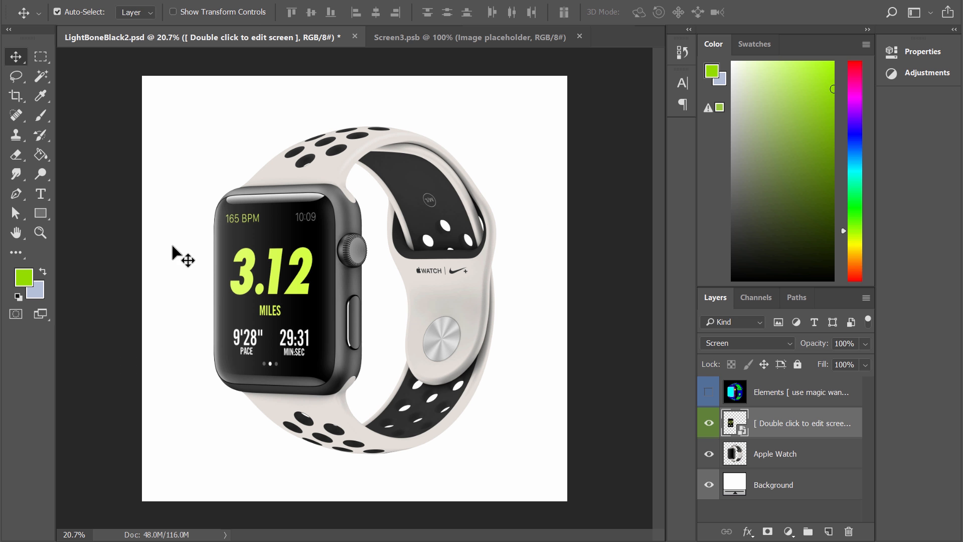
- In Photoshop, open Home – 1.pdf and Home.pdf at 300 pixels/inch in RGB Color mode
click(45, 1)
click(54, 16)
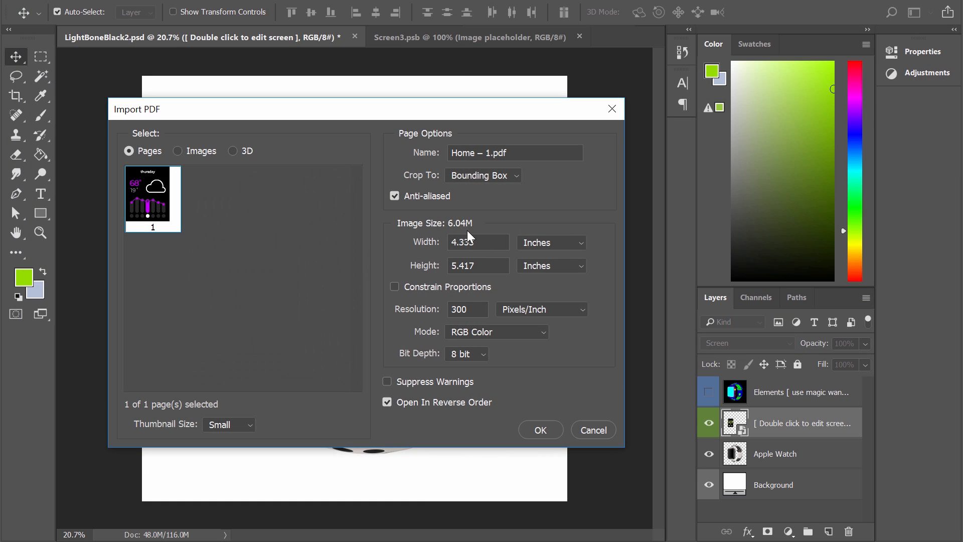
drag(472, 310, 441, 314)
click(487, 335)
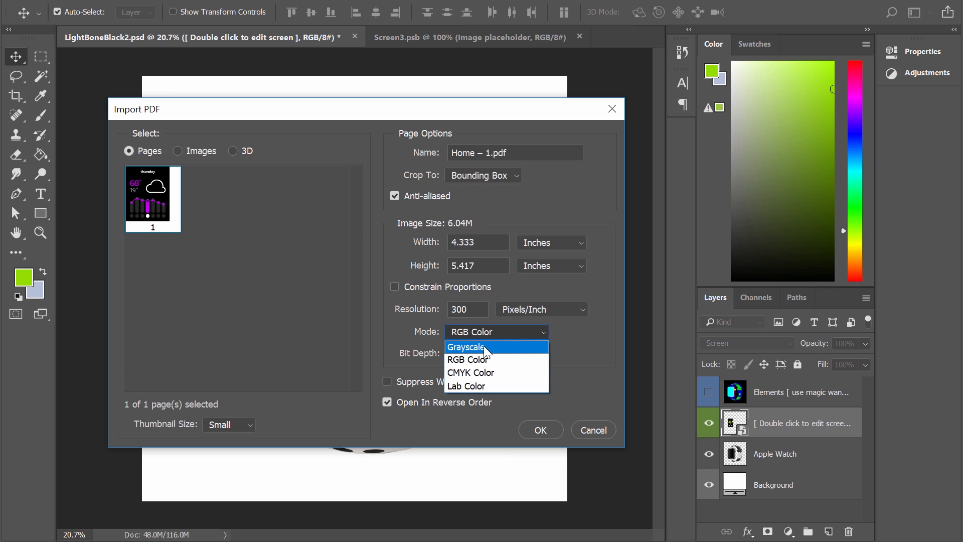
click(494, 335)
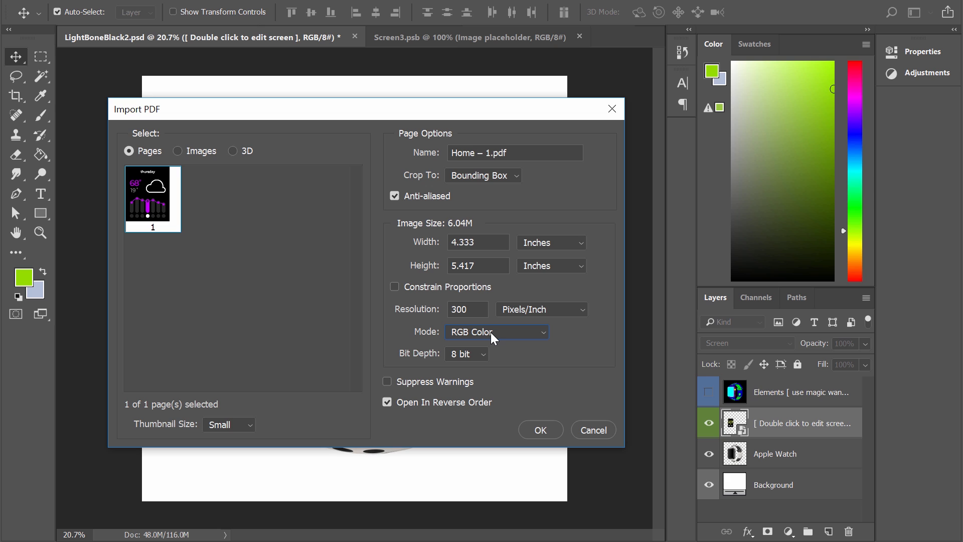
click(547, 434)
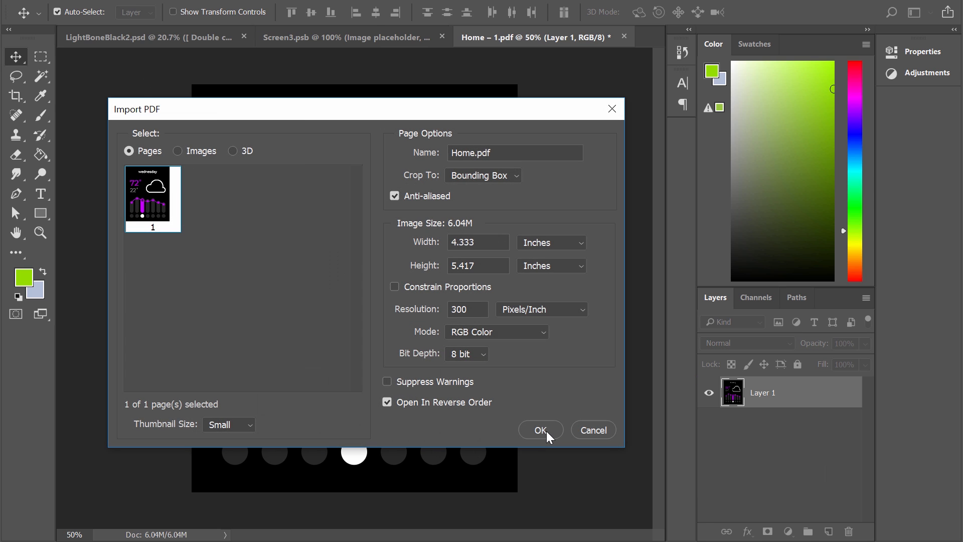
click(548, 435)
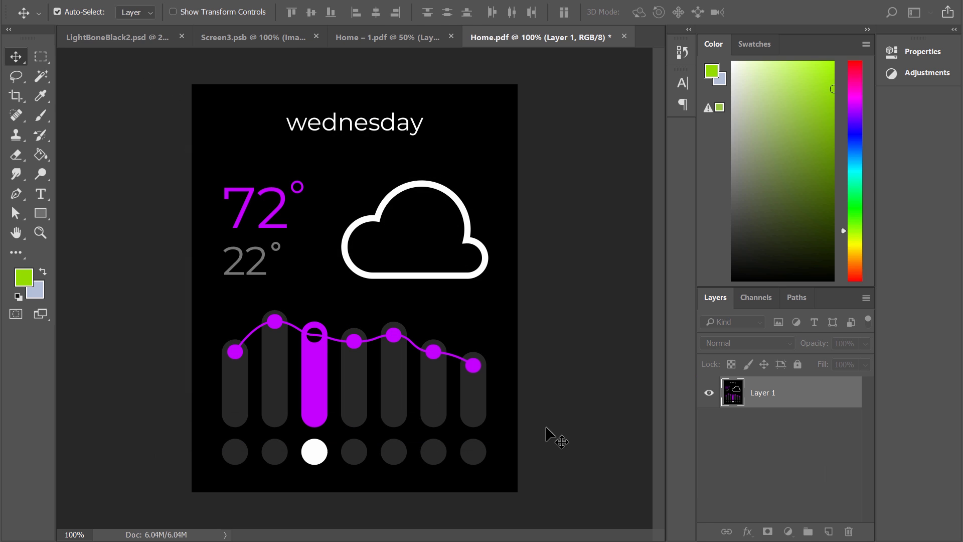
- Copy the entire wednesday screen from Home.pdf and paste it onto a new layer in Screen3.psb
click(380, 40)
key(ctrl+a)
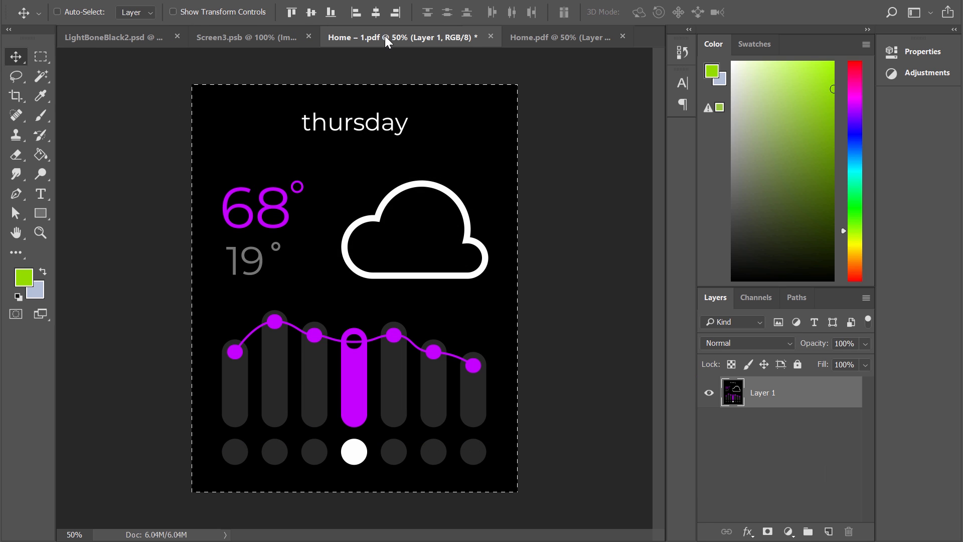
click(561, 31)
key(ctrl+a)
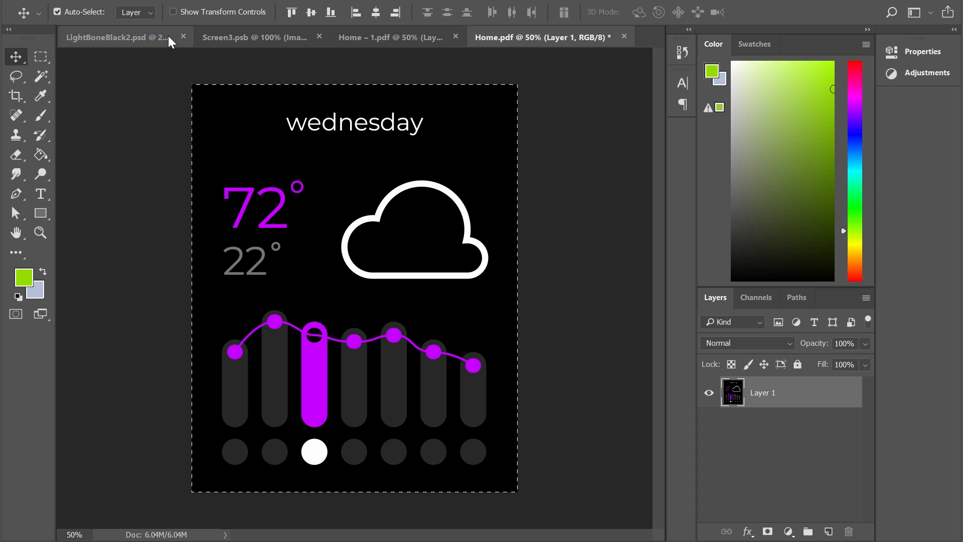
click(293, 39)
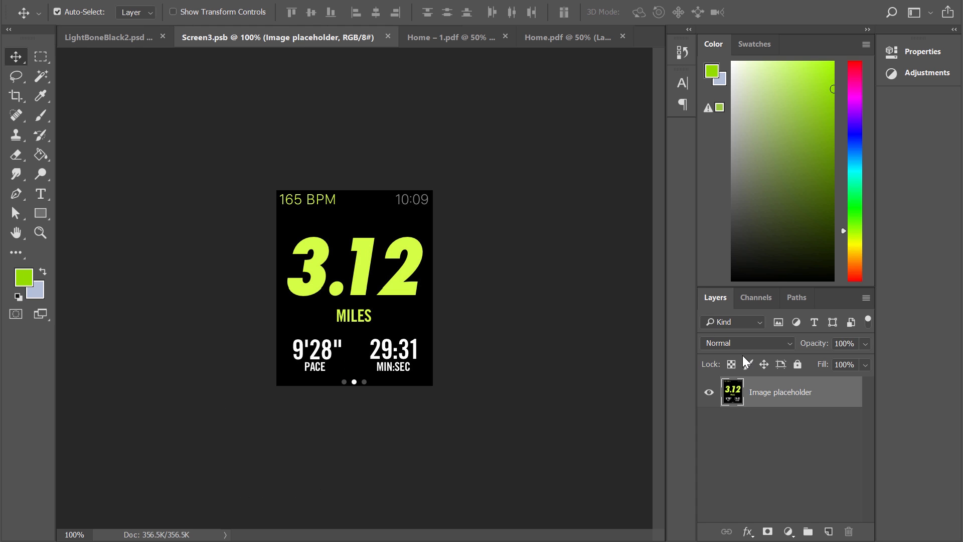
key(ctrl+shift+alt+n)
key(ctrl+v)
- Scale and position the pasted wednesday screen to fill the Screen3.psb canvas, and update the watch mockup with it
key(ctrl+t)
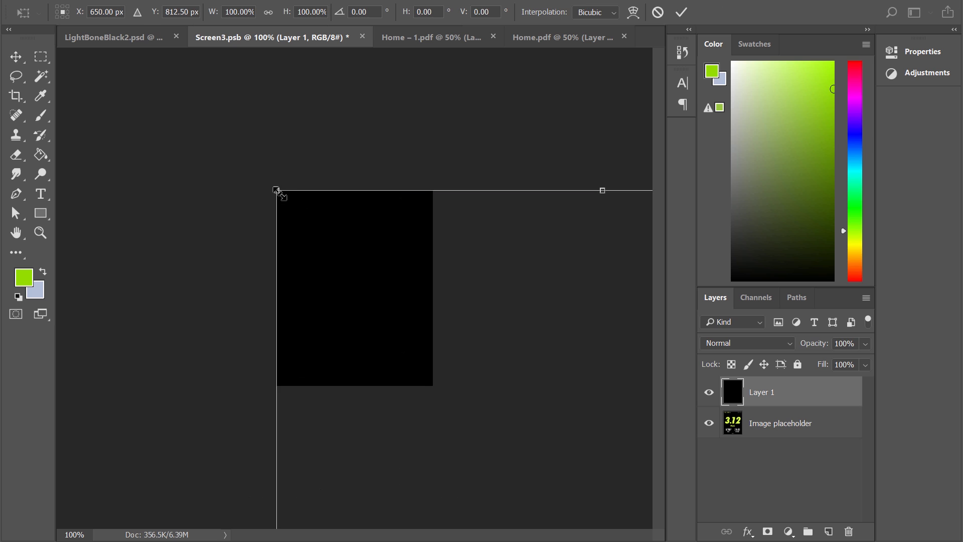
drag(276, 190, 598, 443)
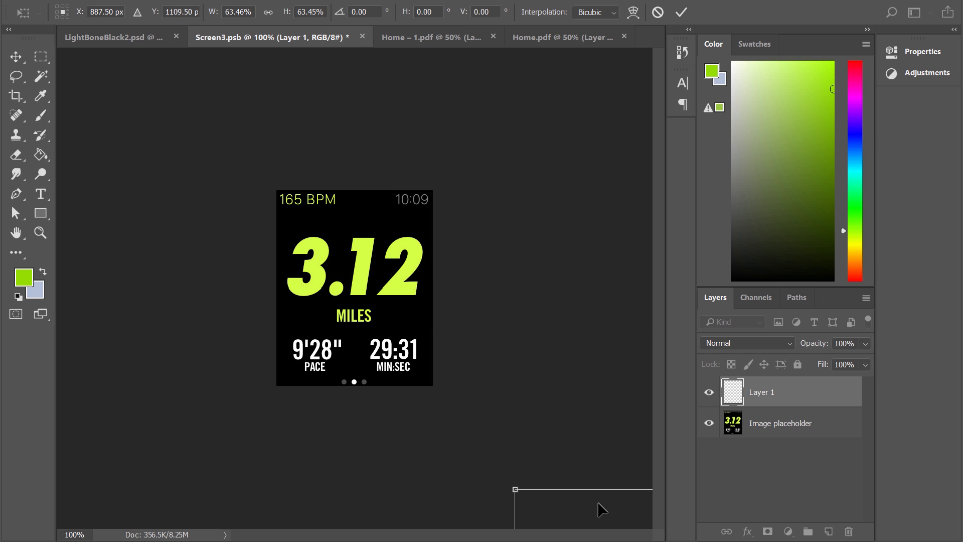
drag(603, 507, 283, 148)
drag(202, 144, 357, 264)
drag(431, 328, 388, 223)
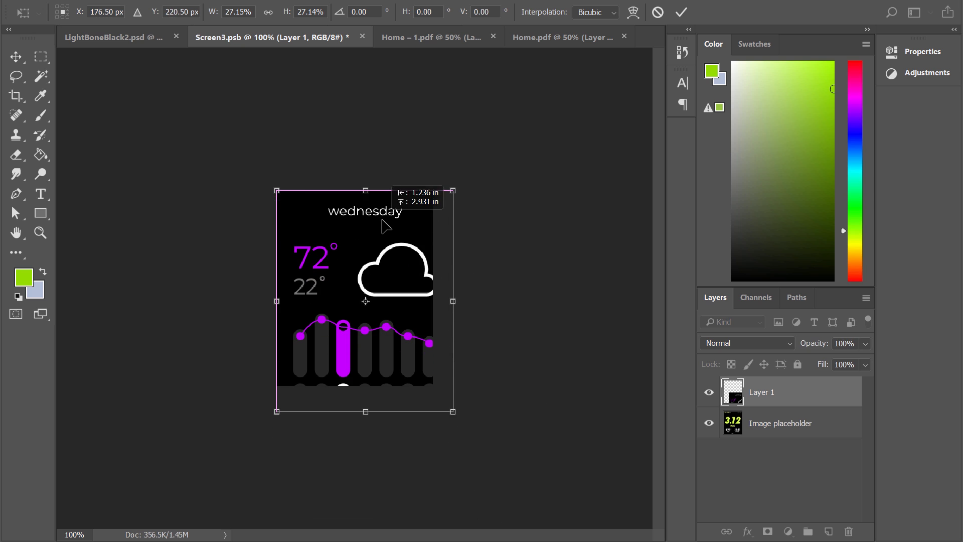
drag(452, 411, 434, 396)
click(16, 57)
key(Return)
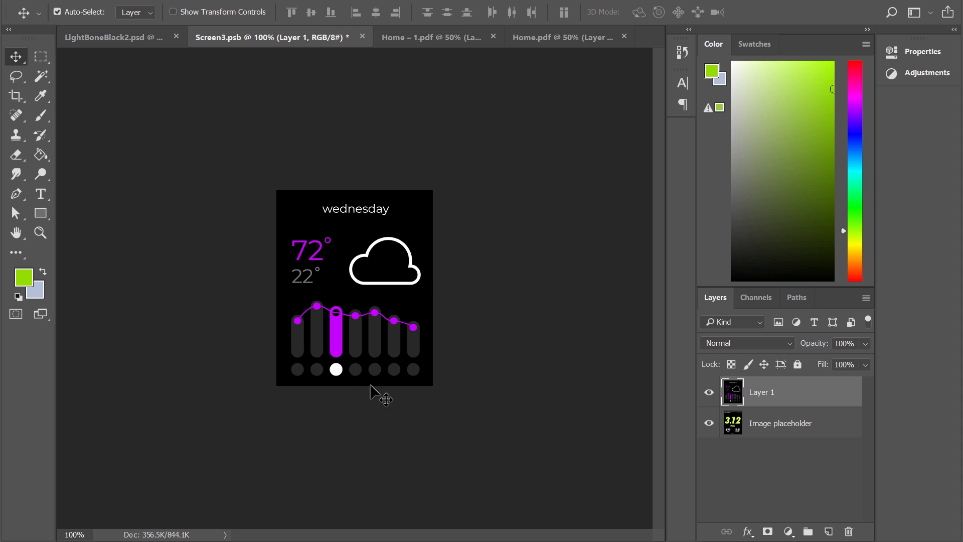
click(126, 38)
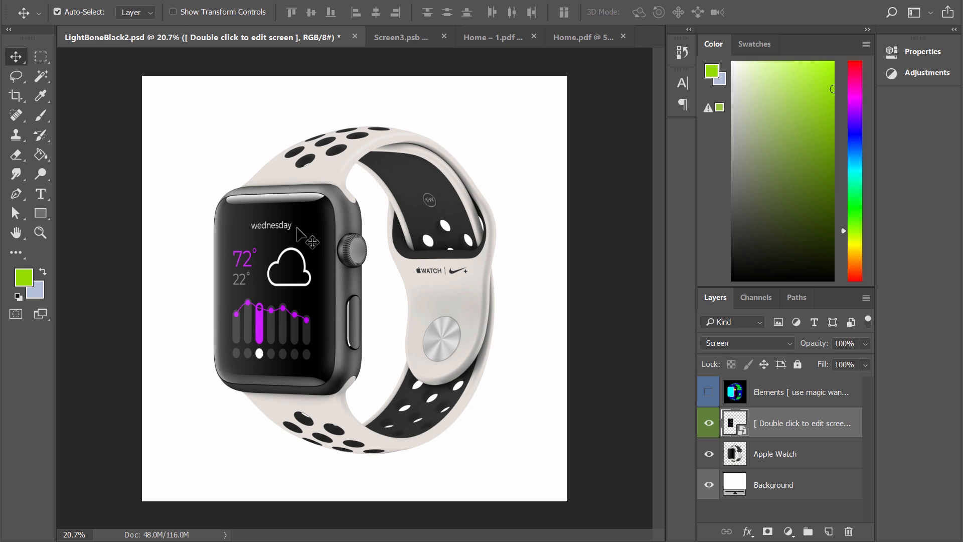
click(737, 485)
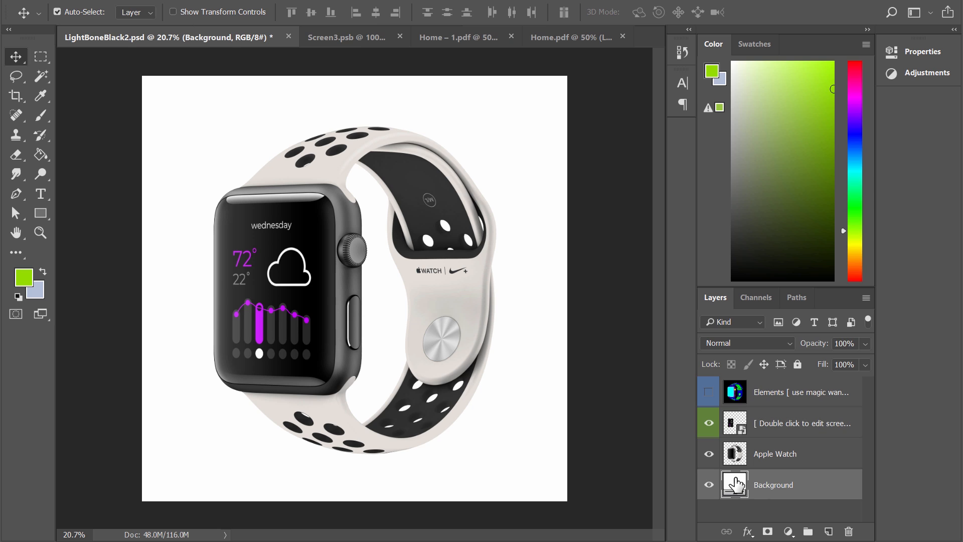
double_click(737, 485)
drag(435, 0, 428, 83)
drag(439, 194, 355, 311)
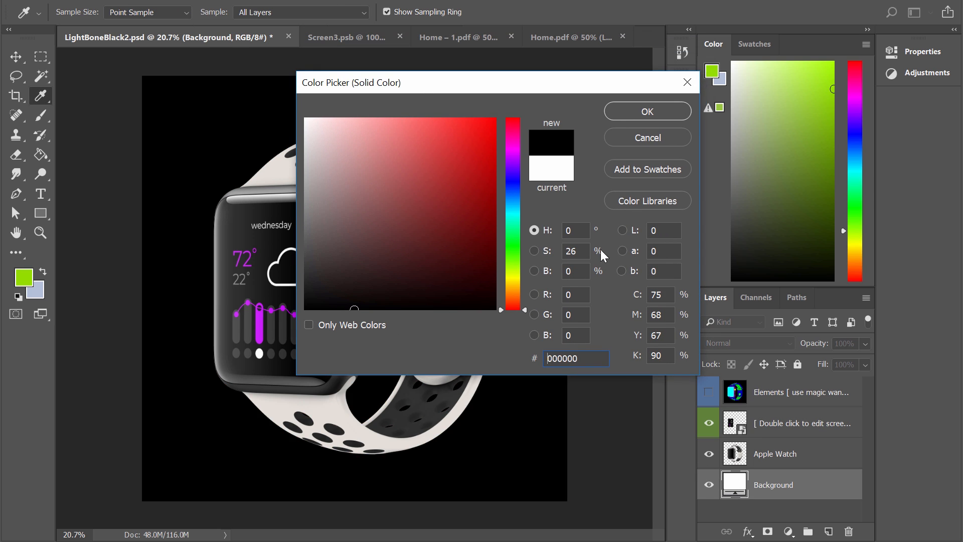
click(650, 142)
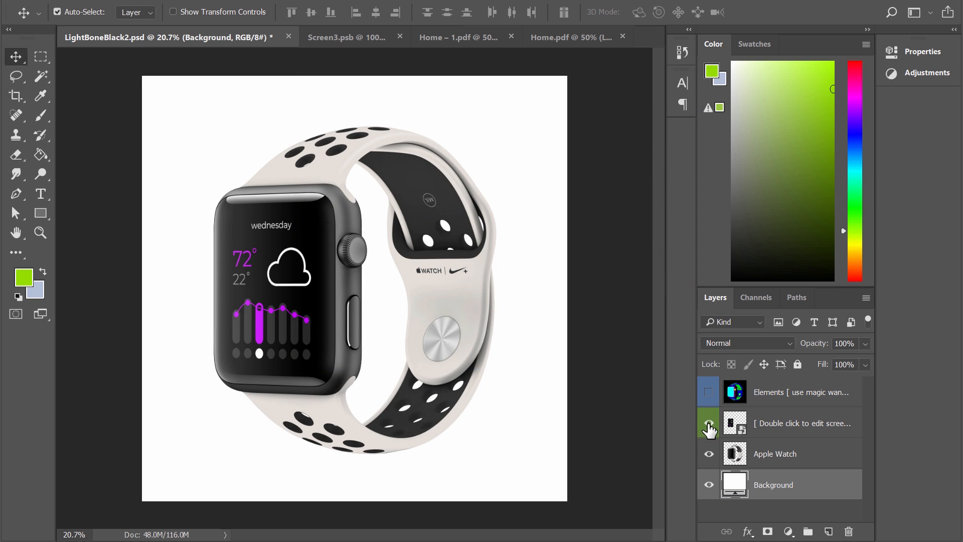
- Hide the screen smart object and Background layers, and select the Apple Watch layer
click(709, 424)
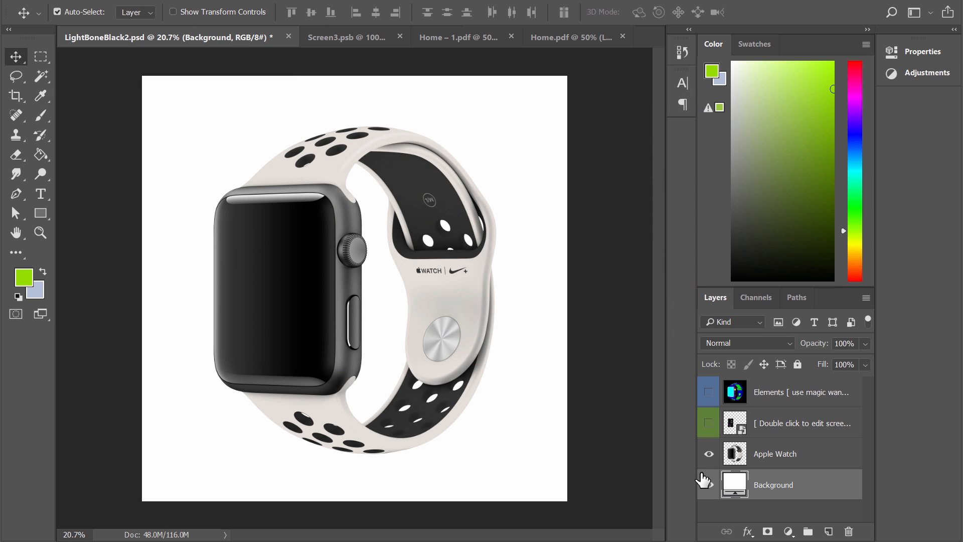
click(709, 484)
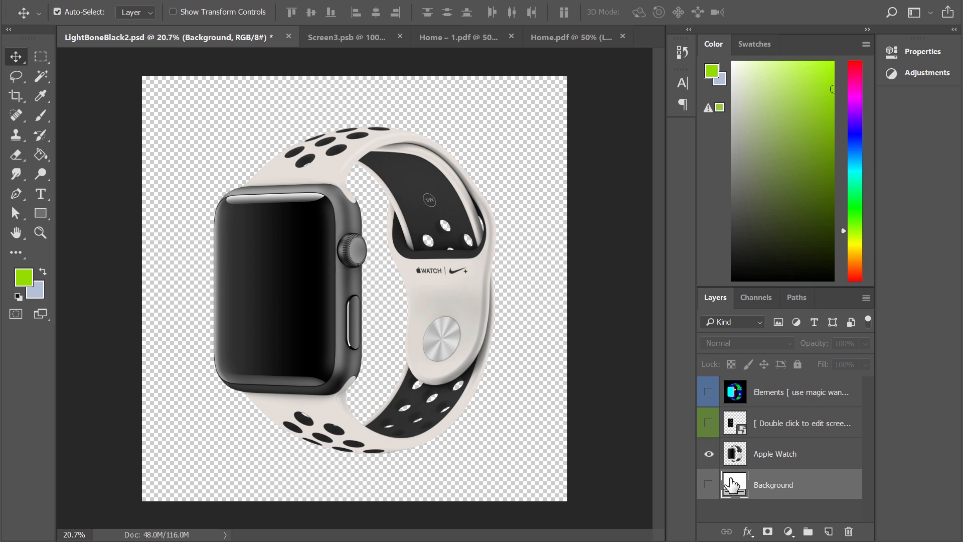
click(787, 456)
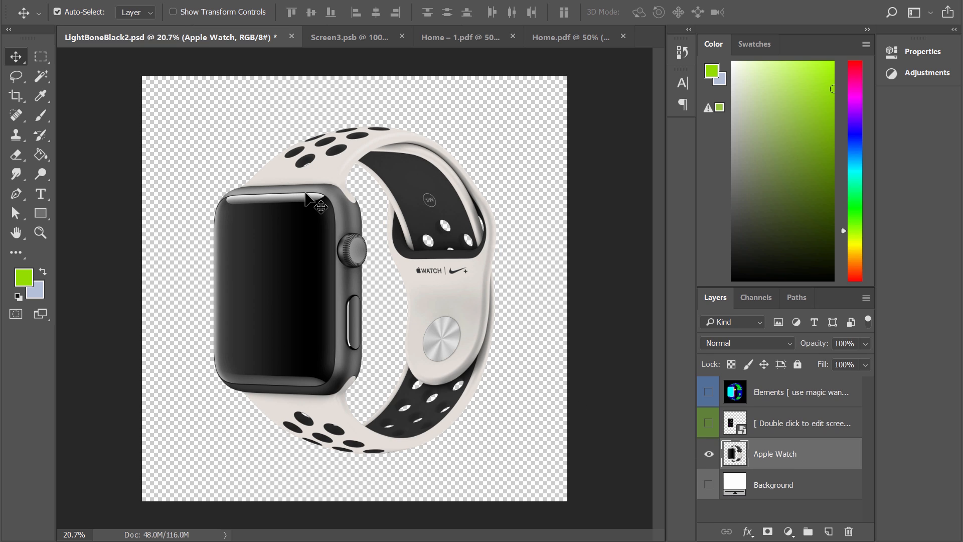
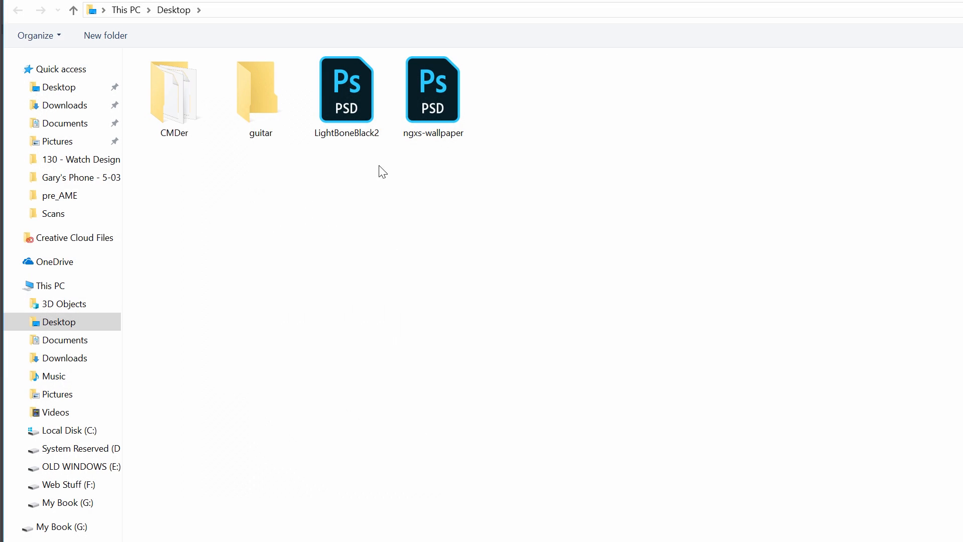
- Save the isolated Apple Watch document into the 130 - Watch Design folder
click(81, 159)
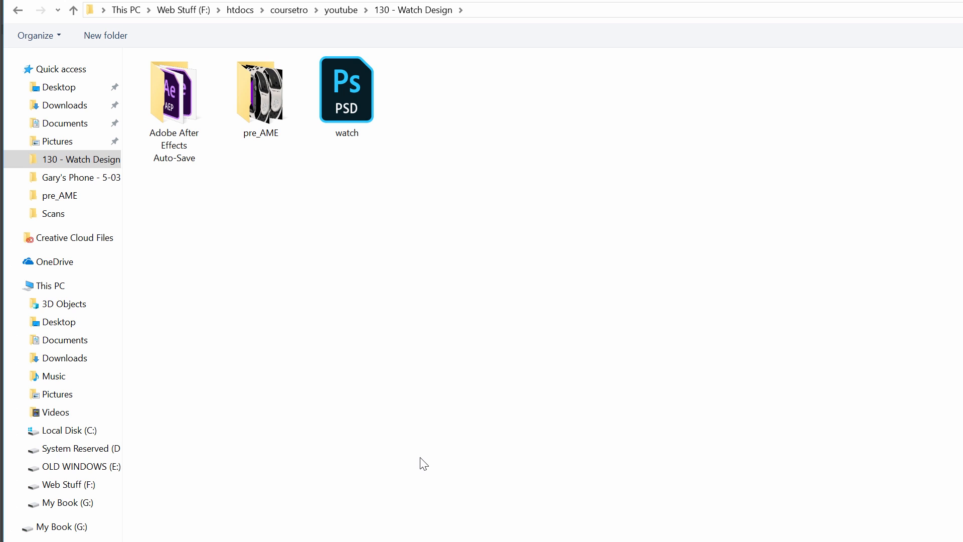
key(Return)
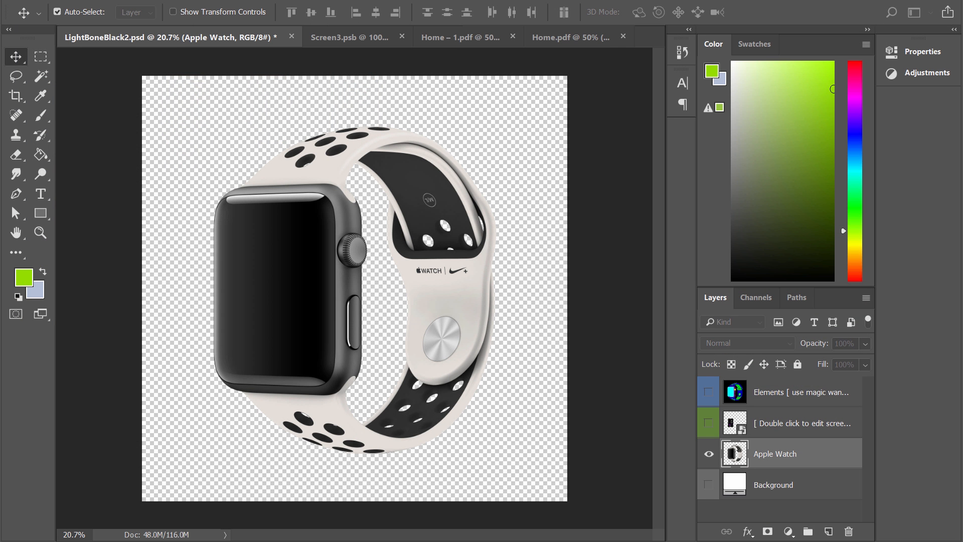
click(672, 129)
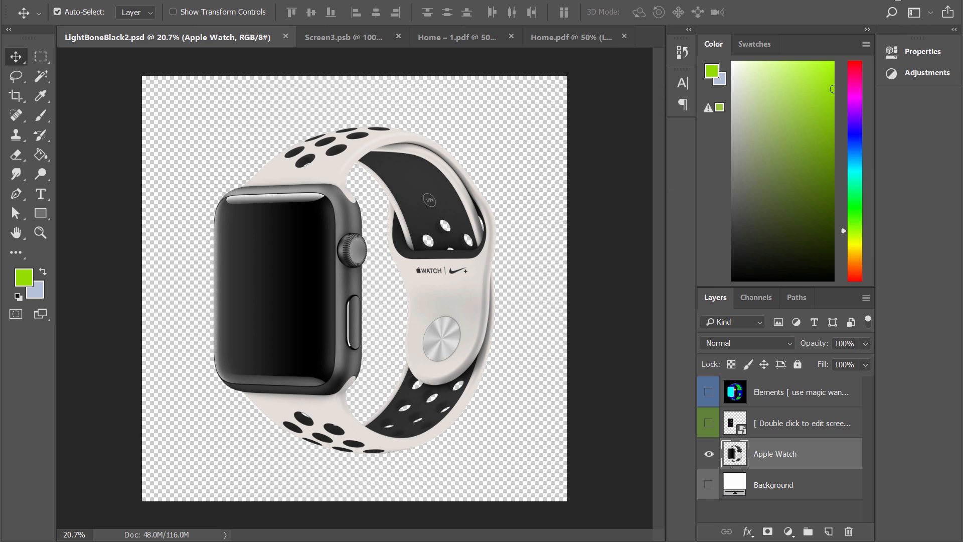
- Switch to After Effects, start a new project and open the settings for a new composition
click(898, 0)
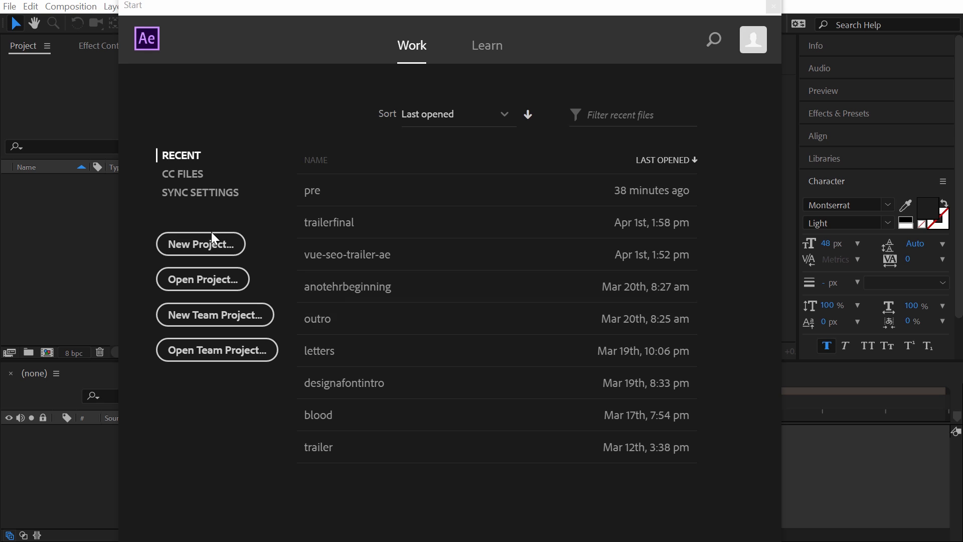
click(228, 245)
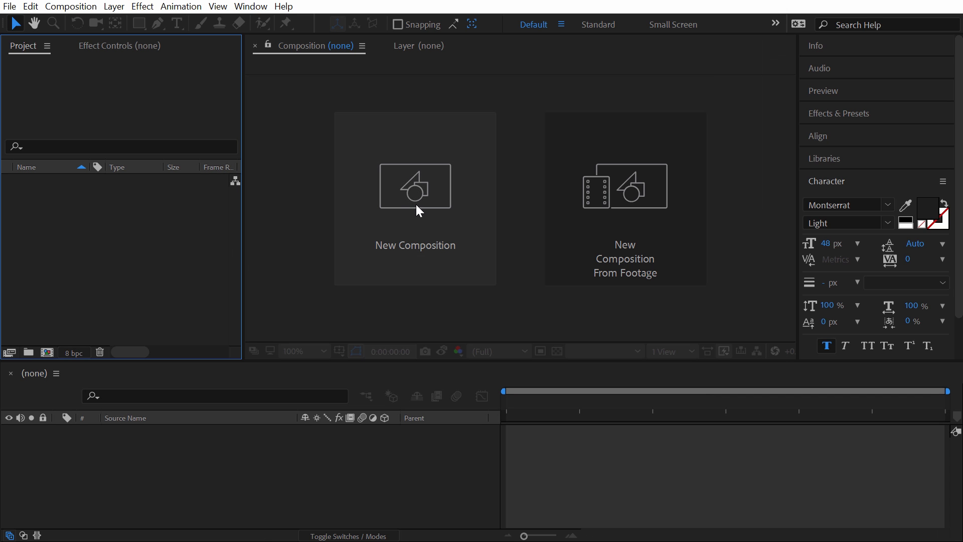
click(421, 245)
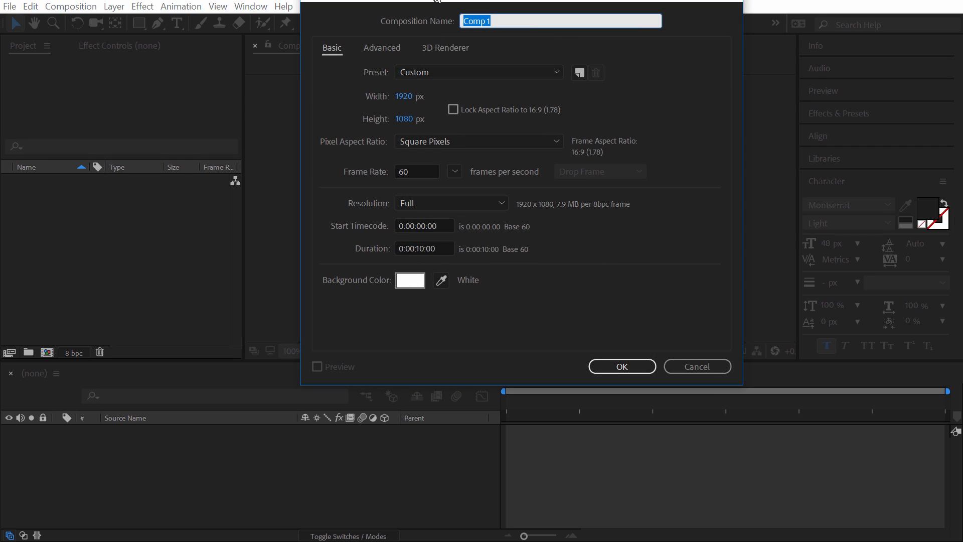
drag(436, 1, 414, 99)
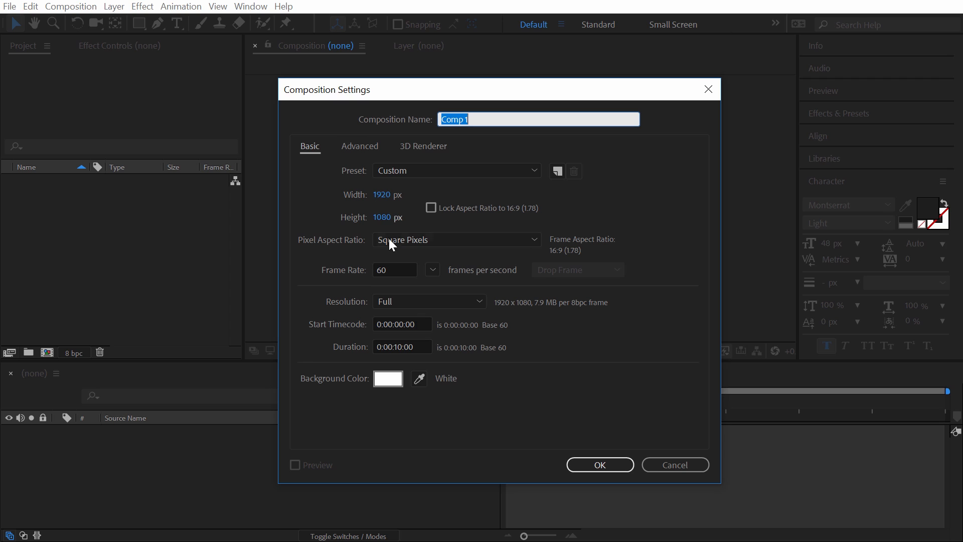
- Set the frame rate to 50 frames per second and create the 1920 x 1080 composition with its 10-second duration
click(399, 271)
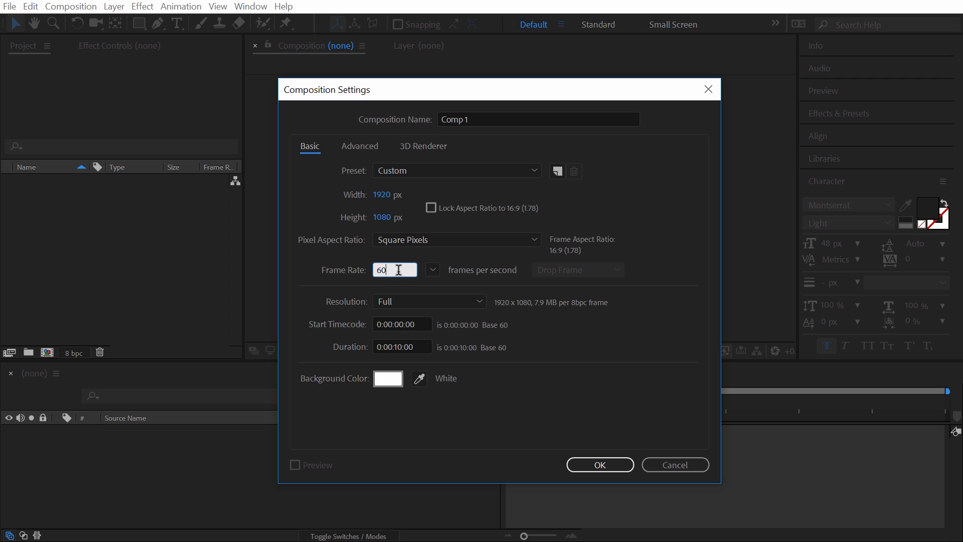
drag(399, 270, 377, 271)
click(399, 269)
drag(400, 269, 377, 267)
text(50)
click(425, 287)
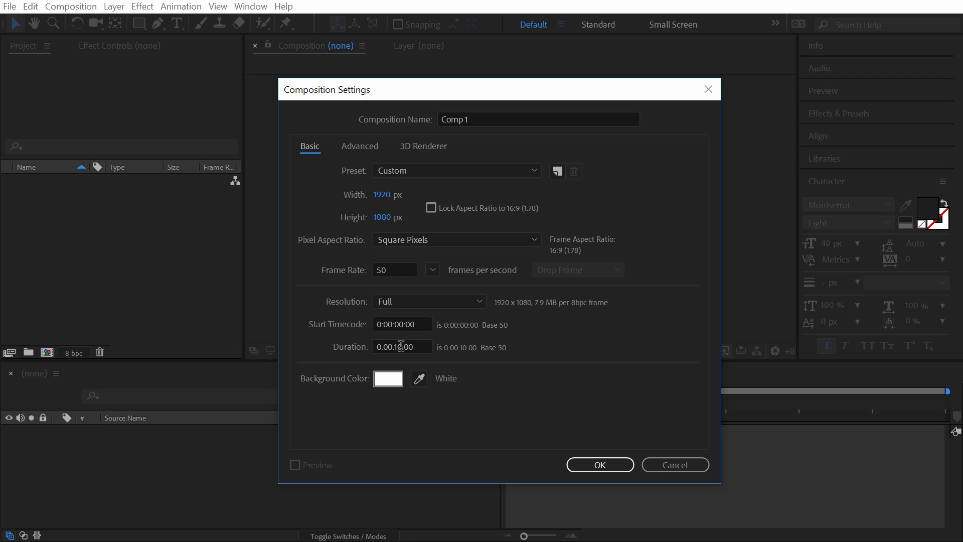
drag(401, 346, 394, 346)
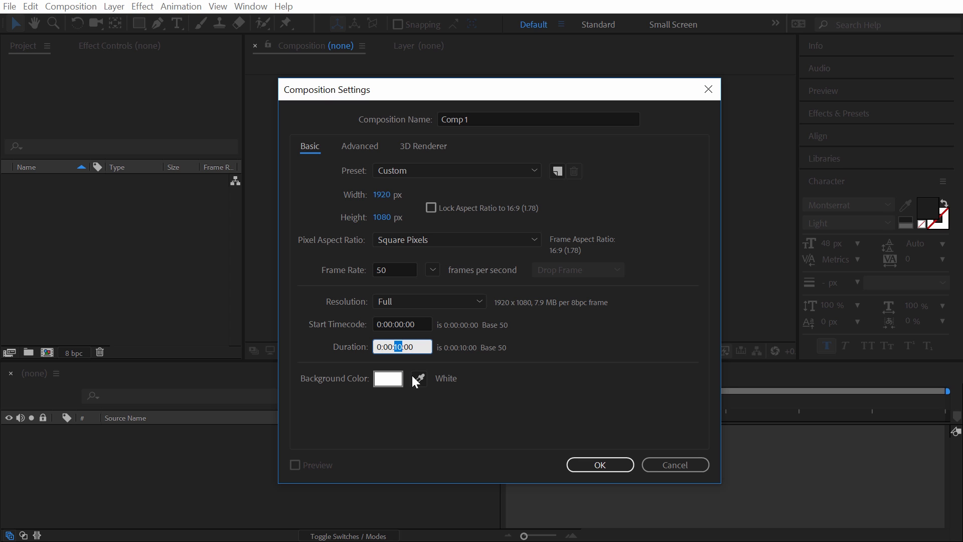
click(614, 462)
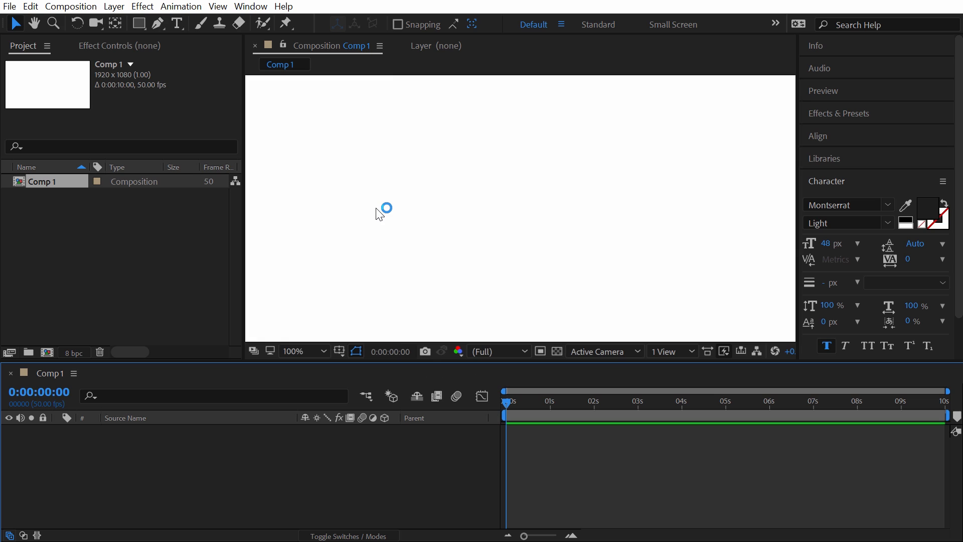
scroll(450, 194, down, 3)
scroll(450, 194, up, 2)
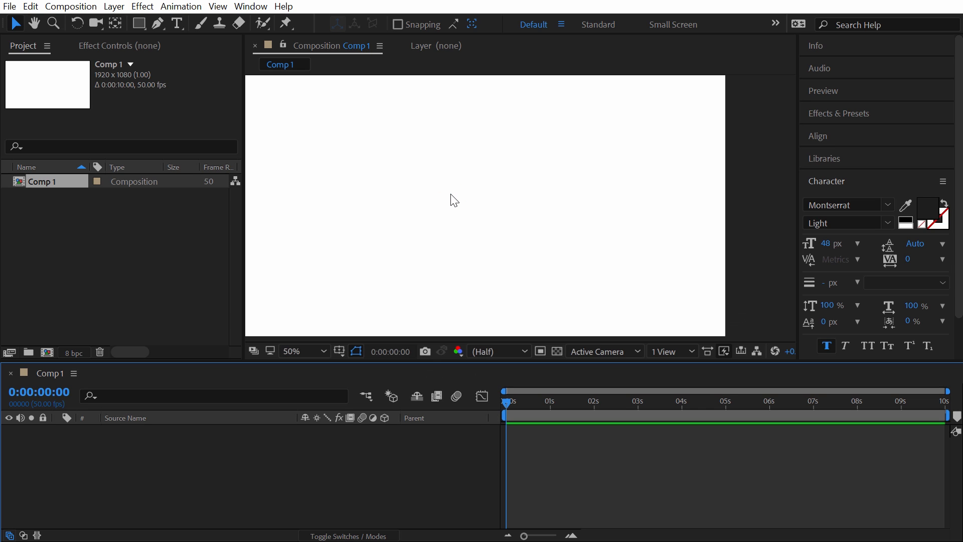
scroll(451, 194, down, 1)
key(space)
drag(469, 184, 515, 188)
scroll(520, 206, up, 2)
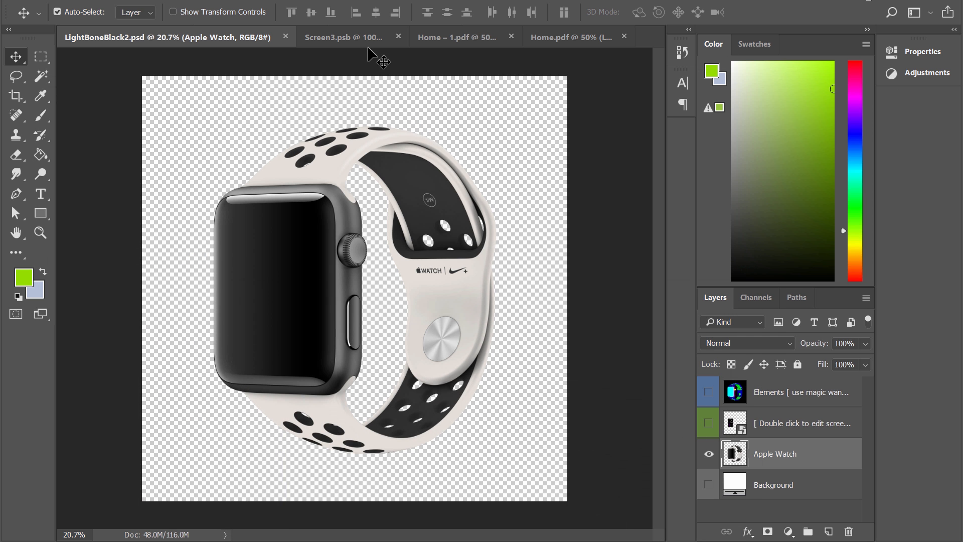
- Switch back to Photoshop and bring up the thursday screen in Home – 1.pdf
click(458, 37)
key(ctrl)
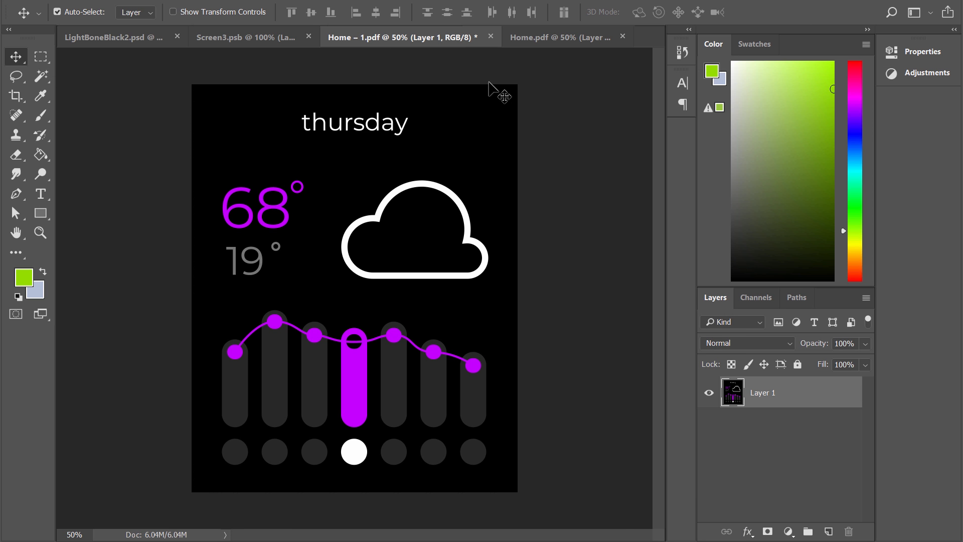
- Export the wednesday screen from Home.pdf for web as a PNG-8 image named screen1-new in the 130 - Watch Design folder
click(565, 37)
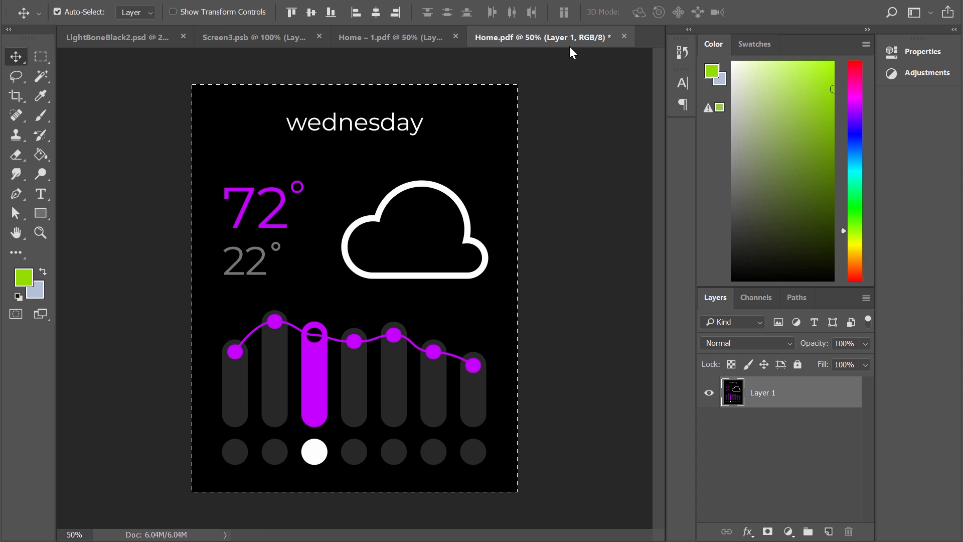
click(391, 40)
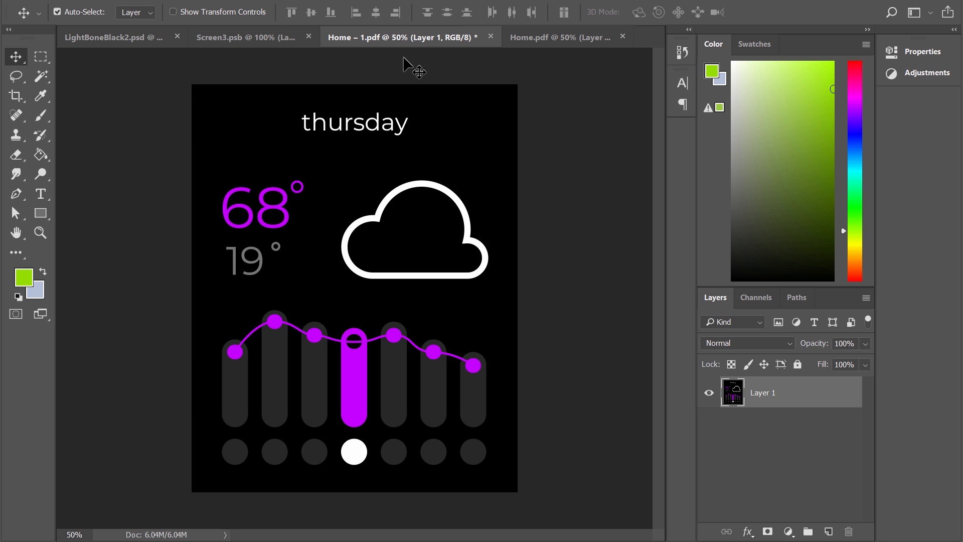
click(559, 40)
key(ctrl)
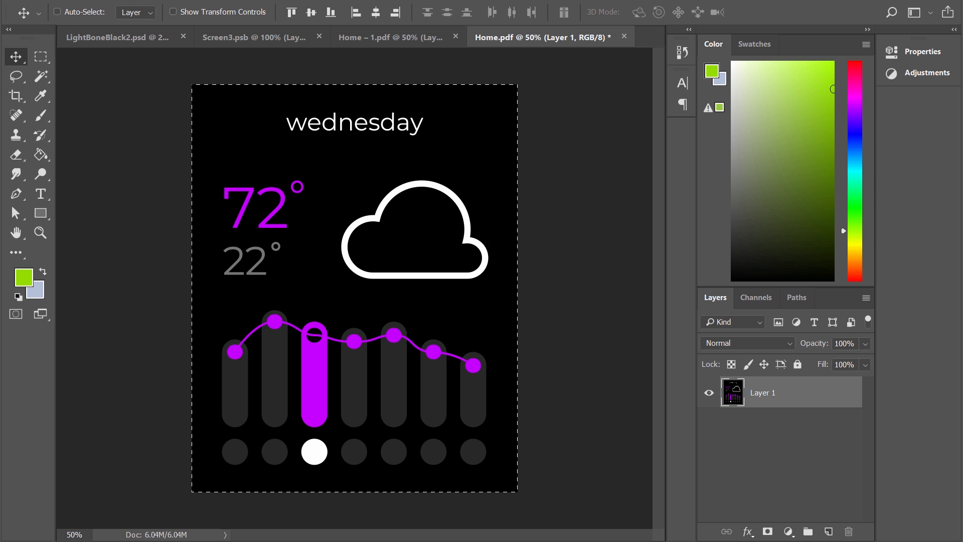
key(ctrl+alt+shift+s)
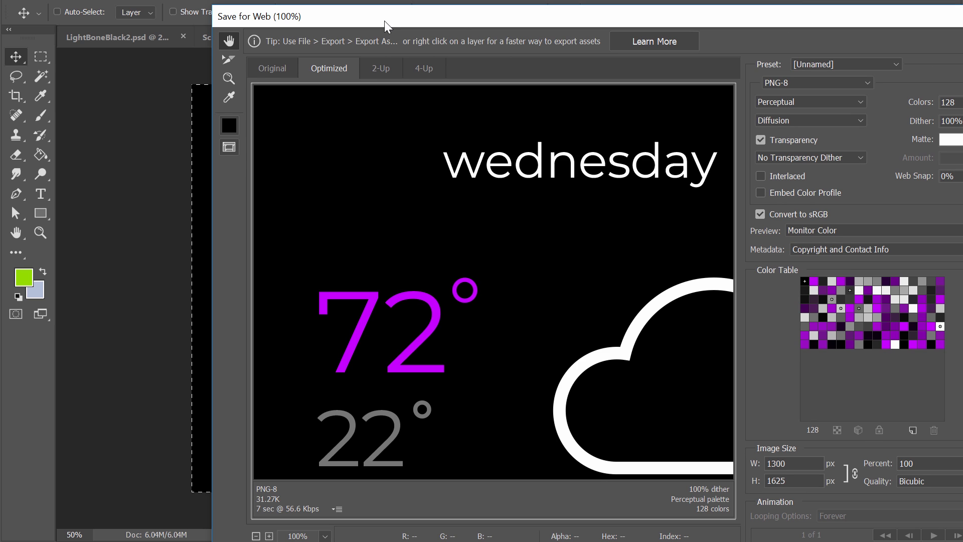
drag(386, 26, 263, 0)
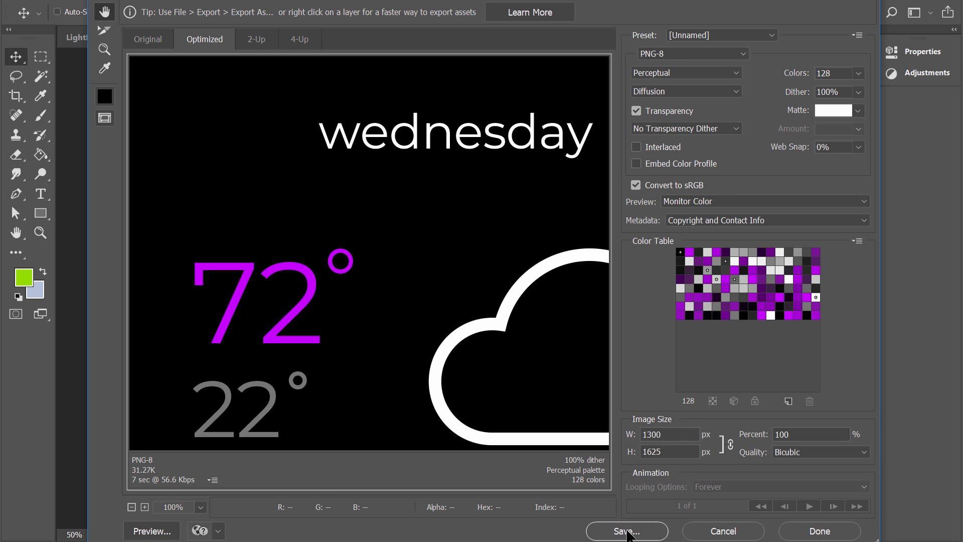
click(631, 533)
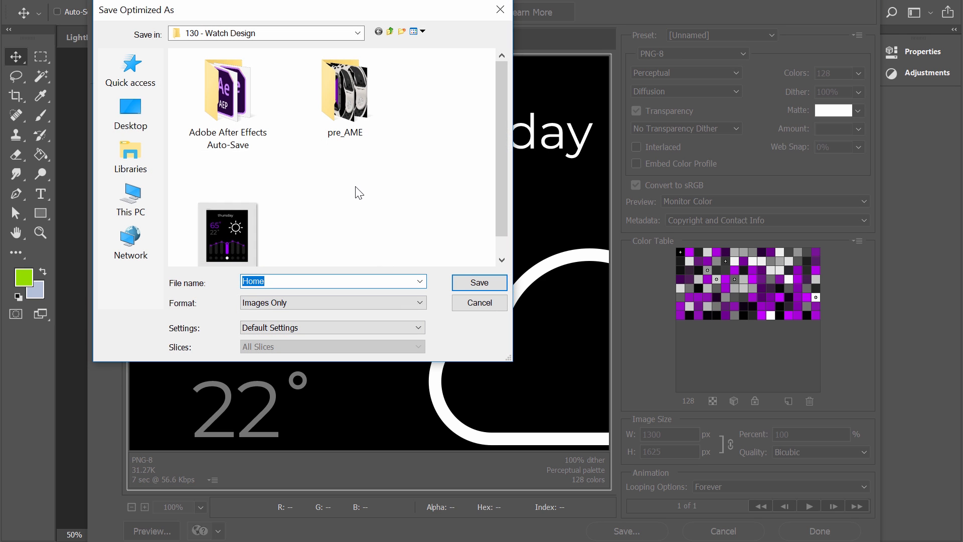
text(screen1)
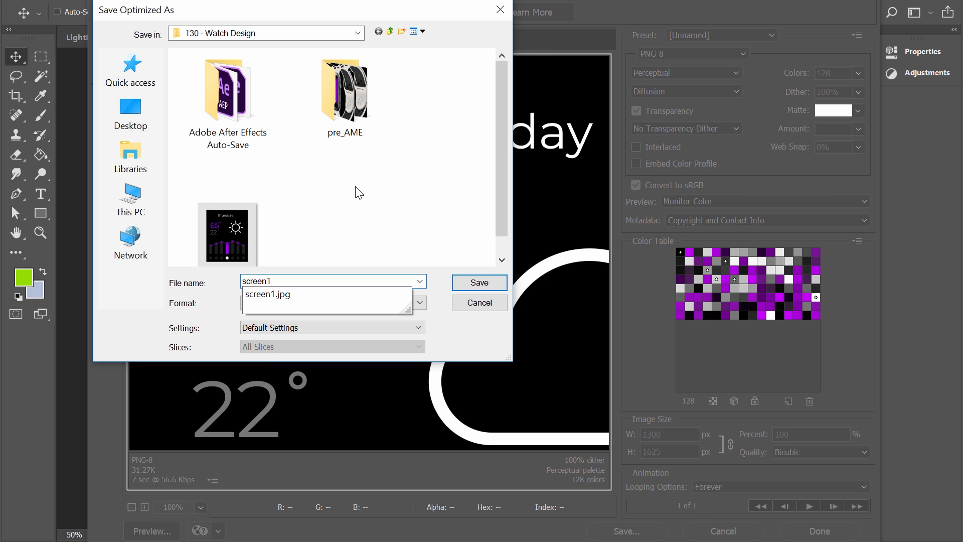
key(Return)
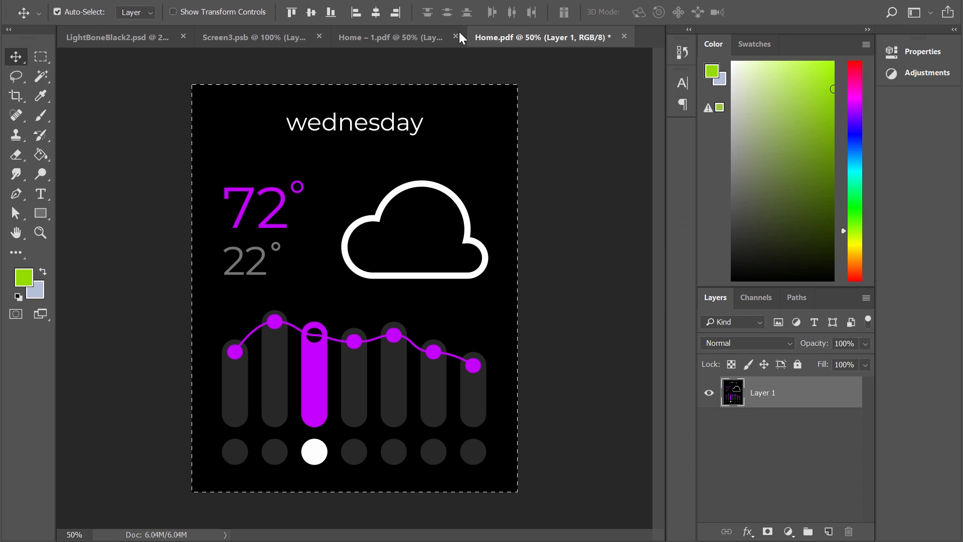
- Export the thursday screen from Home – 1.pdf for web as a PNG-8 image named screen2-new
click(461, 38)
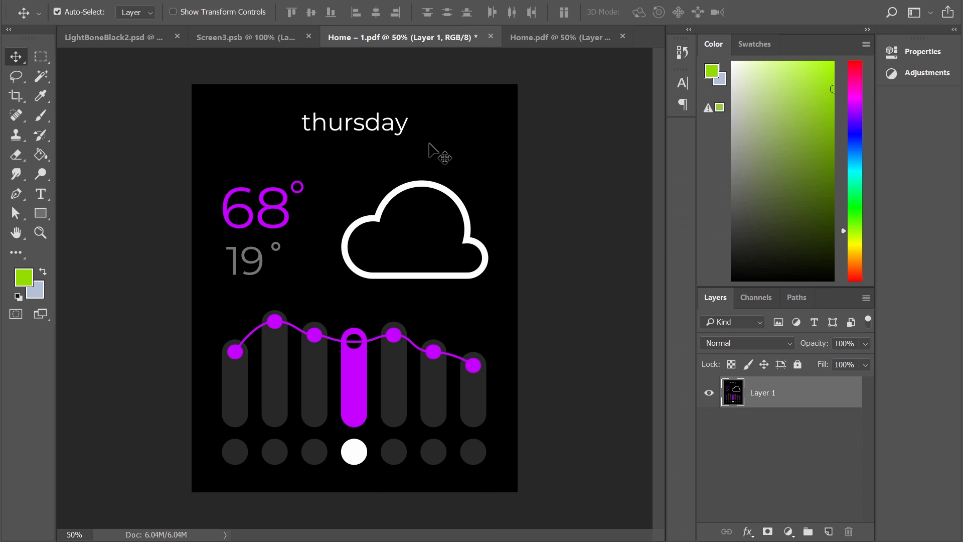
key(ctrl)
key(ctrl+alt+shift+s)
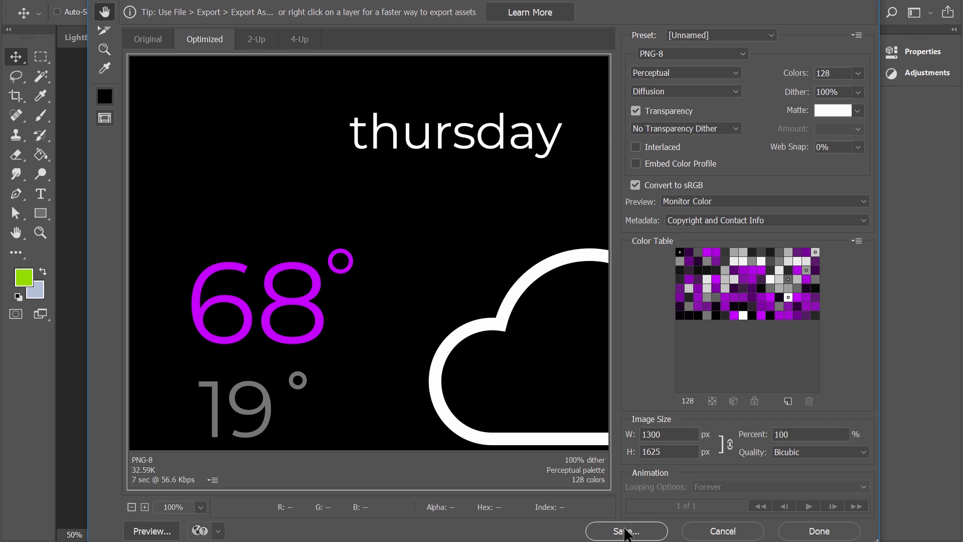
key(Return)
text(screen2-new)
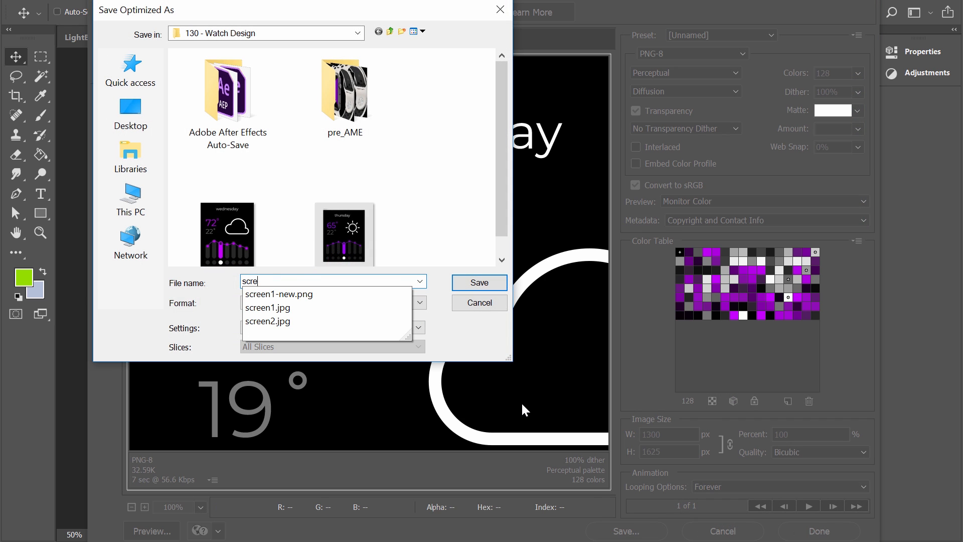
key(Return)
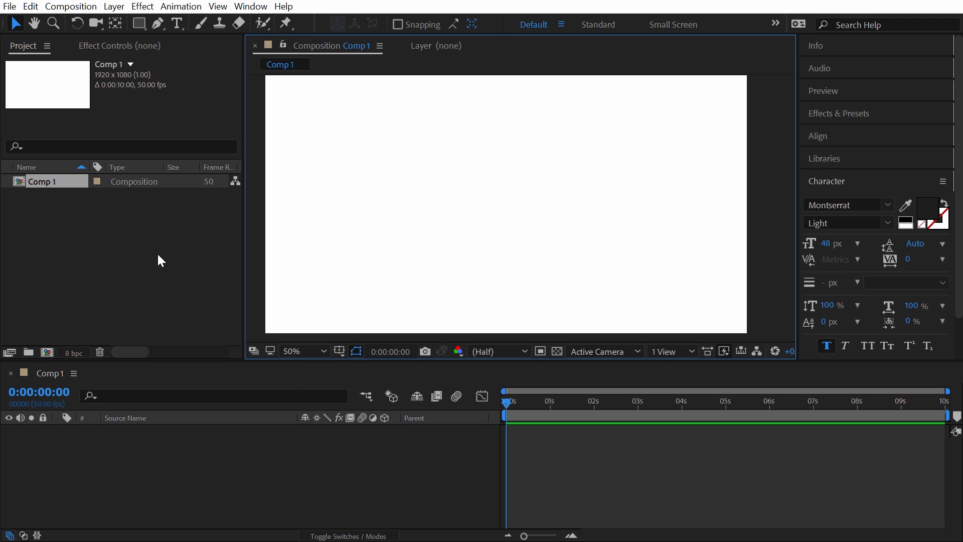
- Switch to After Effects and import LightBoneBlack2.psd, screen1-new and screen2-new as footage
click(159, 256)
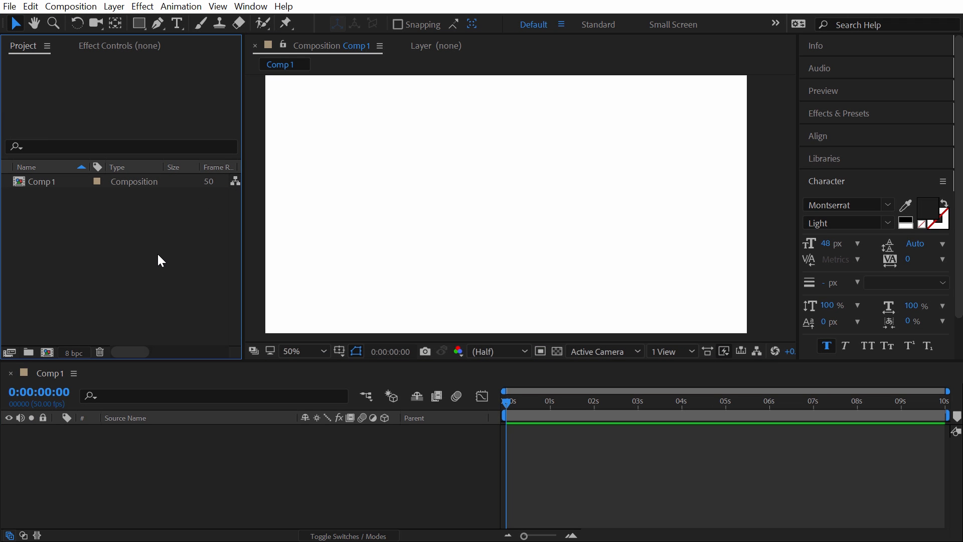
double_click(164, 232)
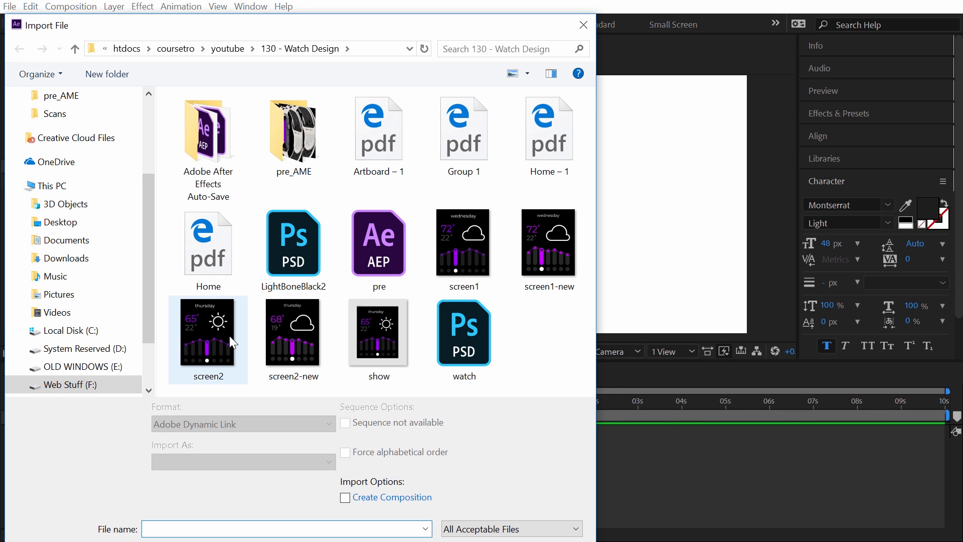
click(517, 253)
ctrl+click(295, 362)
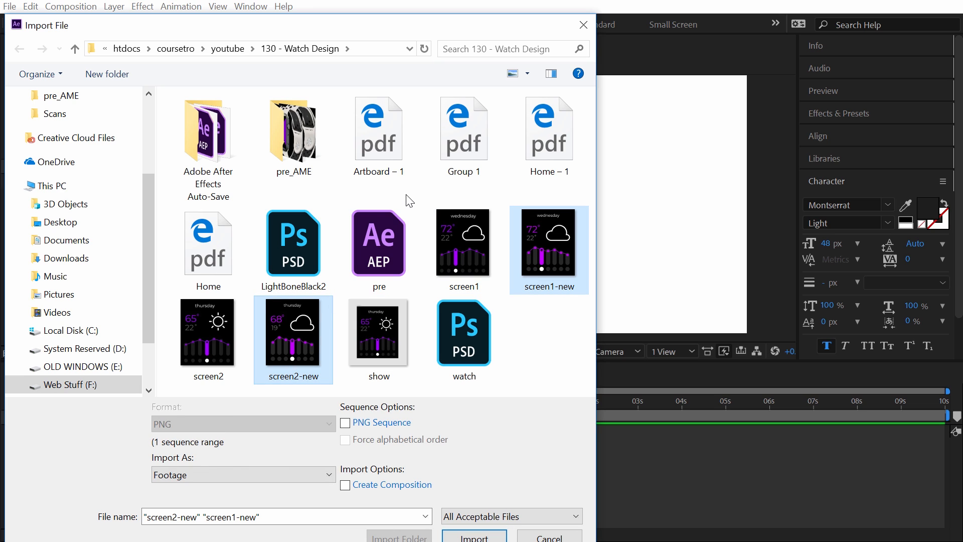
ctrl+click(298, 255)
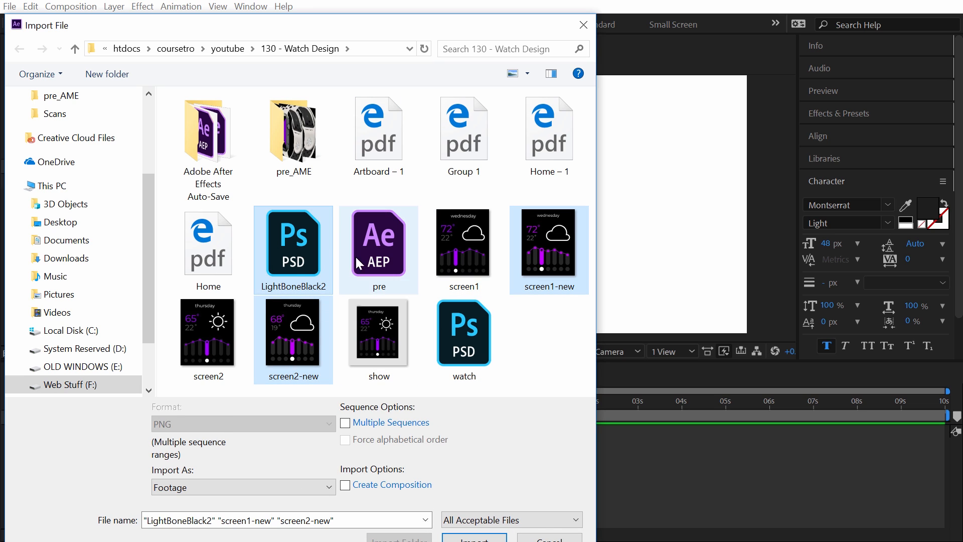
click(474, 537)
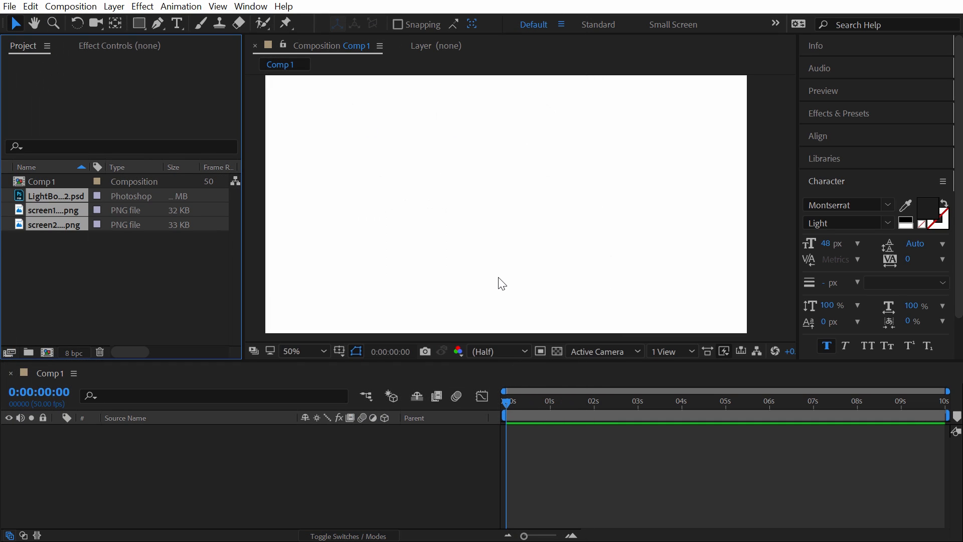
click(176, 276)
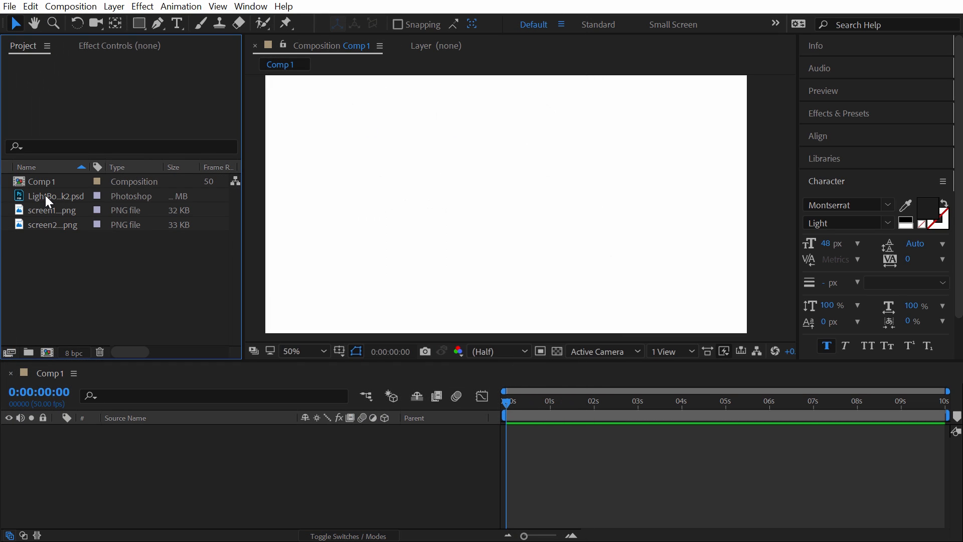
- Add LightBoneBlack2.psd to Comp 1 and scale the layer down proportionally until the whole watch fits the frame
drag(45, 195, 617, 247)
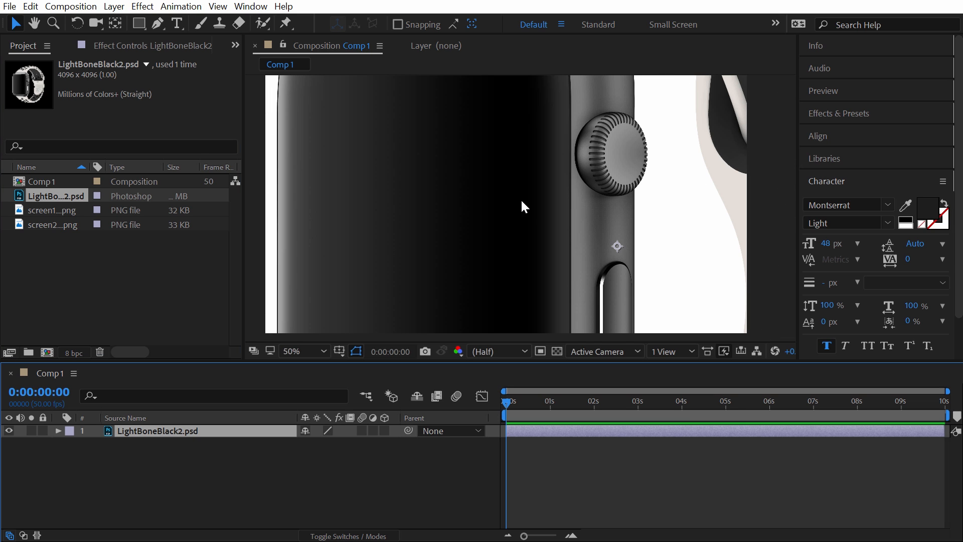
scroll(501, 183, down, 7)
scroll(501, 183, up, 3)
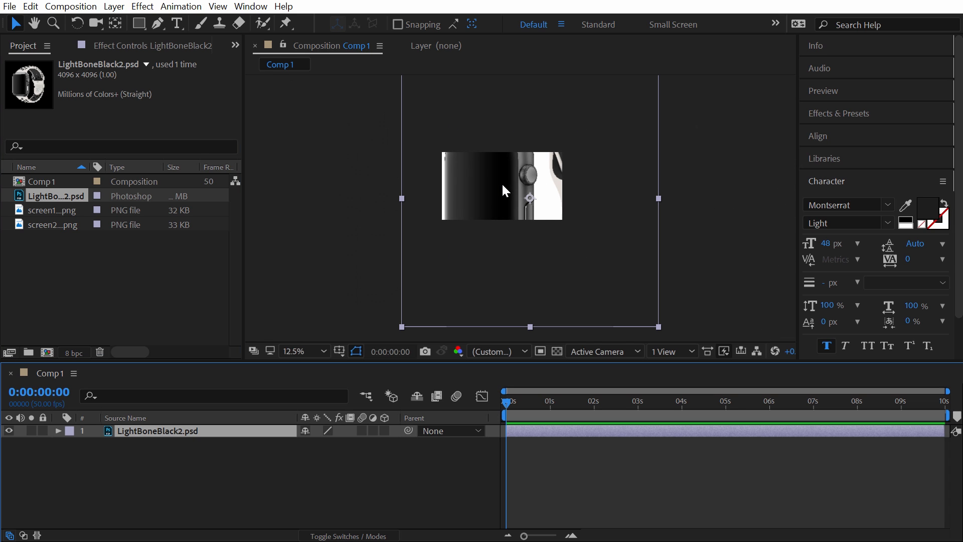
drag(658, 326, 536, 242)
scroll(523, 201, up, 4)
scroll(524, 201, down, 1)
key(v)
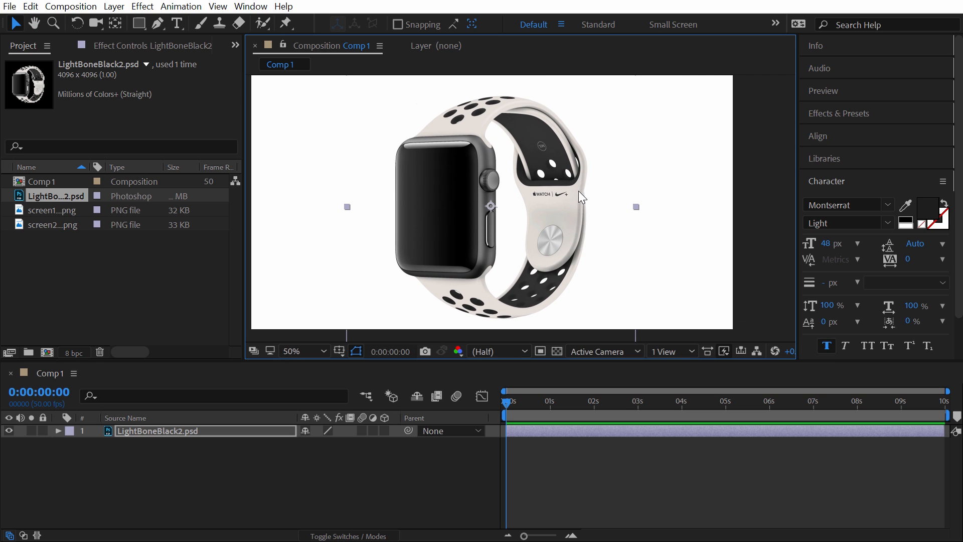
- Enlarge the watch layer proportionally and reposition it so the watch fills the frame height with its face left of centre
drag(451, 160, 432, 138)
drag(393, 113, 391, 136)
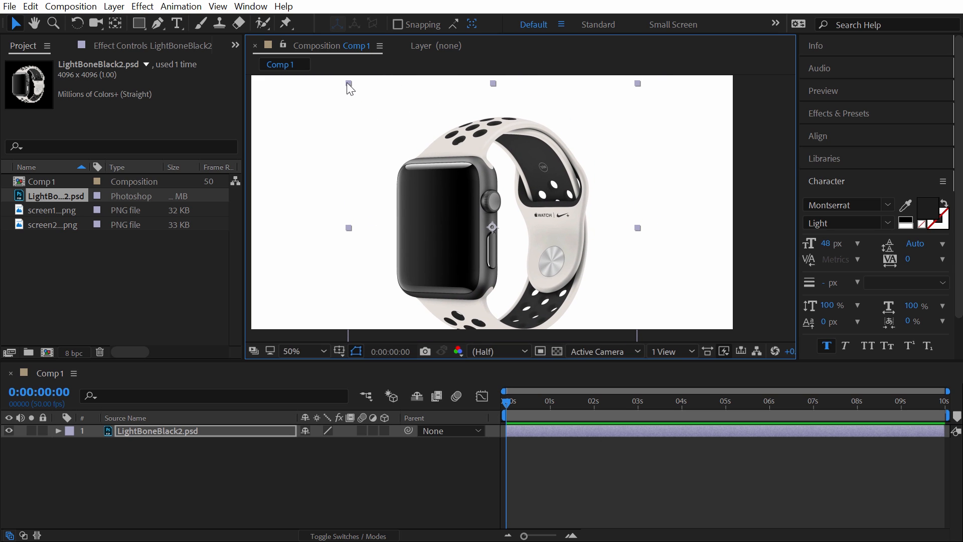
drag(348, 83, 294, 29)
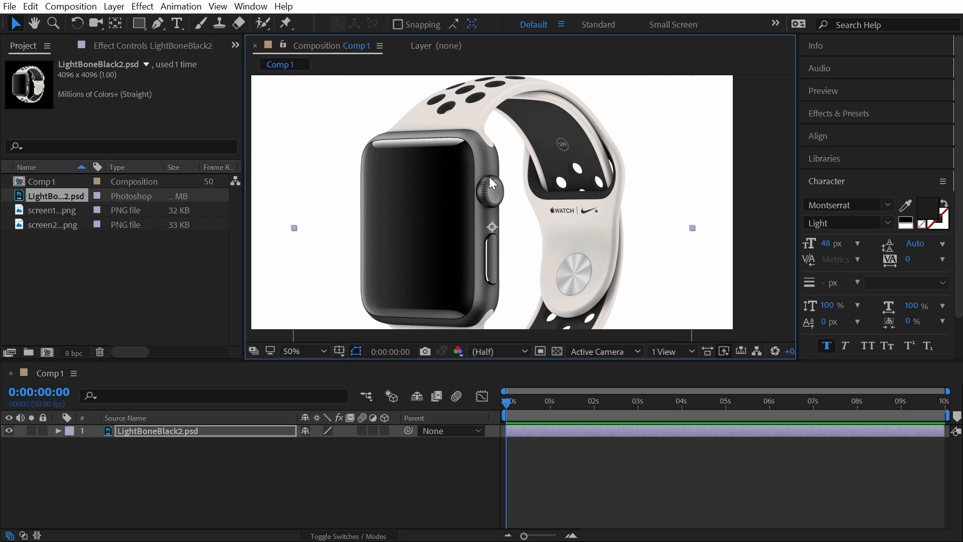
drag(489, 176, 524, 156)
key(h)
key(v)
click(742, 166)
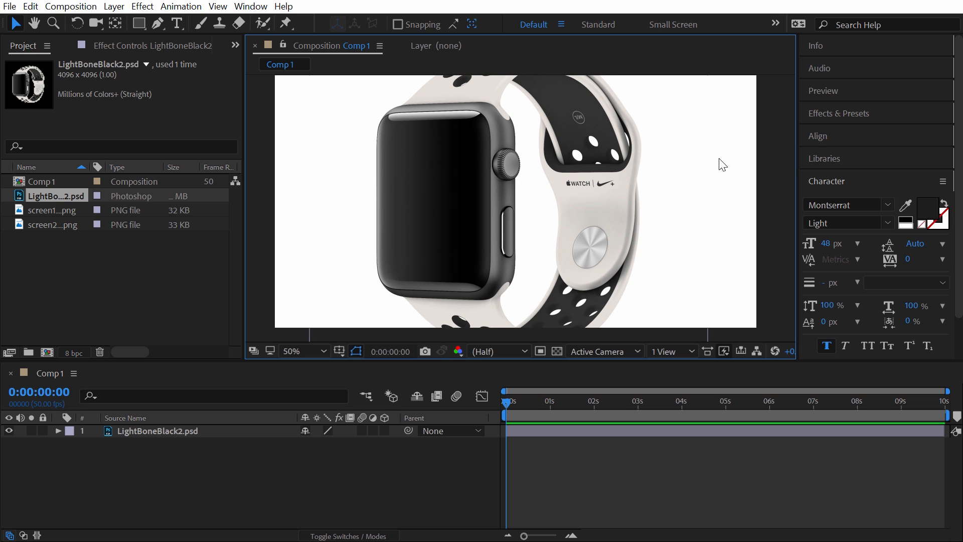
- Save the After Effects project under a new name in the 130 - Watch Design folder
key(ctrl+s)
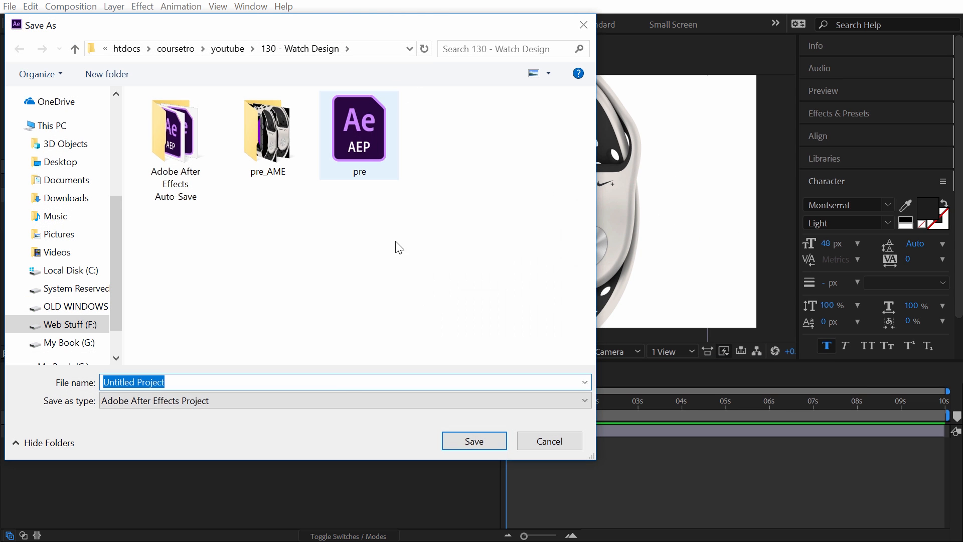
text(p)
key(Return)
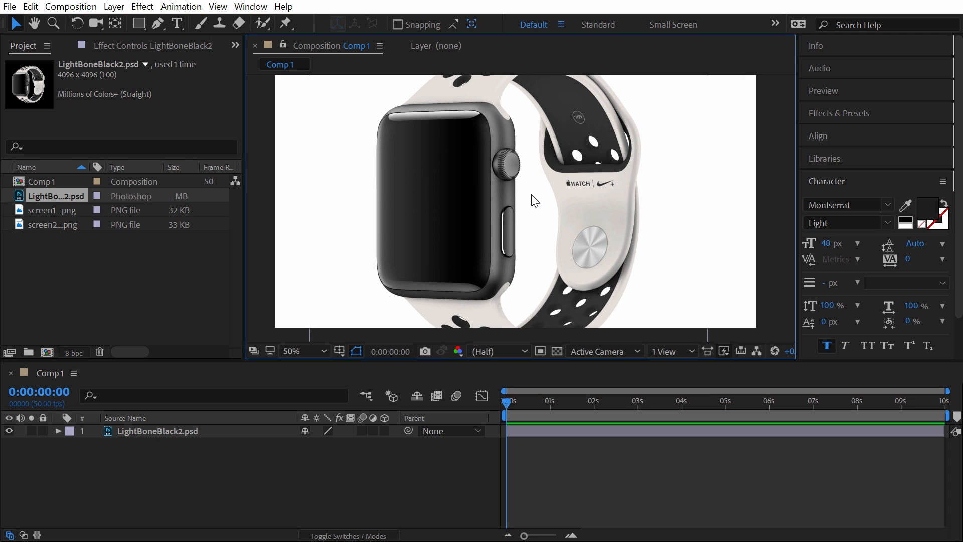
- Shift the watch layer slightly to the right within the composition frame
click(506, 195)
drag(504, 191, 543, 172)
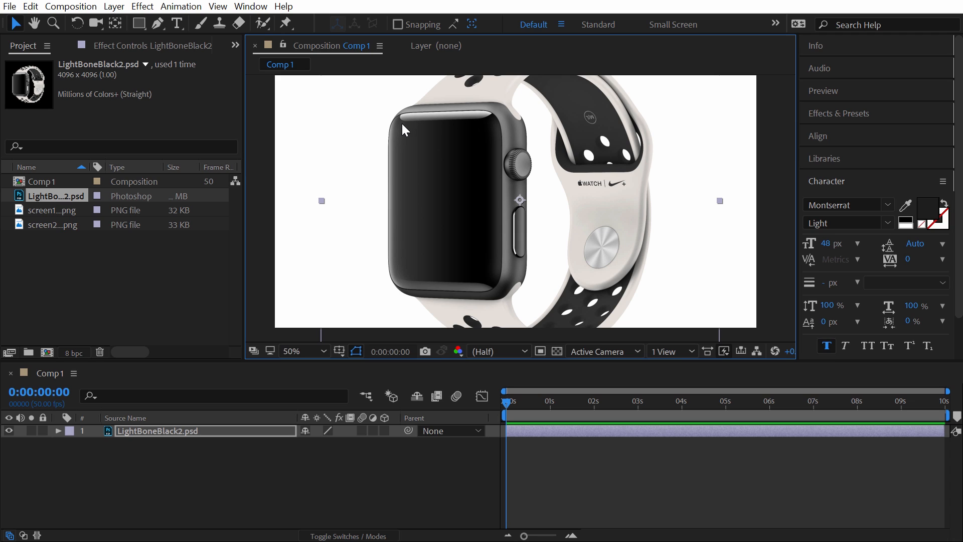
click(294, 134)
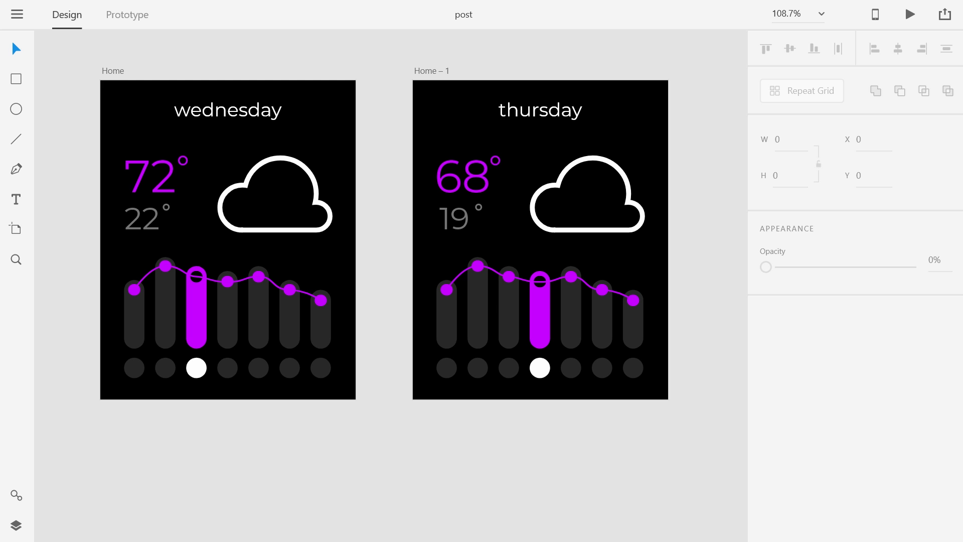
- Add screen1-new.png to Comp 1 above the watch layer and position it over the watch with its upper edge inside the frame
click(445, 70)
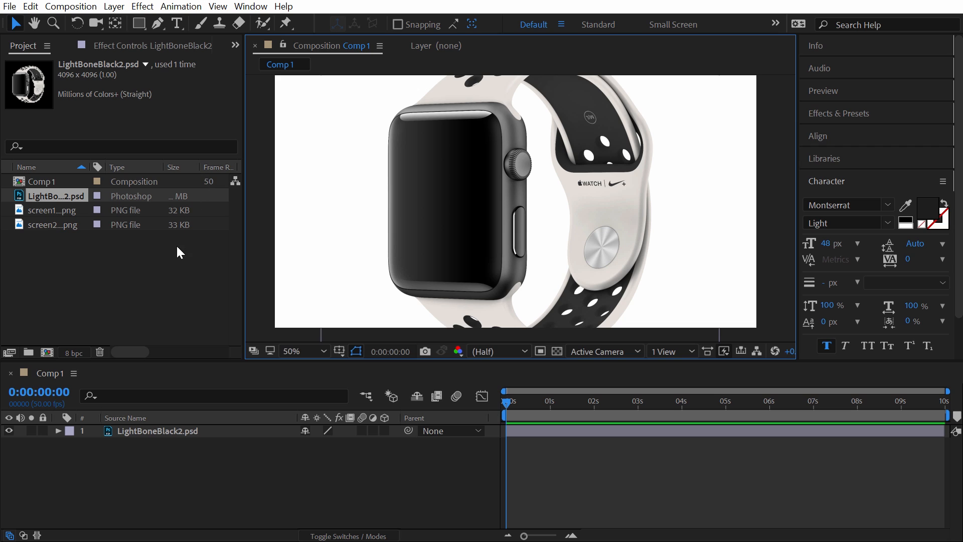
click(56, 211)
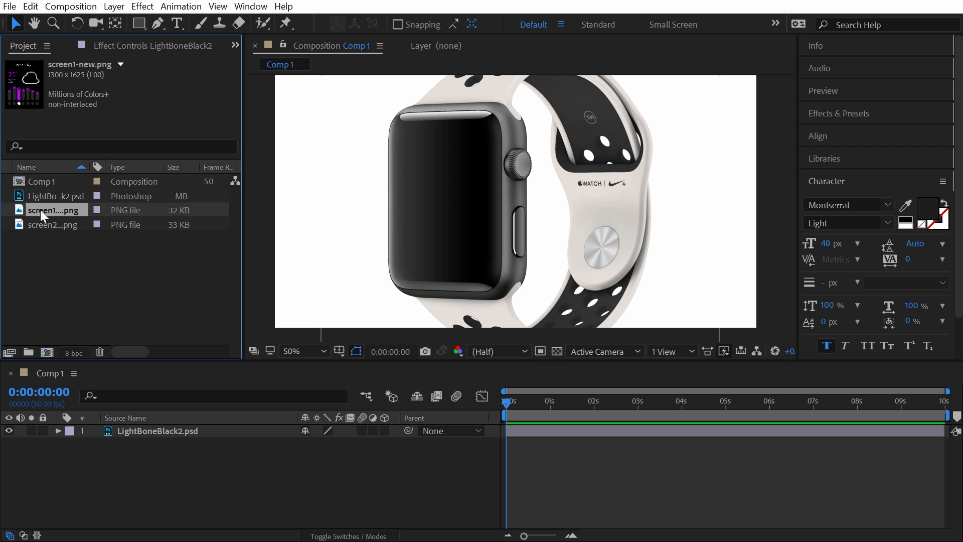
drag(44, 210, 524, 238)
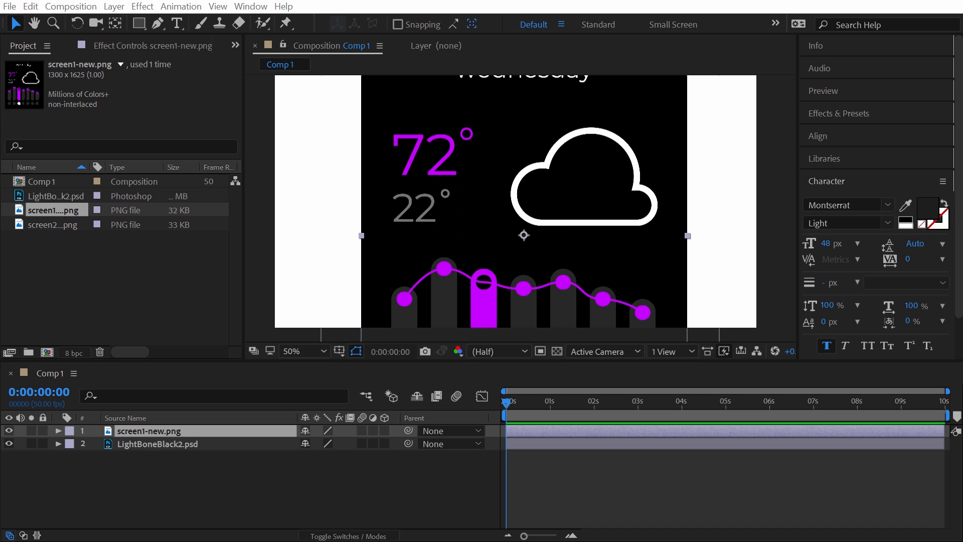
drag(446, 149, 453, 213)
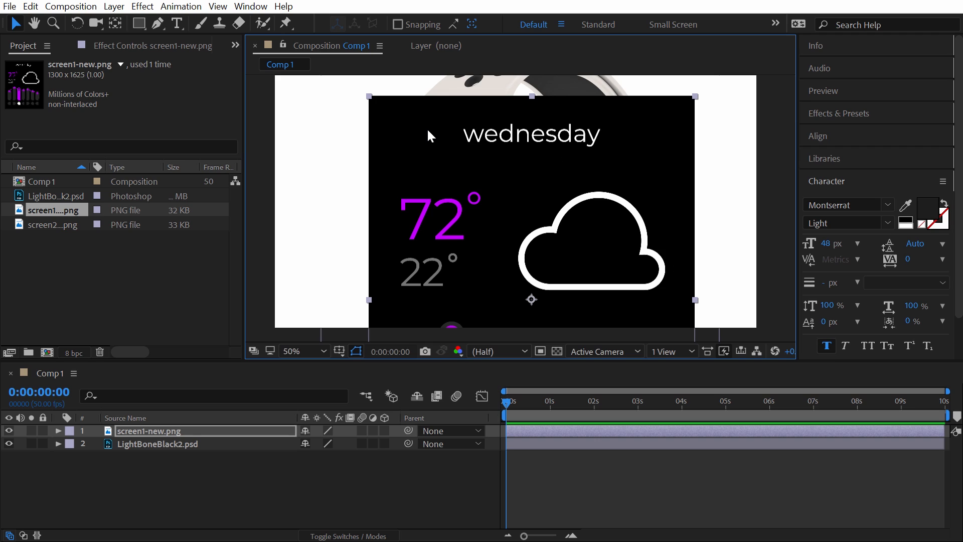
drag(430, 140, 412, 128)
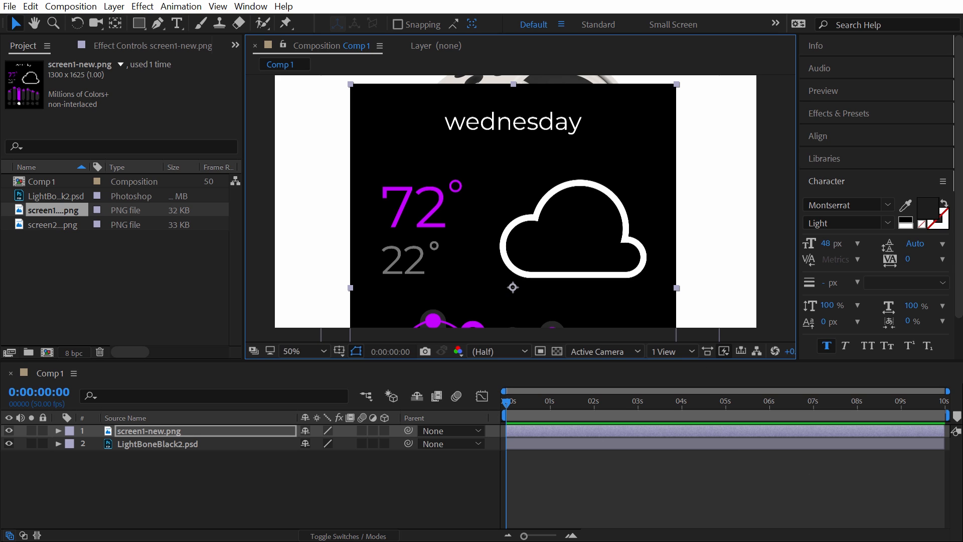
- Pre-compose the screen1-new.png layer in Comp 1 into a new composition named ui
click(117, 7)
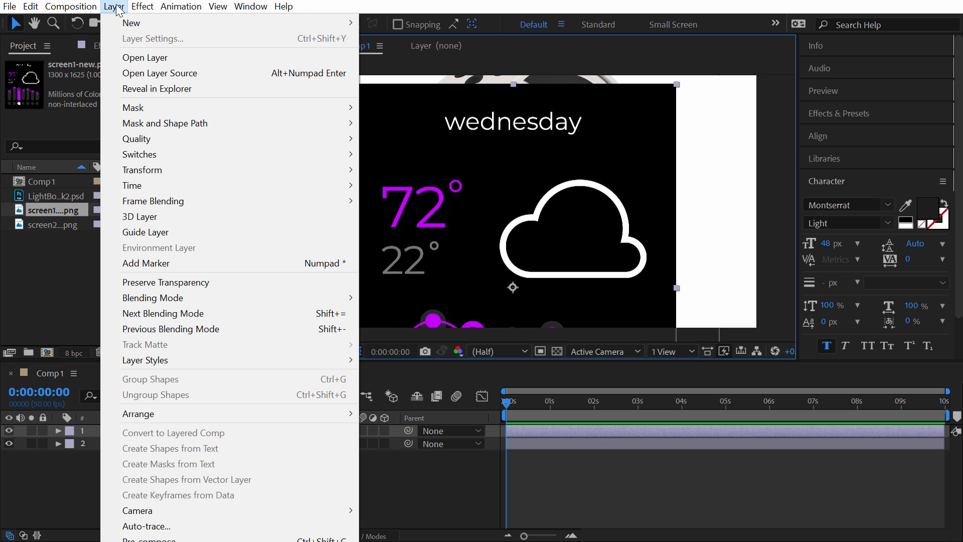
click(216, 539)
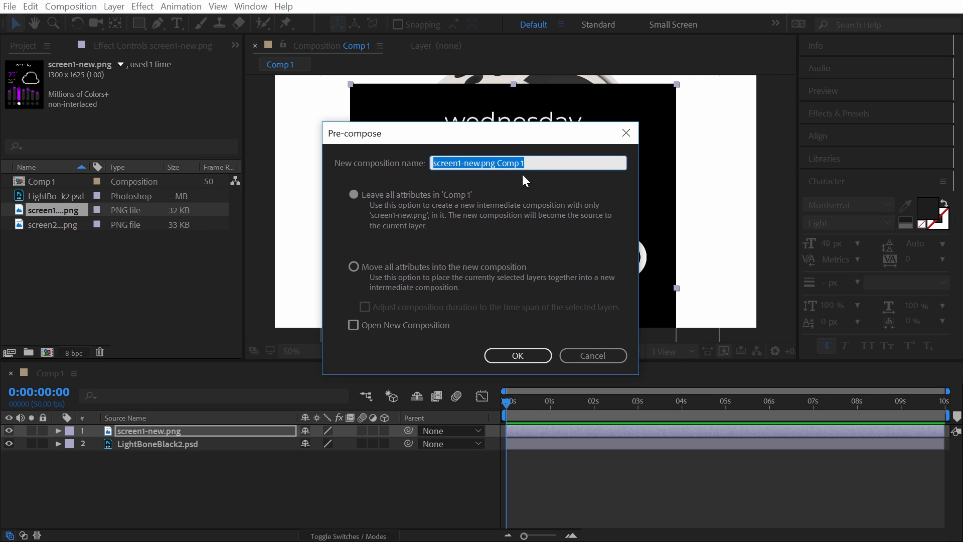
click(542, 163)
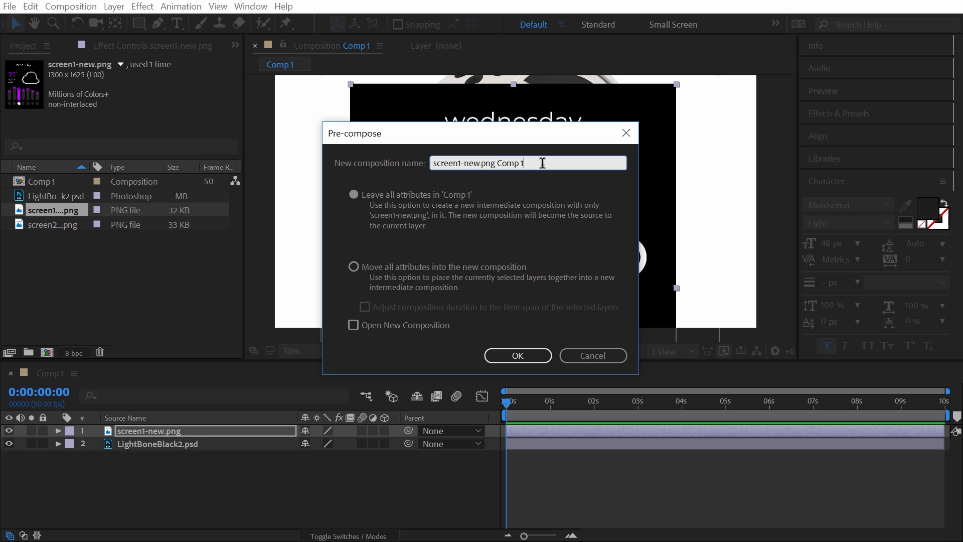
drag(551, 163, 431, 163)
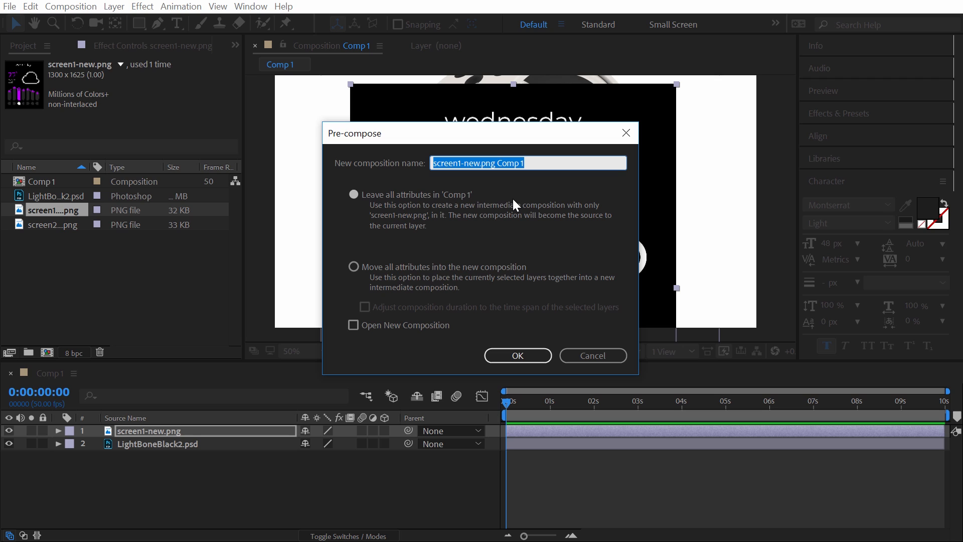
text(ui)
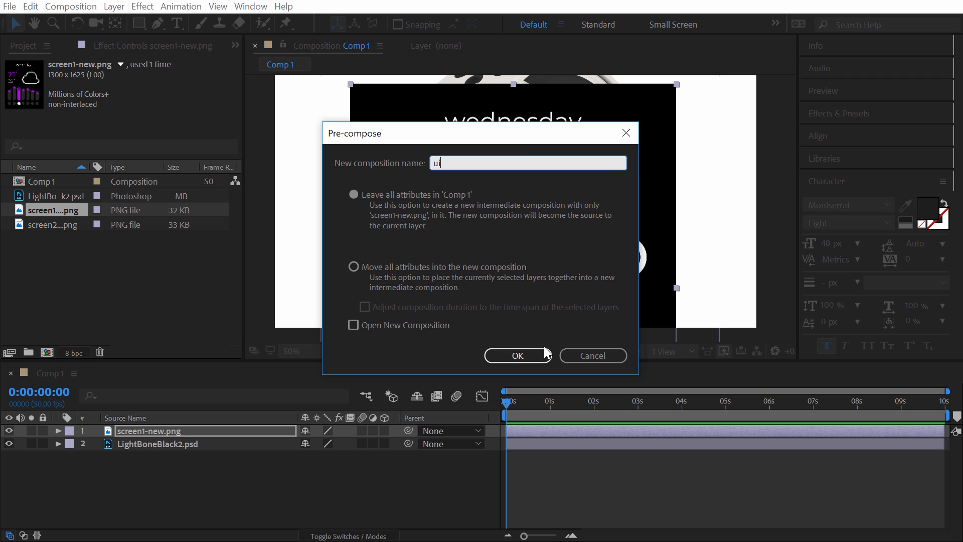
click(522, 354)
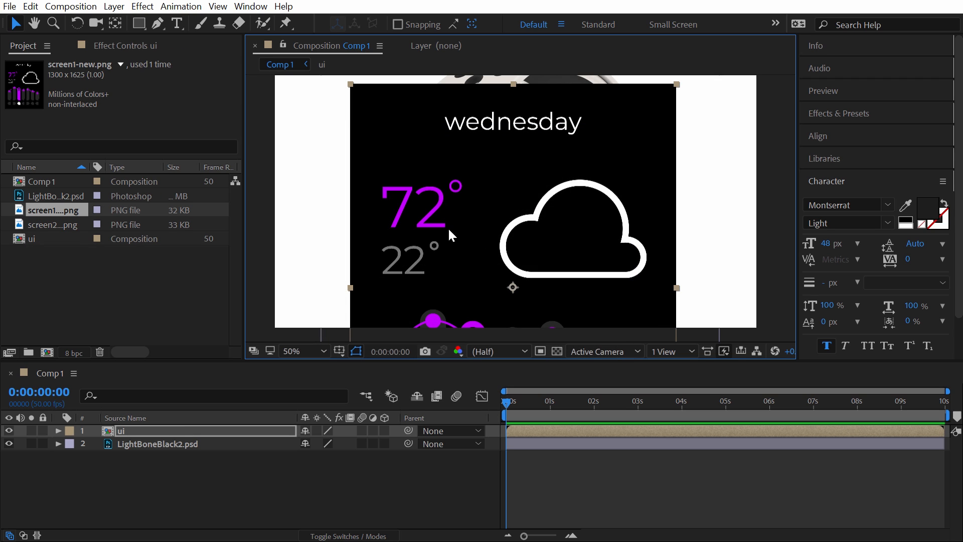
- Open the ui composition and examine the whole screen1-new.png layer inside it
click(170, 430)
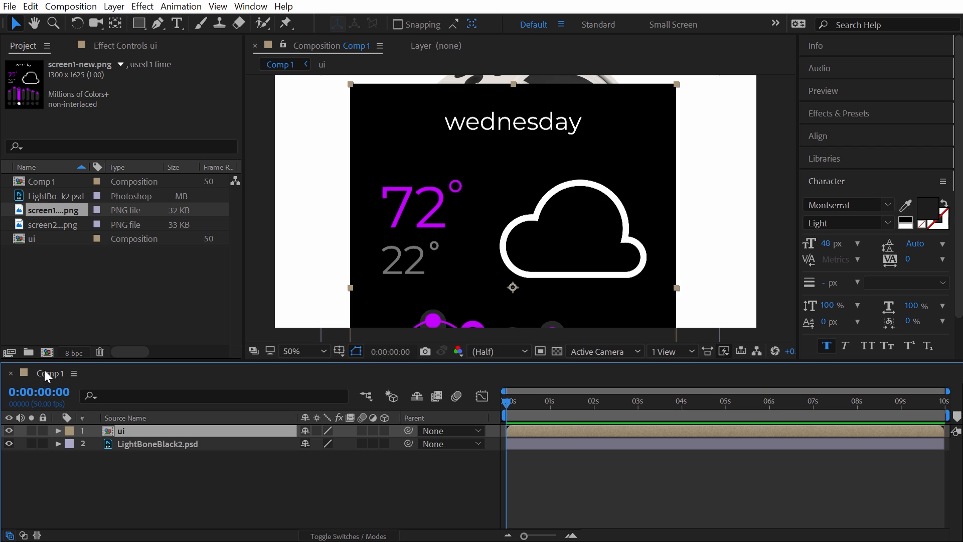
double_click(120, 427)
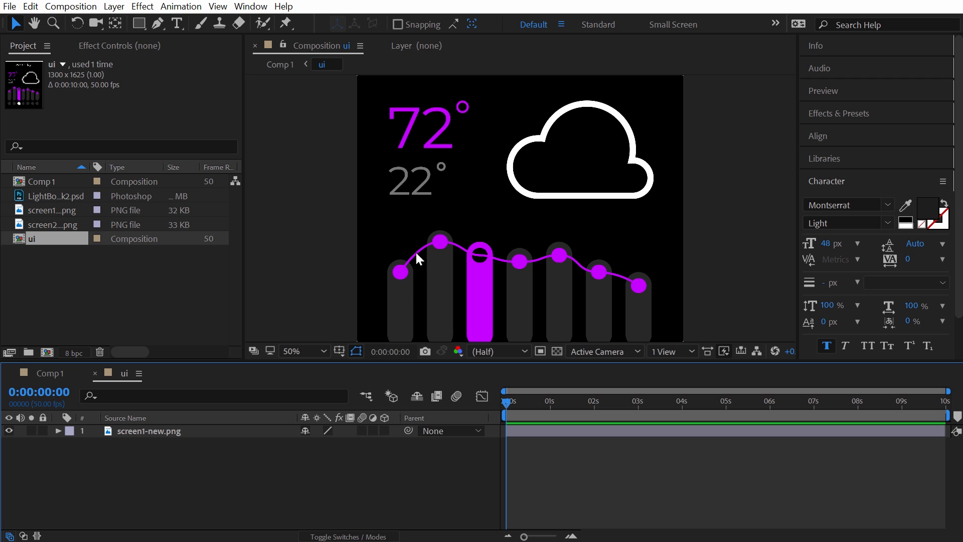
click(159, 433)
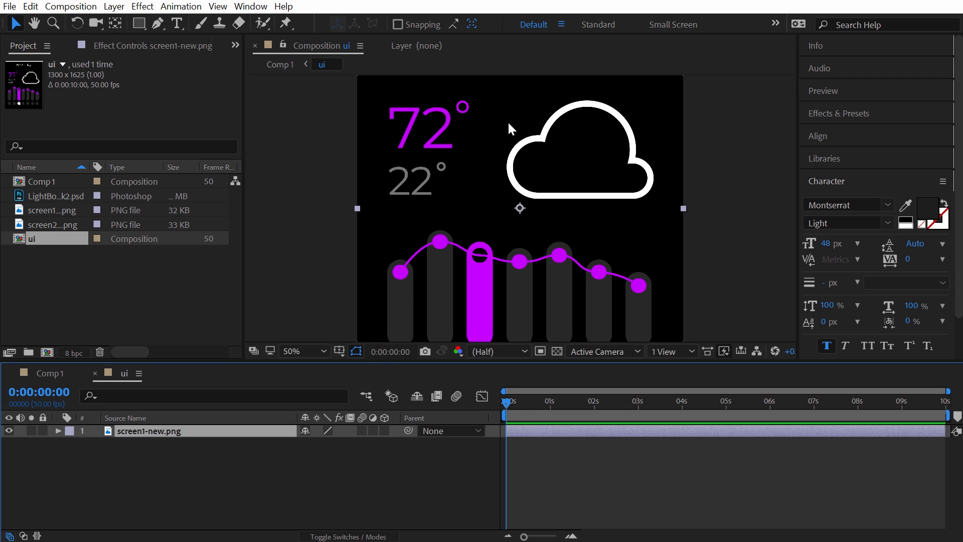
scroll(684, 142, down, 2)
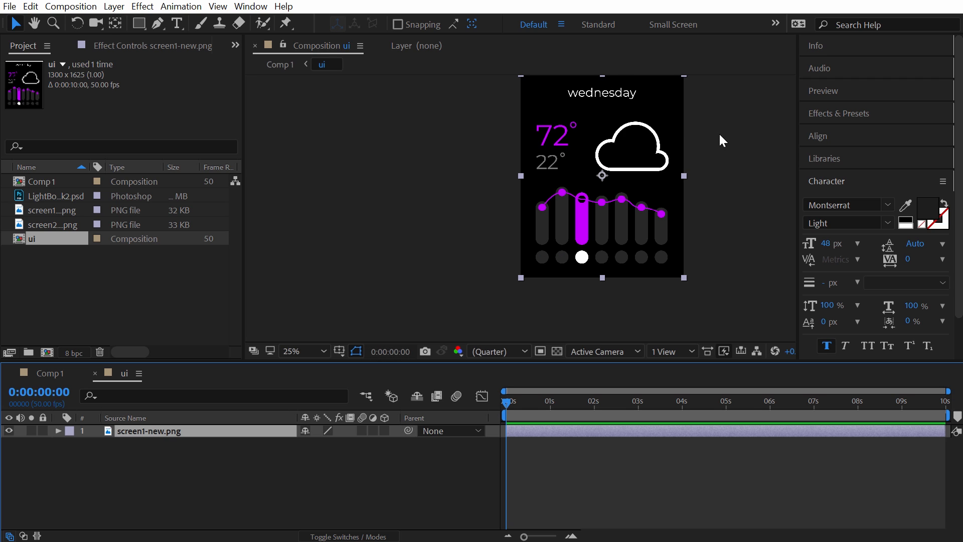
key(h)
drag(718, 140, 601, 171)
key(v)
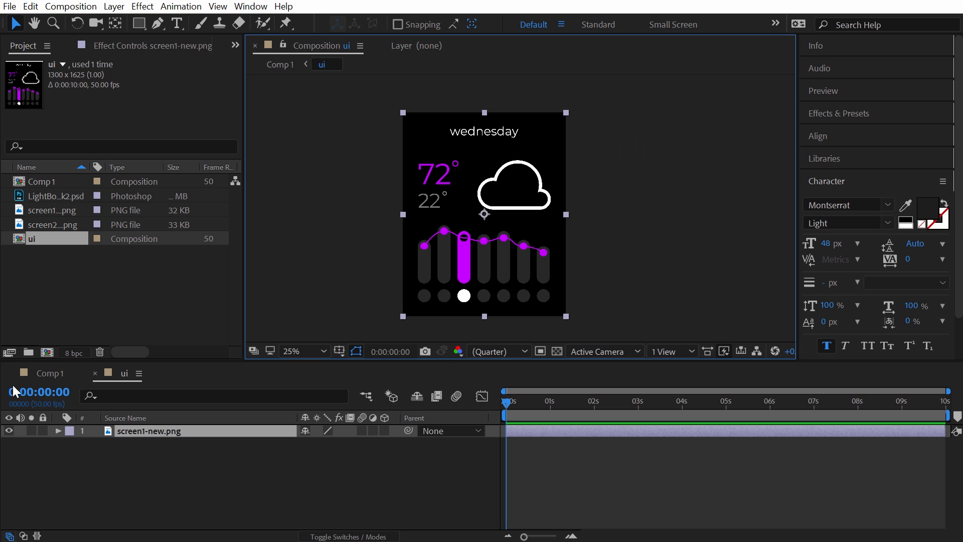
- In Comp 1, scale the ui layer down proportionally to about 40% and position it over the watch face
click(46, 374)
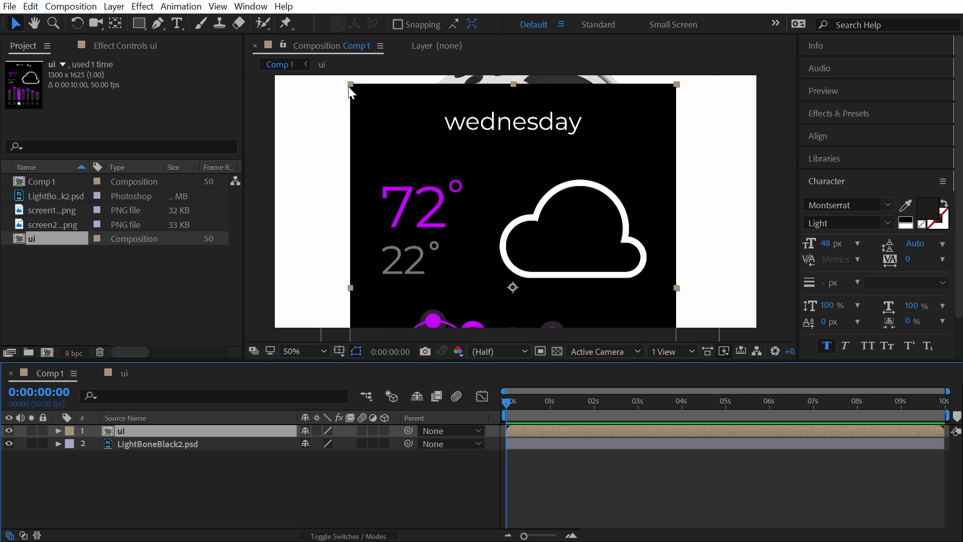
drag(350, 84, 447, 216)
drag(514, 238, 455, 150)
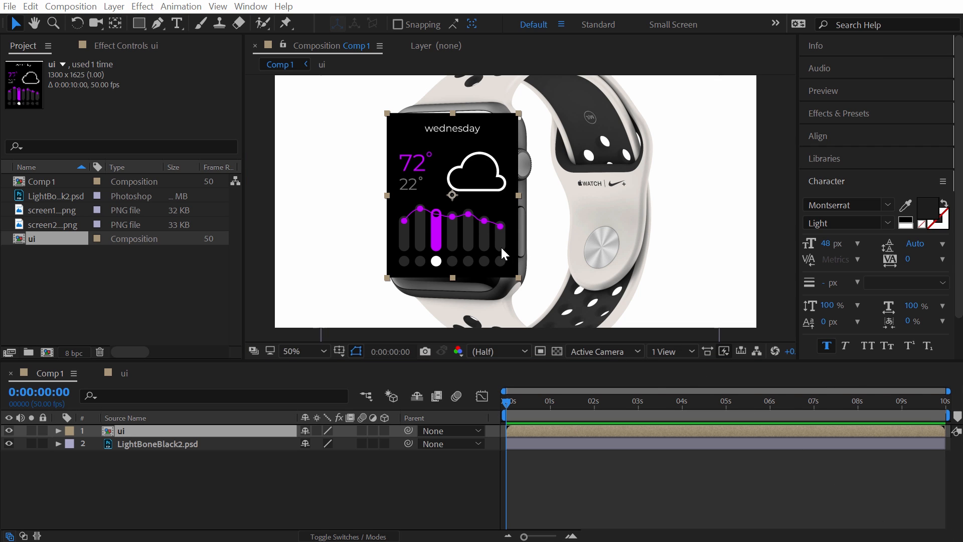
click(425, 197)
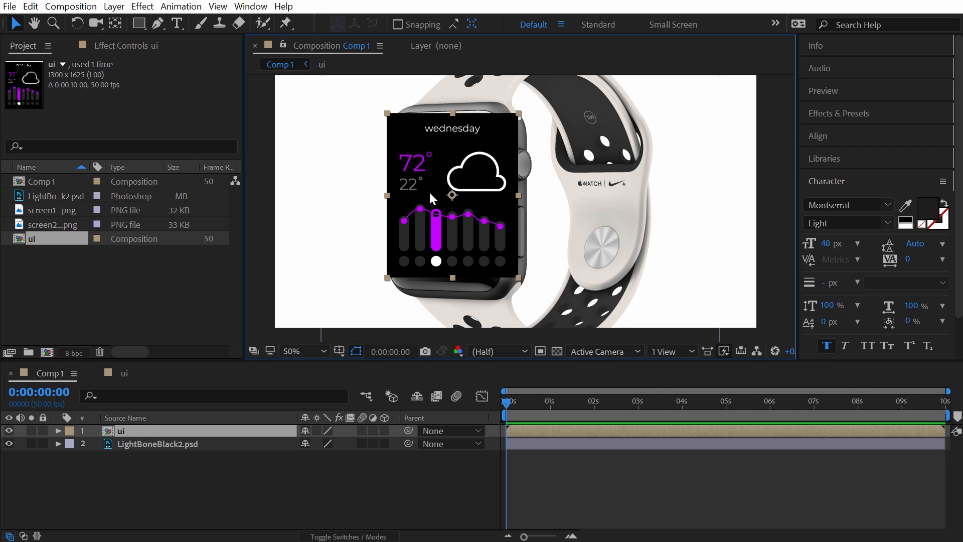
scroll(430, 198, up, 2)
scroll(430, 199, down, 2)
- Make the ui layer in Comp 1 a 3D layer
click(229, 434)
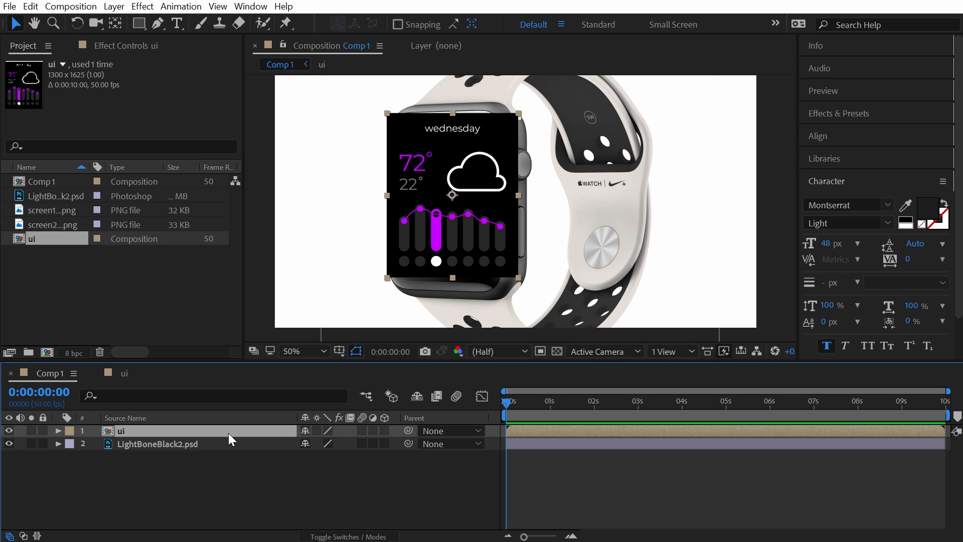
key(F4)
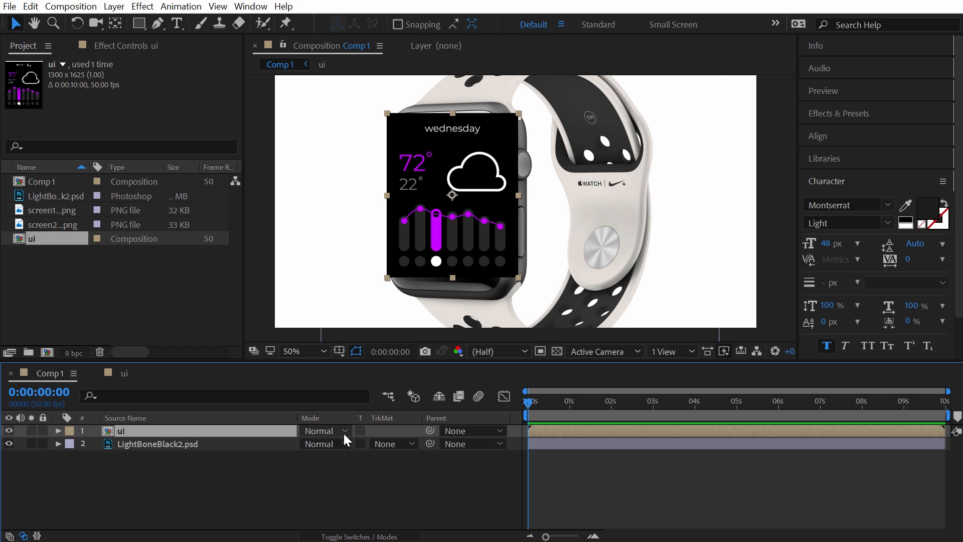
key(F4)
key(F4)
key(F4)
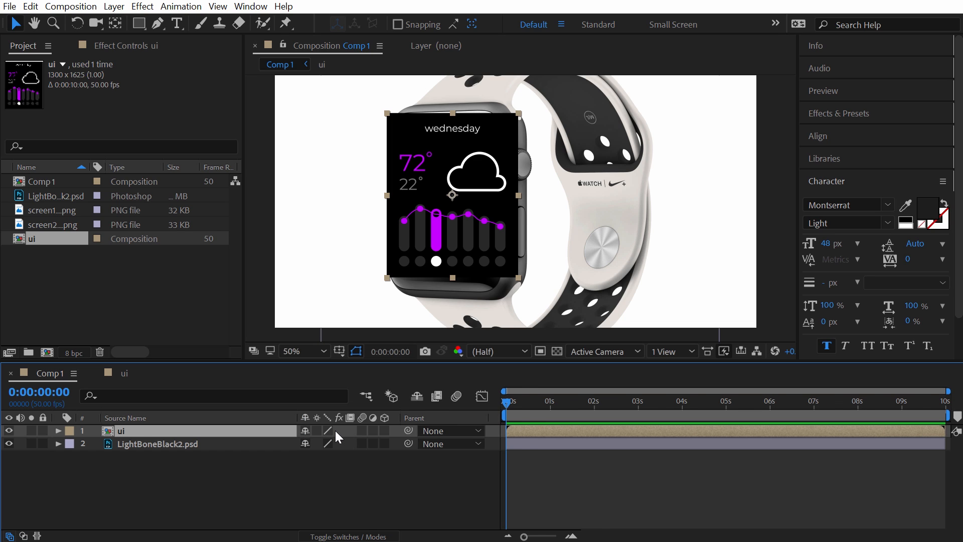
click(385, 431)
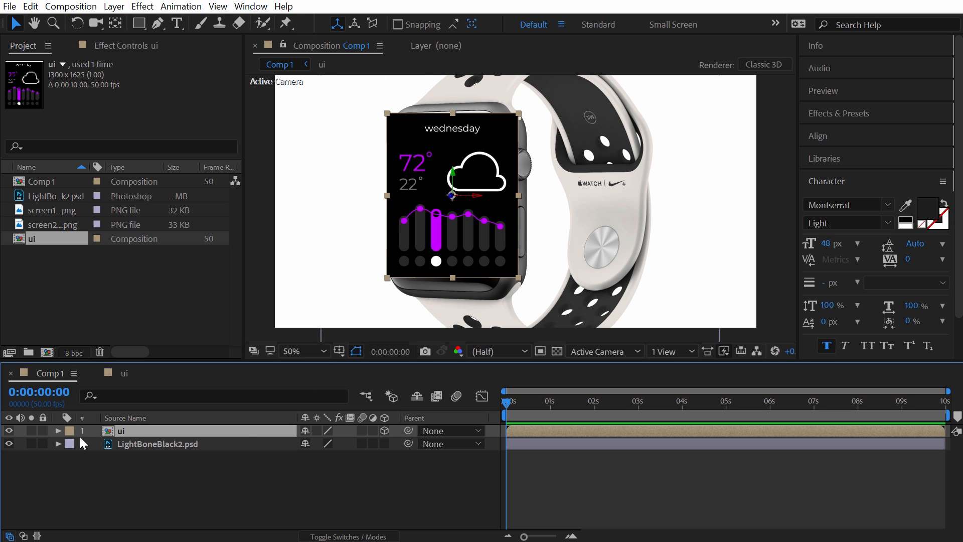
- Expand the ui layer's transform properties to reach its X, Y and Z rotation values
click(58, 430)
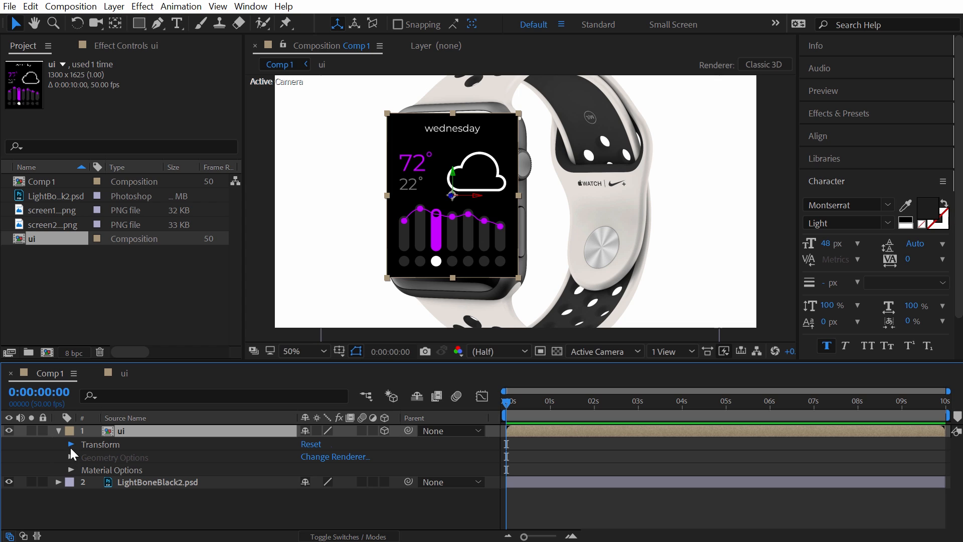
click(71, 445)
scroll(177, 478, down, 1)
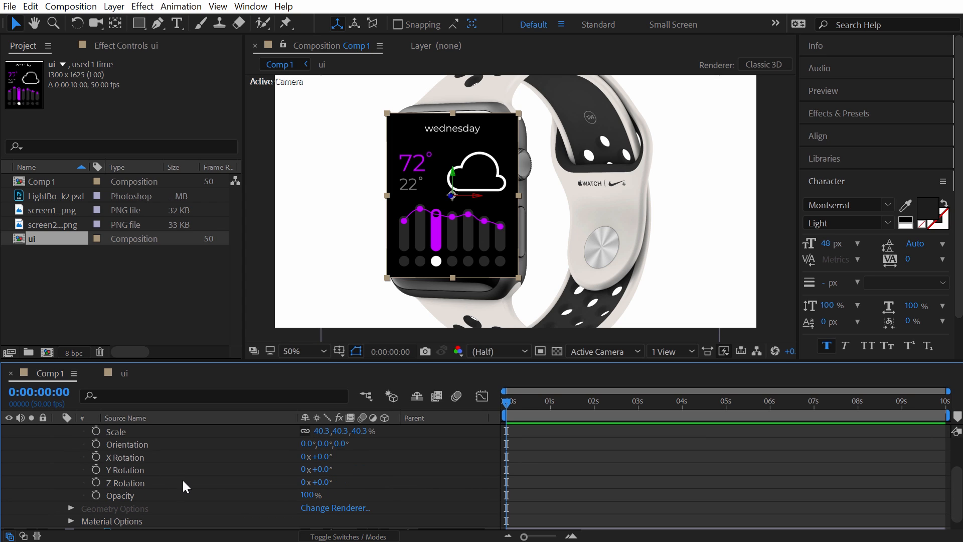
scroll(386, 441, up, 2)
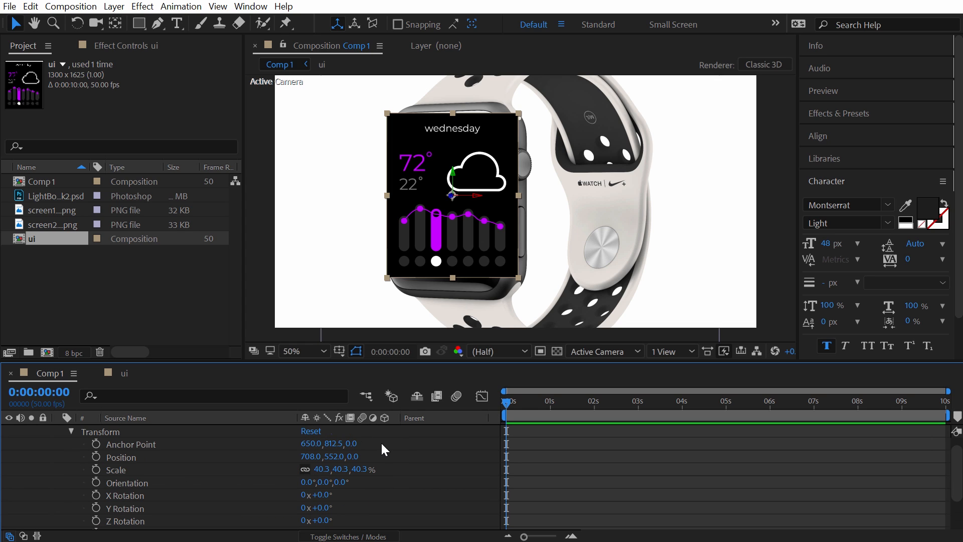
scroll(386, 461, down, 1)
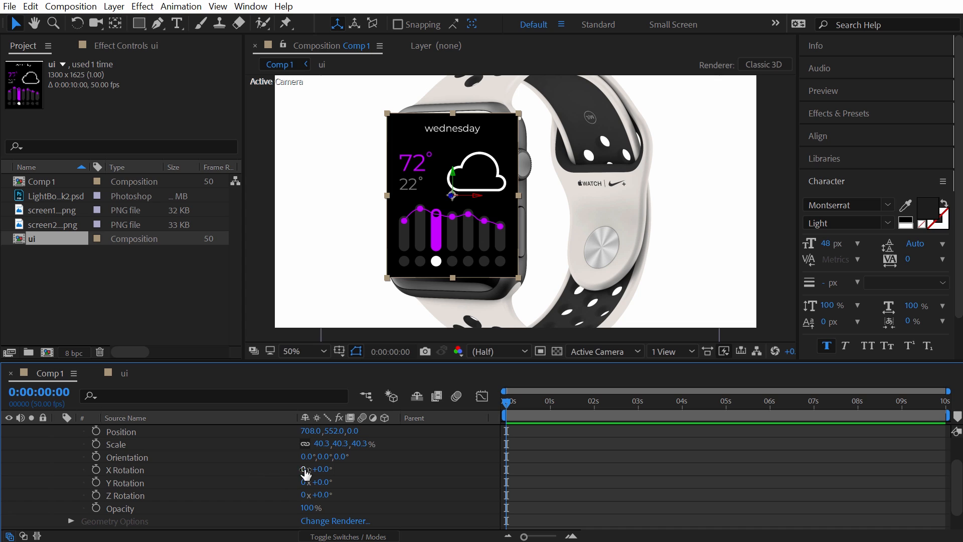
drag(303, 470, 287, 460)
key(ctrl+z)
key(ctrl+z)
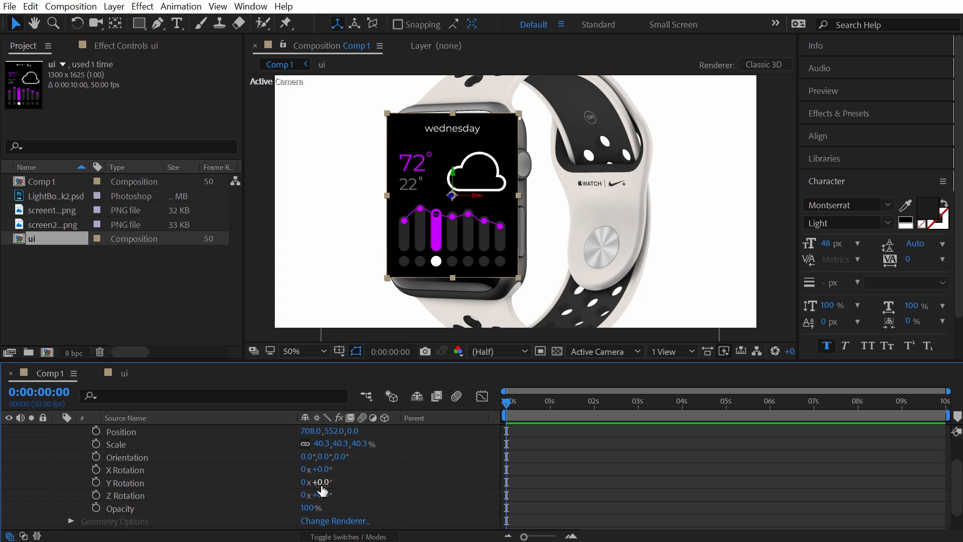
- Set the ui layer's Y Rotation to 13° and shrink it to about 33%, positioning it inside the watch display
drag(320, 482, 328, 482)
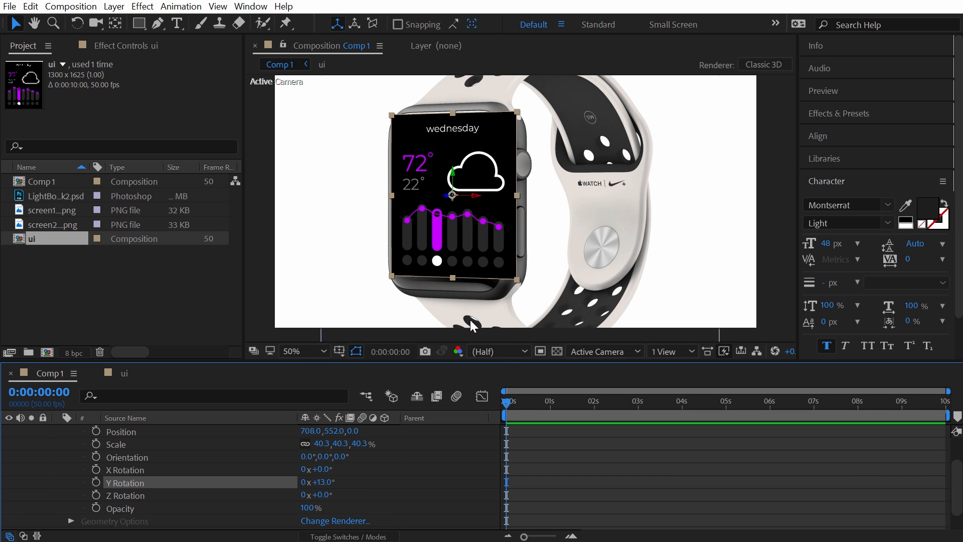
drag(515, 281, 502, 274)
drag(482, 233, 472, 242)
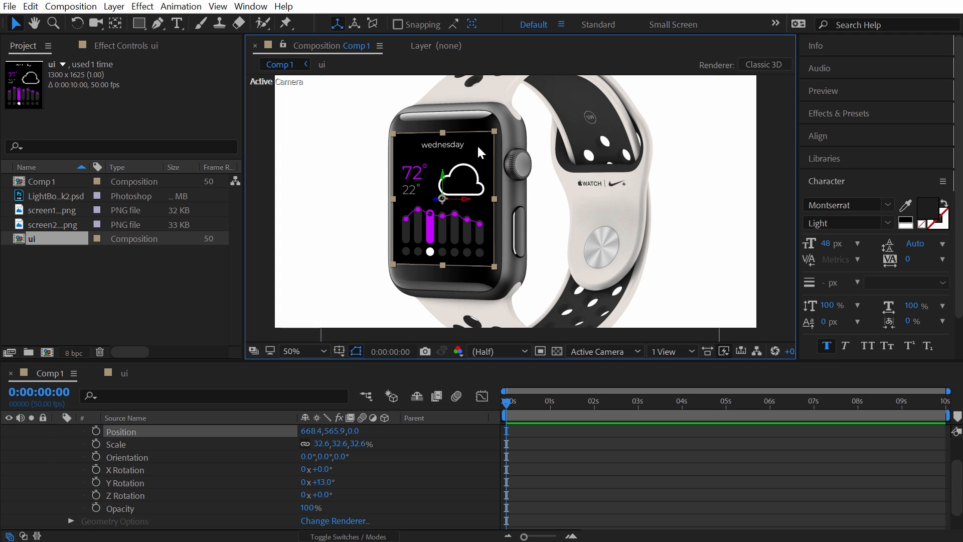
drag(492, 131, 495, 129)
click(330, 152)
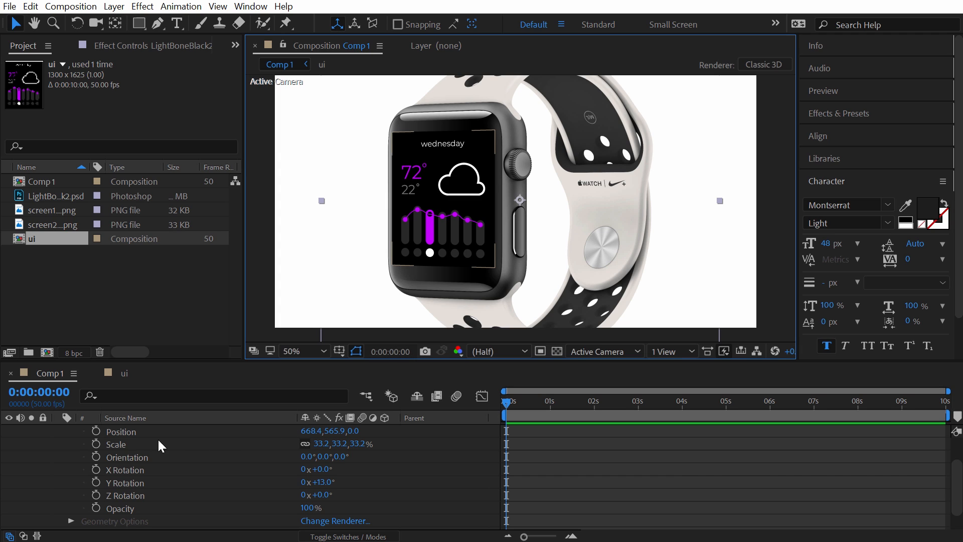
- Reselect the ui layer and inspect closely how its edges meet the watch's glass
scroll(158, 442, up, 2)
click(134, 431)
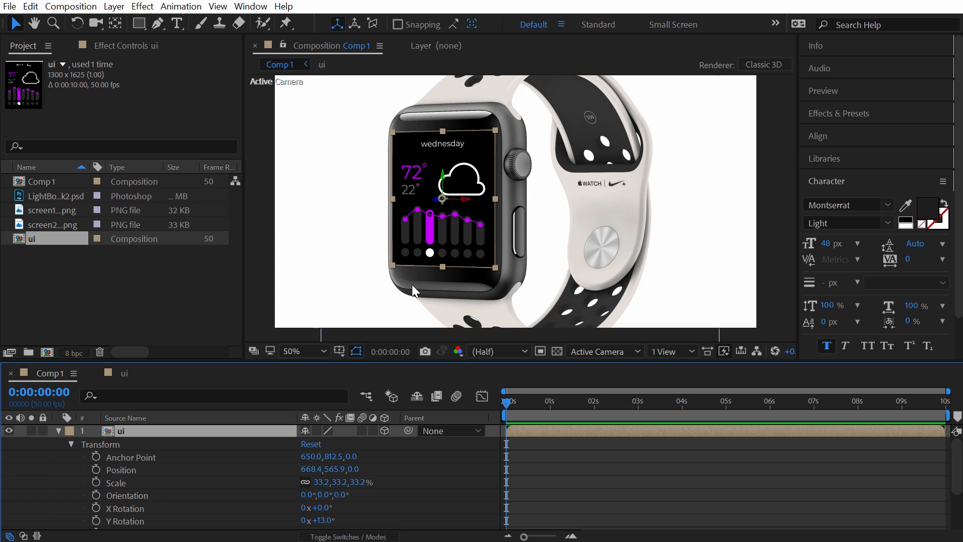
scroll(424, 276, up, 4)
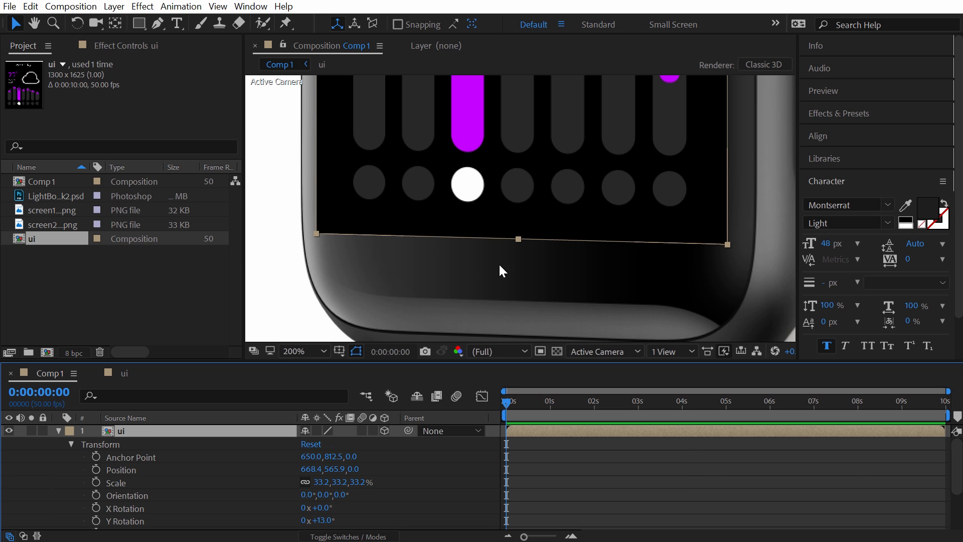
scroll(498, 261, down, 6)
scroll(504, 220, up, 4)
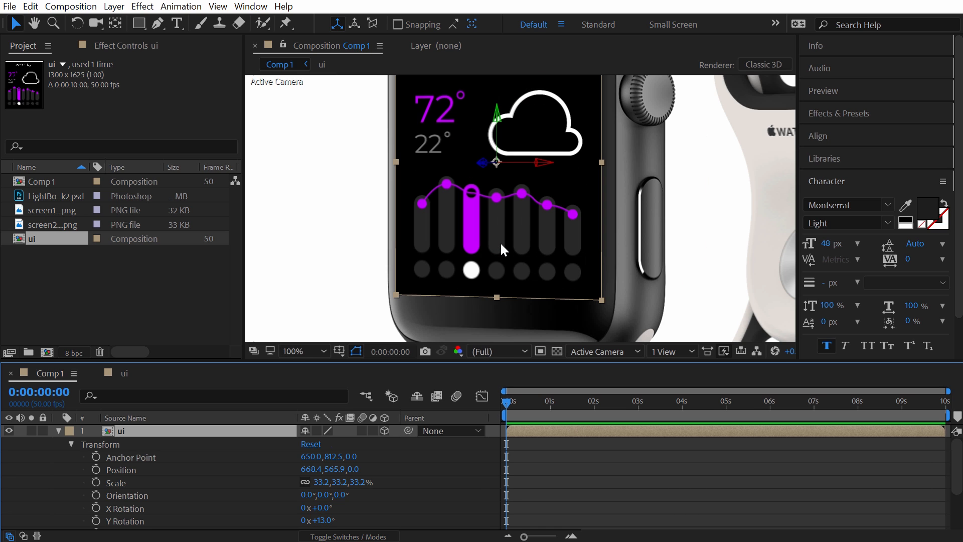
scroll(503, 221, down, 1)
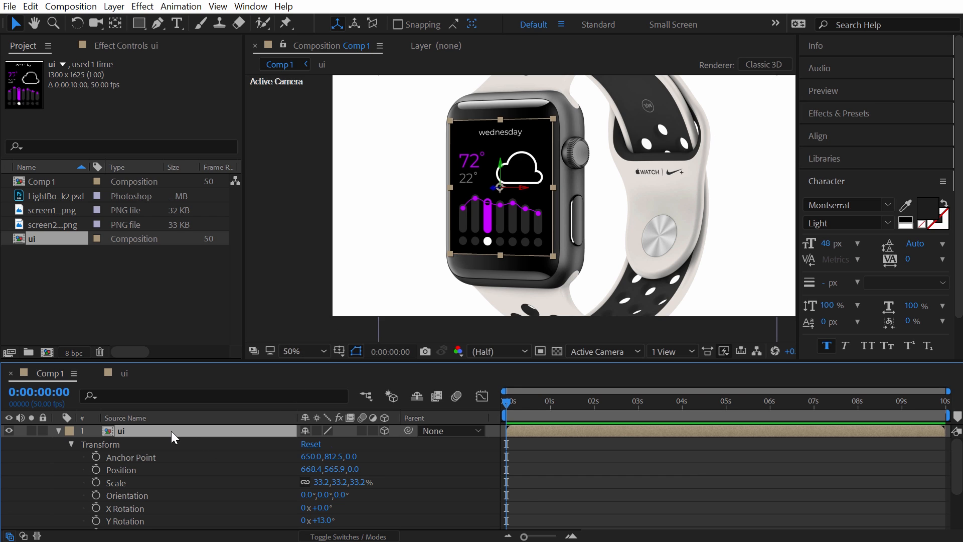
- Cycle the ui layer's blending mode from Darken through the following modes and set it to Lighten
key(F4)
click(343, 434)
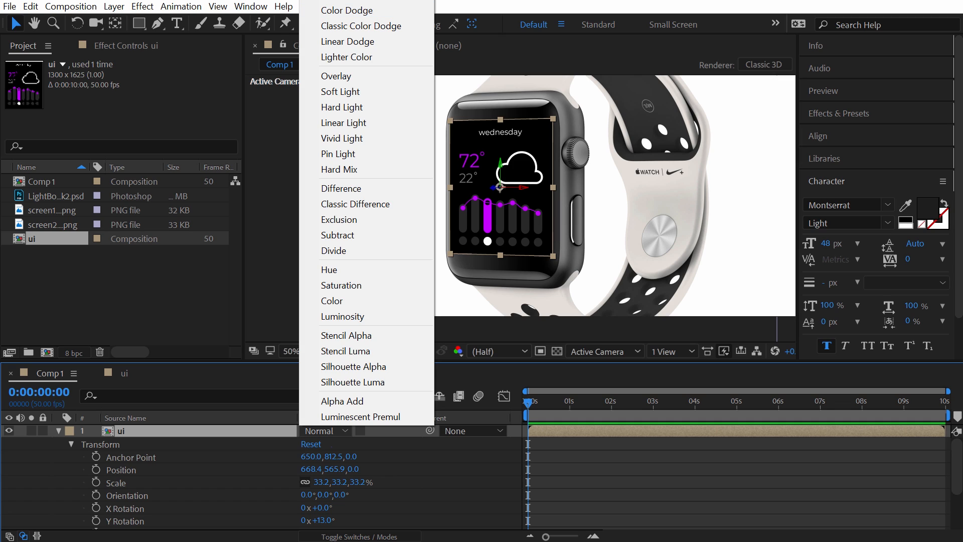
click(346, 1)
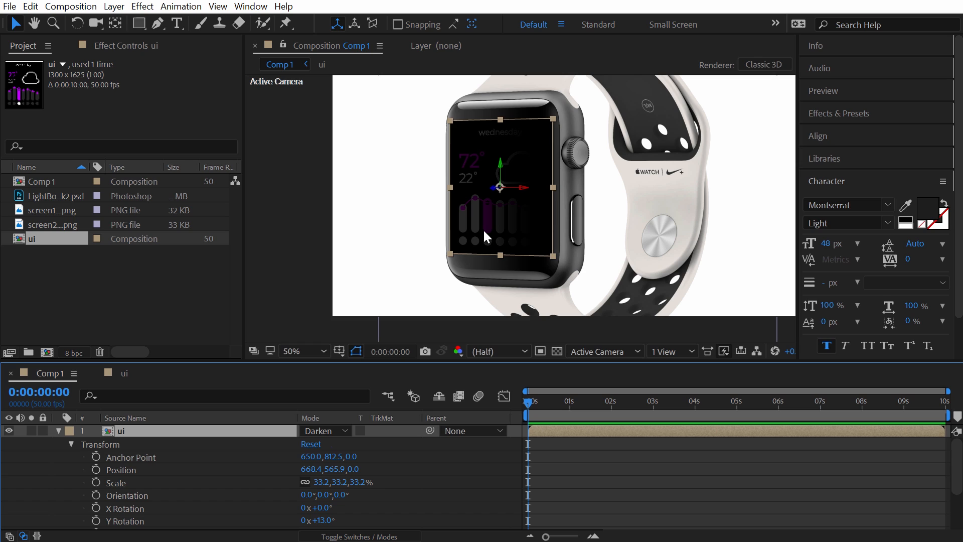
key(shift+equal)
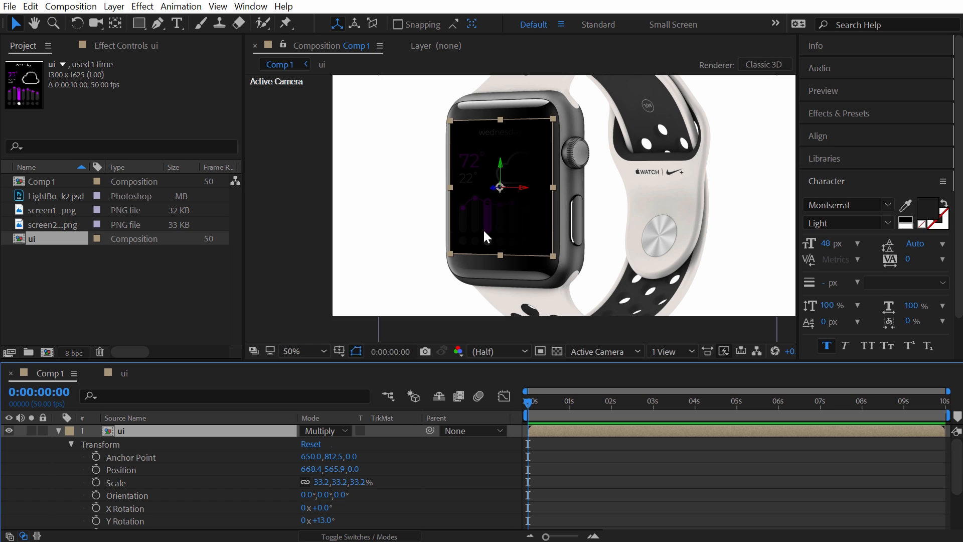
key(shift+equal)
key(shift+equal)
key(shift+equal)
key(shift+equal)
key(shift+equal)
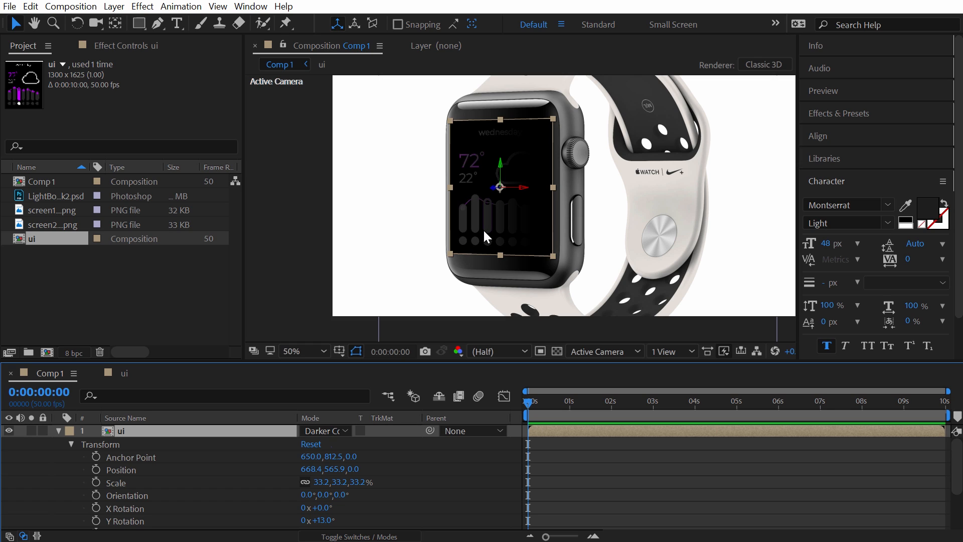
key(shift+equal)
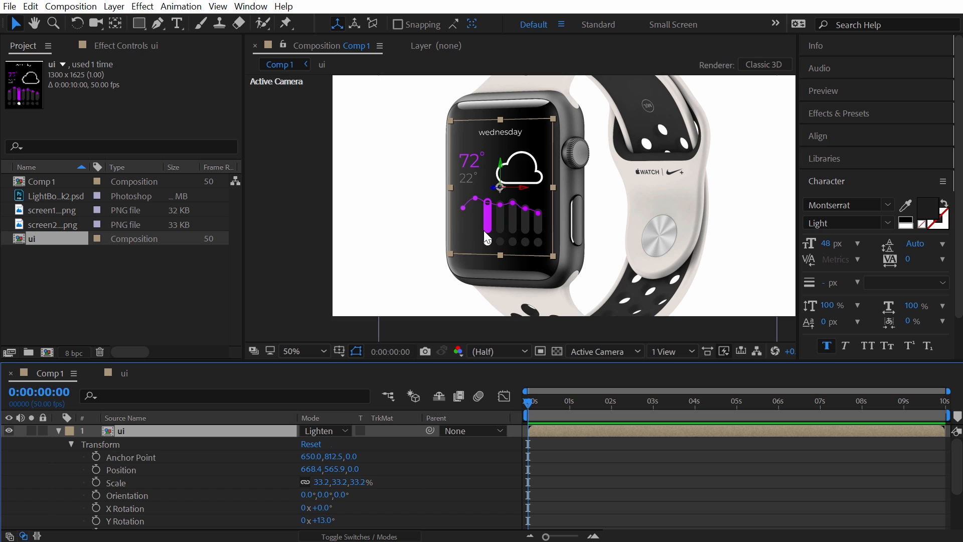
- Set the ui layer's blending mode to Add and inspect closely how the screen blends with the watch glass
key(shift+minus)
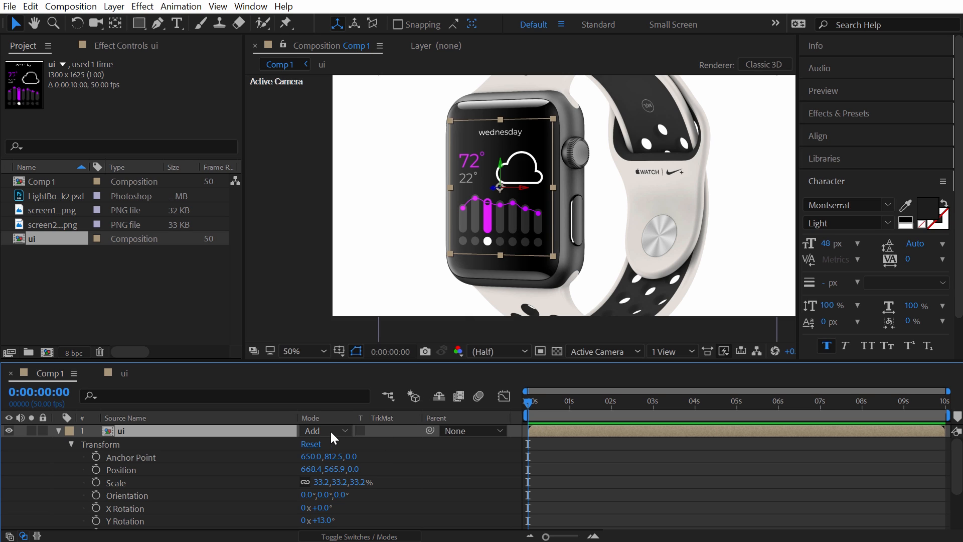
click(434, 213)
scroll(474, 226, up, 4)
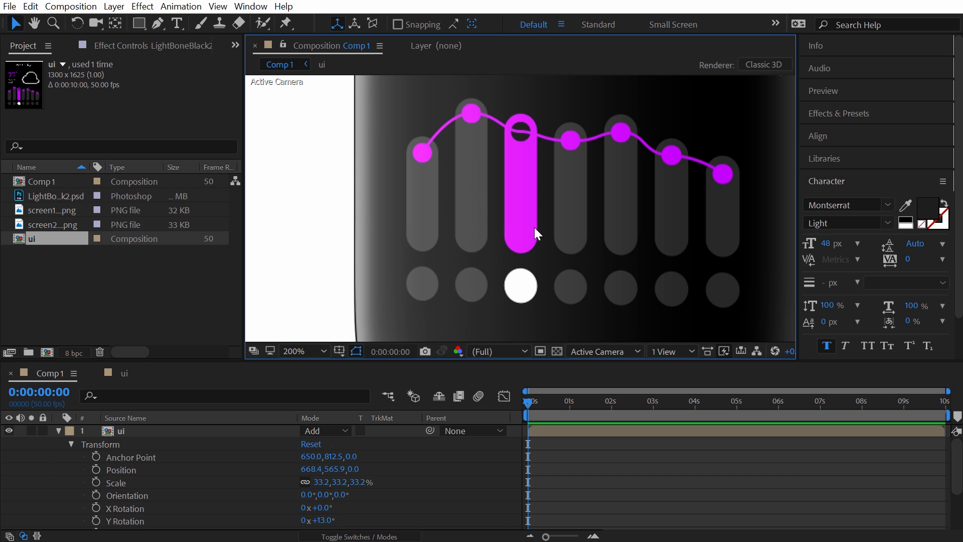
scroll(580, 227, down, 2)
key(h)
drag(608, 173, 514, 228)
key(v)
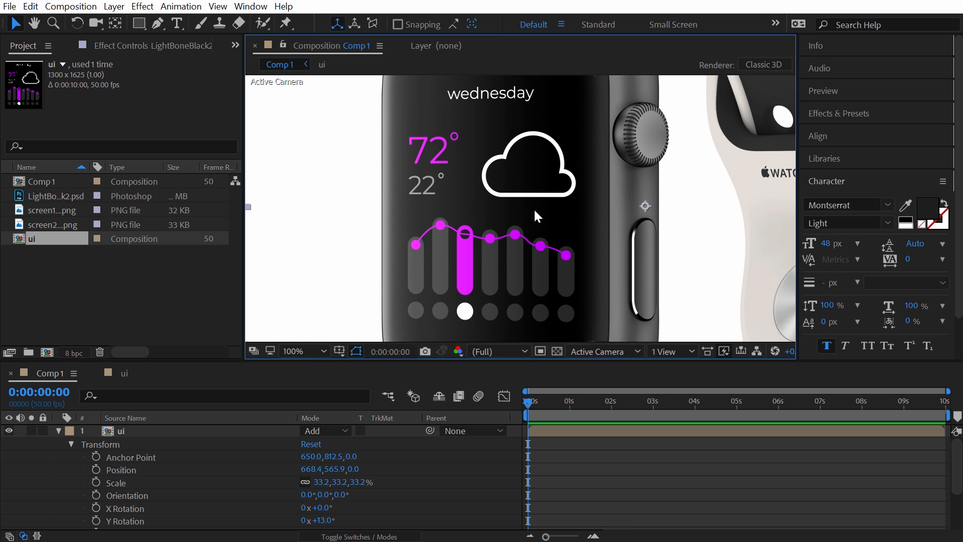
scroll(533, 207, down, 2)
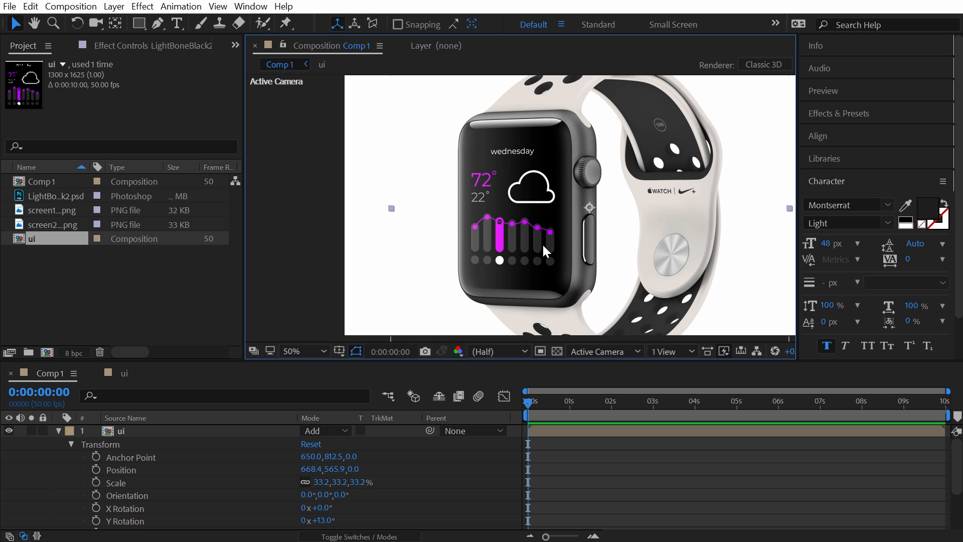
scroll(542, 242, up, 2)
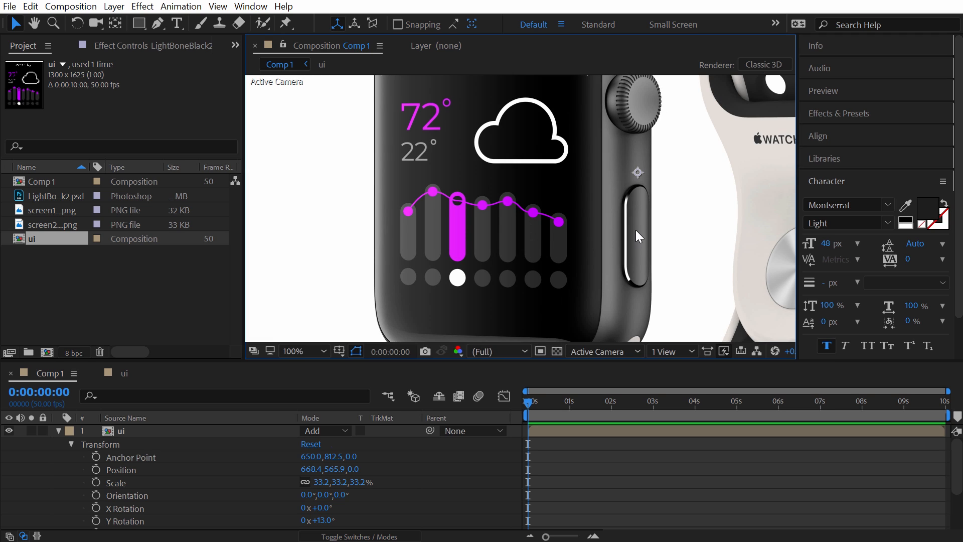
scroll(635, 230, down, 2)
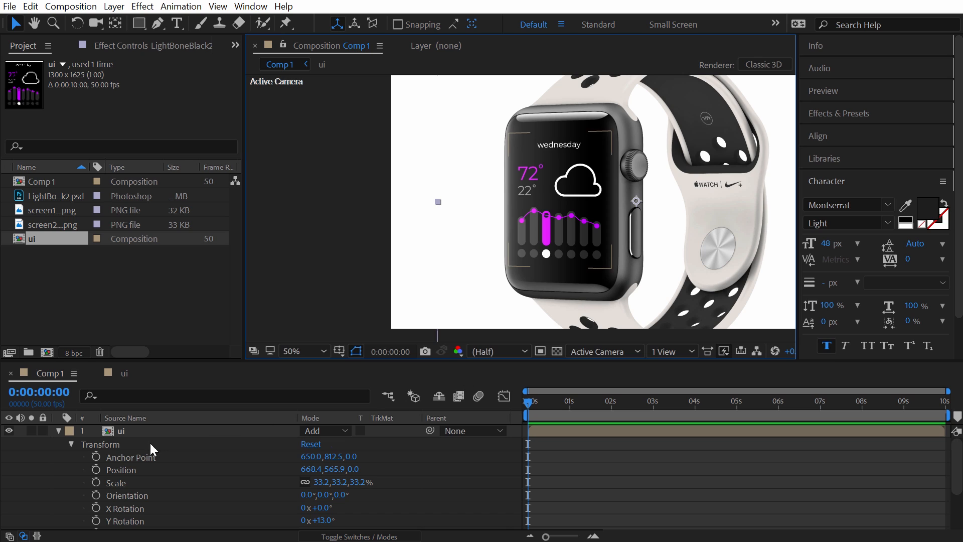
- Enlarge the ui layer uniformly to about 34.1% so it fills more of the watch display, then deselect it
click(132, 432)
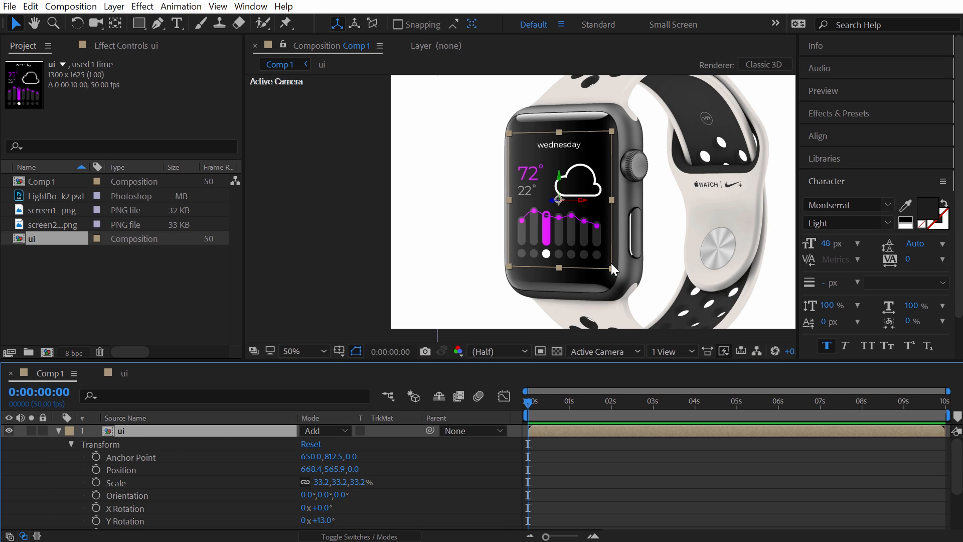
drag(611, 266, 618, 268)
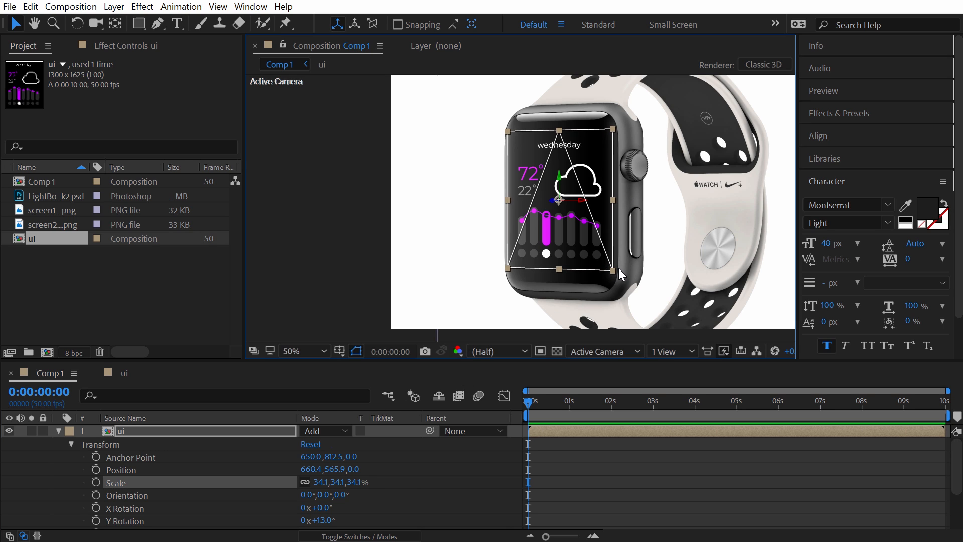
click(440, 238)
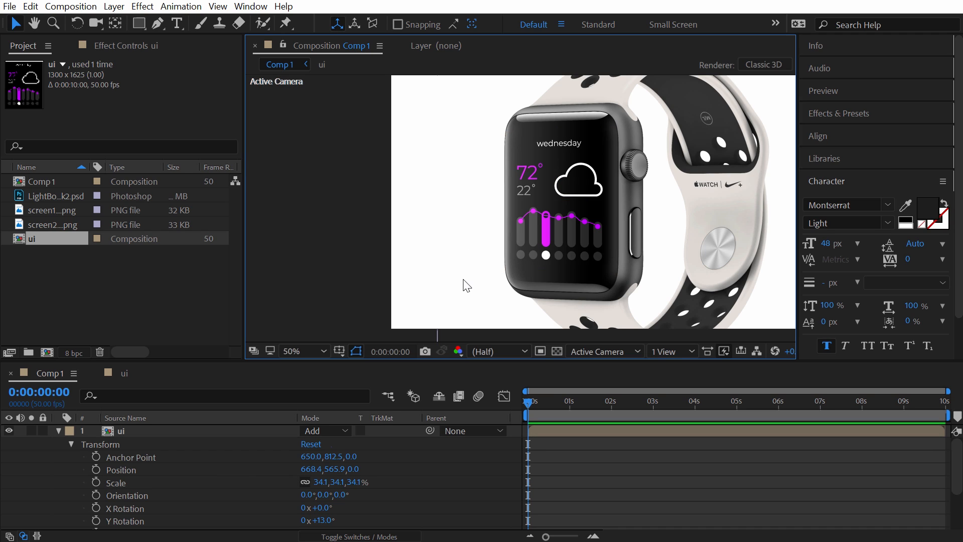
scroll(599, 180, down, 2)
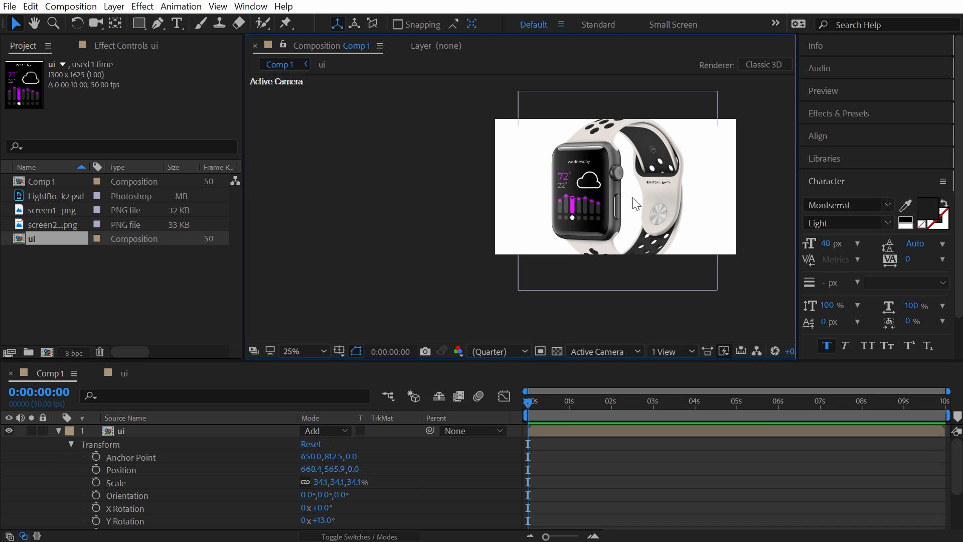
scroll(636, 203, up, 2)
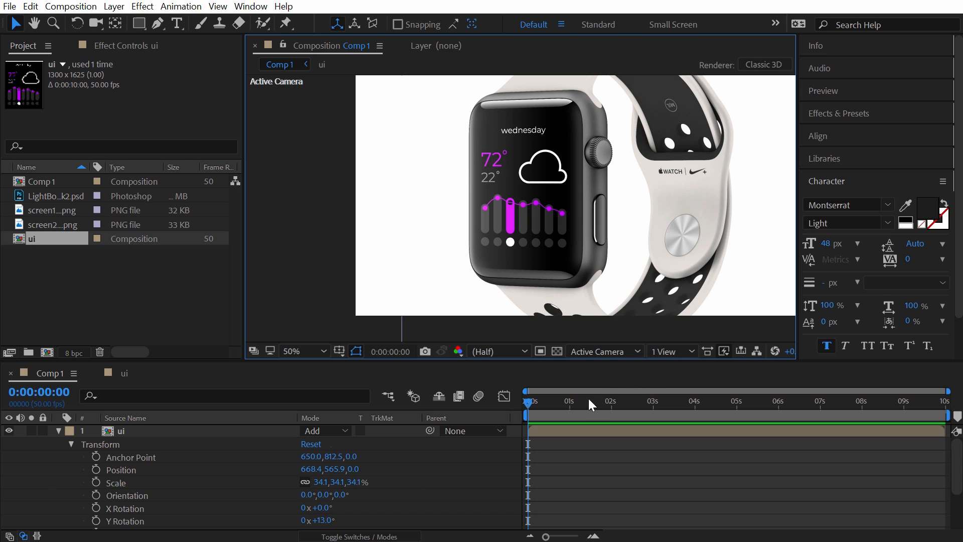
- Show the layer switches instead of the blending modes for the ui layer, leave it deselected, and center the watch in view
click(526, 426)
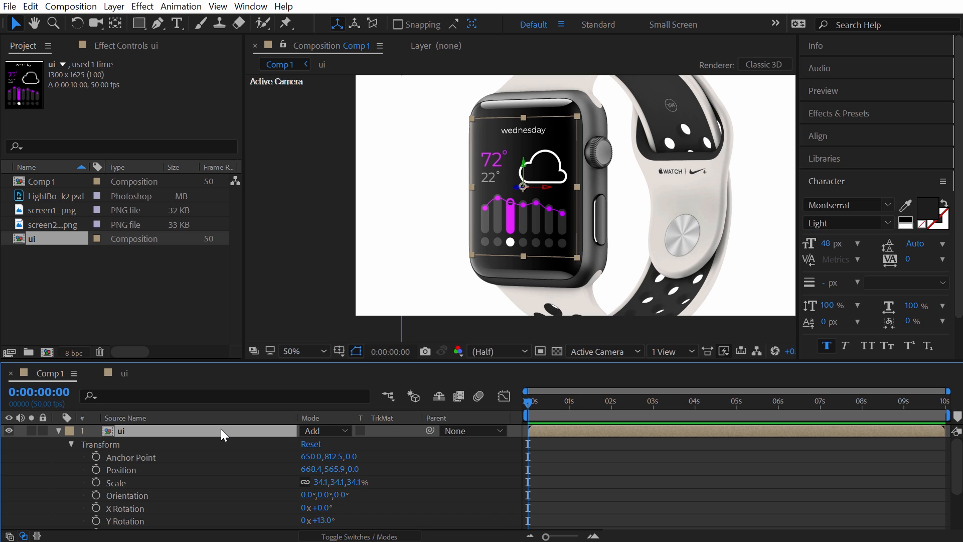
key(F4)
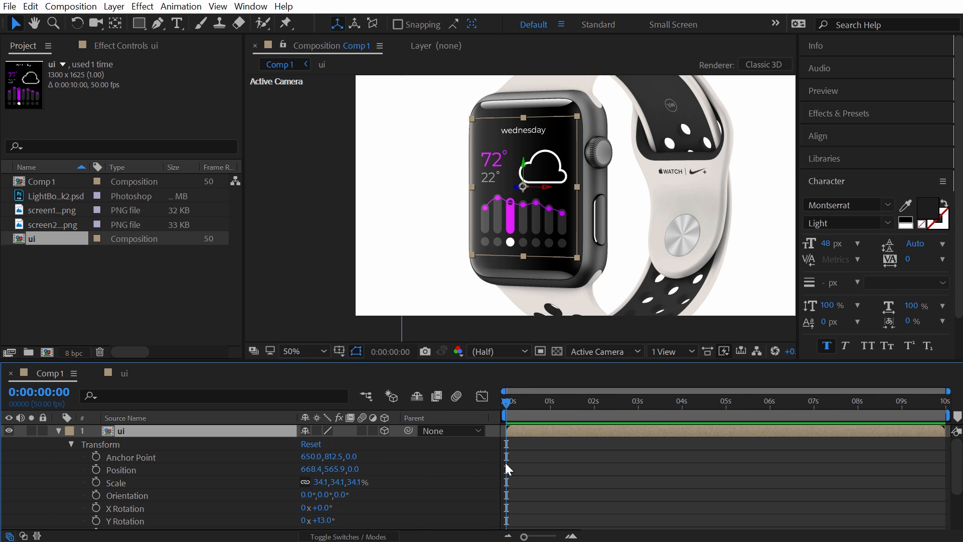
click(508, 481)
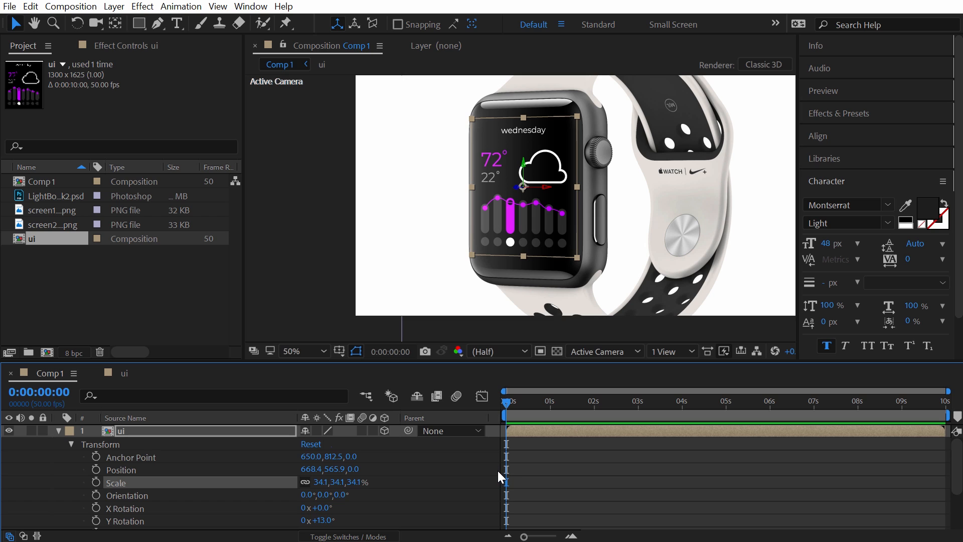
click(497, 470)
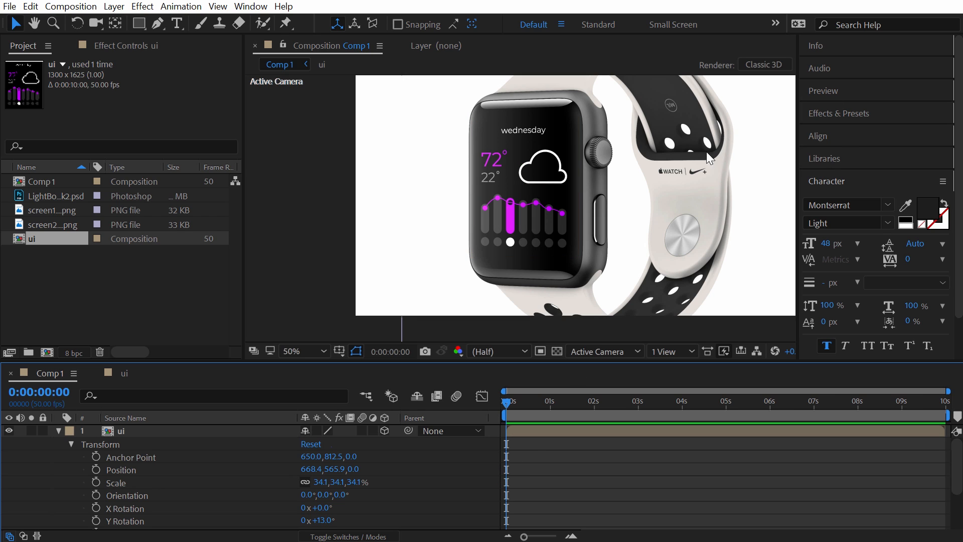
key(h)
drag(645, 206, 567, 207)
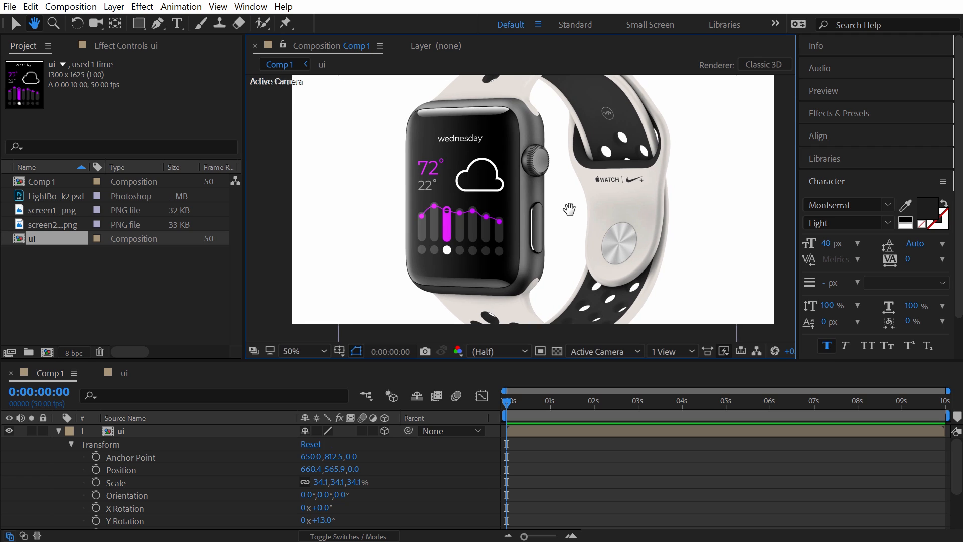
key(v)
- Examine the screen1-new.png layer inside the ui precomp and compare it with the ui layer on the watch in Comp 1
click(125, 373)
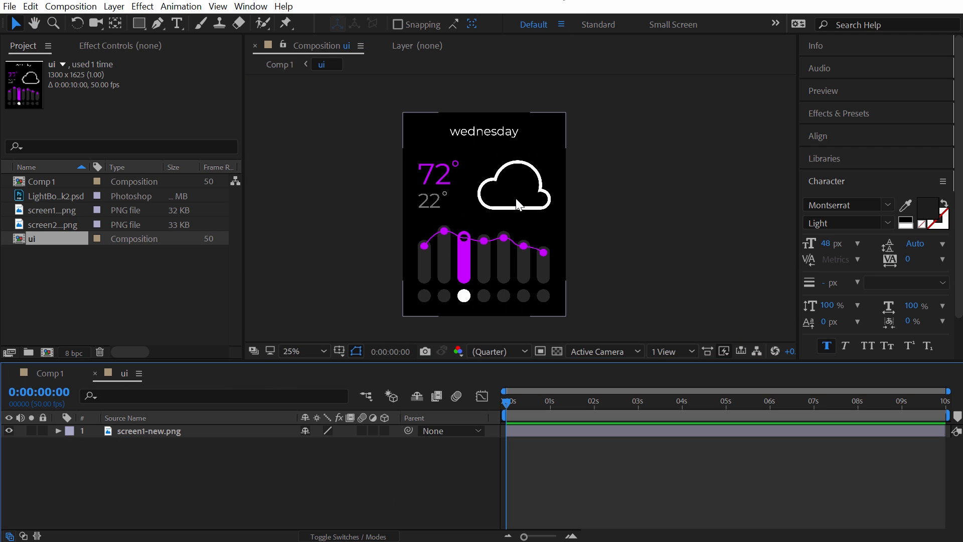
click(151, 441)
click(148, 434)
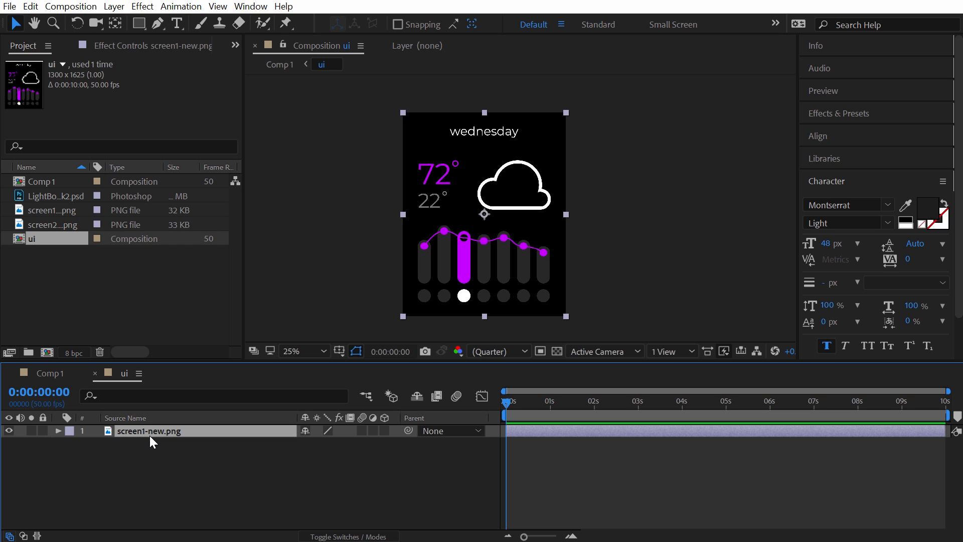
click(50, 373)
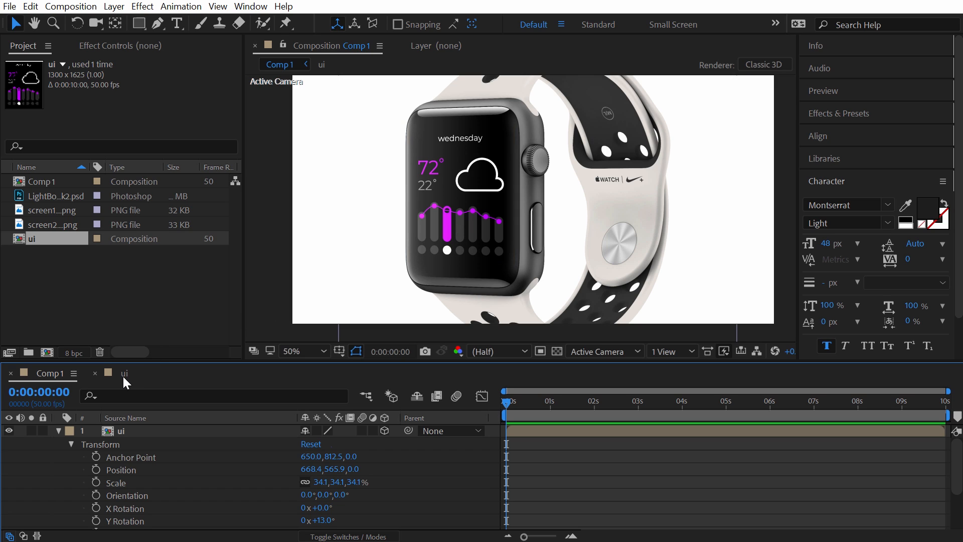
click(493, 190)
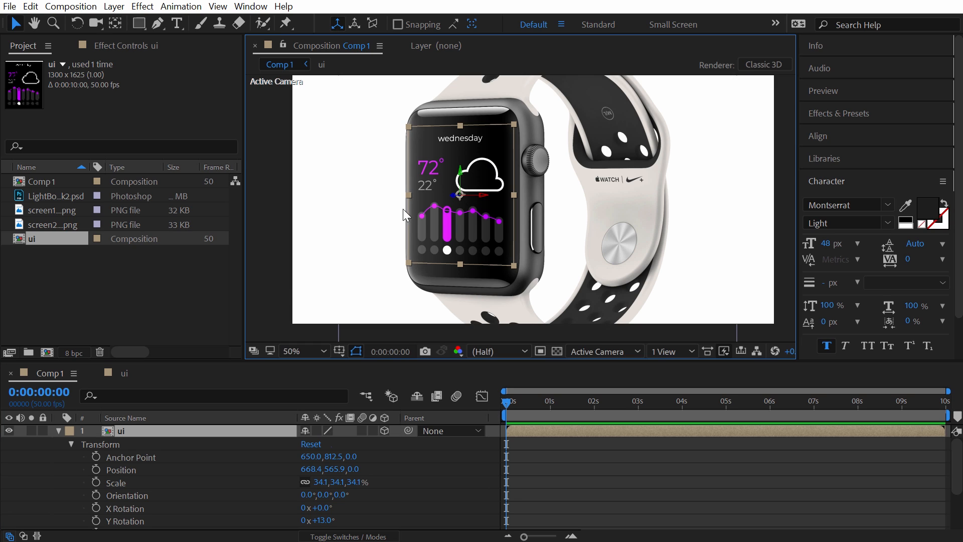
- In the ui precomp, add Position, Scale and Opacity keyframes to the screen1-new.png layer at 0:00:02:01
click(125, 373)
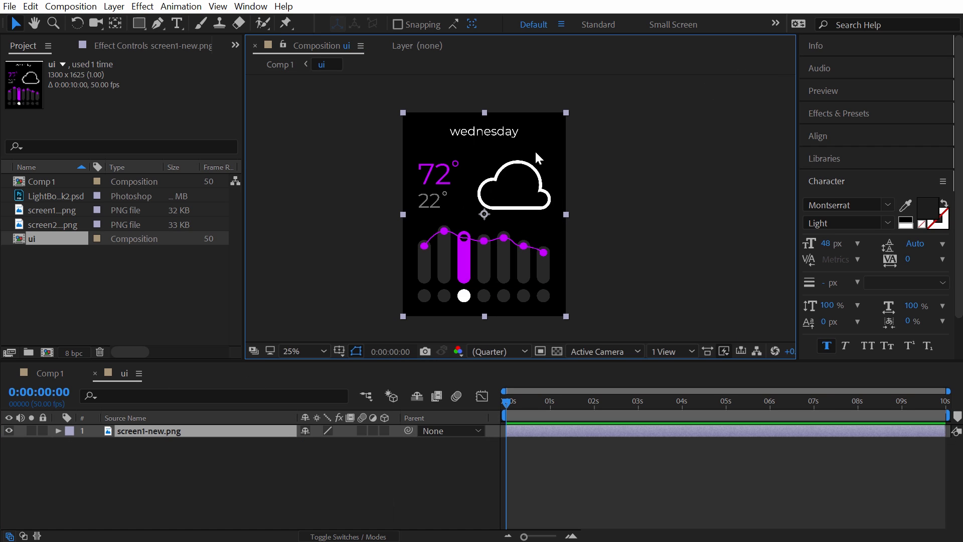
click(179, 429)
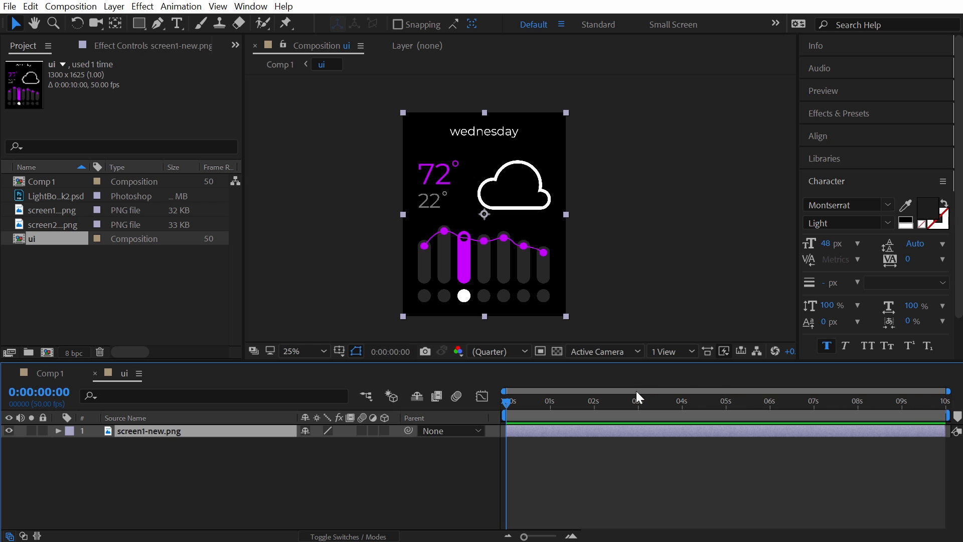
drag(513, 400, 596, 402)
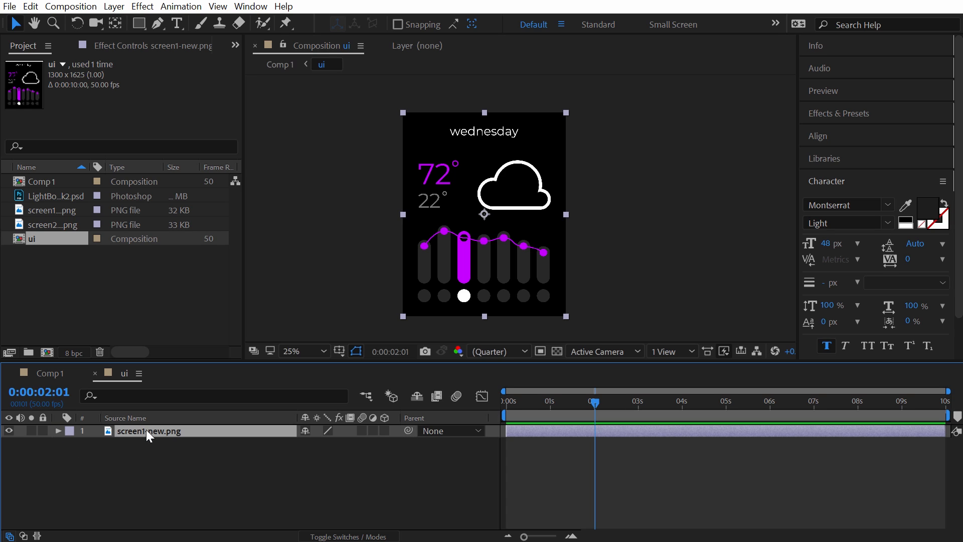
key(t)
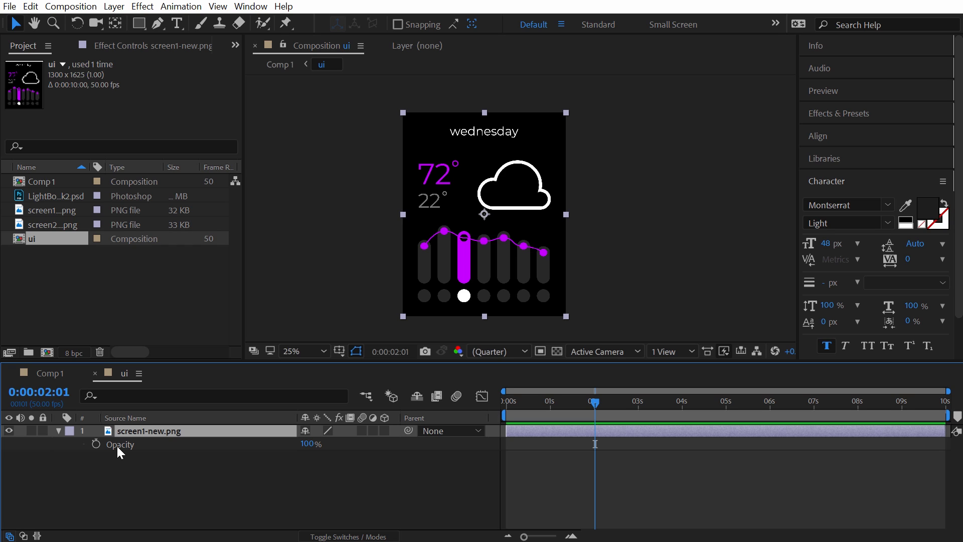
key(shift+p)
key(shift+s)
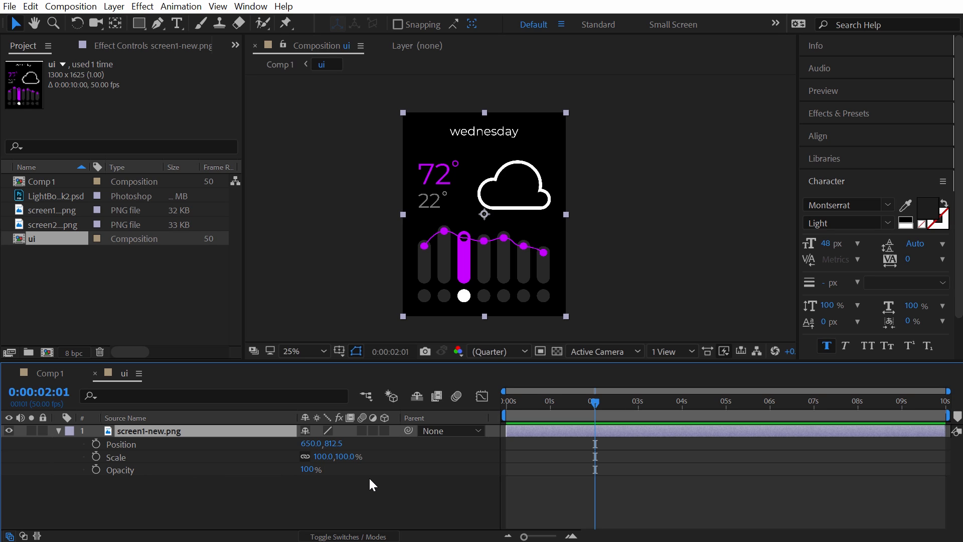
drag(95, 443, 92, 479)
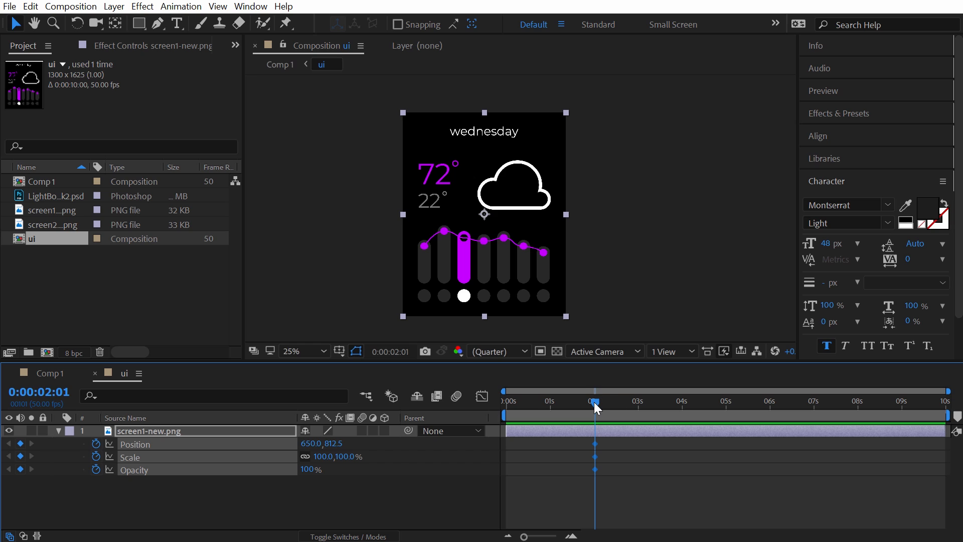
- At 0:00:02:30, move screen1-new.png out of the frame's left side to about X -554 and shrink it to about 78.5%
drag(594, 402, 620, 405)
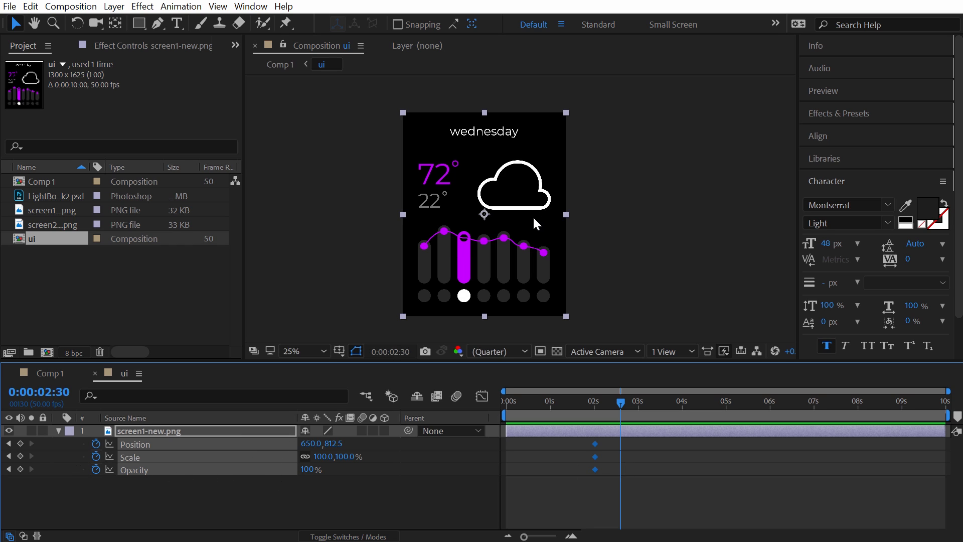
drag(535, 221, 383, 219)
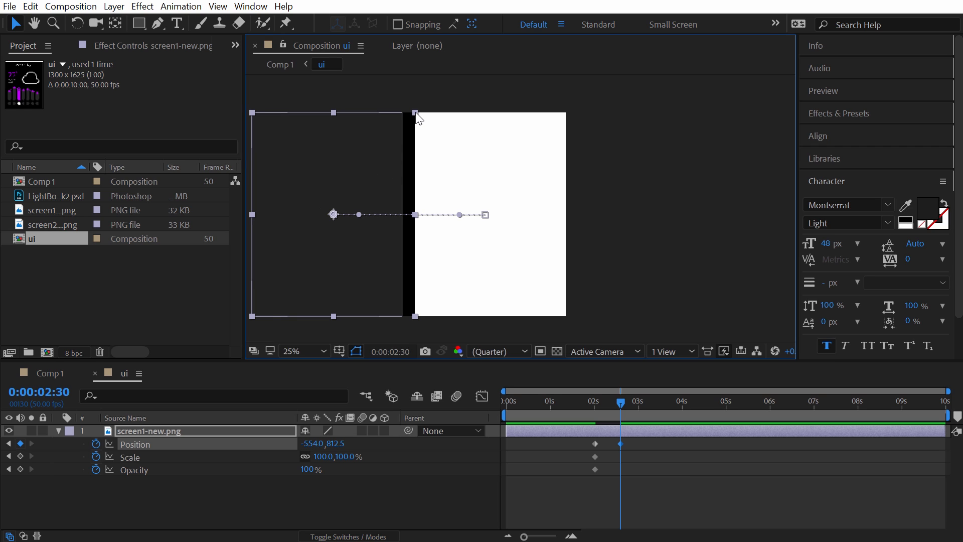
drag(415, 112, 398, 130)
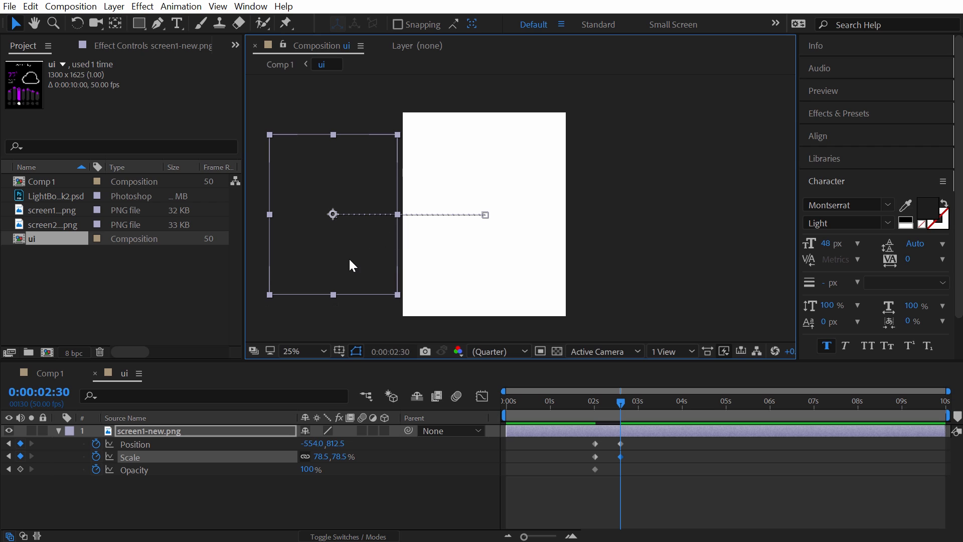
- Set the screen1-new.png layer's opacity to 0% at 0:00:02:30
click(306, 469)
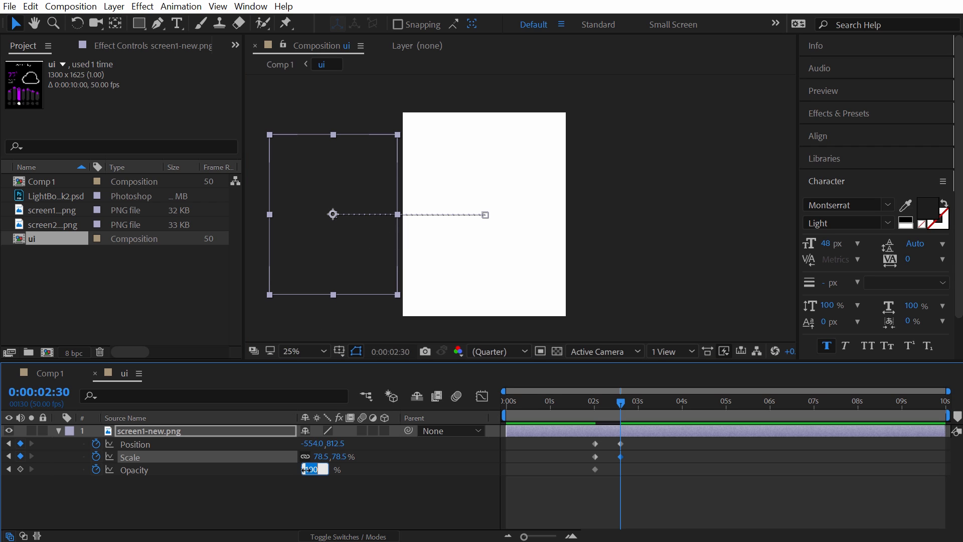
text(0)
key(Return)
- Apply Easy Ease to all the Position, Scale and Opacity keyframes of screen1-new.png and return to Comp 1
drag(644, 476, 591, 441)
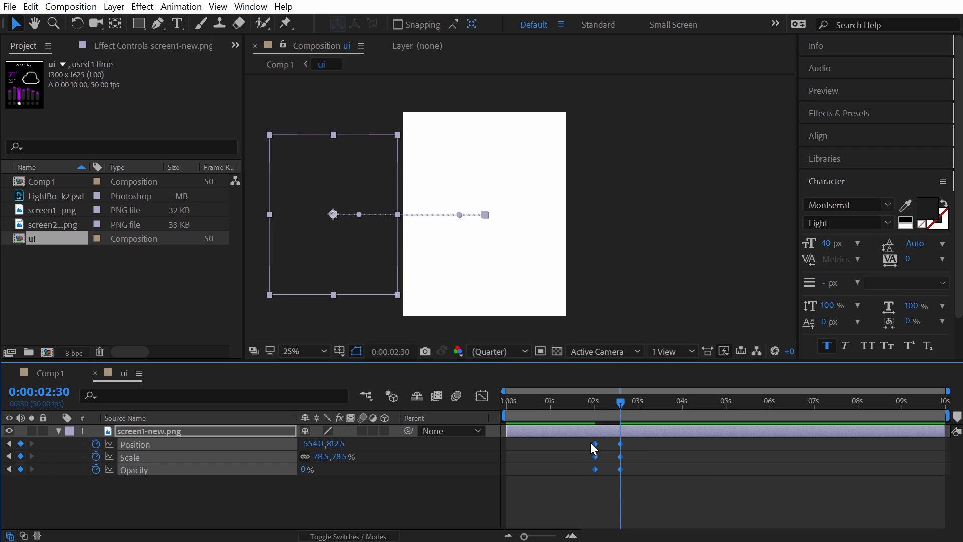
click(621, 430)
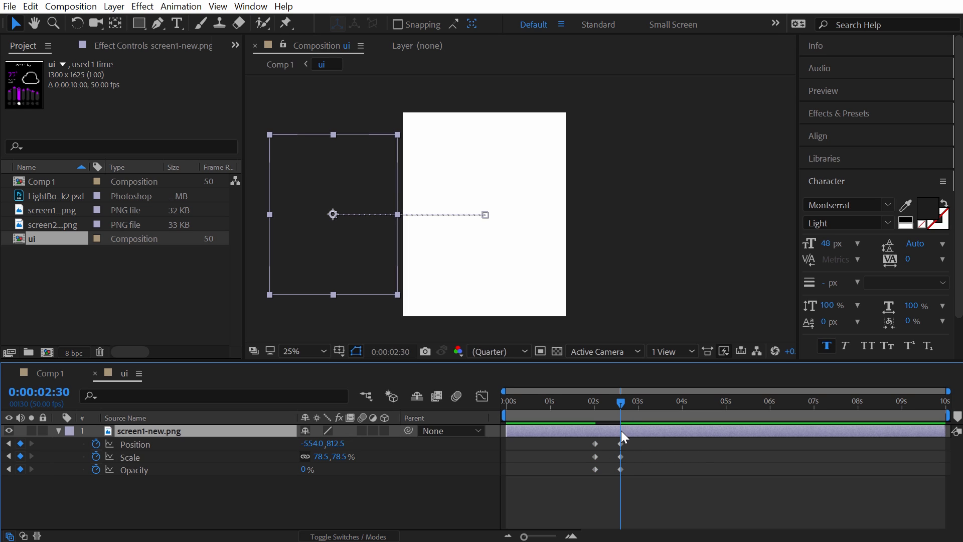
drag(633, 473, 590, 441)
right_click(595, 443)
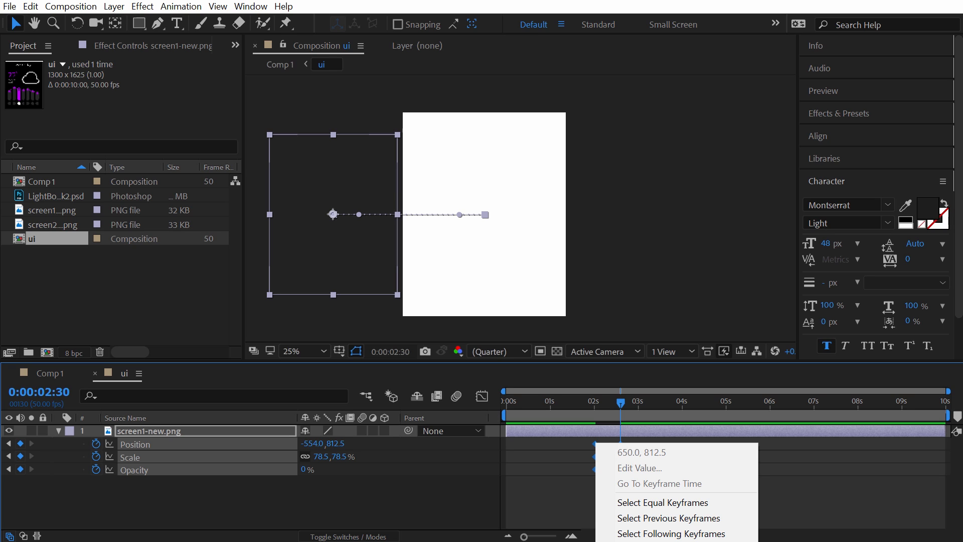
key(F9)
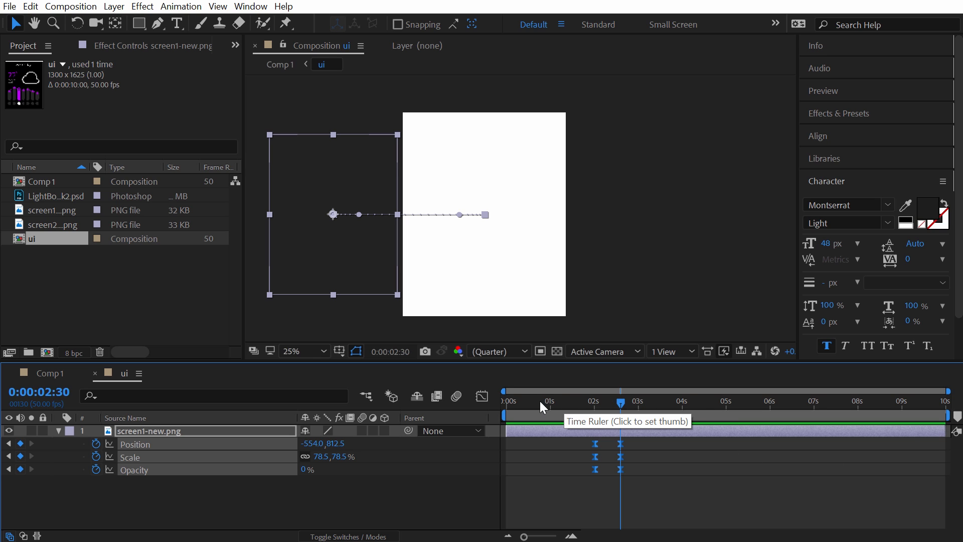
click(50, 373)
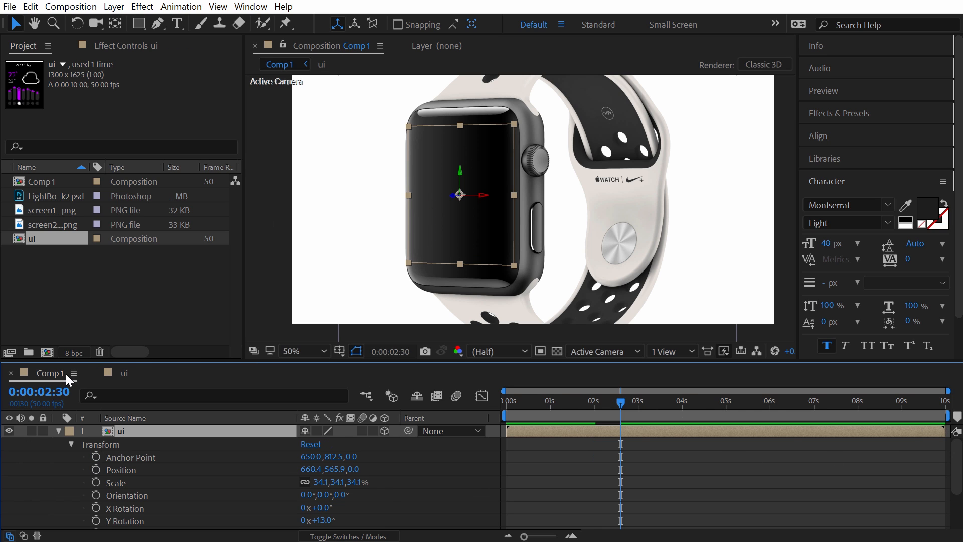
- Shorten Comp 1's work area to end at about 4.3 seconds and preview the screen transition from the start
drag(597, 401, 505, 402)
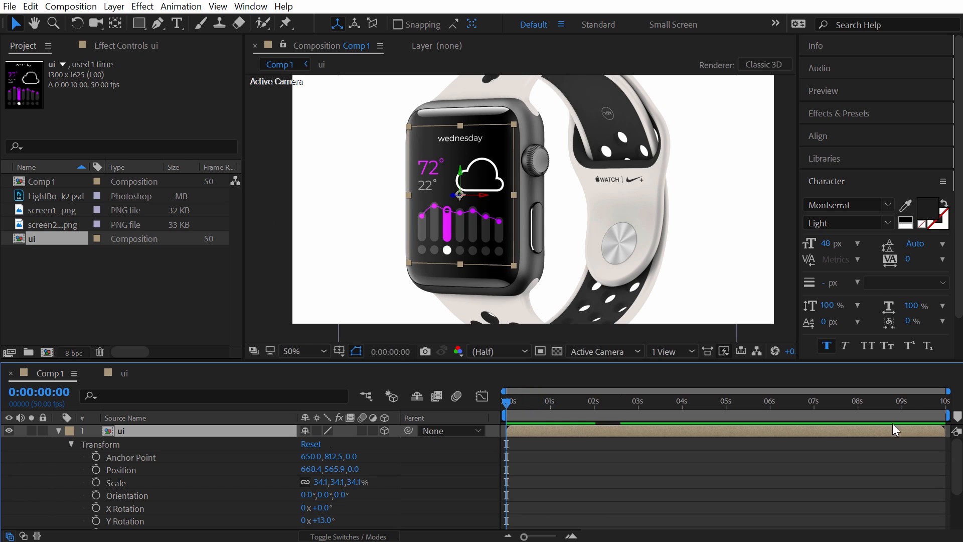
drag(942, 415, 693, 415)
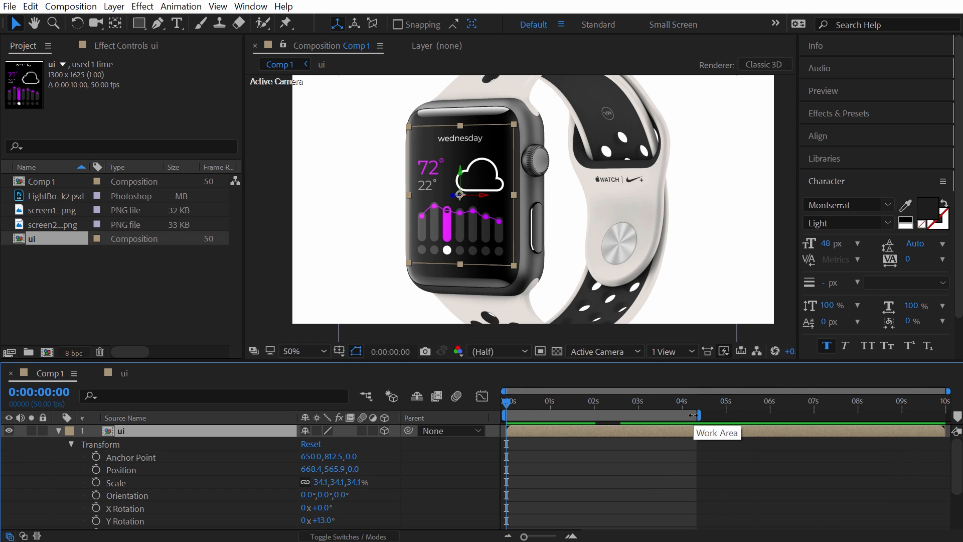
key(space)
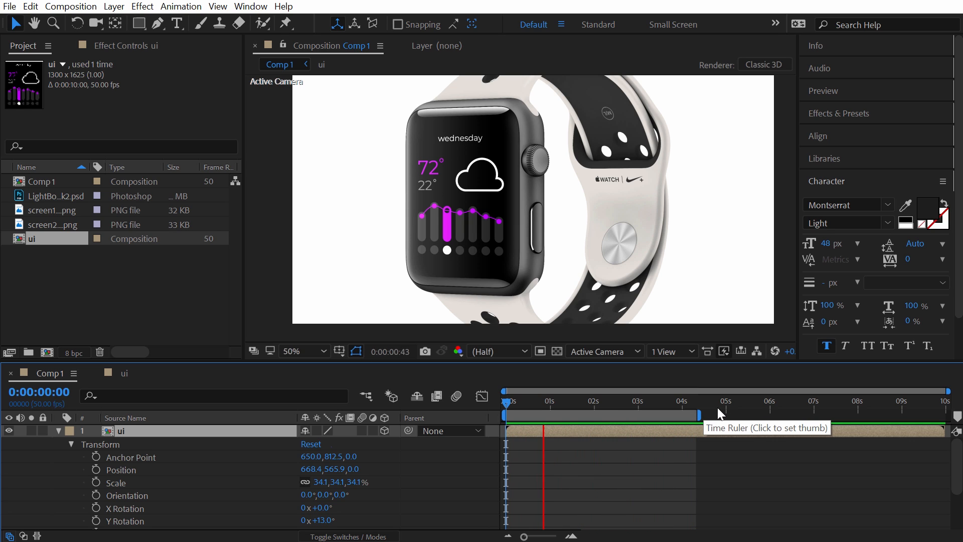
click(633, 260)
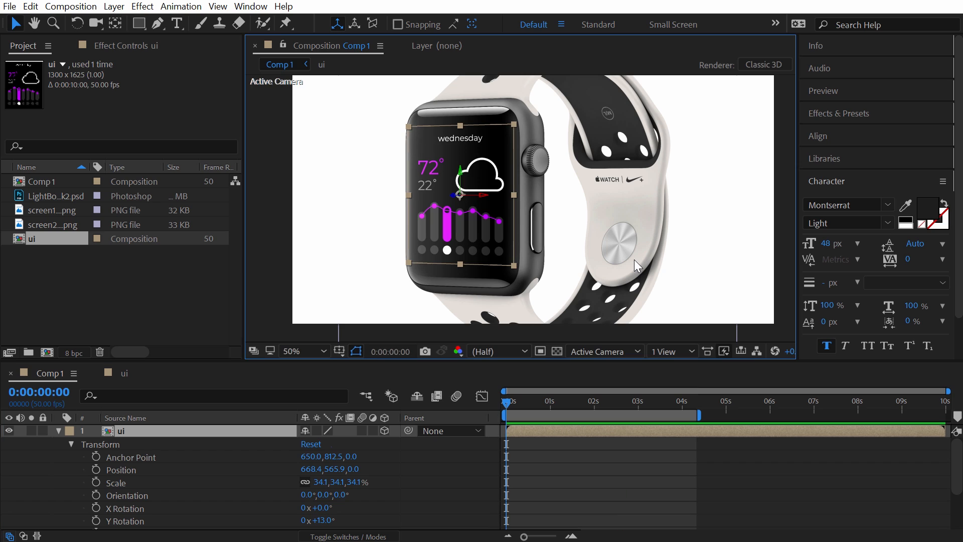
- In the ui precomp, shift screen1-new.png's keyframes to start at about 0.8 seconds and tighten them to end at about 1.1 seconds
click(126, 375)
drag(655, 476, 548, 444)
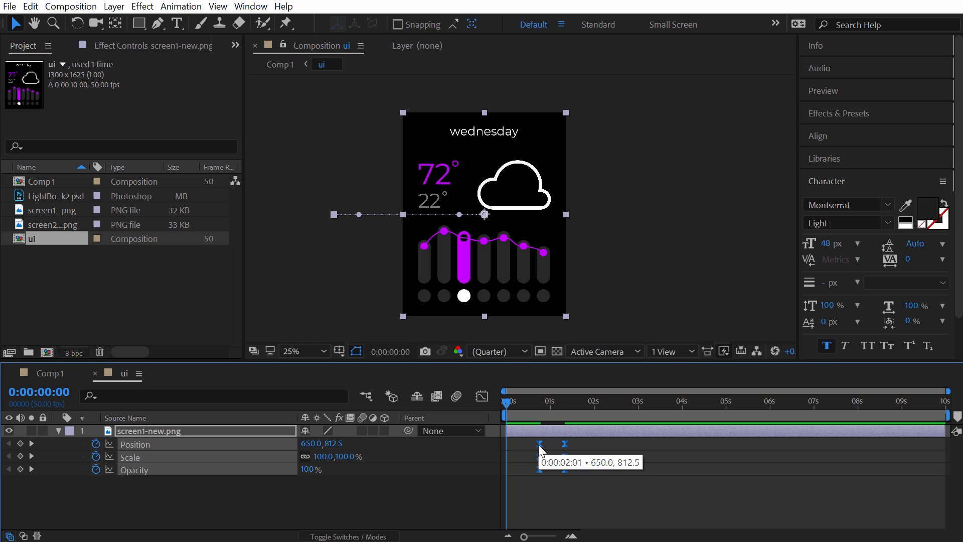
click(618, 455)
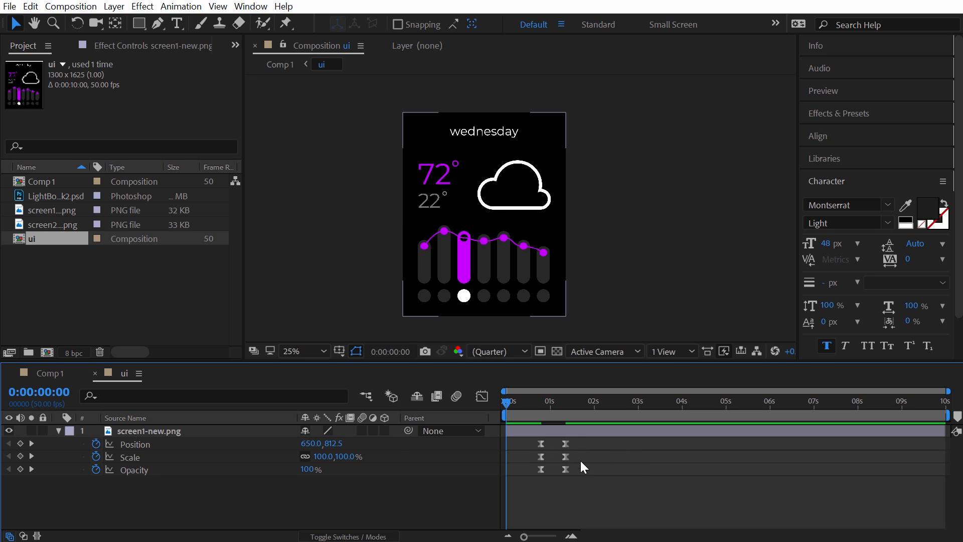
drag(581, 467, 552, 441)
click(172, 386)
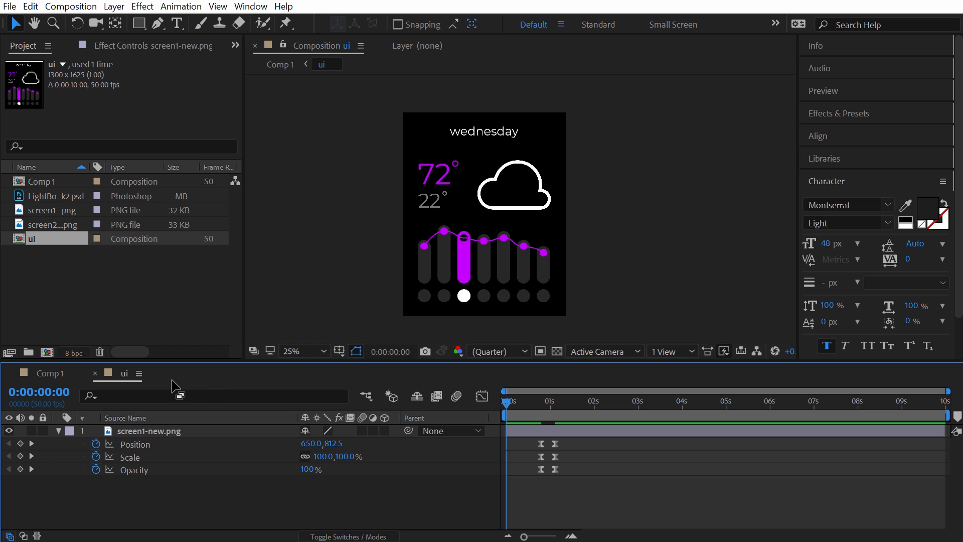
- Preview the retimed exit of the Wednesday screen on the watch in Comp 1
click(57, 371)
key(space)
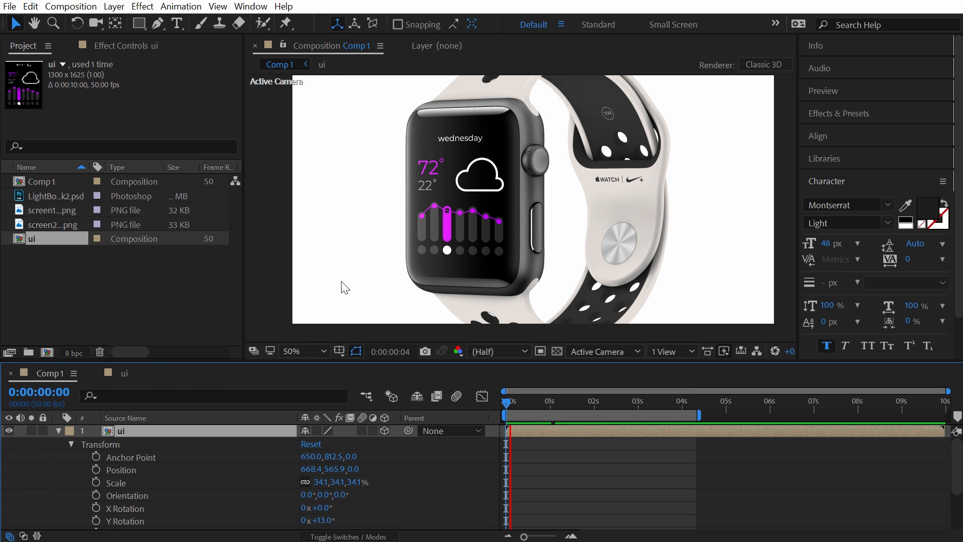
click(383, 275)
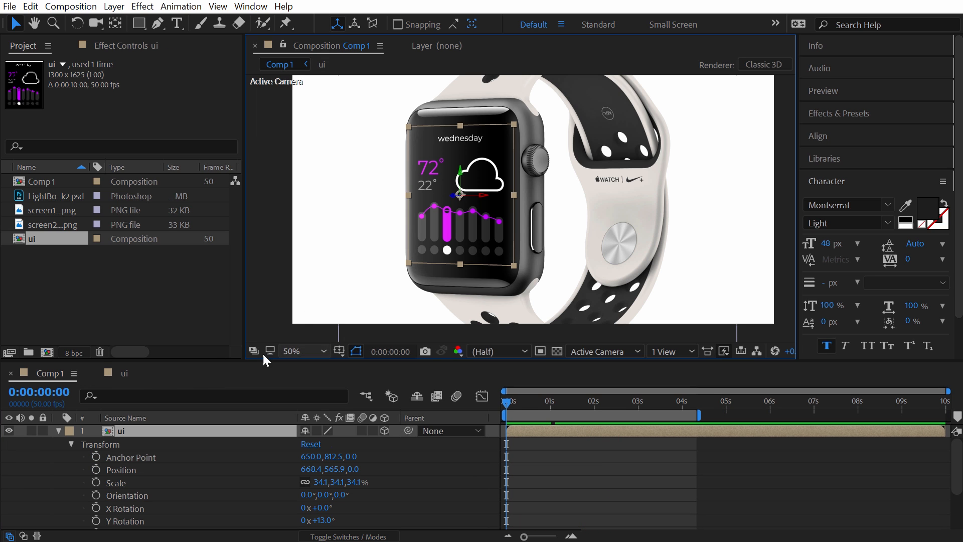
- In the ui precomp, duplicate the screen1-new.png layer, replace the copy's source with screen2-new.png and reveal its keyframes
click(124, 372)
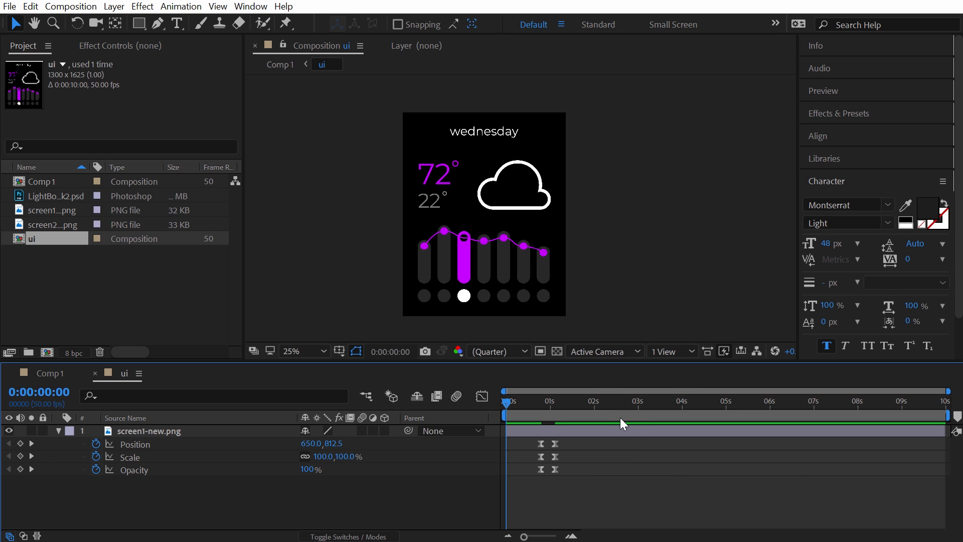
click(611, 430)
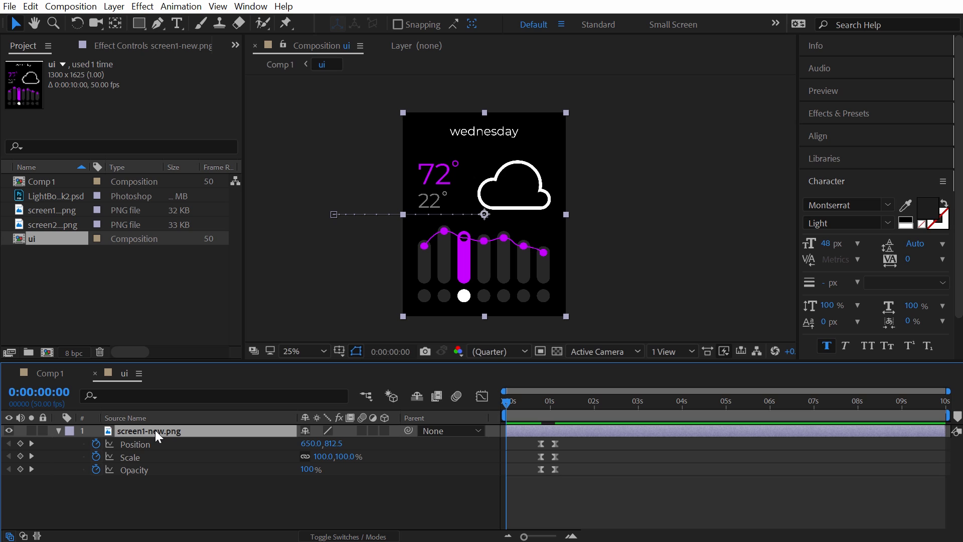
key(ctrl+d)
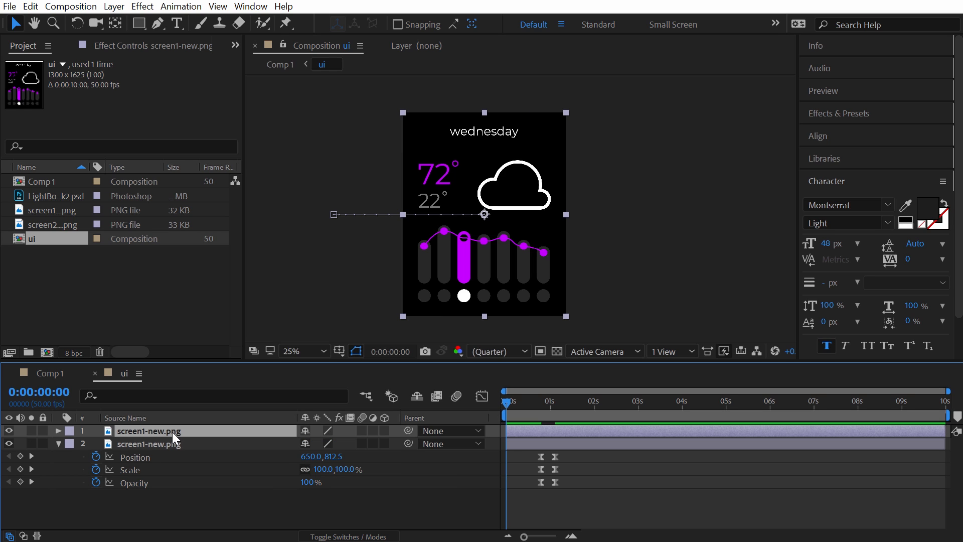
click(54, 225)
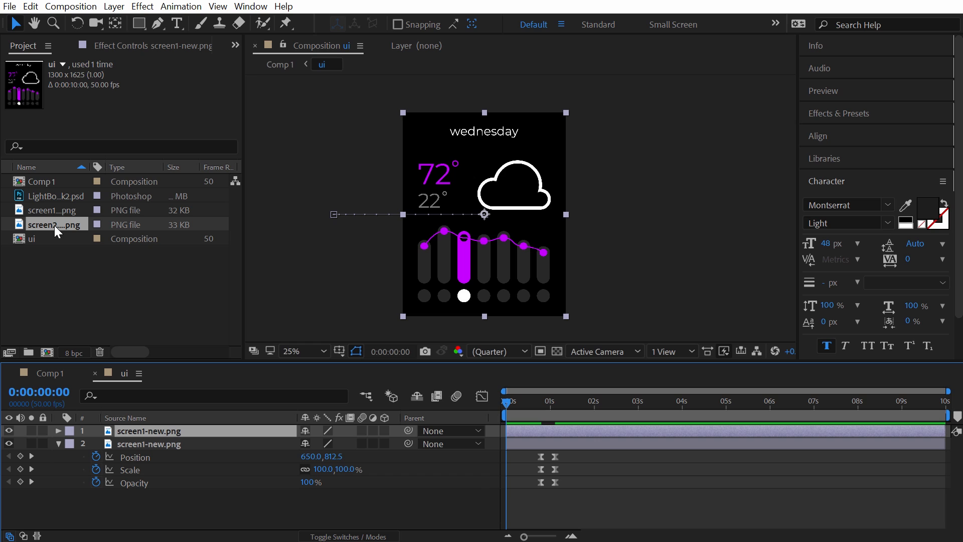
drag(54, 224, 155, 433)
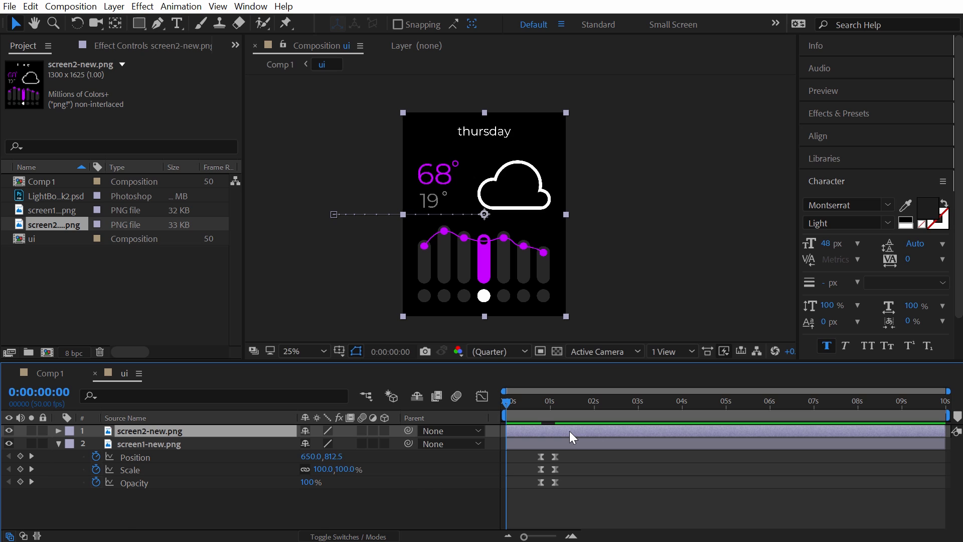
key(u)
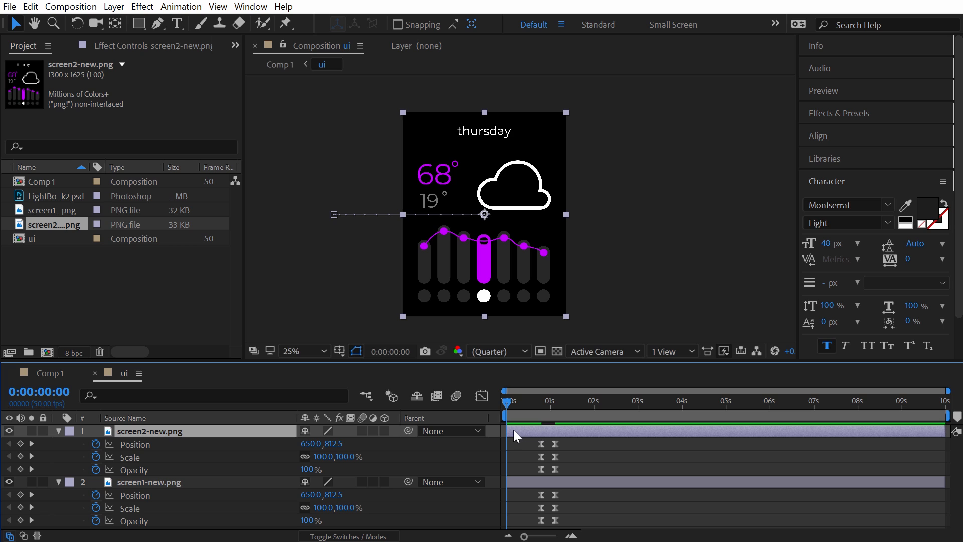
- Start the screen2-new.png layer at about 0:00:00:46 and reverse its keyframe order, with the full-size keyframes ending at about 1.3 seconds
drag(512, 430, 554, 431)
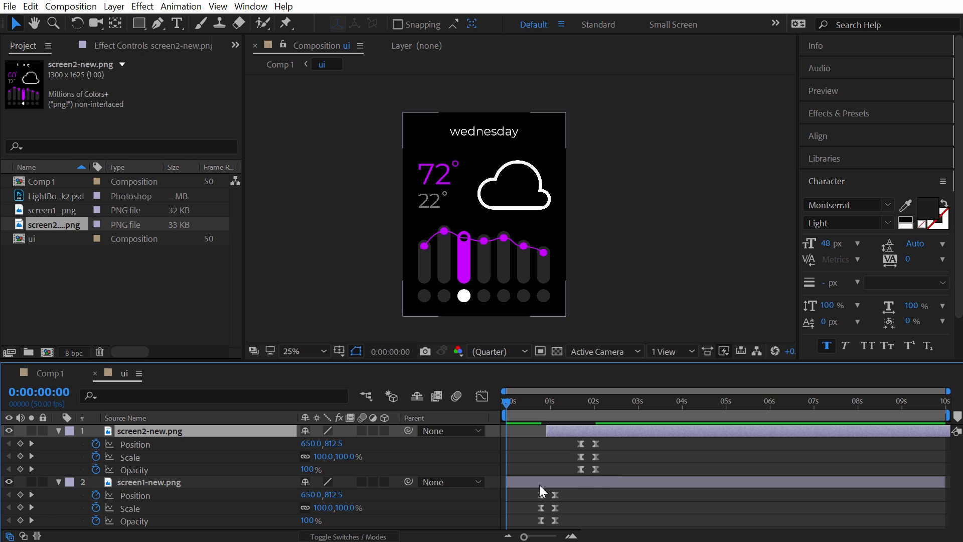
drag(600, 470, 563, 469)
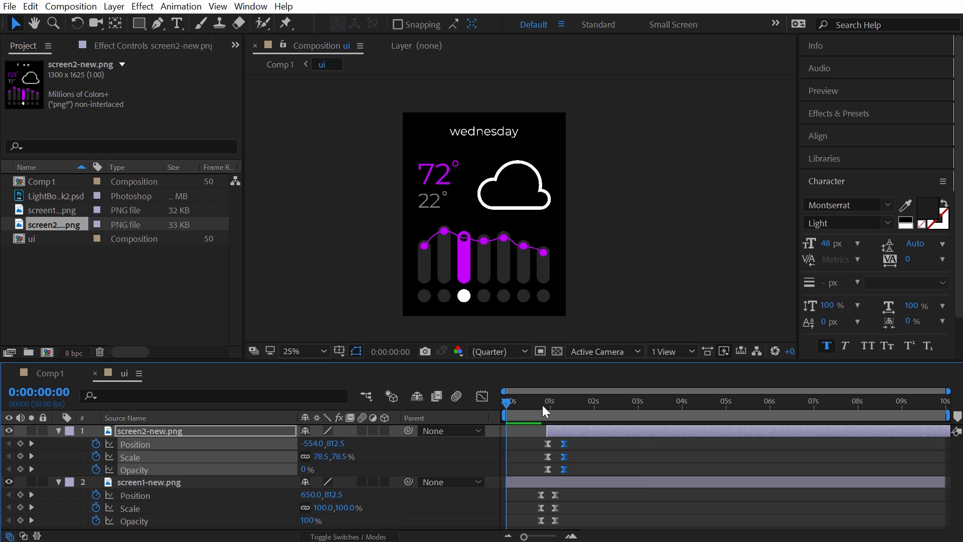
drag(537, 400, 561, 406)
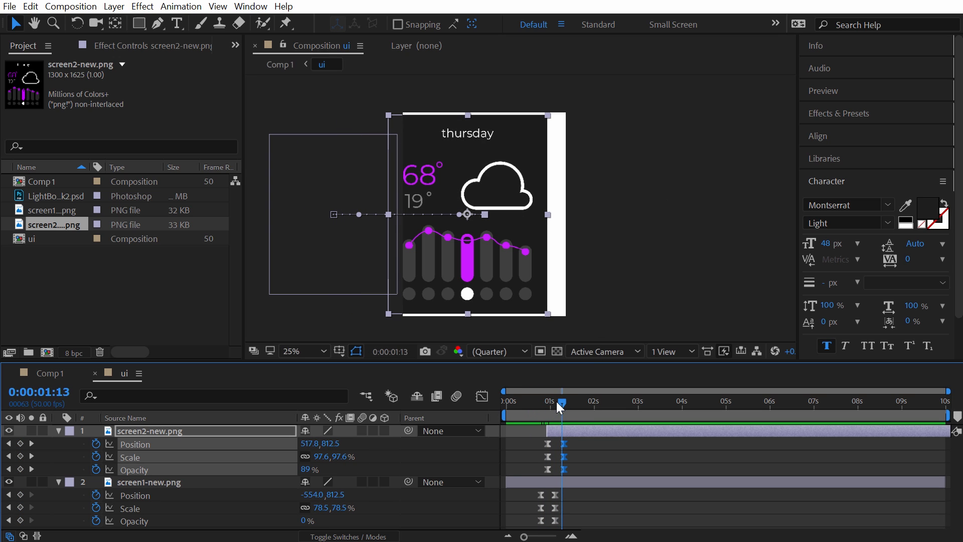
drag(557, 401, 549, 402)
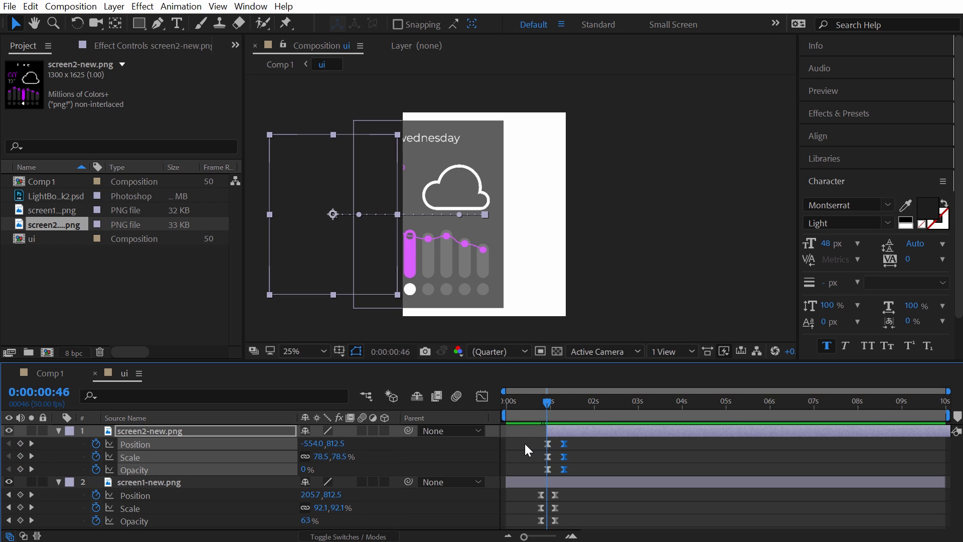
- At the 0:00:00:47 keyframe, move screen2-new.png horizontally past the frame's right side to X 1798, and scrub through its entrance
click(31, 443)
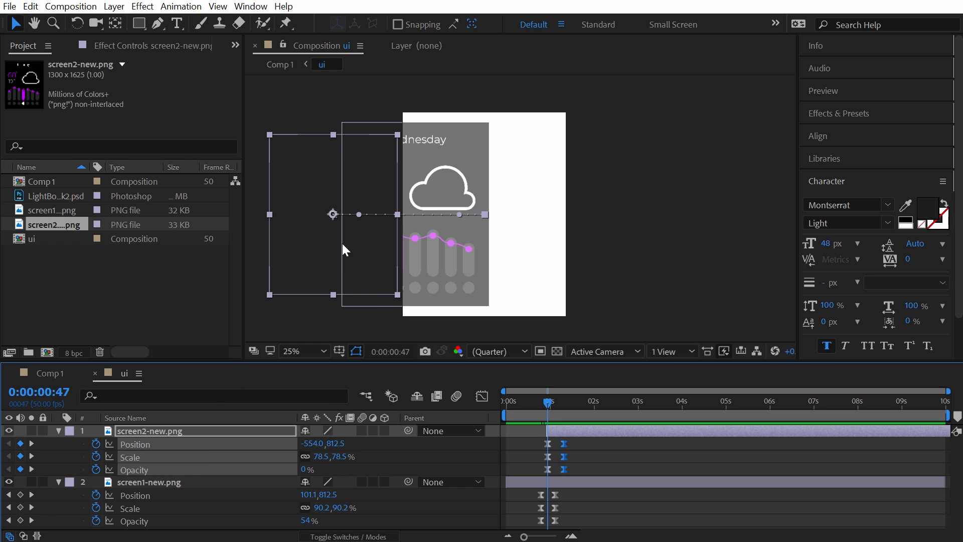
drag(303, 182, 598, 197)
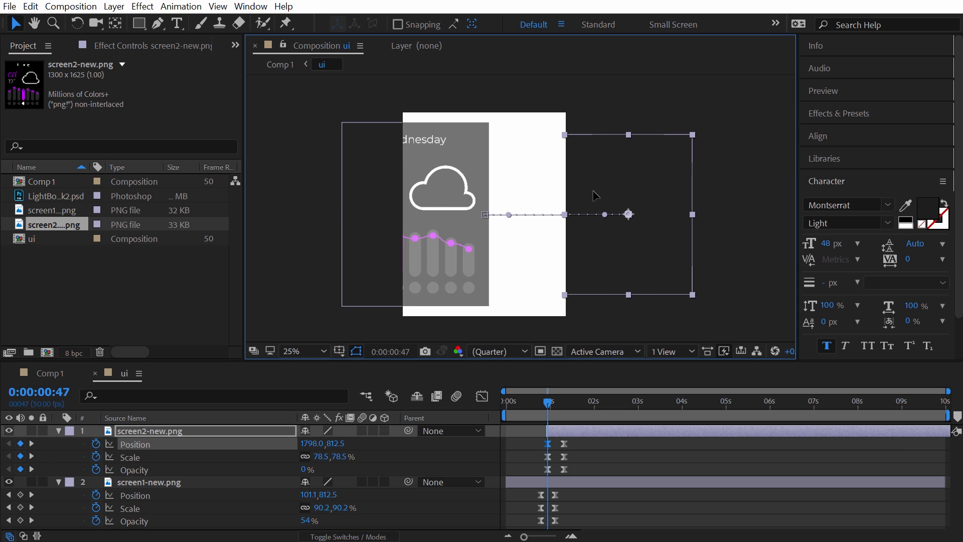
click(604, 92)
mouse_move(553, 402)
mouse_down()
mouse_move(532, 401)
mouse_move(569, 404)
mouse_up()
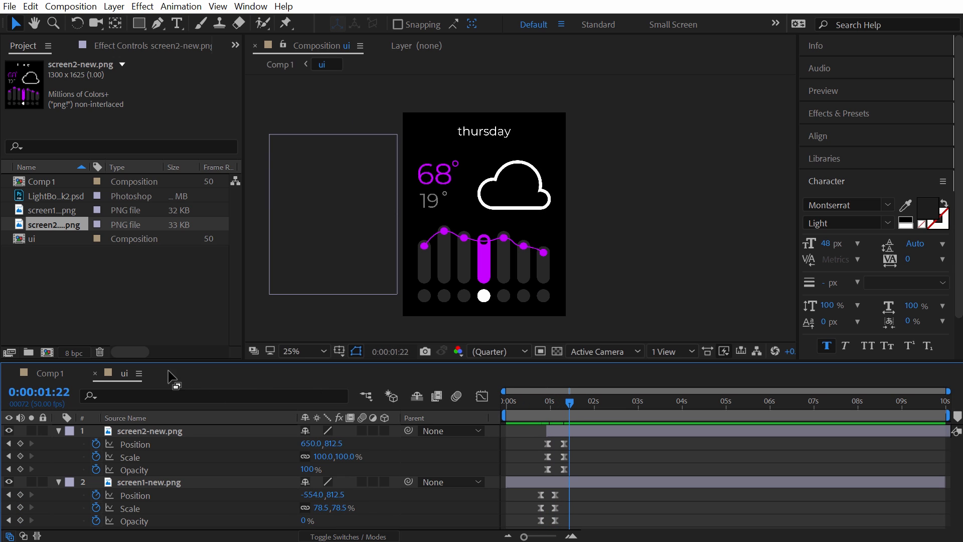
- Preview the complete Wednesday-to-Thursday screen transition on the watch in Comp 1
click(62, 374)
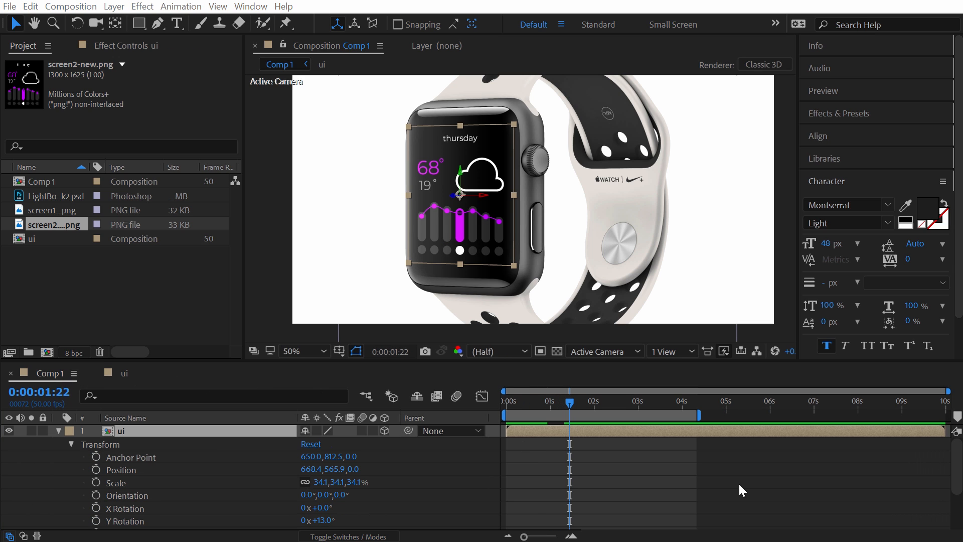
key(space)
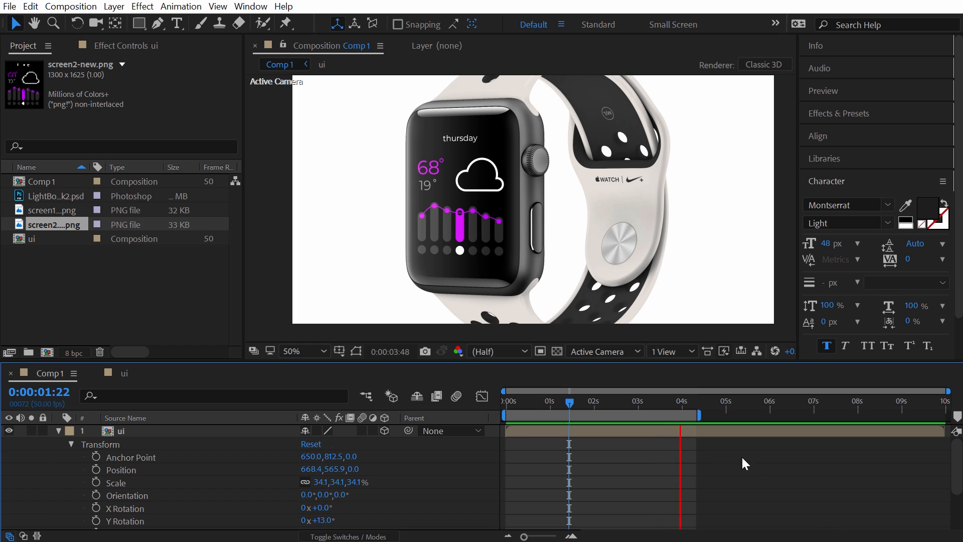
key(space)
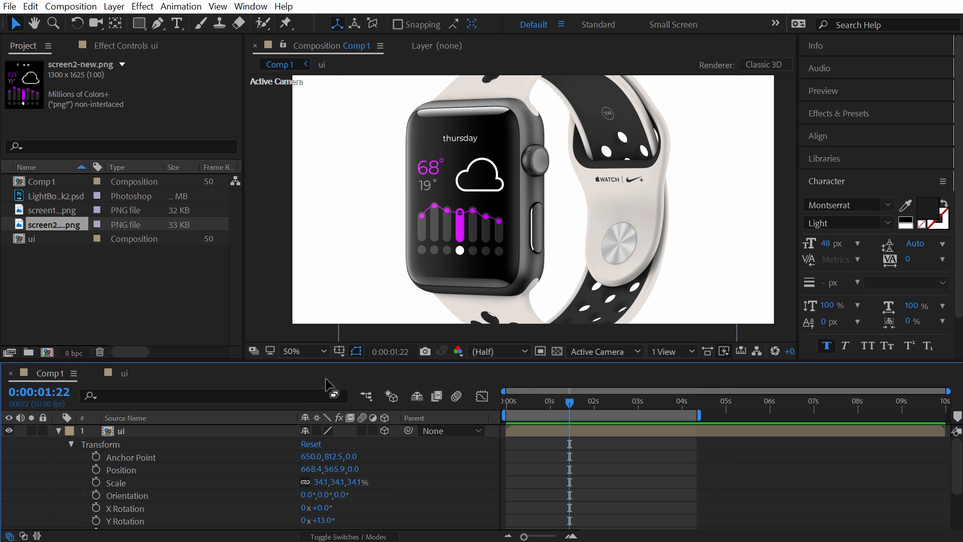
- In the ui precomp, draw a closed white shape with the Pen tool along the frame's right edge, bulging inward in a smooth curve
click(125, 376)
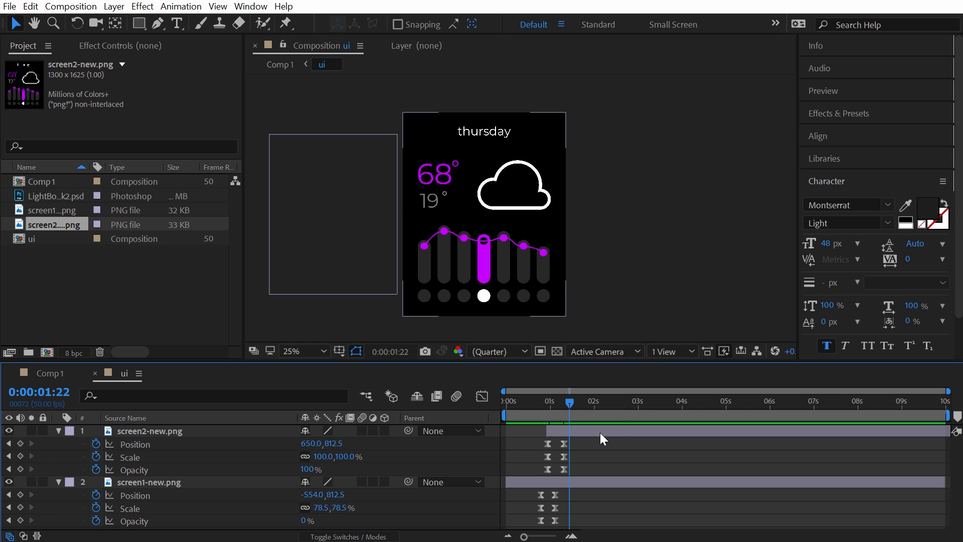
click(632, 236)
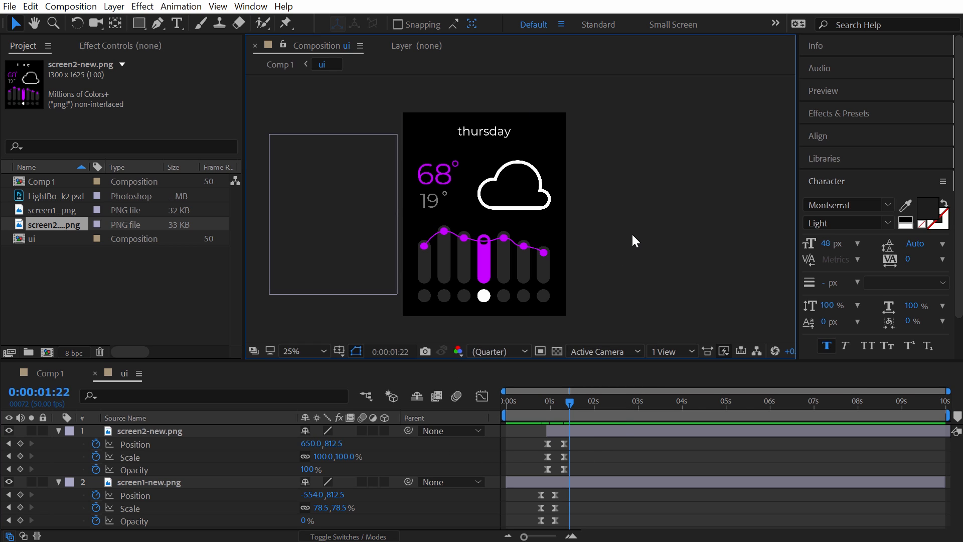
click(158, 22)
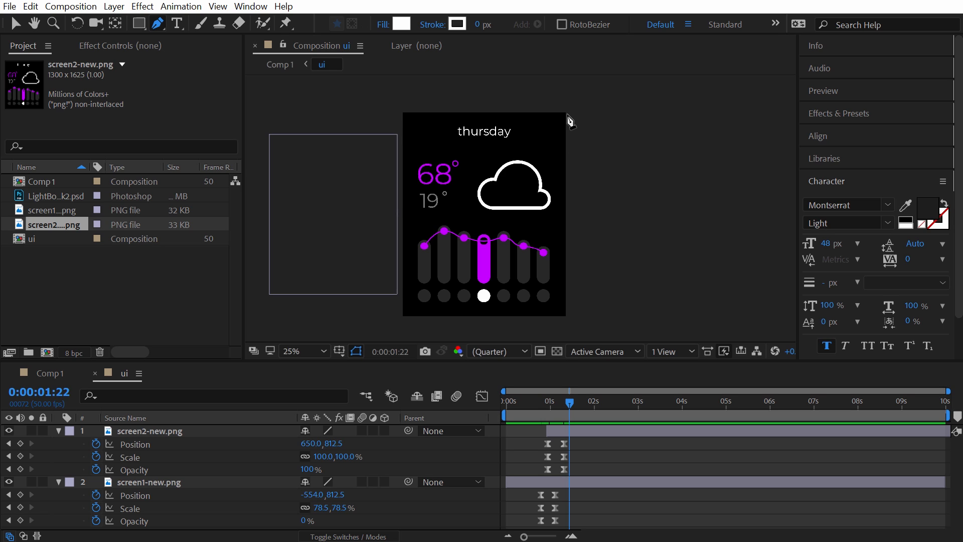
click(567, 115)
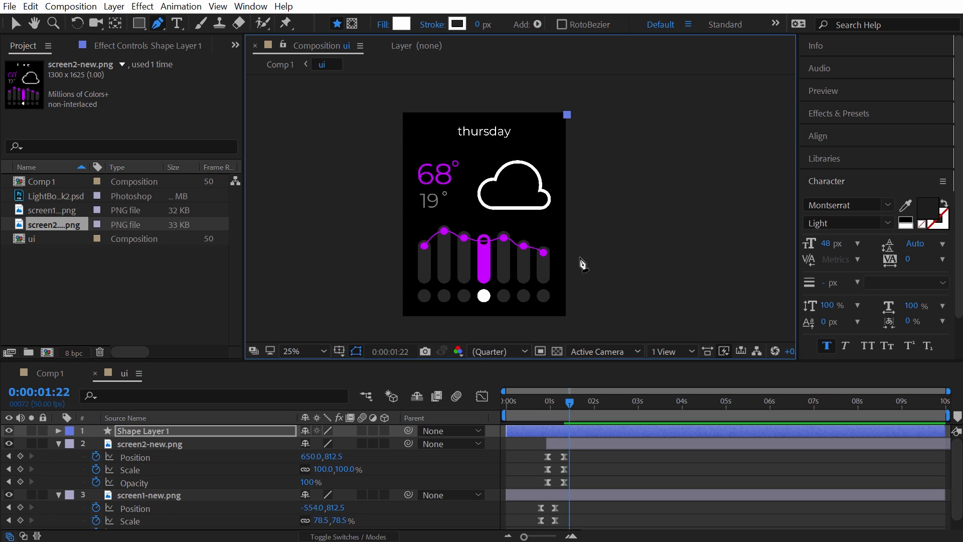
click(567, 316)
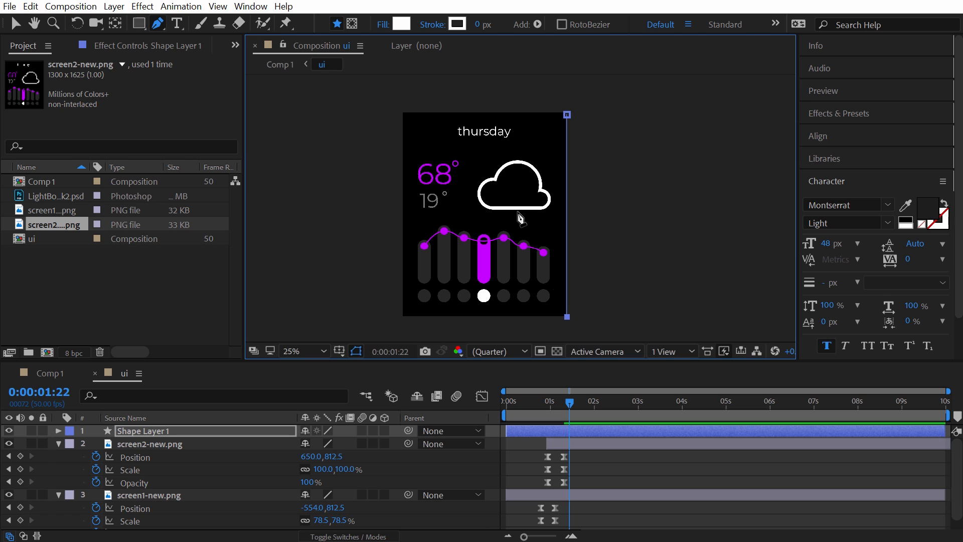
drag(518, 212, 518, 131)
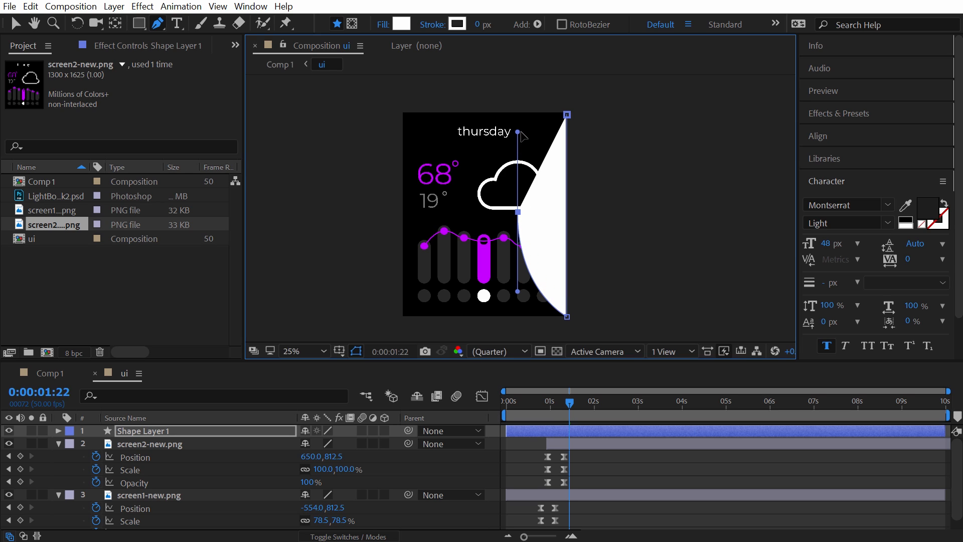
click(567, 115)
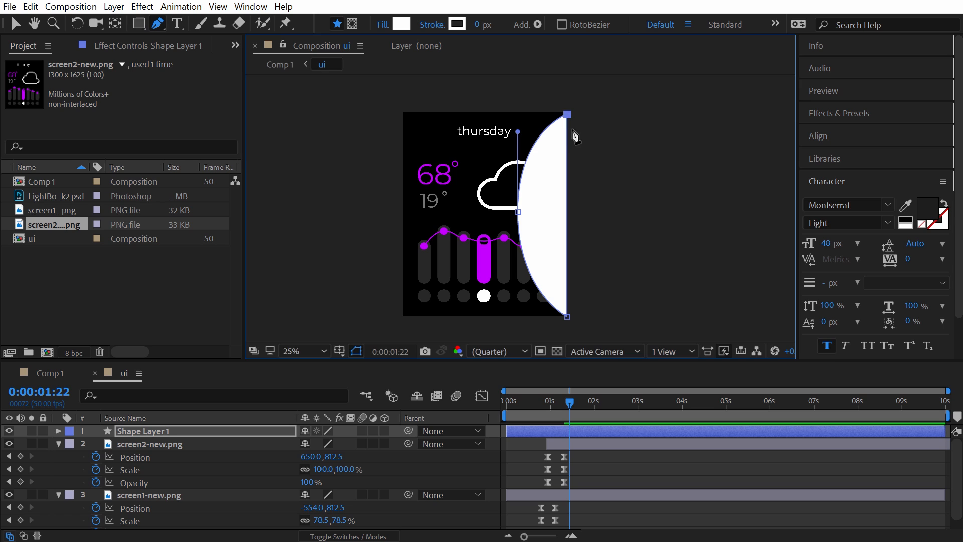
drag(519, 133, 519, 147)
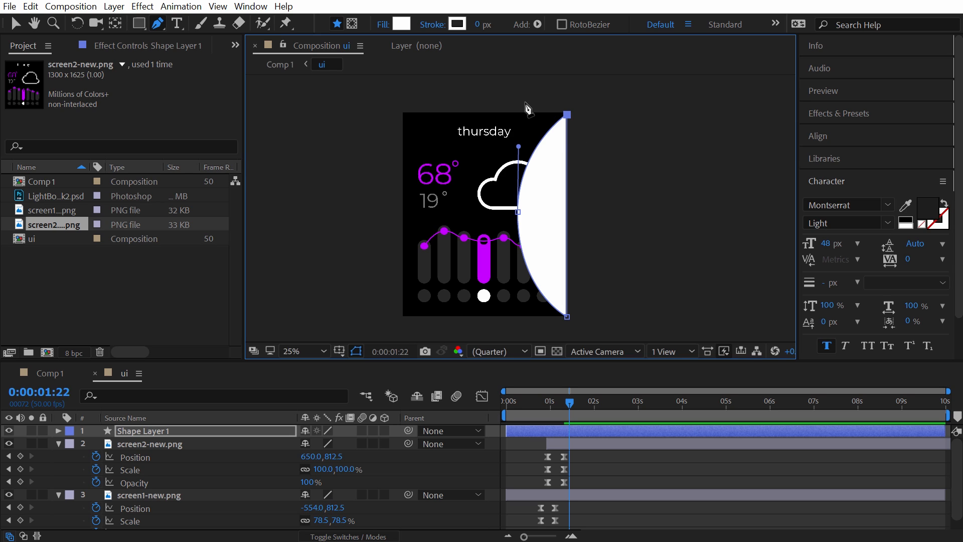
- Change the curved shape's fill from white to the purple sampled from the highlighted bar in the weather chart
key(v)
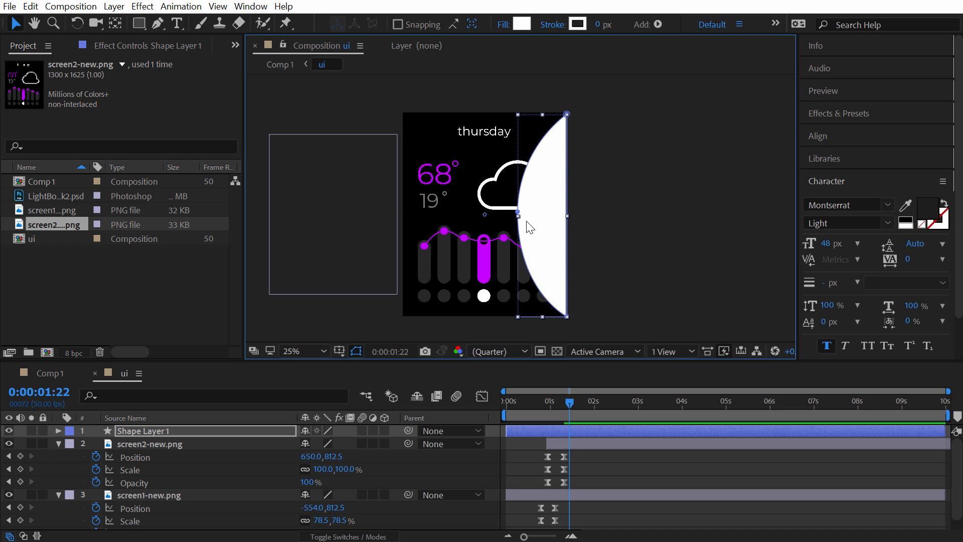
click(522, 24)
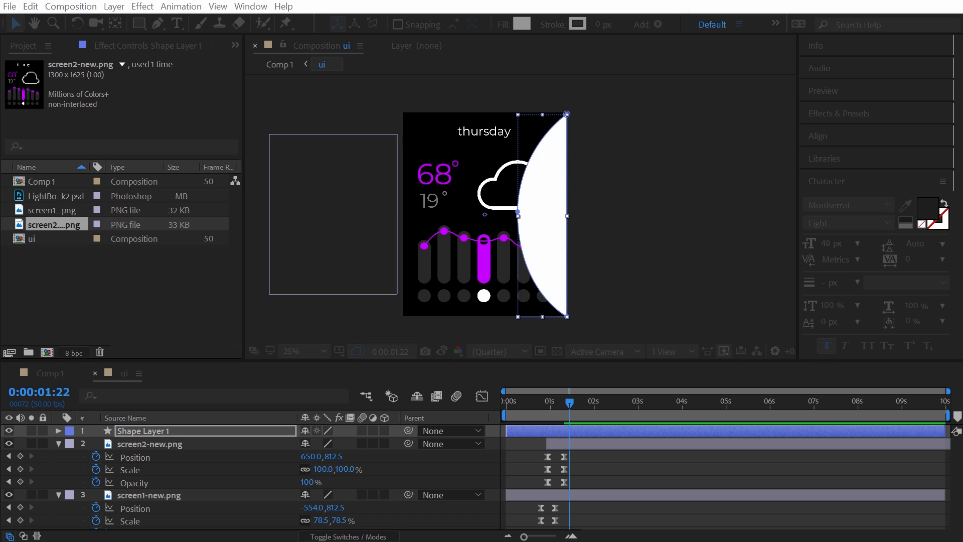
drag(573, 167, 640, 104)
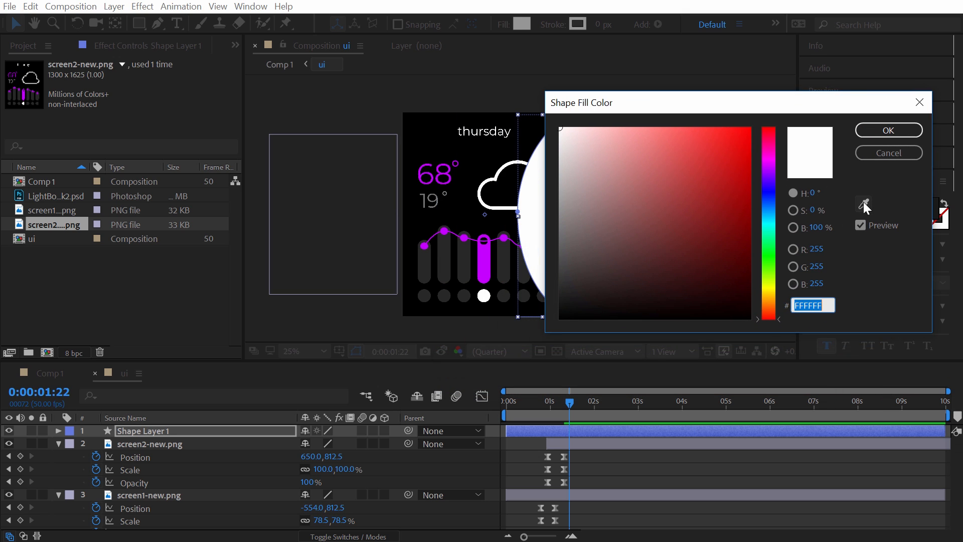
click(864, 202)
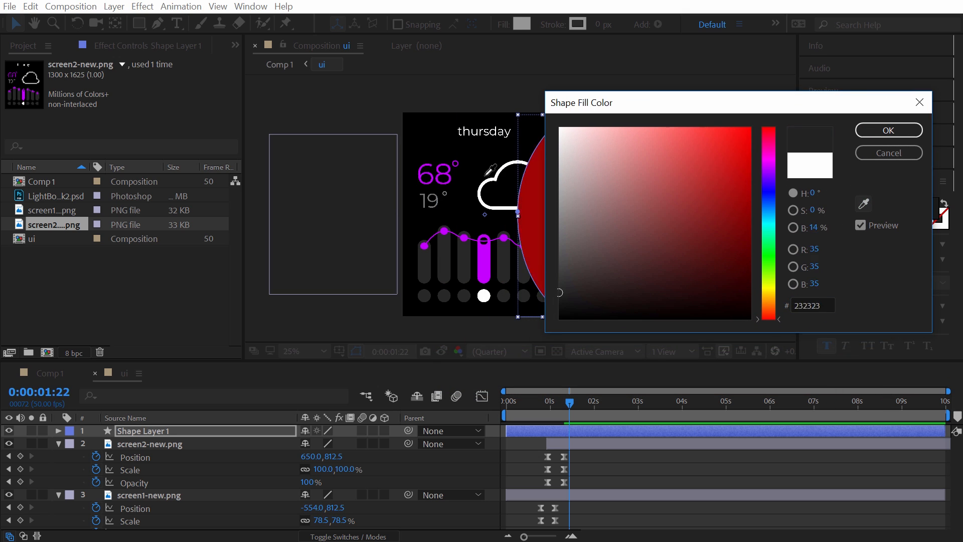
click(487, 245)
click(859, 129)
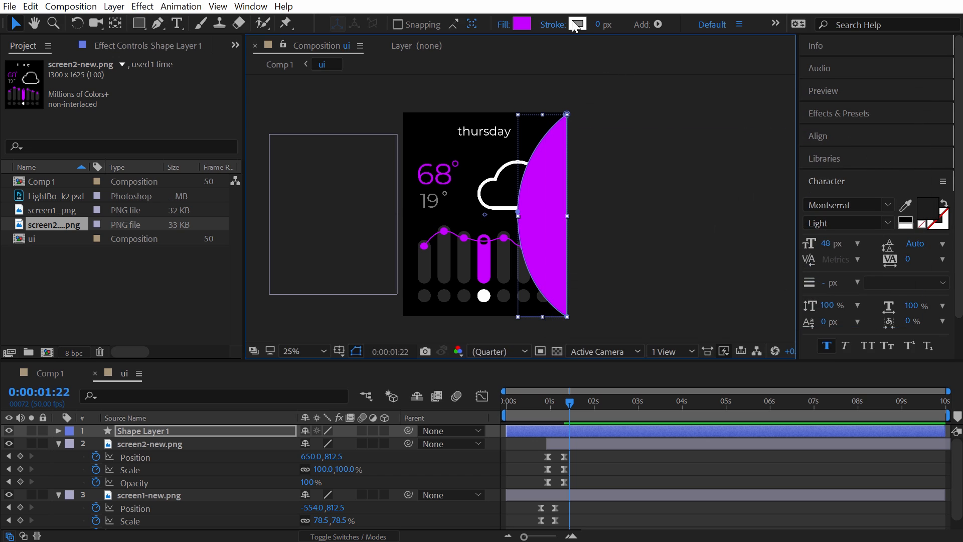
click(640, 143)
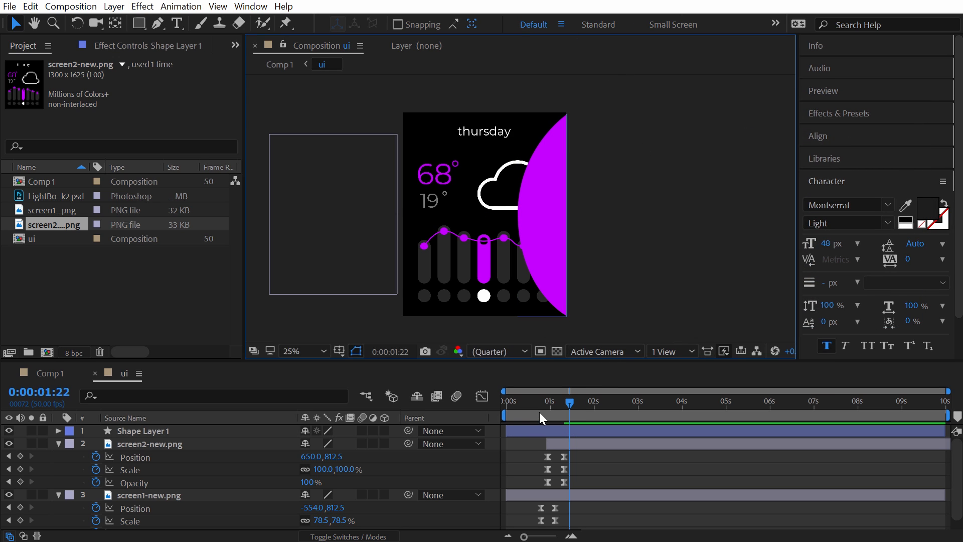
- Start Shape Layer 1 at 0:00:00:40 and add a Path keyframe for its curve at 0:00:00:47
drag(535, 398, 540, 399)
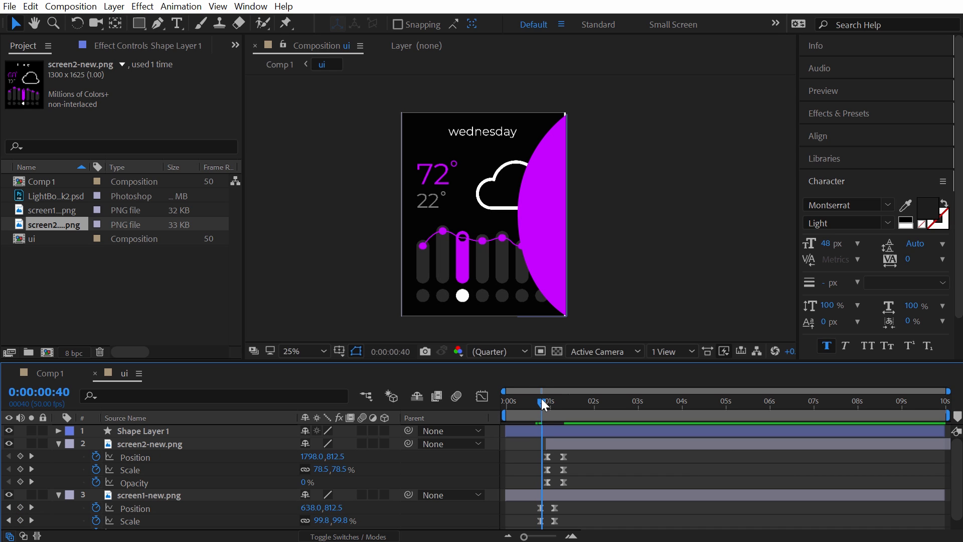
click(514, 430)
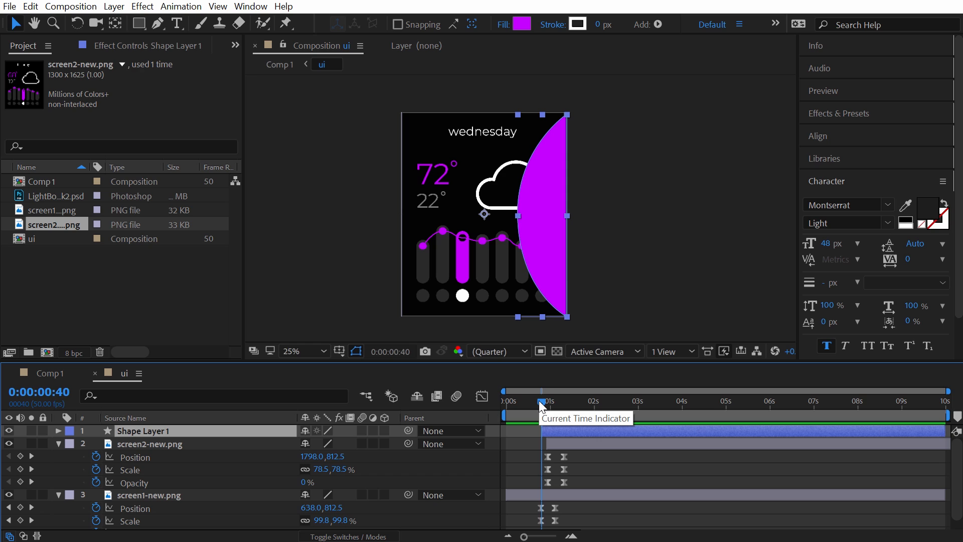
drag(542, 405, 548, 405)
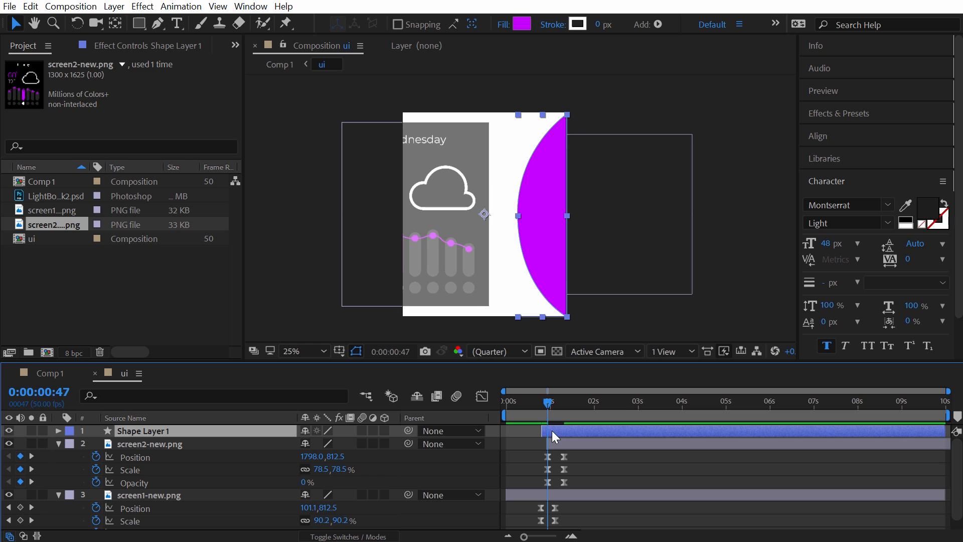
scroll(550, 436, up, 3)
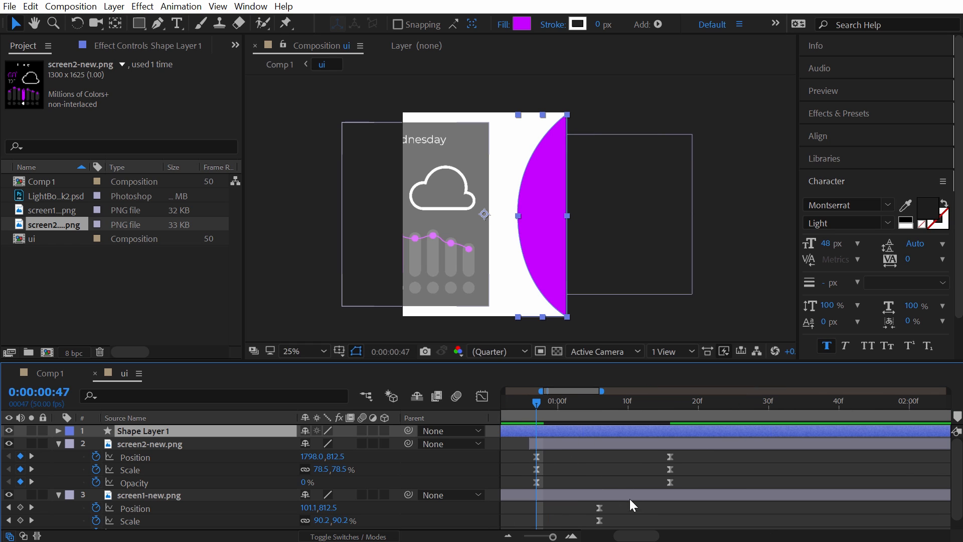
scroll(611, 476, down, 1)
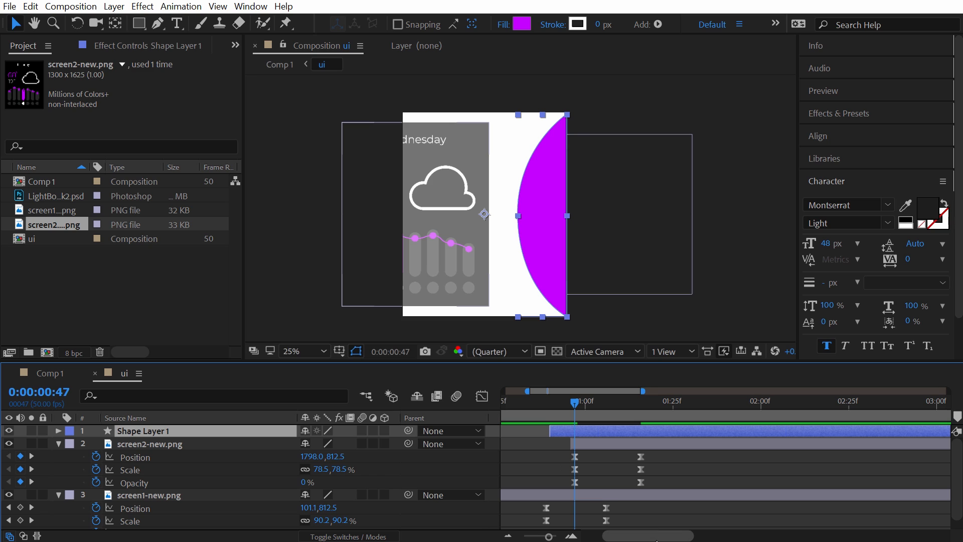
drag(655, 535, 646, 540)
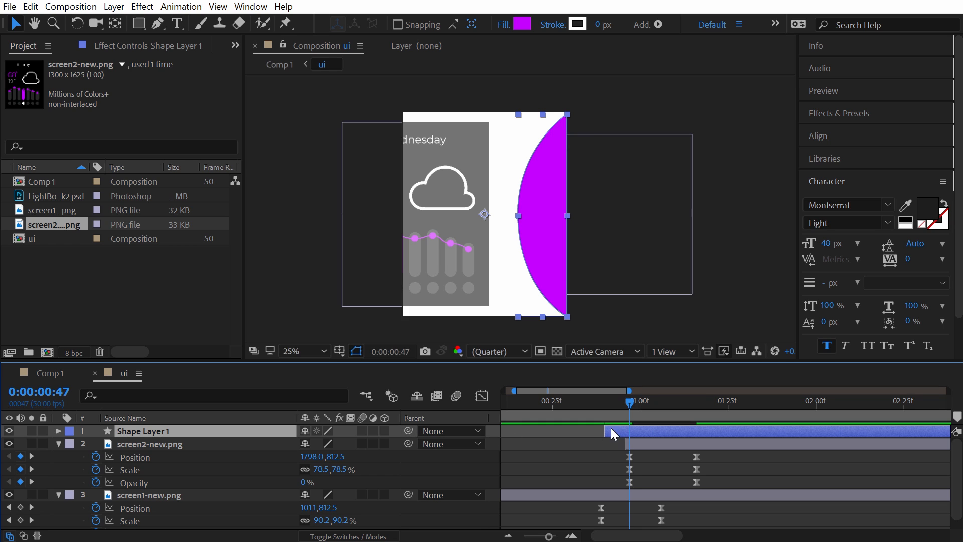
click(58, 430)
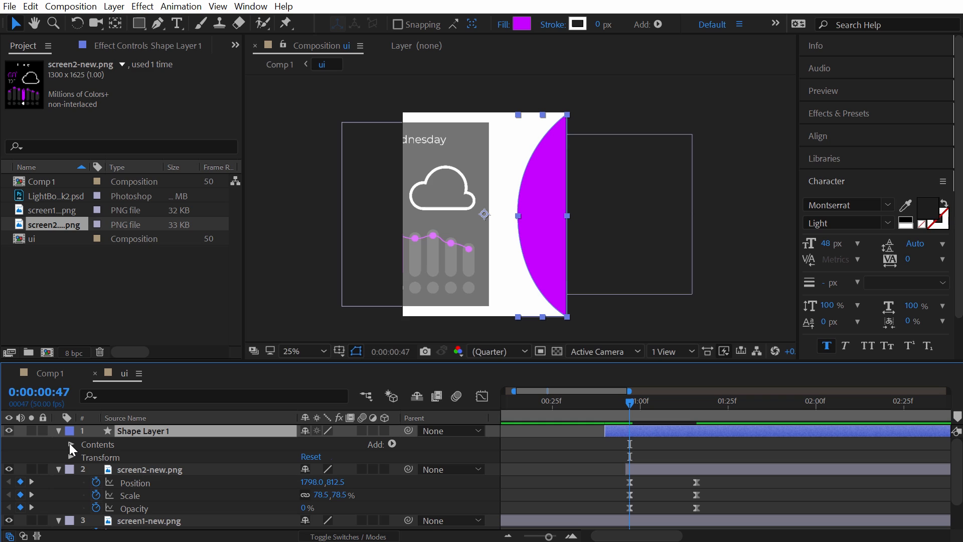
click(71, 444)
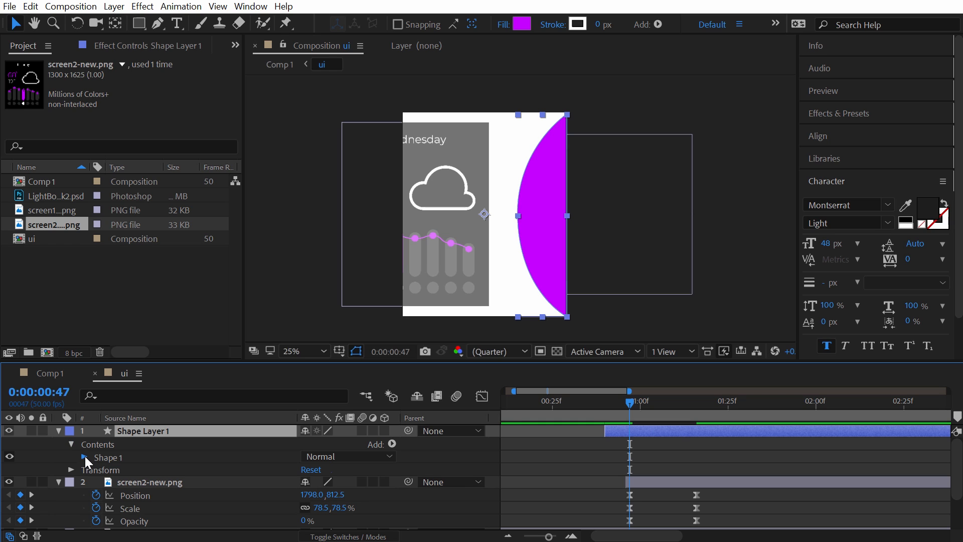
click(85, 455)
click(97, 470)
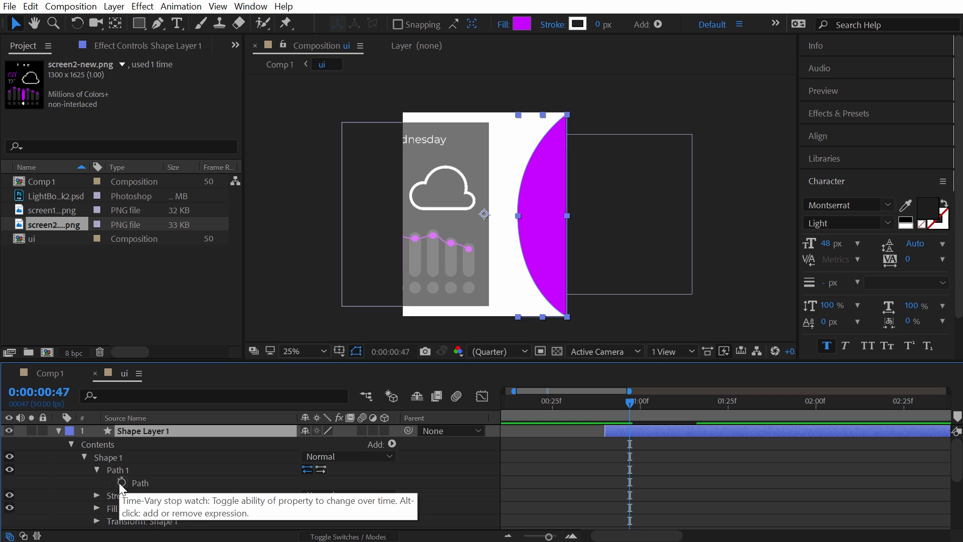
click(120, 483)
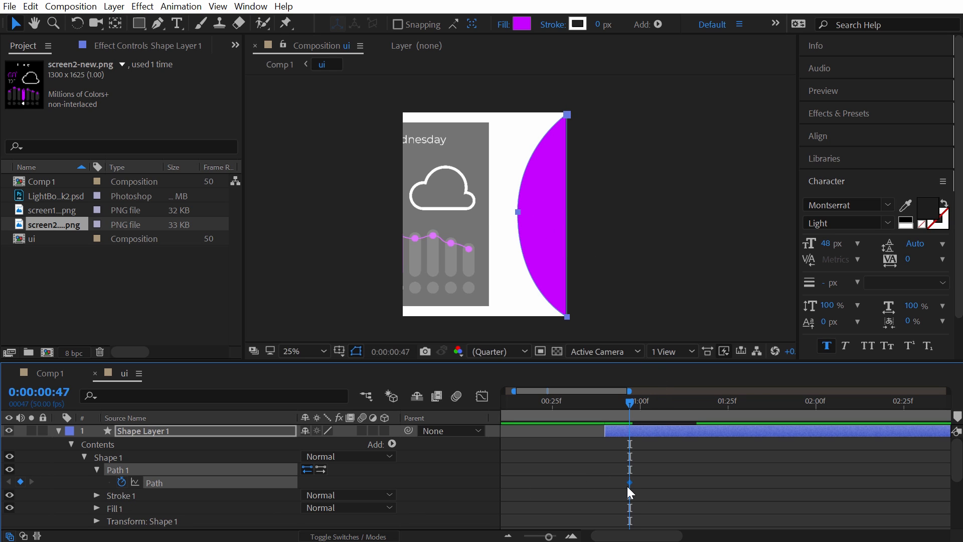
- At 0:00:00:40, shift the curve's middle point horizontally to the frame's right edge so the shape flattens to a thin sliver
drag(628, 402, 606, 402)
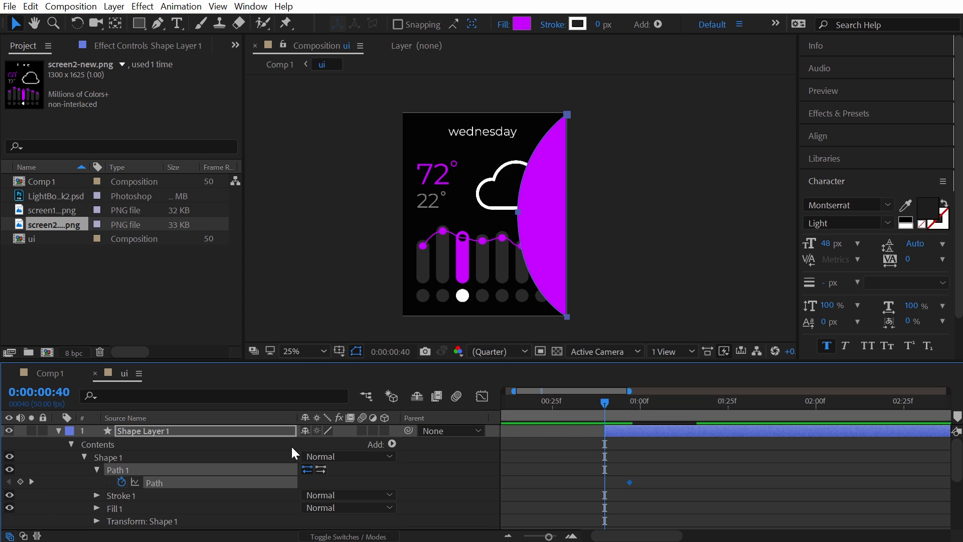
click(543, 203)
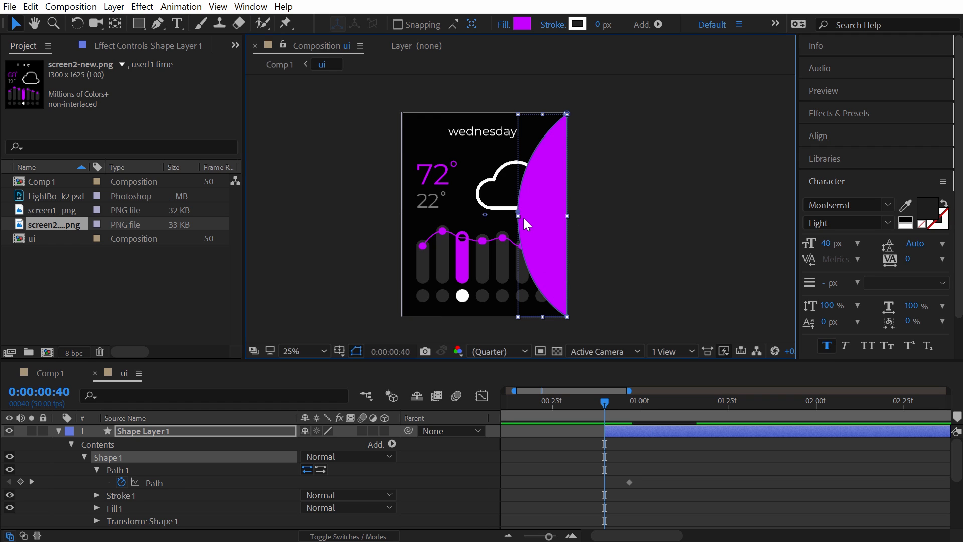
scroll(525, 221, up, 4)
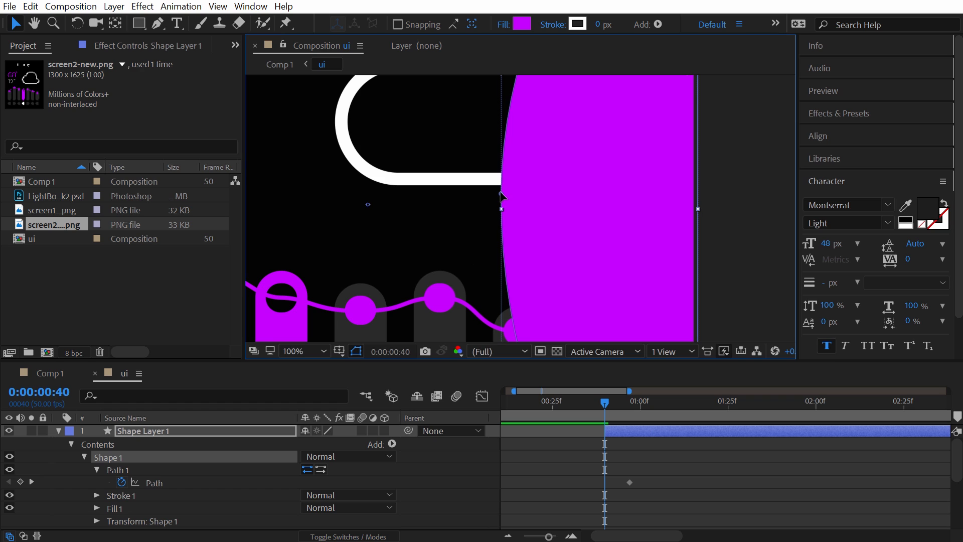
click(502, 195)
scroll(565, 182, down, 4)
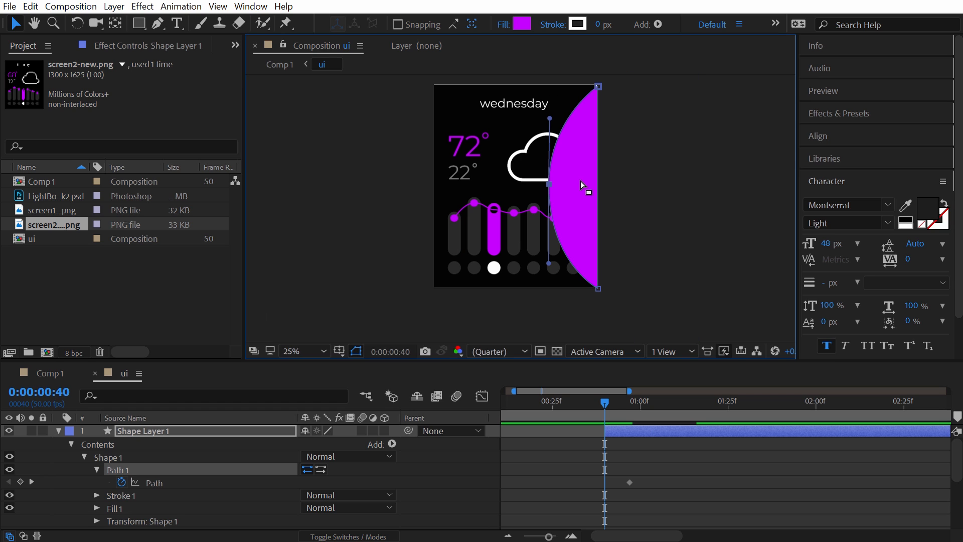
key(Right)
key(Right)
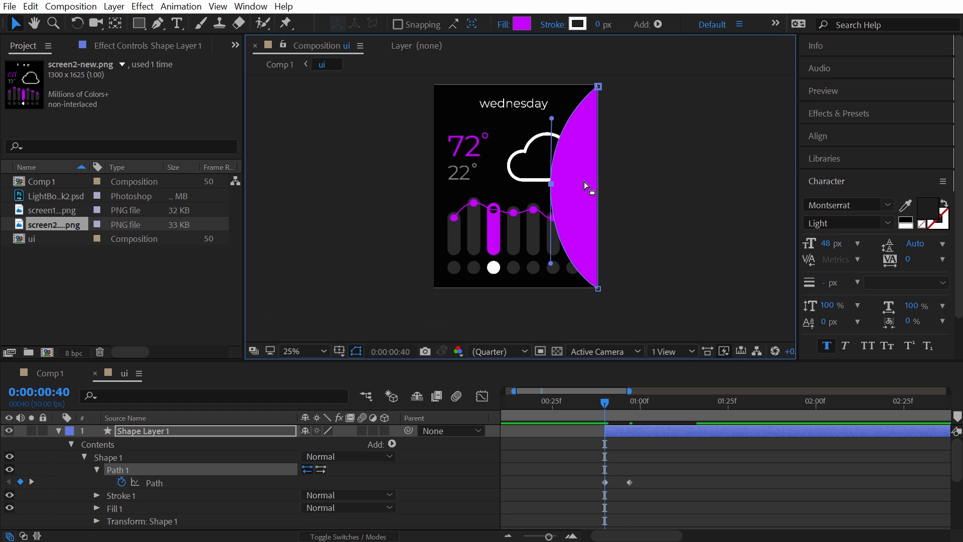
key(shift+Right)
key(shift+Right)
key(shift+Right)
key(shift+Right)
key(shift+Right)
key(shift+Right)
key(shift+Right)
key(shift+Right)
key(shift+Right)
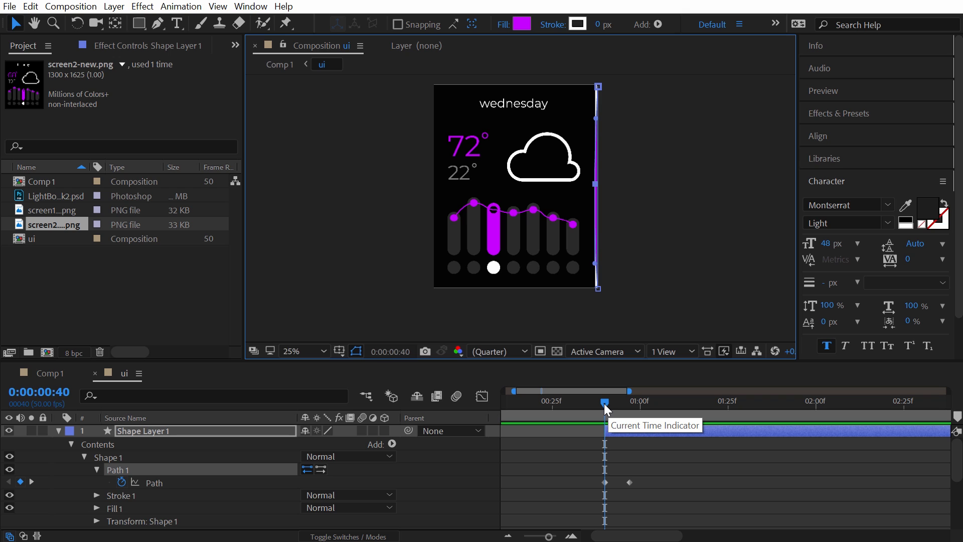
- Copy the flattened Path keyframe at 0:00:00:40 and paste it at 0:00:01:04
drag(604, 403, 626, 401)
click(642, 450)
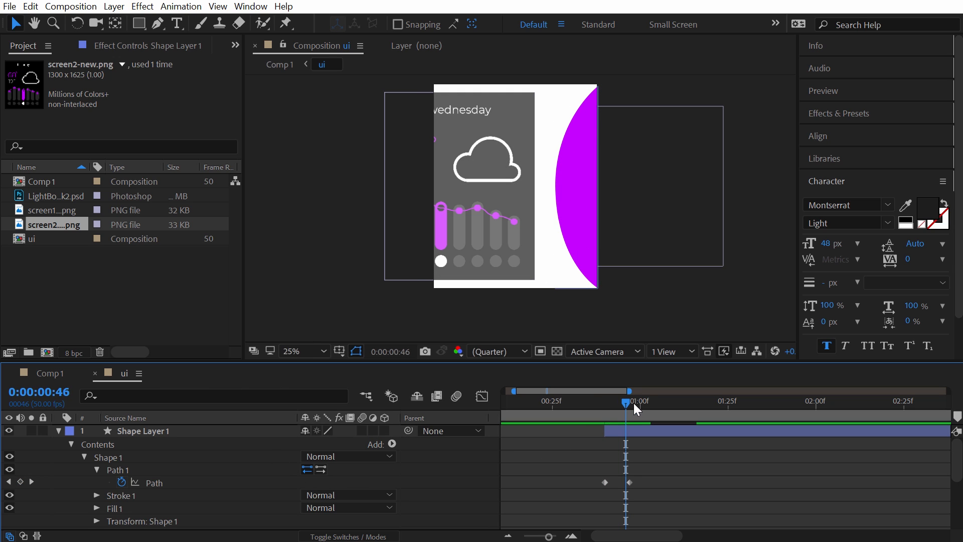
drag(633, 402, 654, 407)
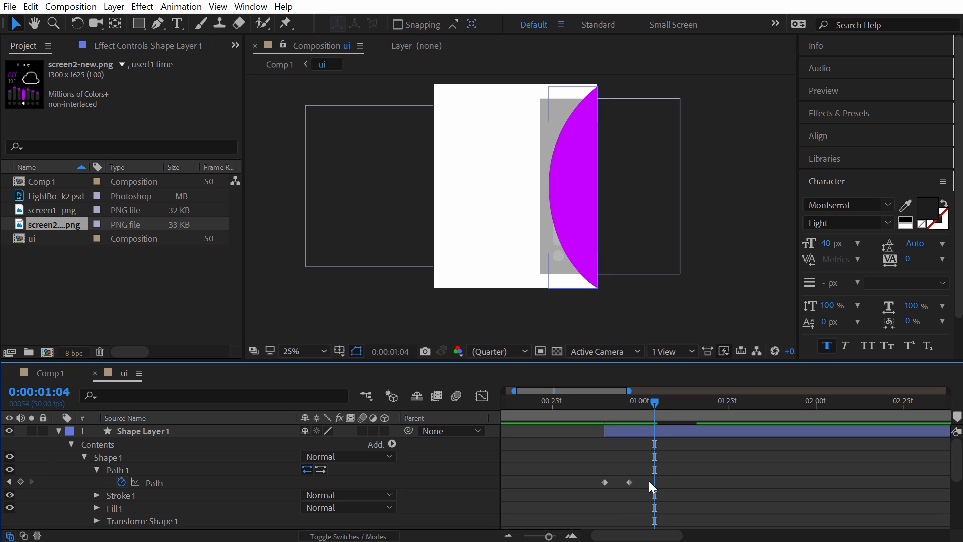
click(605, 482)
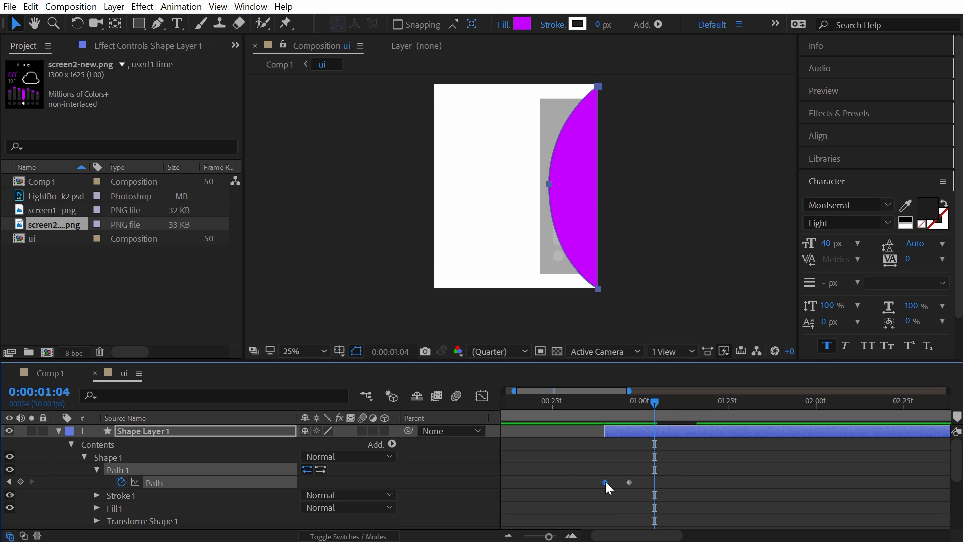
key(ctrl+c)
key(ctrl+v)
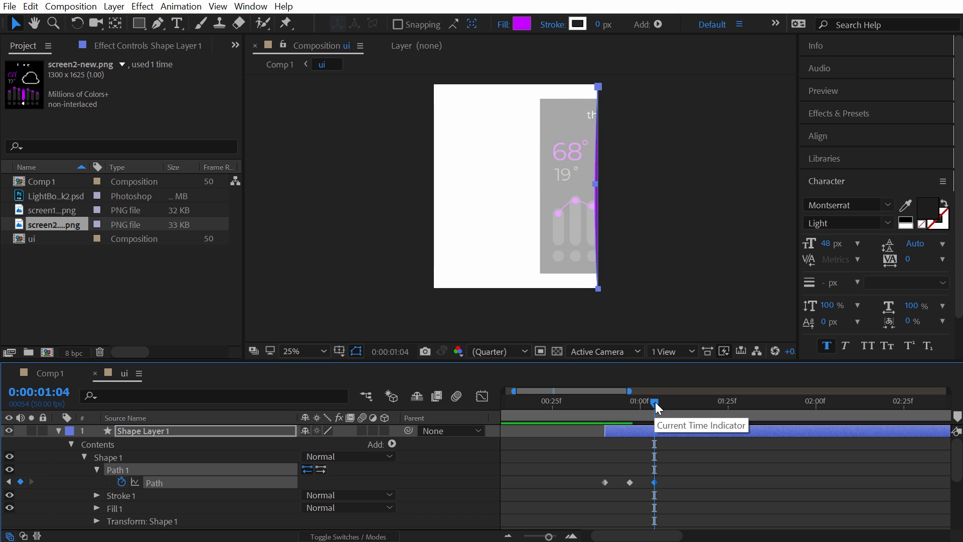
- Trim the end of Shape Layer 1 to 0:00:01:04
mouse_move(655, 402)
mouse_down()
mouse_move(598, 404)
mouse_move(667, 406)
mouse_move(596, 414)
mouse_move(655, 414)
mouse_up()
click(661, 429)
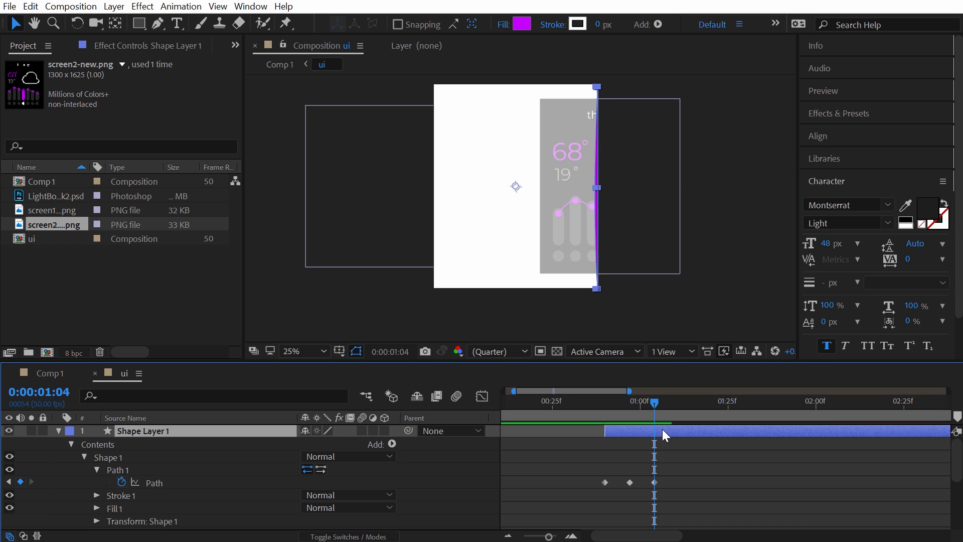
key(alt+bracketright)
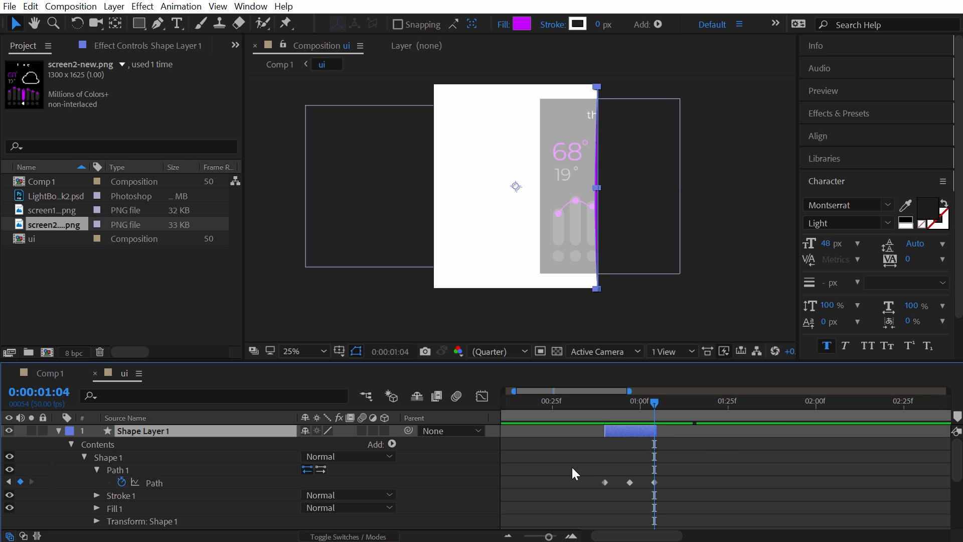
- Apply Easy Ease to all three Path keyframes of Shape Layer 1
drag(672, 474, 597, 489)
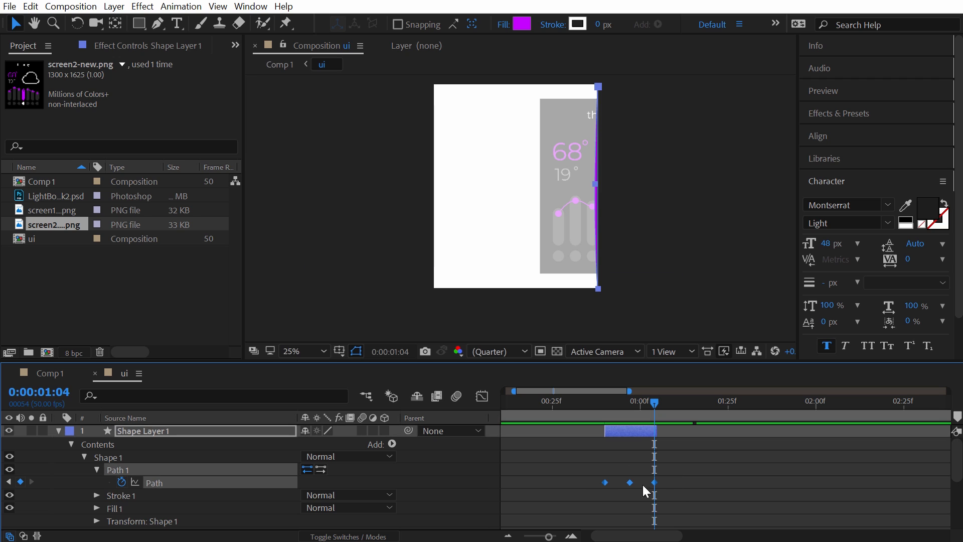
right_click(627, 481)
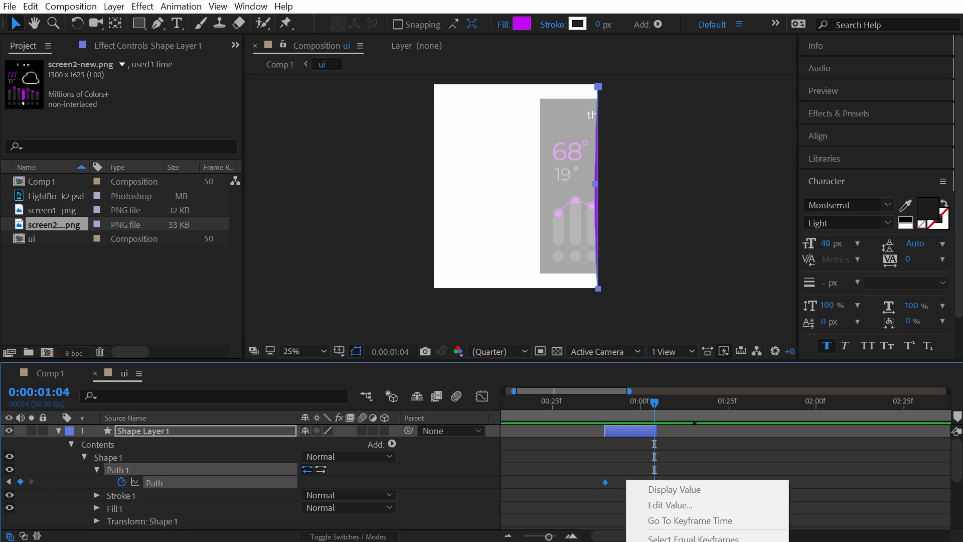
key(Escape)
click(548, 445)
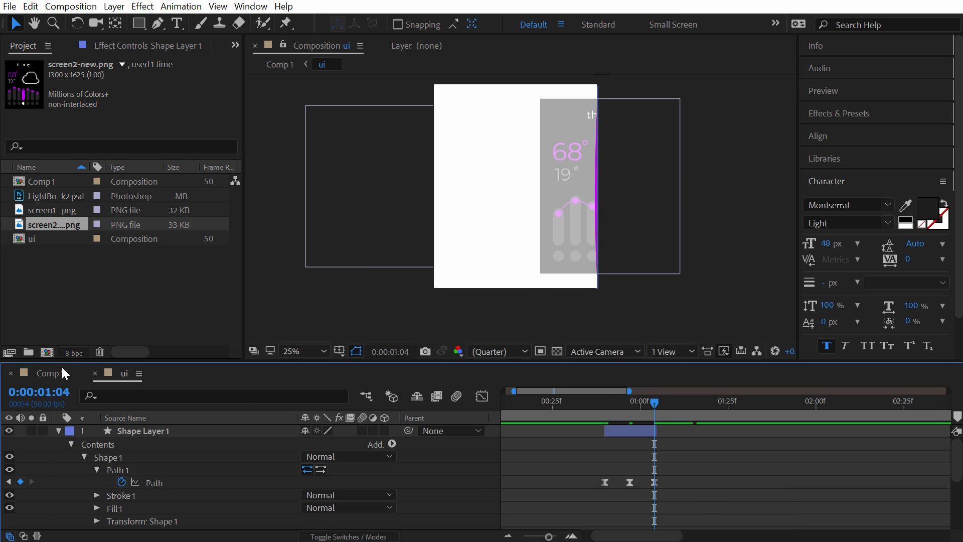
- Preview the screen transition with the purple swipe shape on the watch in Comp 1
click(51, 373)
click(275, 242)
key(space)
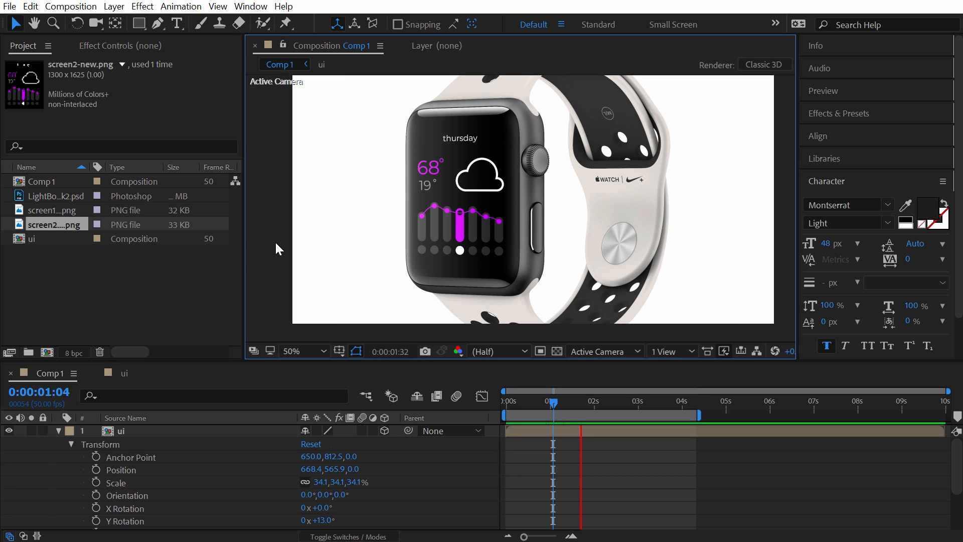
key(space)
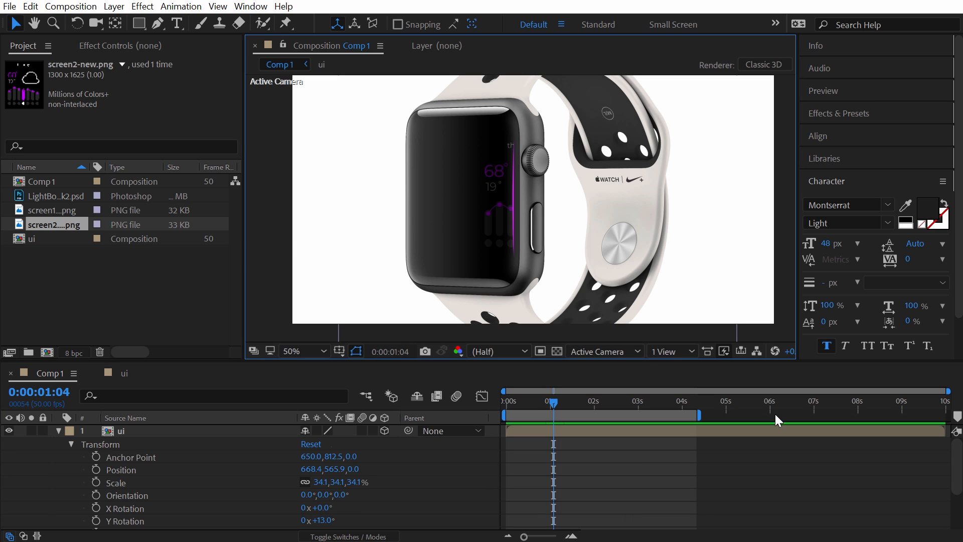
- End Comp 1's work area at about 2 seconds, then save the project and replay the shortened preview
drag(697, 413, 596, 414)
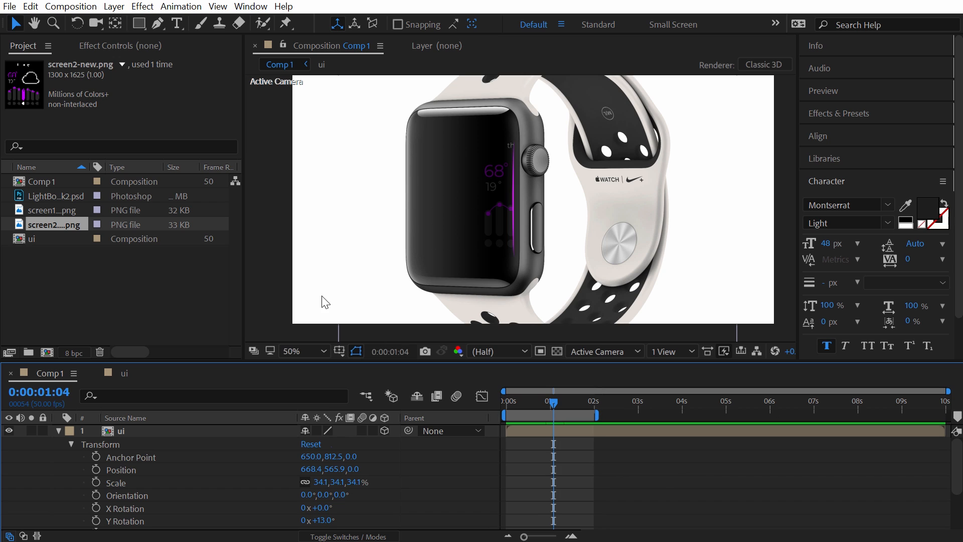
key(ctrl+s)
key(space)
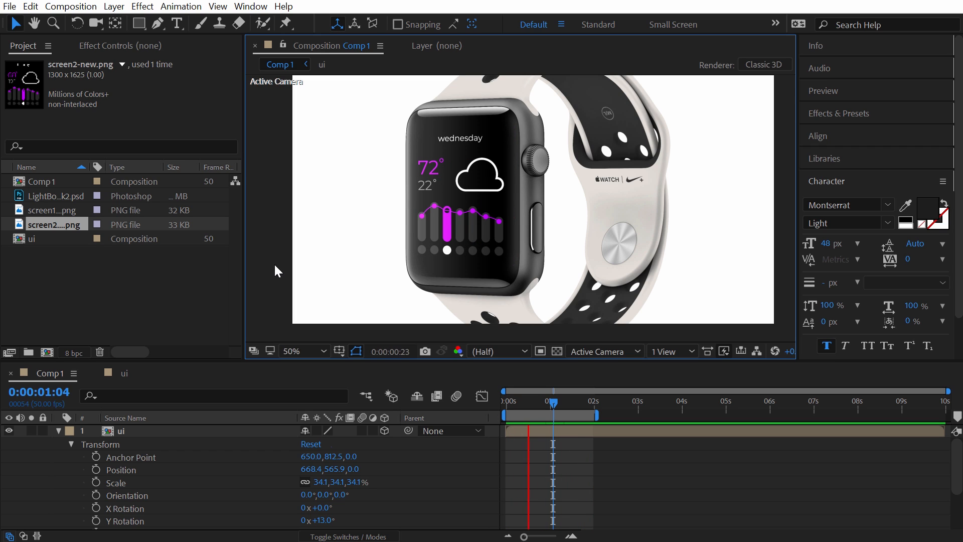
- In the ui comp, copy screen2-new.png's Position, Scale and Opacity keyframes and paste them at 0:00:02:09
key(space)
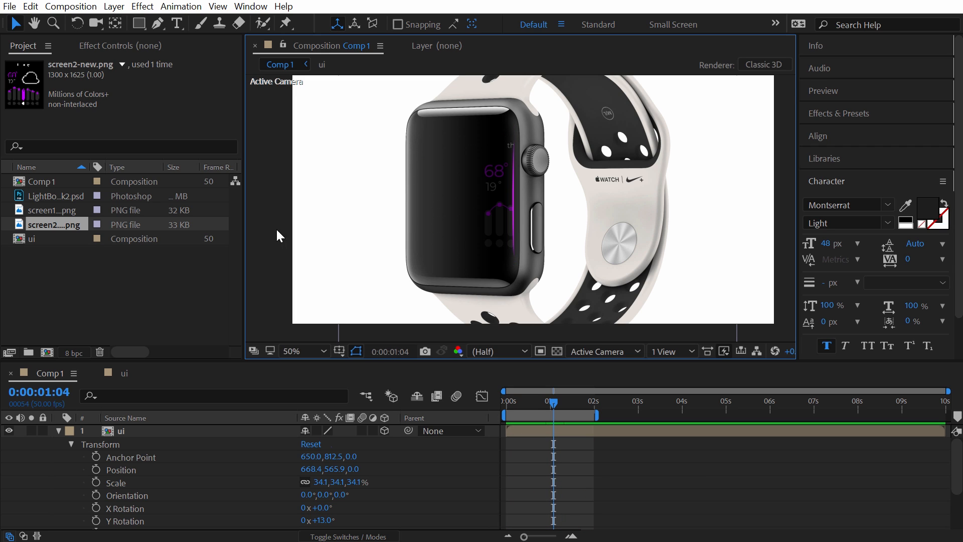
click(125, 374)
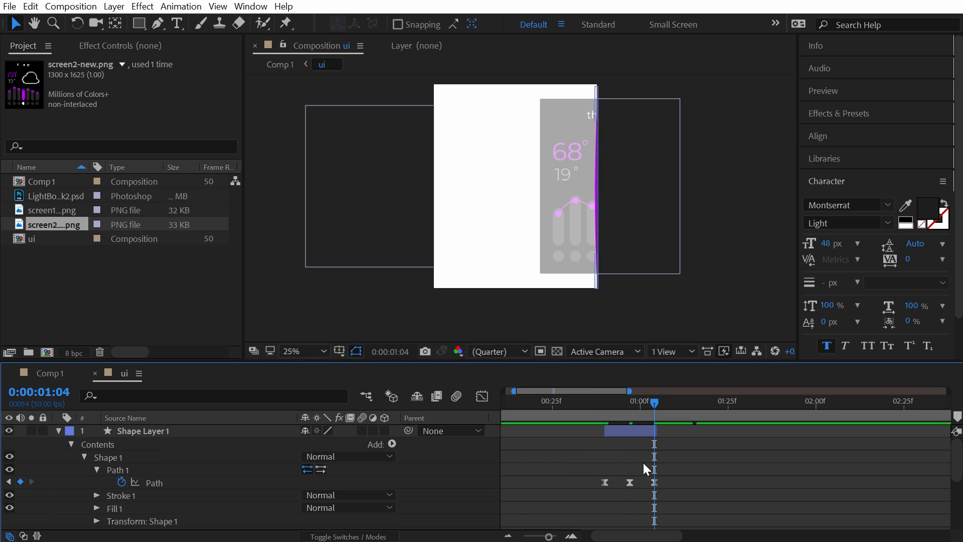
scroll(735, 444, down, 6)
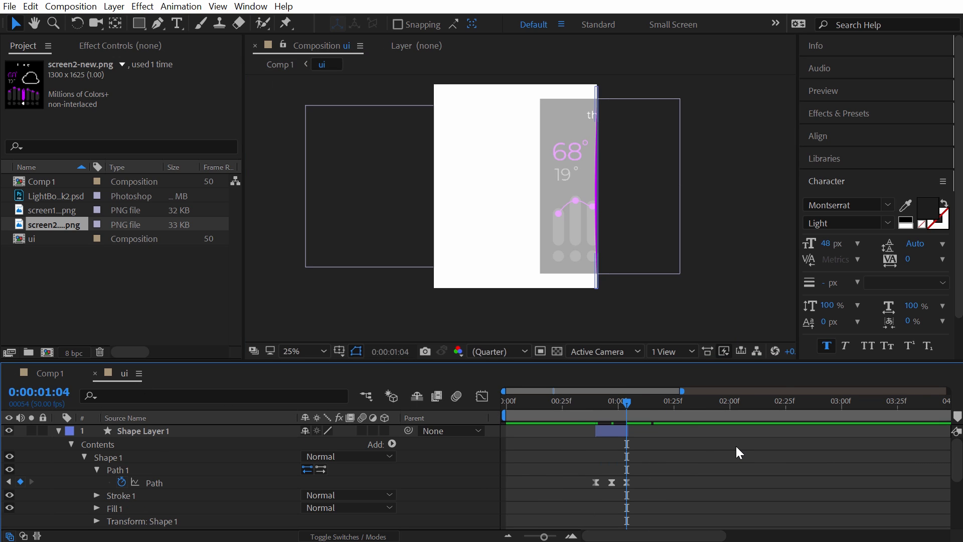
scroll(606, 467, down, 3)
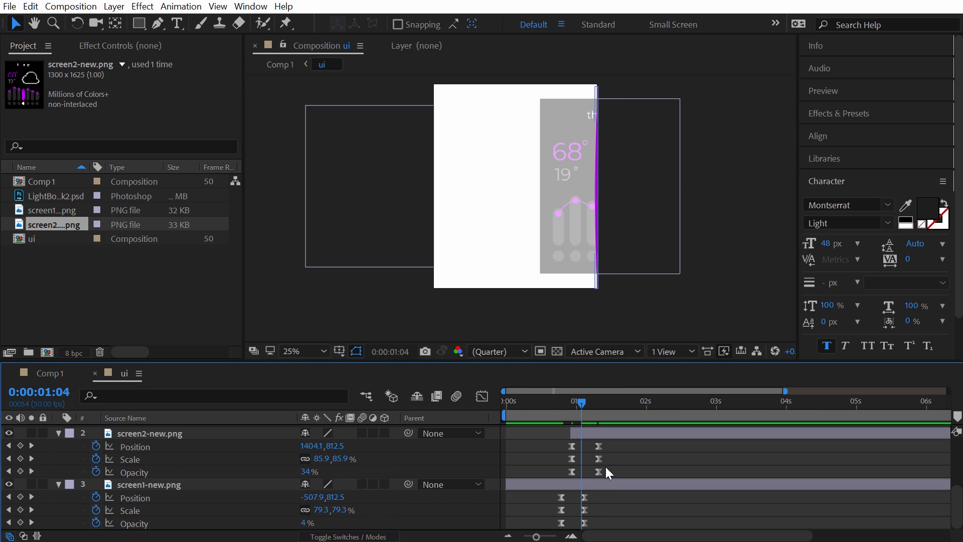
scroll(625, 480, up, 3)
scroll(624, 479, down, 4)
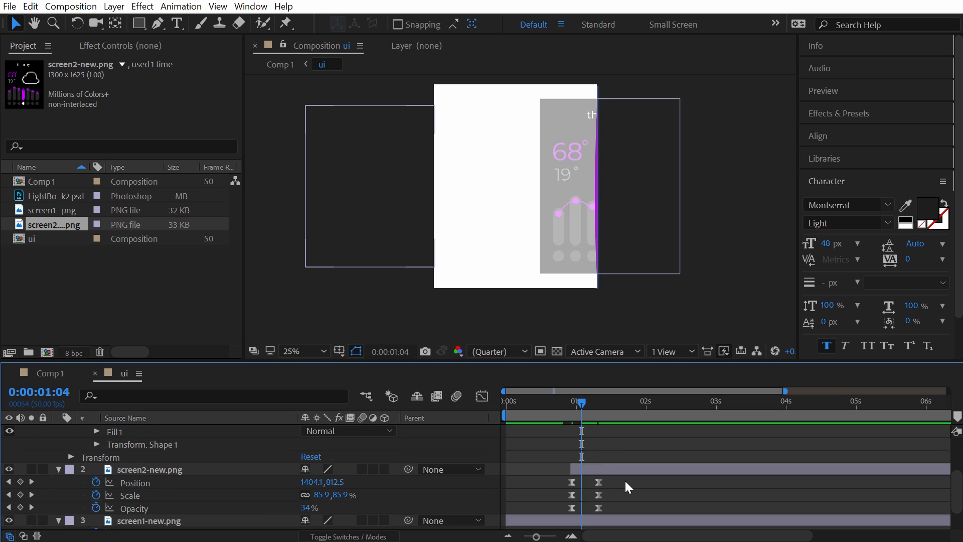
scroll(624, 480, up, 4)
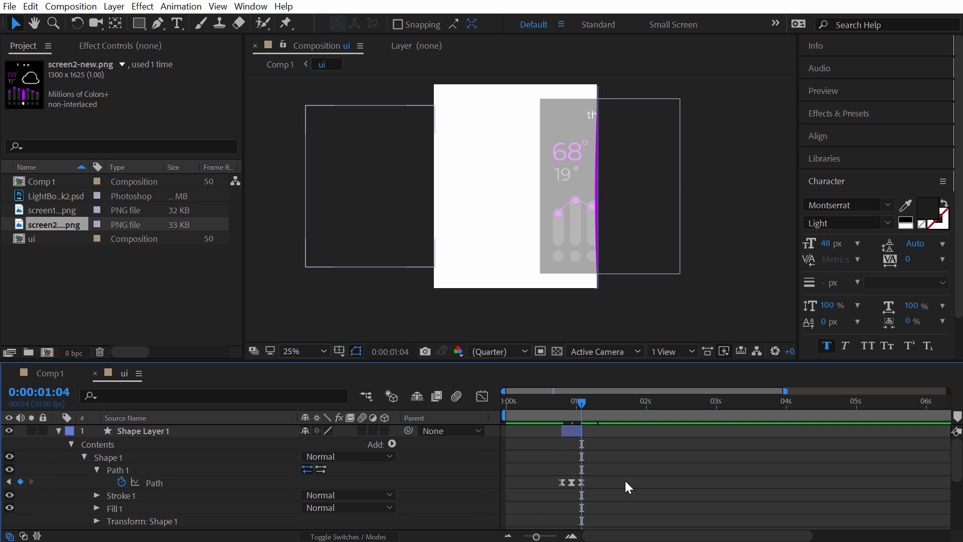
scroll(624, 480, down, 3)
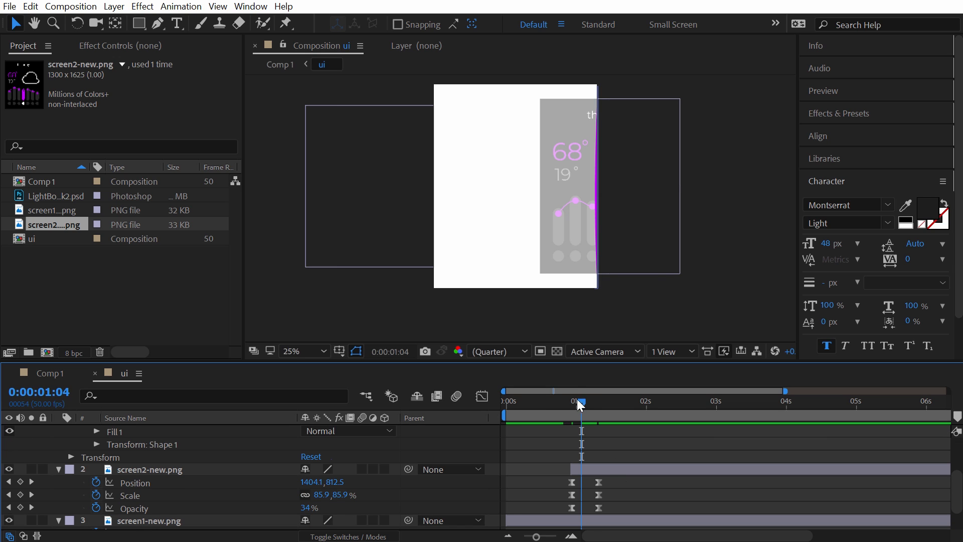
drag(577, 399, 644, 406)
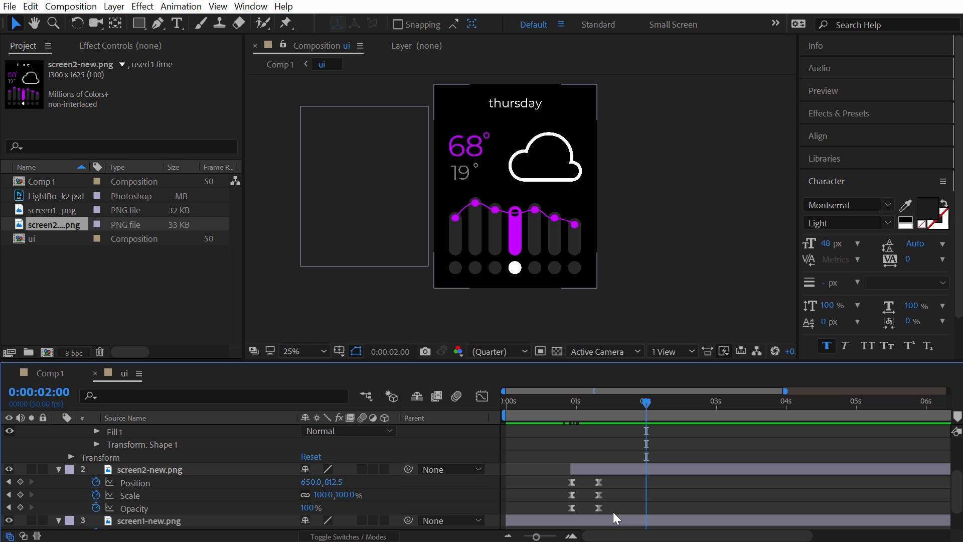
drag(613, 511, 552, 481)
drag(646, 402, 658, 400)
click(666, 476)
key(ctrl+v)
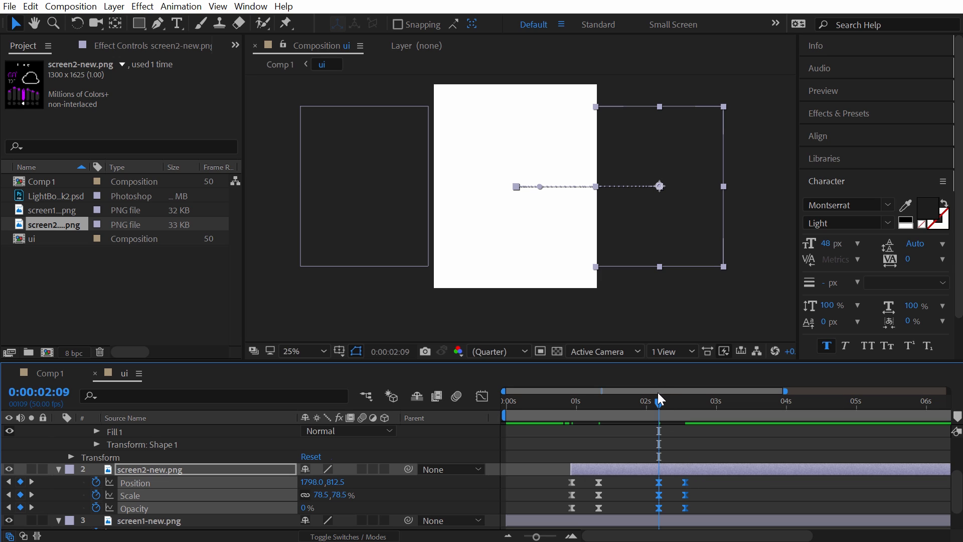
- Reverse the pasted screen2-new.png keyframes, placing the full-opacity set at about 0:00:02:04 and the faded set at 0:00:02:23
mouse_move(658, 396)
mouse_down()
mouse_move(597, 404)
mouse_move(663, 410)
mouse_up()
mouse_move(696, 484)
mouse_down()
mouse_move(686, 510)
mouse_move(648, 507)
mouse_move(664, 507)
mouse_move(657, 480)
mouse_move(678, 485)
mouse_up()
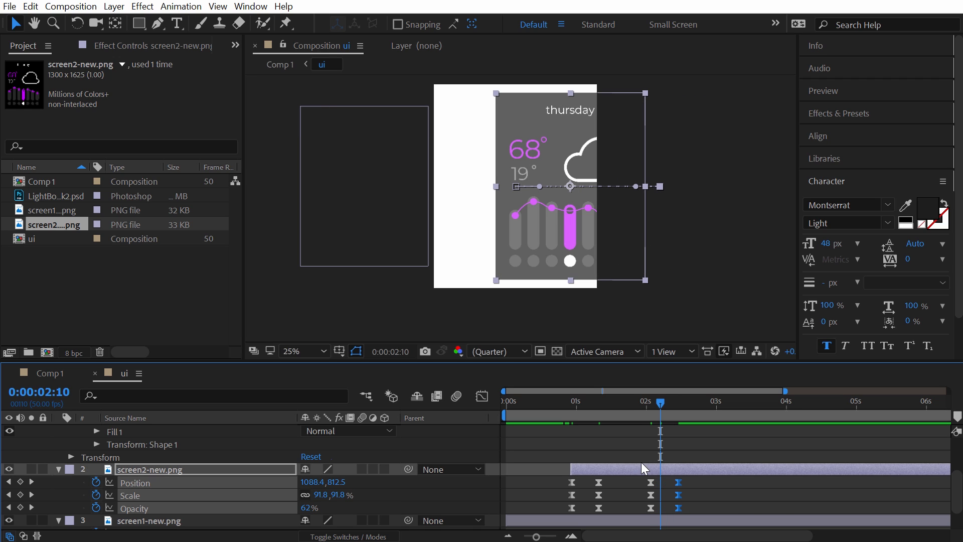
drag(660, 402, 676, 405)
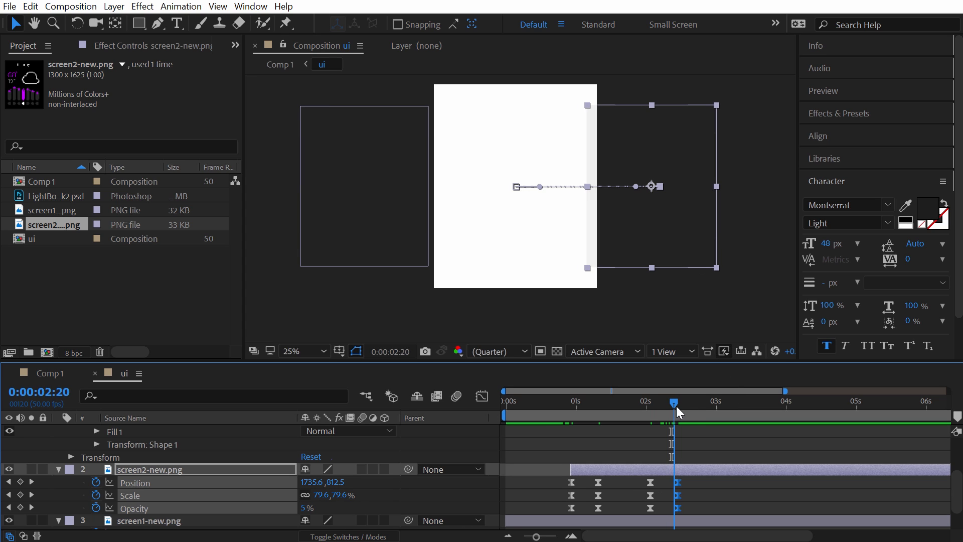
- Try moving screen2-new.png off the left edge at the 0:00:02:23 keyframe, at Position -542, 812.5, and scrub the motion
click(31, 482)
drag(677, 161, 379, 162)
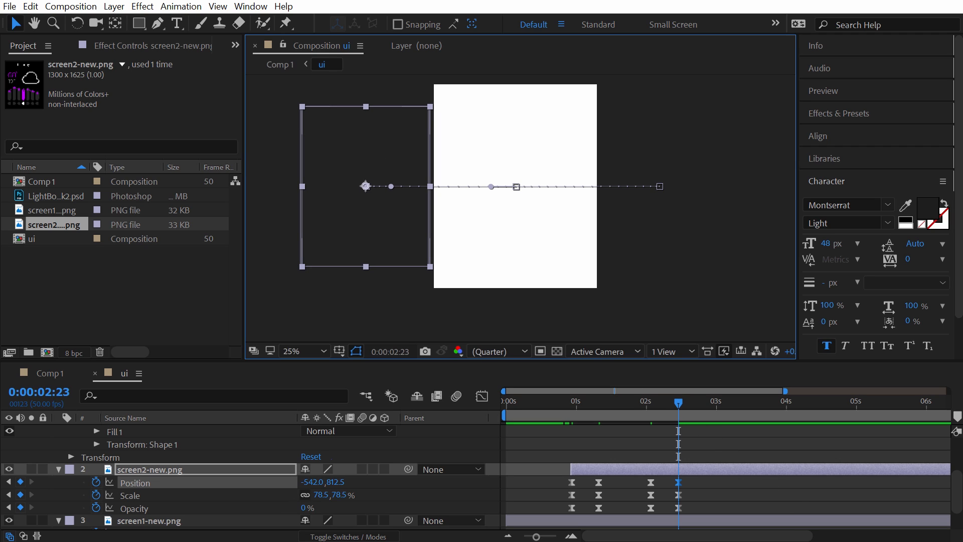
click(758, 479)
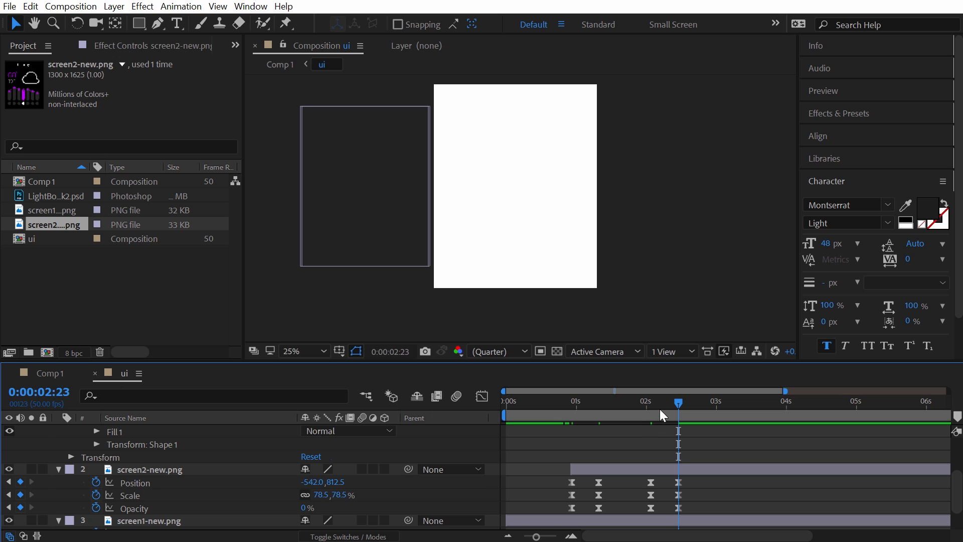
mouse_move(660, 408)
mouse_down()
mouse_move(552, 404)
mouse_move(677, 419)
mouse_move(663, 419)
mouse_up()
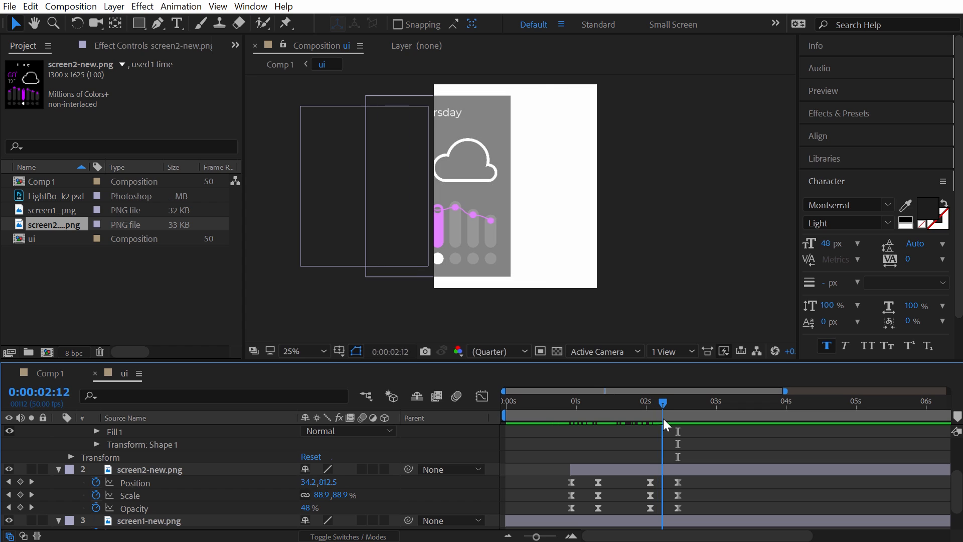
- Copy screen1-new.png's Position, Scale and Opacity keyframes and paste them at 0:00:02:10
scroll(684, 436, down, 3)
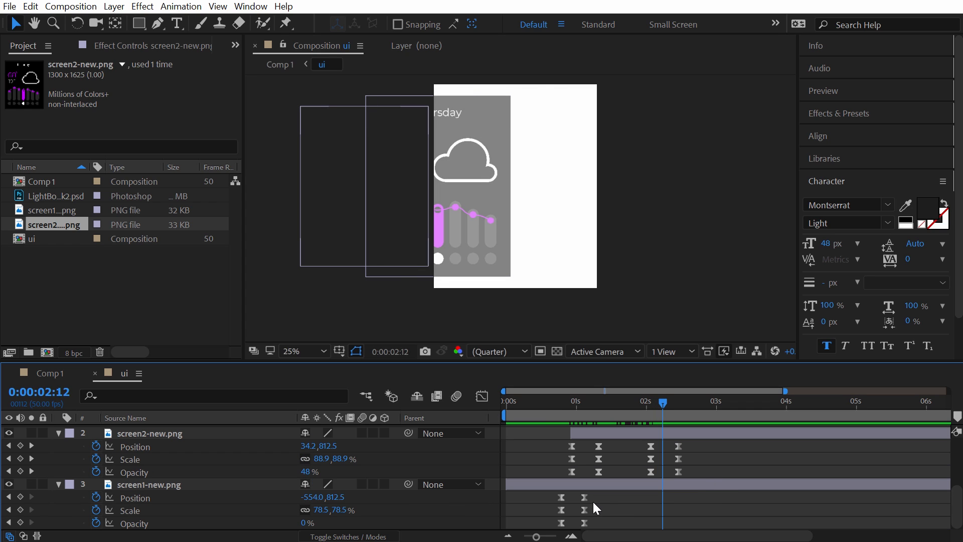
mouse_move(594, 492)
mouse_down()
mouse_move(550, 527)
mouse_move(586, 509)
mouse_up()
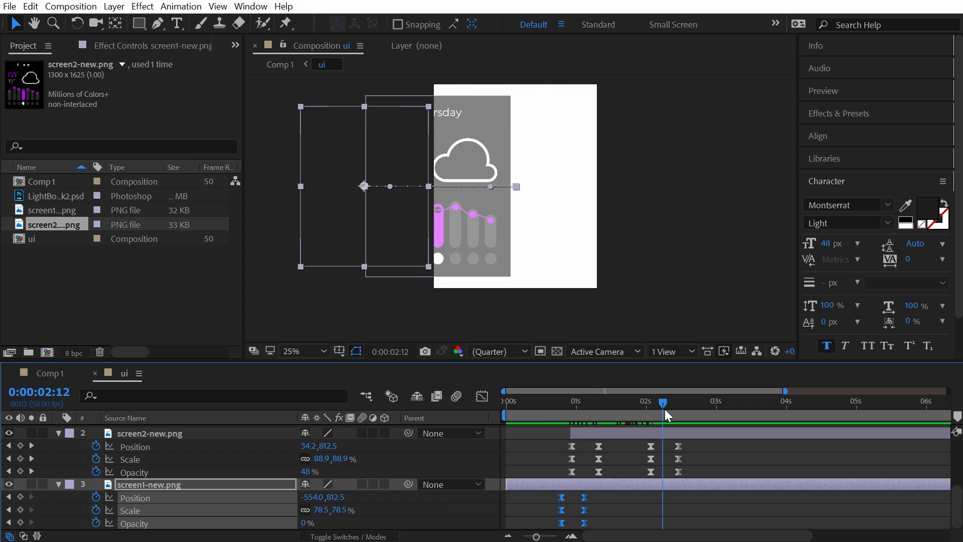
mouse_move(663, 400)
mouse_down()
mouse_move(642, 399)
mouse_move(660, 401)
mouse_up()
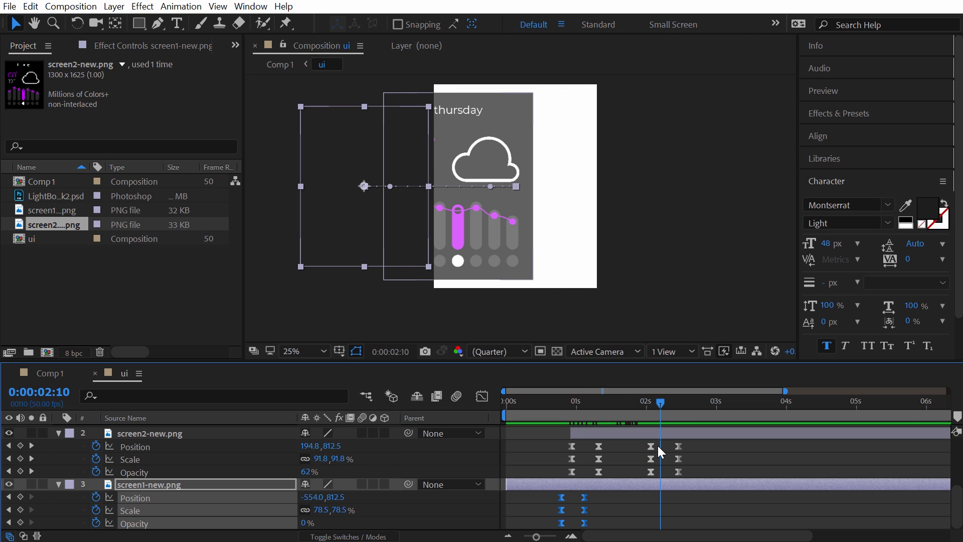
key(ctrl+v)
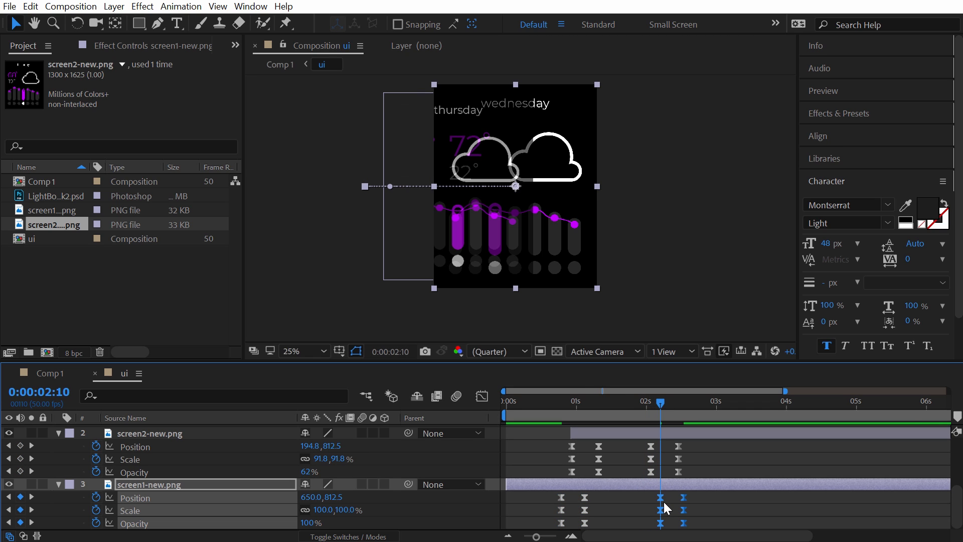
- Reverse the pasted screen1-new.png keyframes, placing the faded set at 0:00:02:13 and the full-opacity set at 0:00:02:30
drag(692, 528, 658, 521)
drag(660, 527, 691, 527)
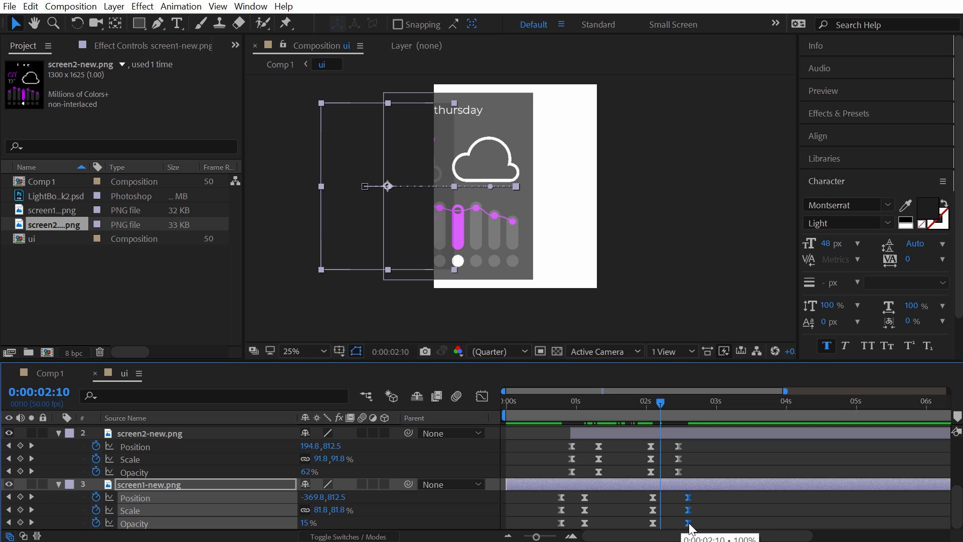
drag(646, 495, 667, 528)
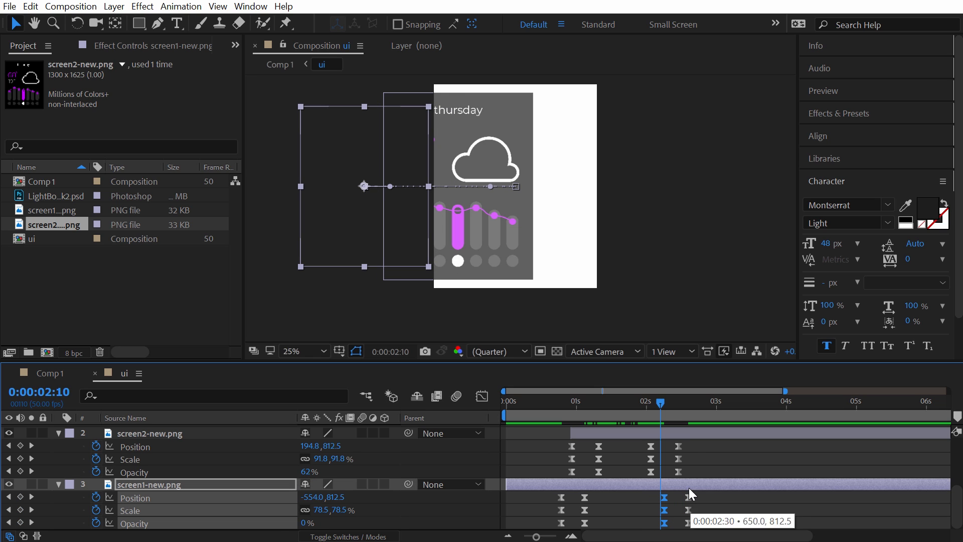
- Try starting screen1-new.png off the right edge at 0:00:02:13, at Position 1818, 812.5, and scrub through the return transition
drag(652, 399, 672, 406)
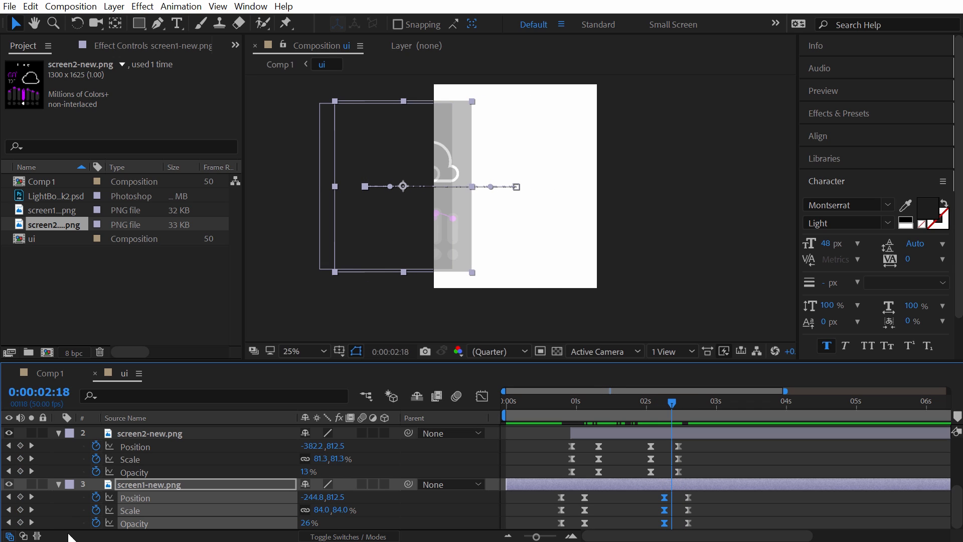
click(8, 497)
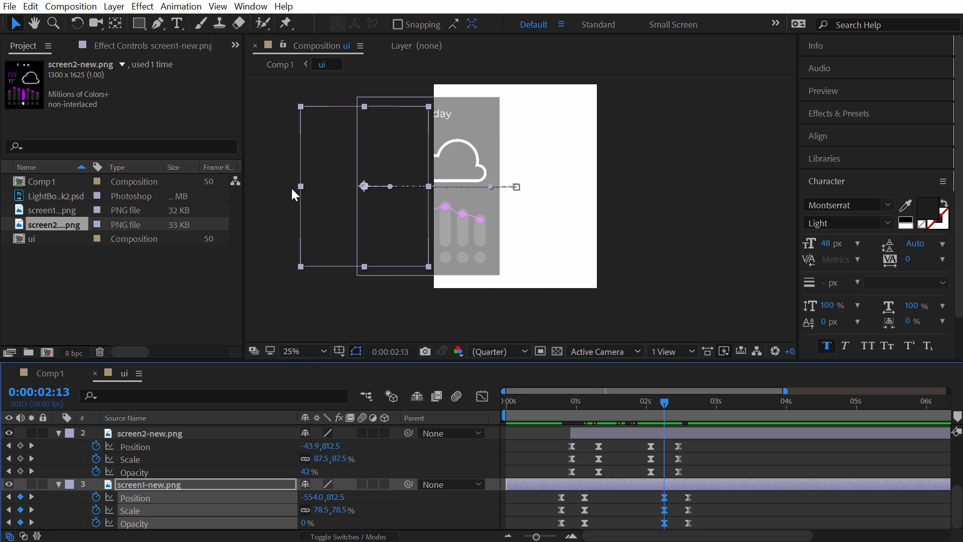
drag(295, 195, 592, 194)
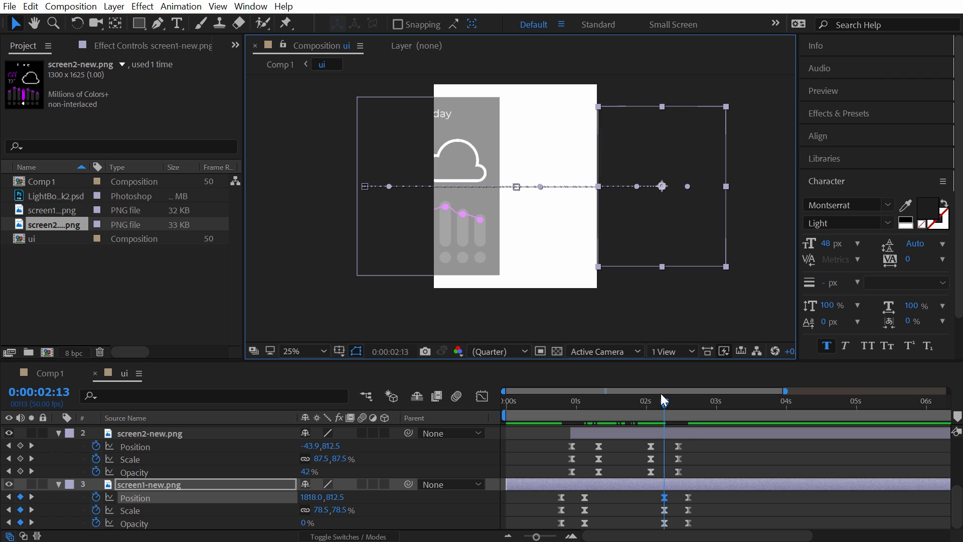
drag(665, 406, 690, 403)
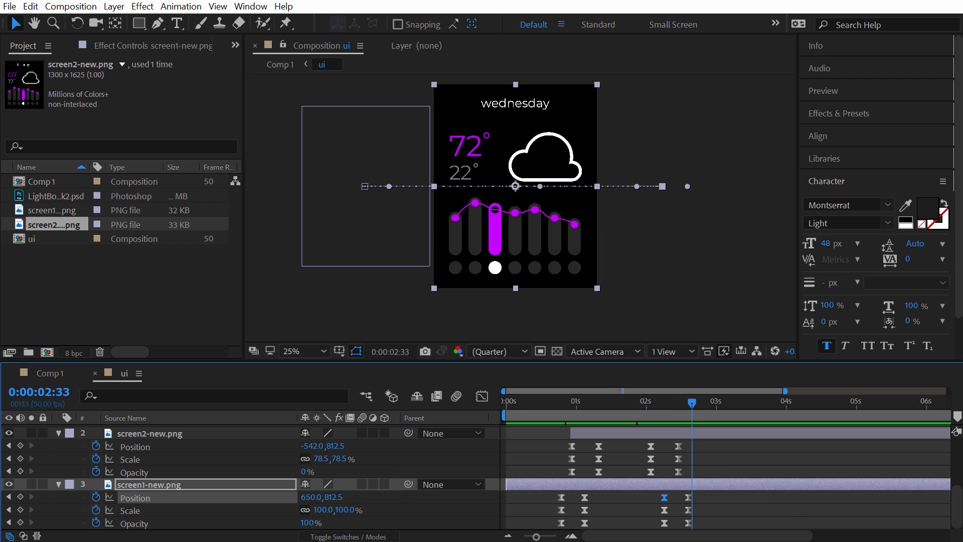
drag(697, 403, 649, 402)
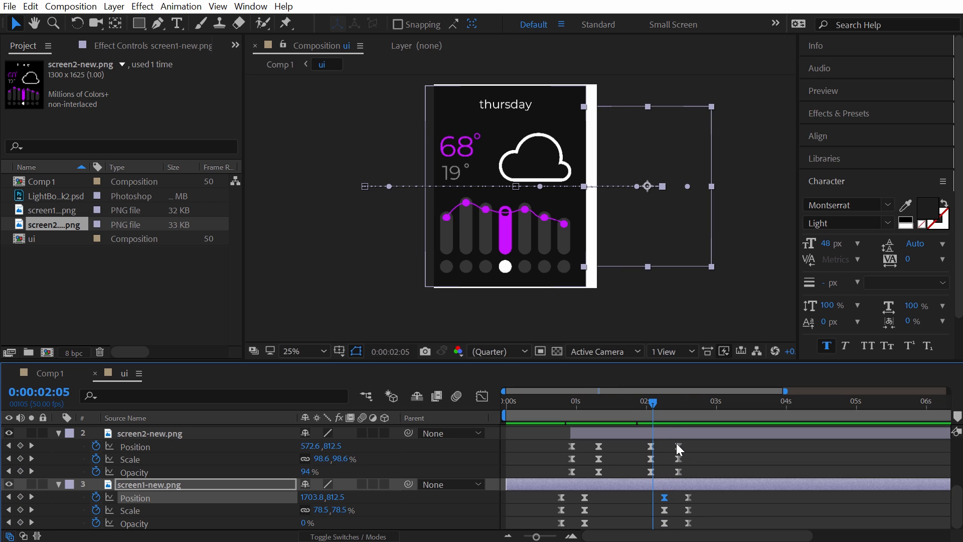
- Make screen2-new.png exit past the right edge by setting its Position to 1814, 812.5 at the 0:00:02:23 keyframe
drag(689, 445, 675, 473)
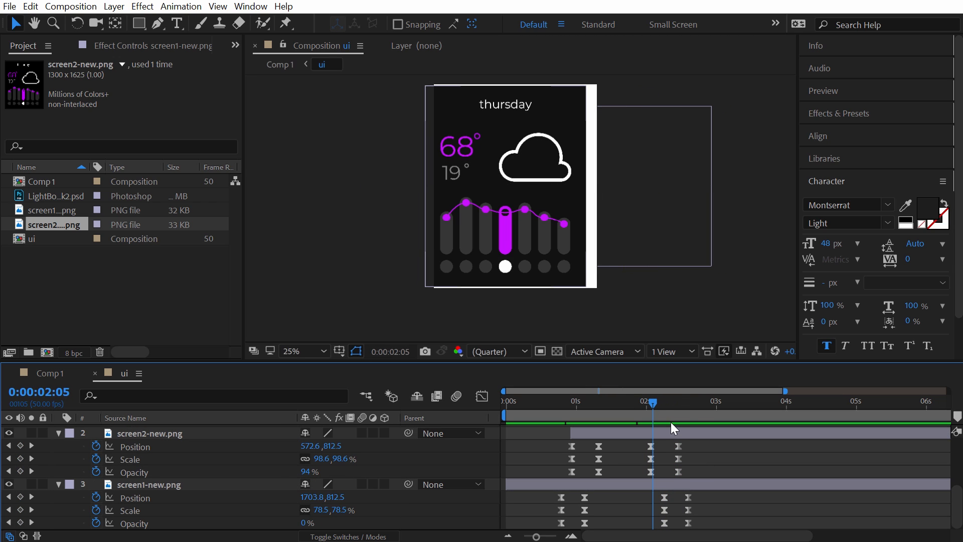
click(648, 399)
drag(642, 398, 673, 405)
click(31, 445)
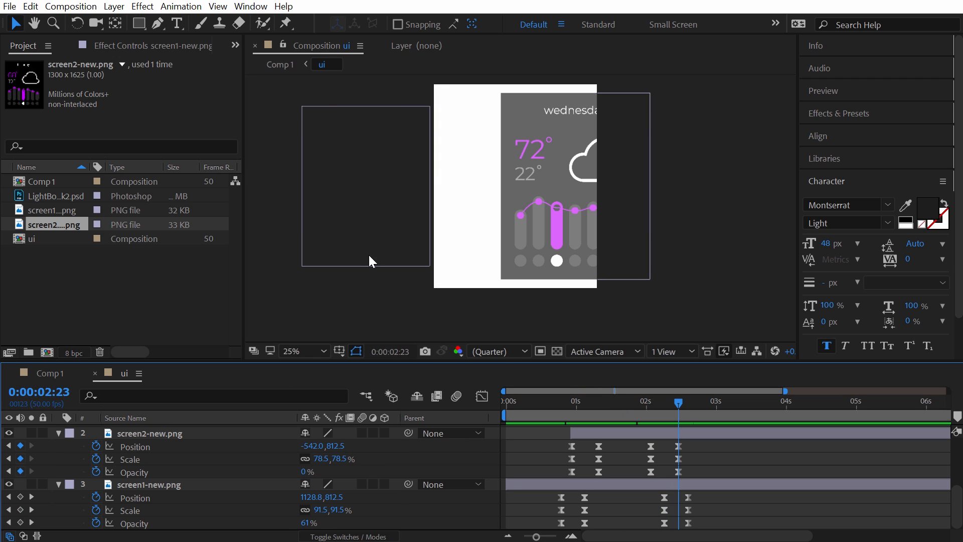
drag(370, 257, 689, 200)
mouse_move(679, 407)
mouse_down()
mouse_move(644, 405)
mouse_move(684, 407)
mouse_up()
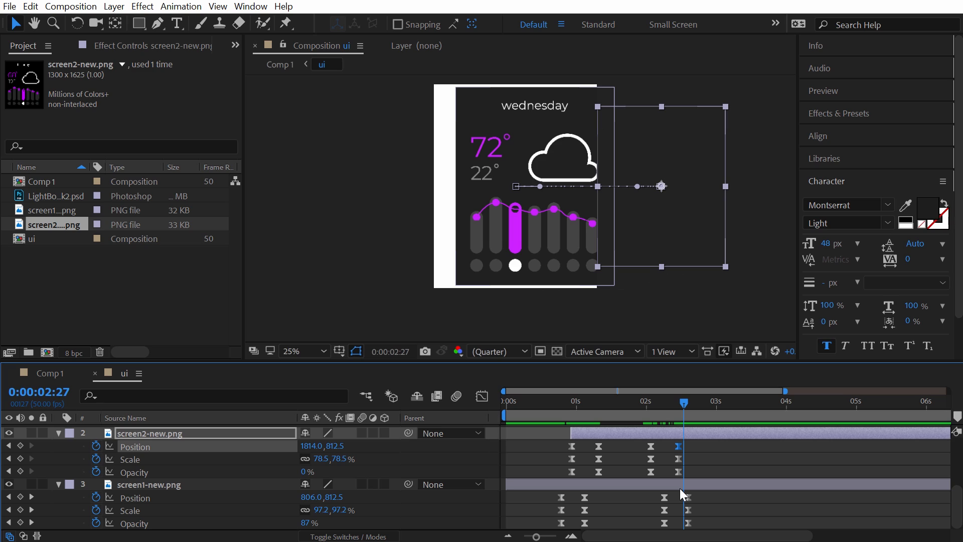
- Make screen1-new.png enter from beyond the left edge by setting its Position to -522, 812.5 at the 0:00:02:13 keyframe
click(679, 489)
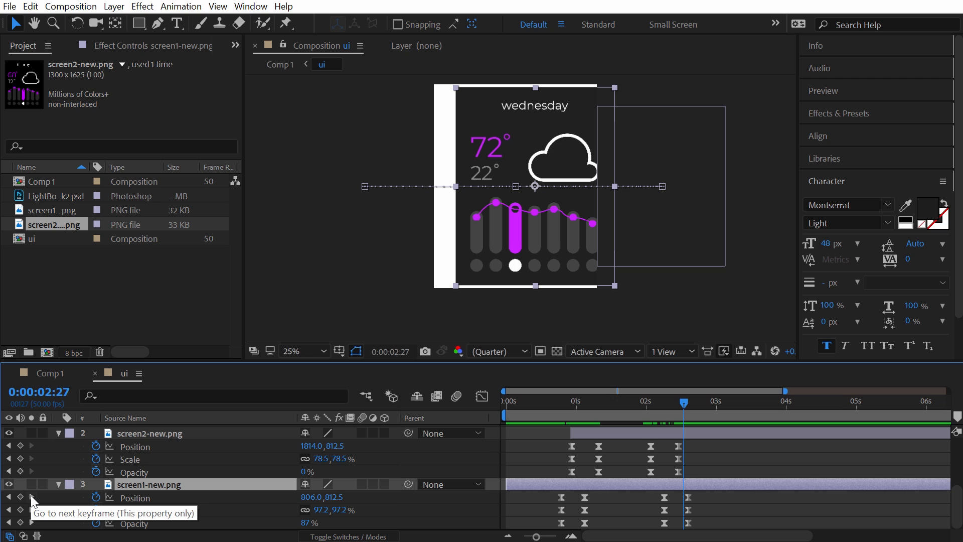
click(9, 496)
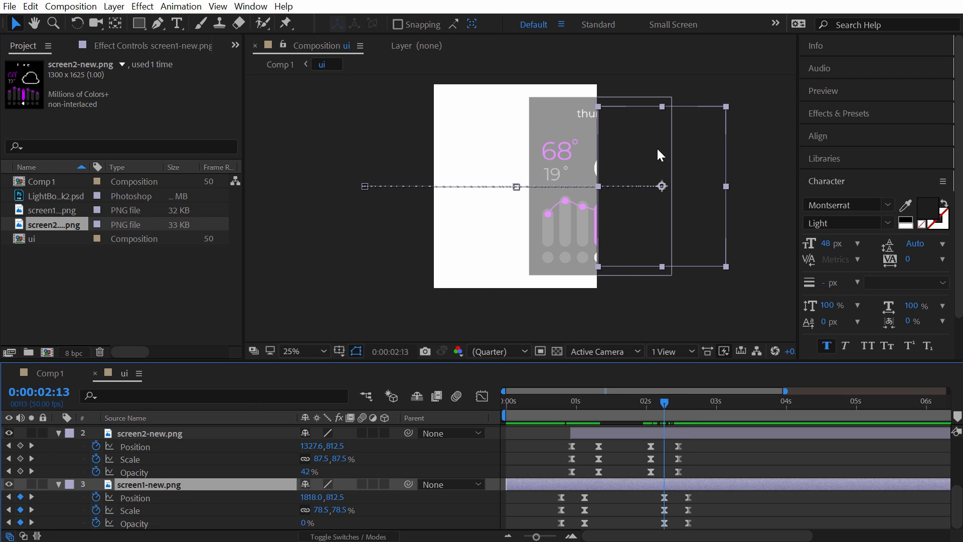
drag(671, 150, 414, 150)
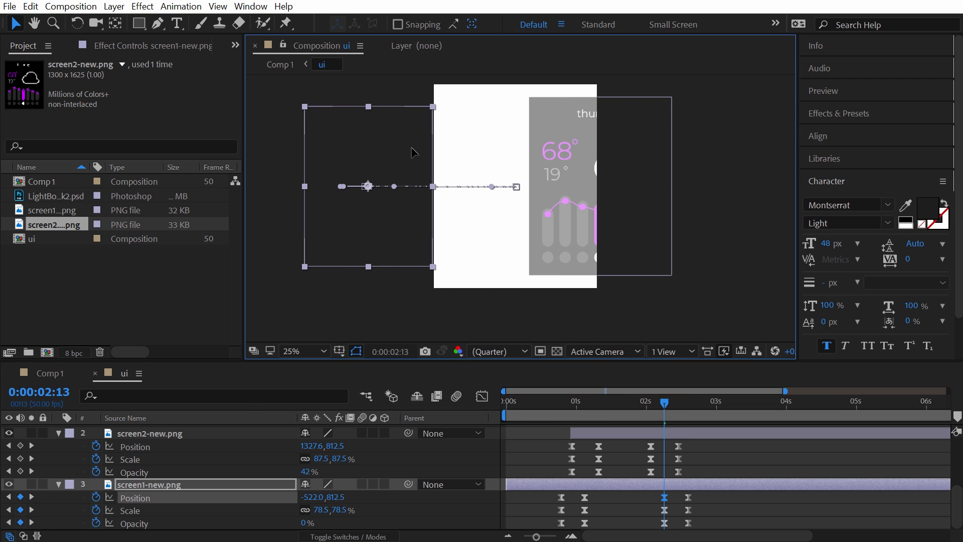
- Duplicate Shape Layer 1, shift the copy in time to start just before 0:00:01:31, and expand the copy's properties
drag(658, 399, 618, 401)
scroll(618, 435, up, 4)
click(574, 431)
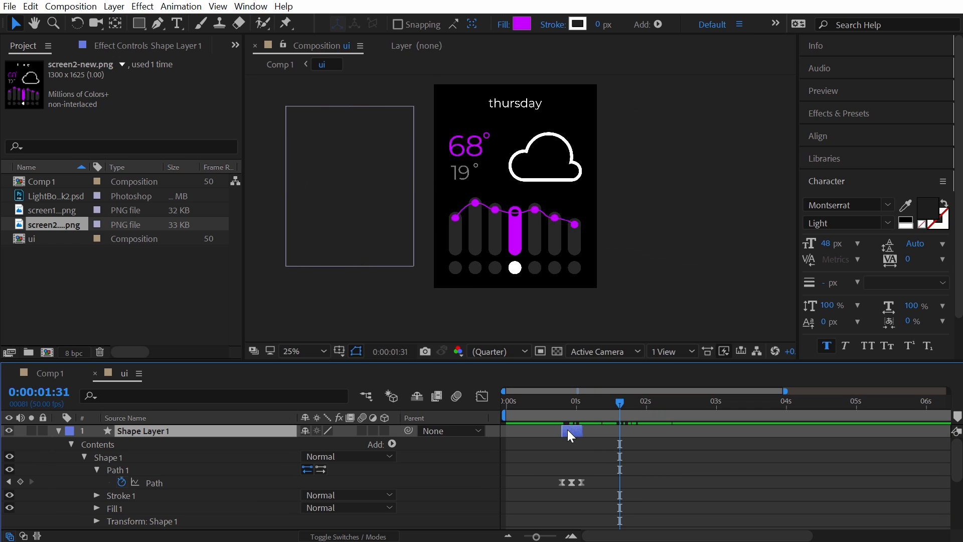
key(ctrl+d)
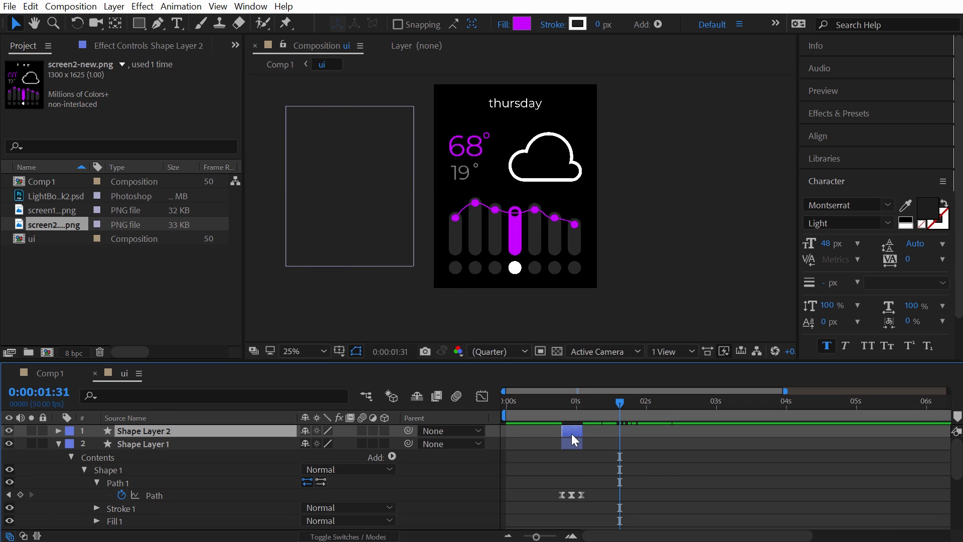
drag(572, 434, 626, 434)
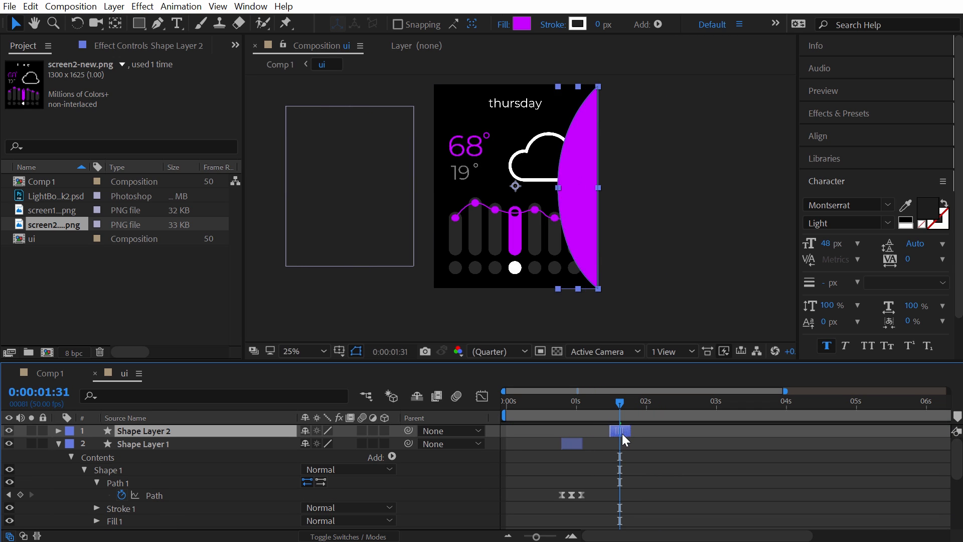
click(59, 431)
click(58, 469)
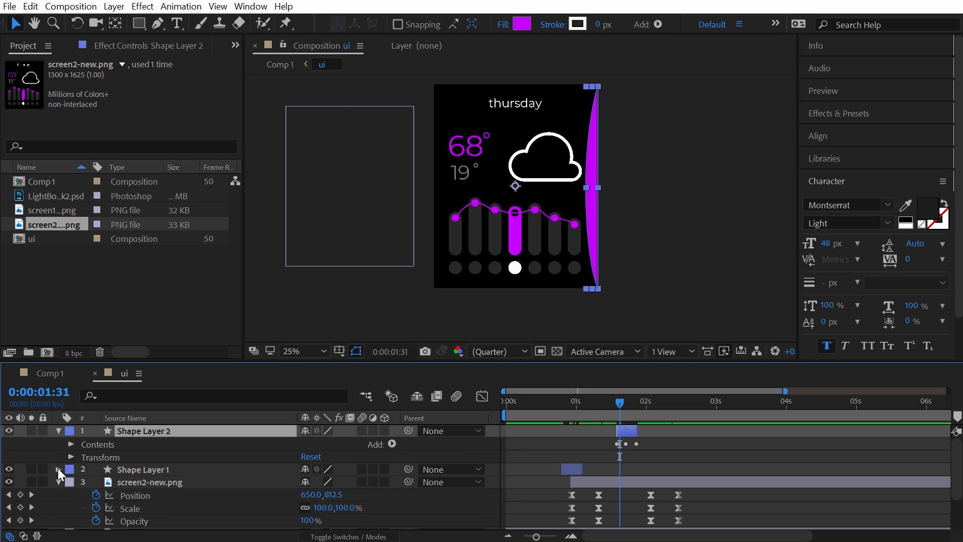
- Shift Shape Layer 2 in time to start at 0:00:02:04 and set its Rotation to 180°
drag(626, 433, 669, 434)
drag(640, 402, 658, 430)
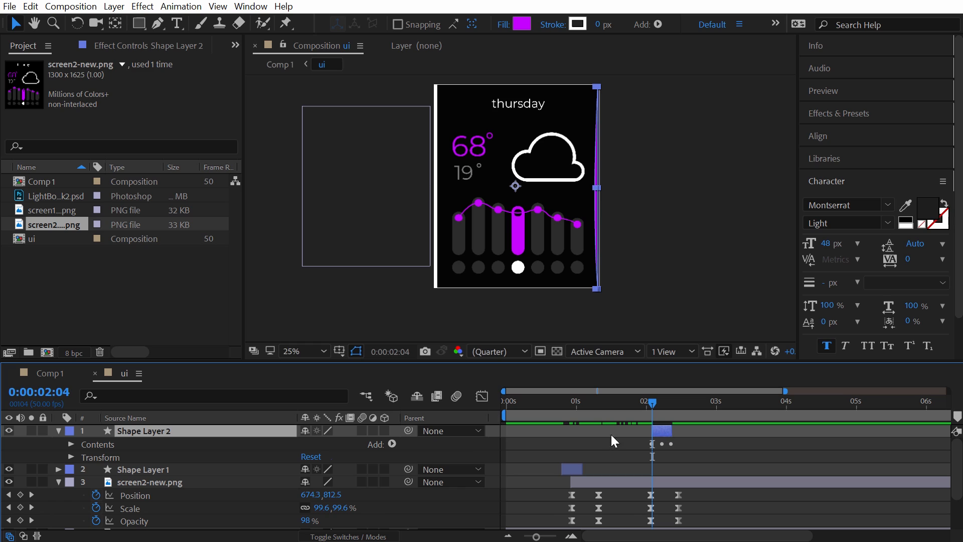
key(r)
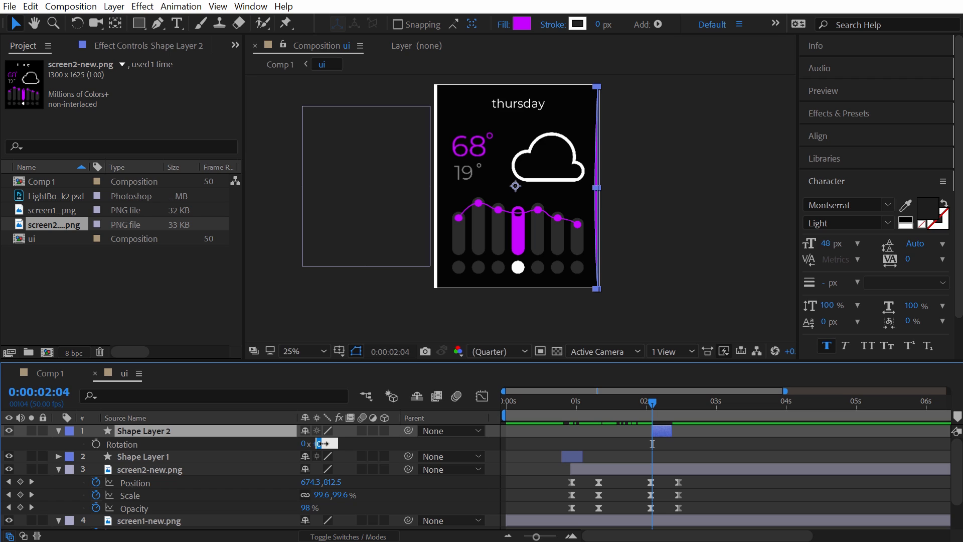
key(Return)
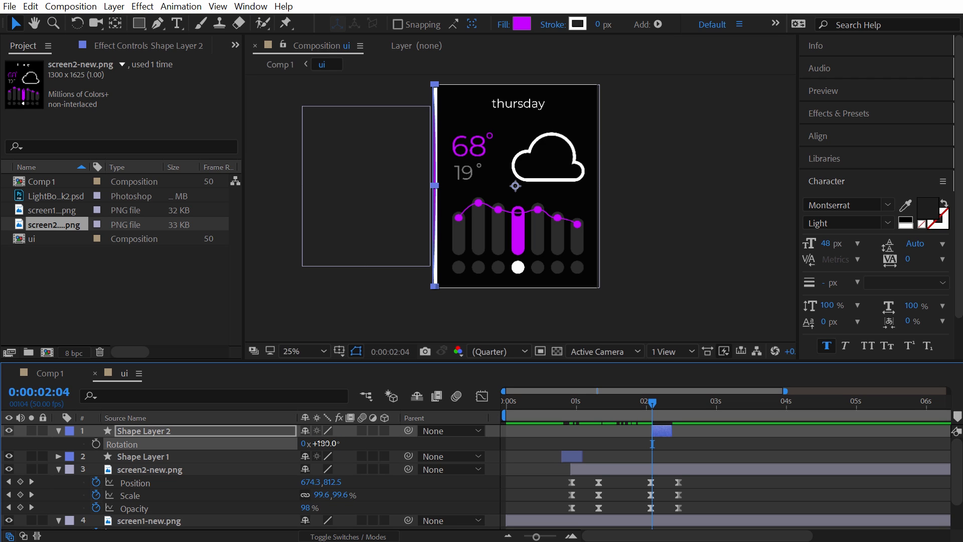
- Scrub through the return swipe in the ui precomp and preview the animation on the watch in Comp 1
drag(648, 404, 694, 405)
click(48, 376)
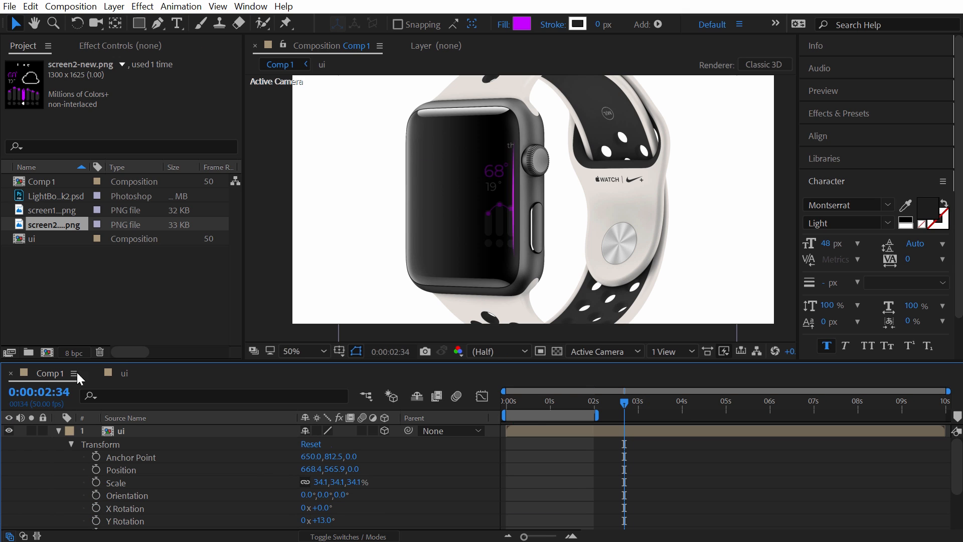
key(space)
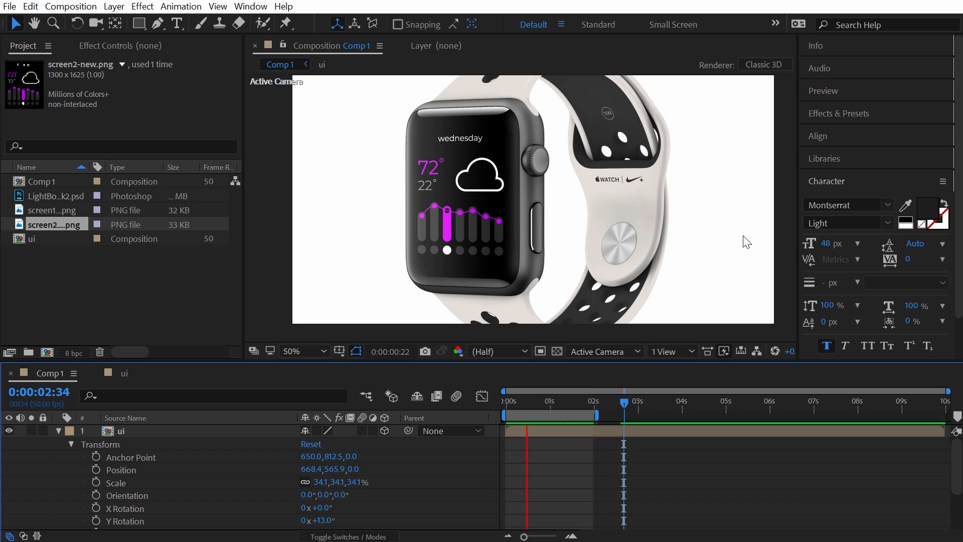
click(746, 242)
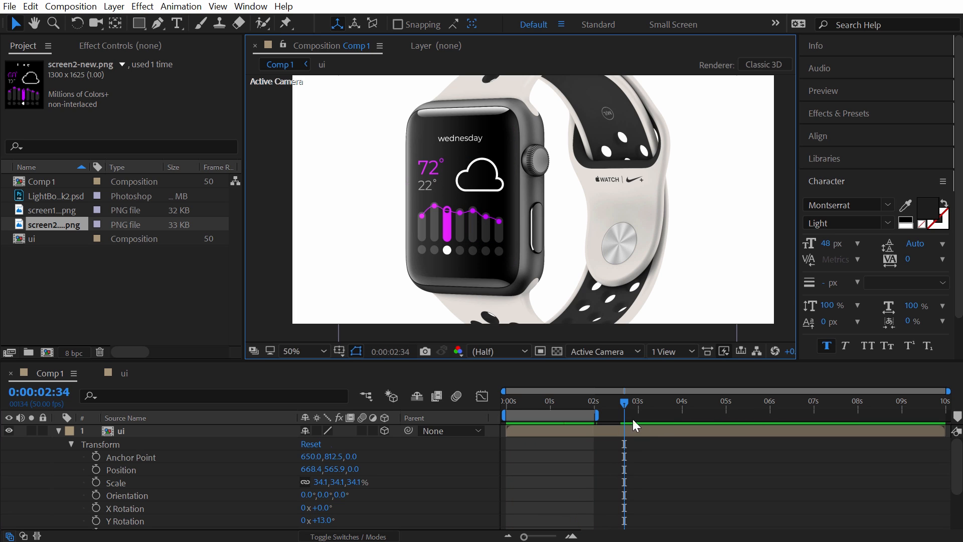
- Extend Comp 1's work area to end at about 0:00:03:00 and preview both transitions
drag(593, 416, 711, 415)
key(ctrl+z)
mouse_move(624, 402)
mouse_down()
mouse_move(715, 405)
mouse_move(504, 404)
mouse_move(631, 413)
mouse_up()
drag(714, 416, 646, 415)
key(space)
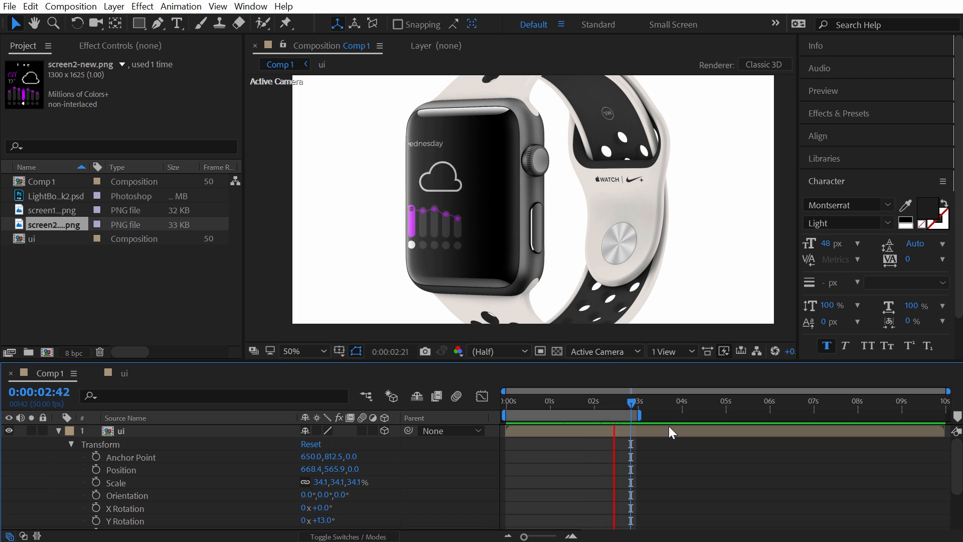
click(732, 275)
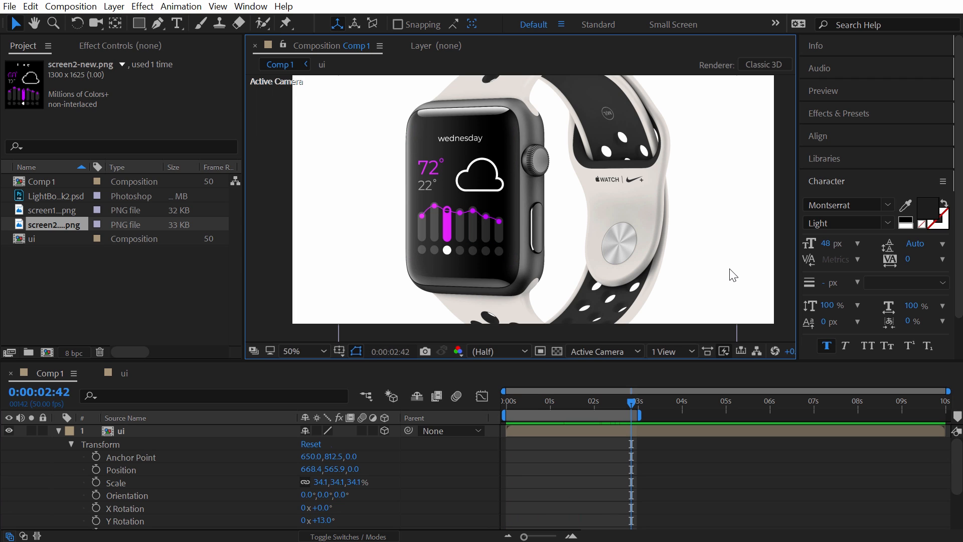
- In the ui precomp, shift the screen2-new.png layer earlier so it starts together with Shape Layer 1
click(124, 373)
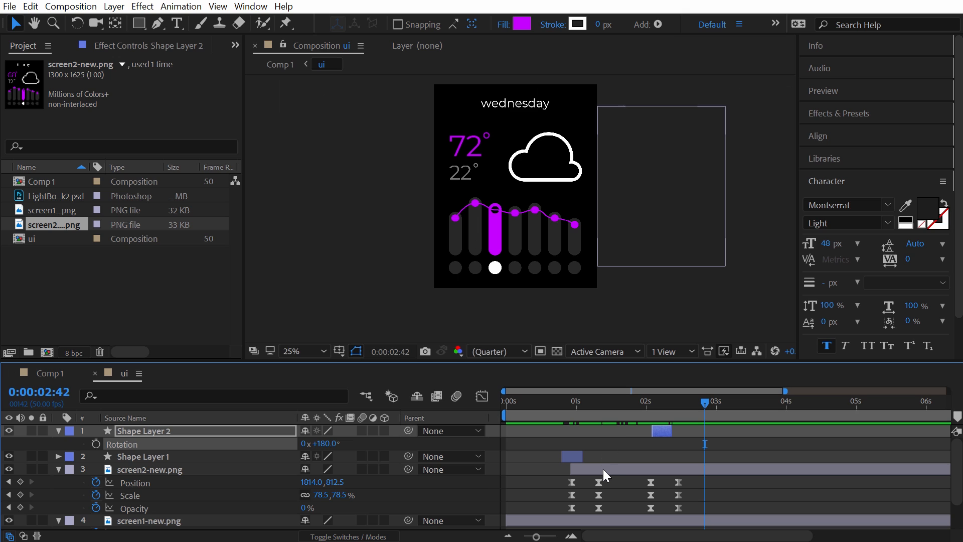
mouse_move(594, 399)
mouse_down()
mouse_move(554, 400)
mouse_move(576, 399)
mouse_up()
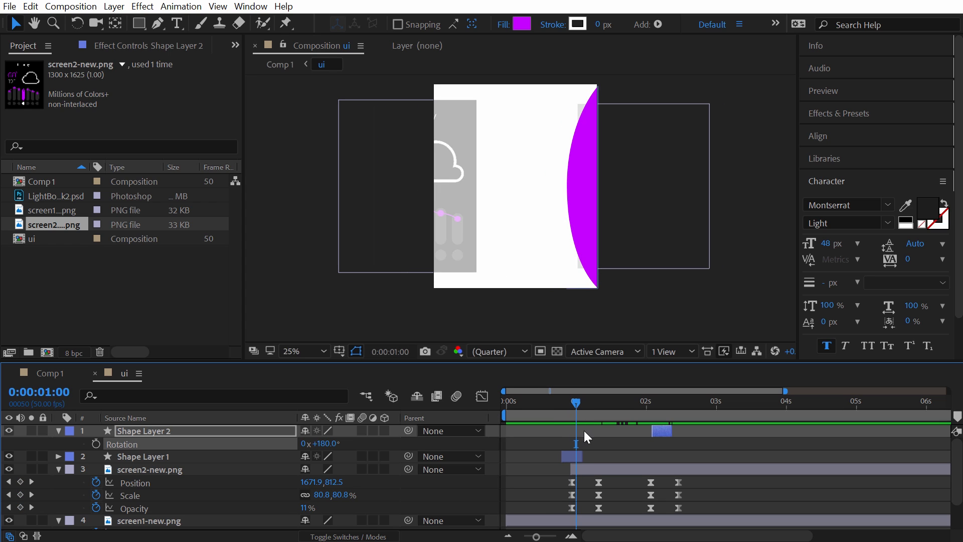
scroll(604, 480, down, 2)
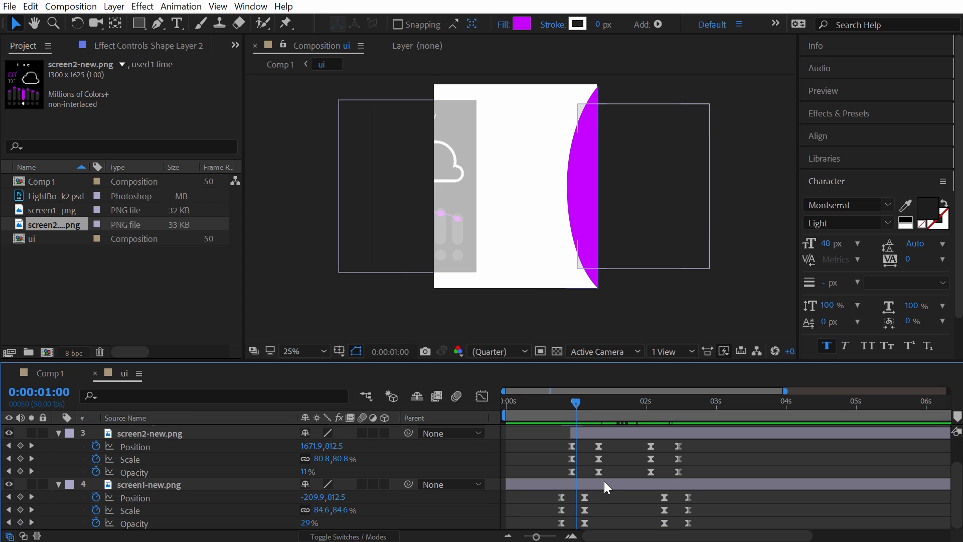
drag(589, 431, 580, 432)
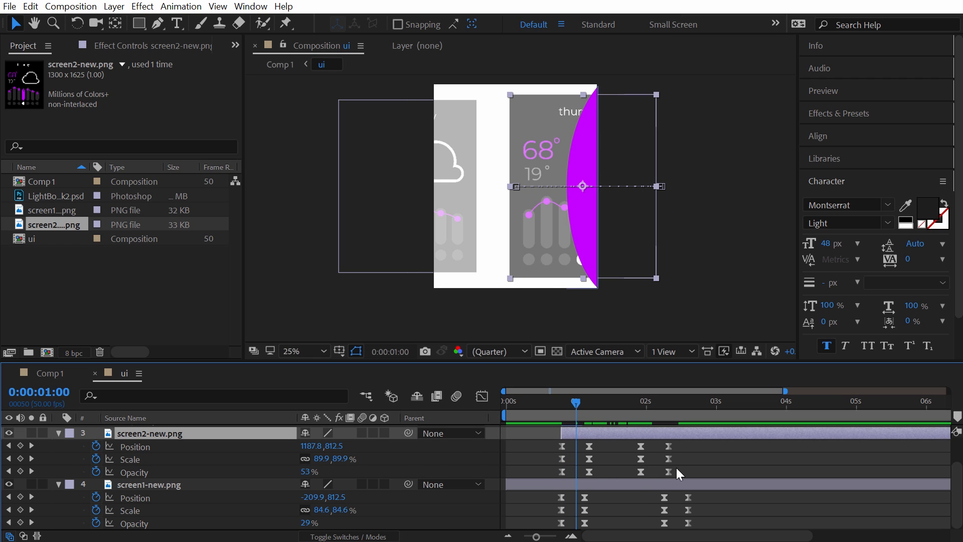
scroll(676, 468, up, 2)
scroll(670, 467, down, 2)
scroll(652, 463, up, 3)
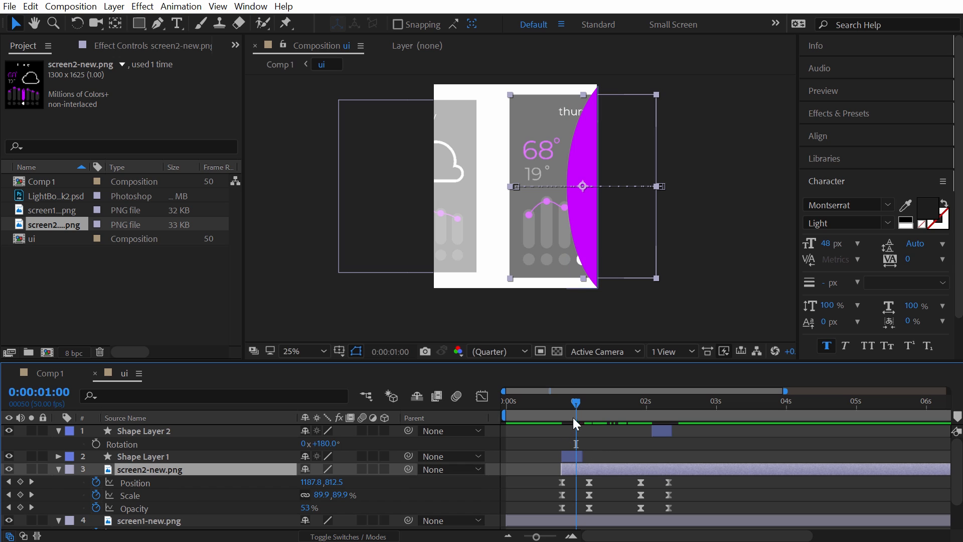
- Shift screen1-new.png's return keyframes earlier and move Shape Layer 2 to start at screen2-new.png's third keyframe
drag(558, 402, 643, 403)
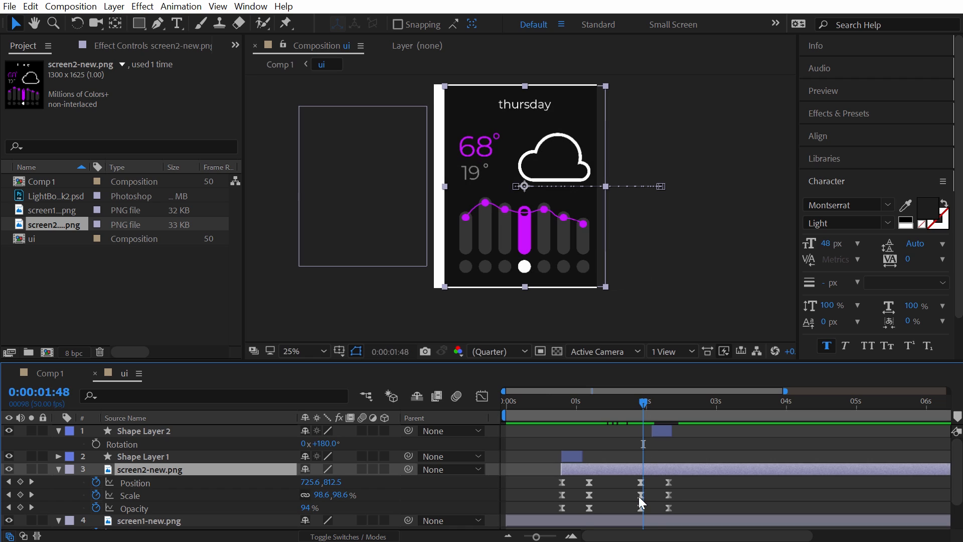
scroll(636, 495, down, 2)
drag(712, 498, 639, 495)
scroll(621, 442, up, 2)
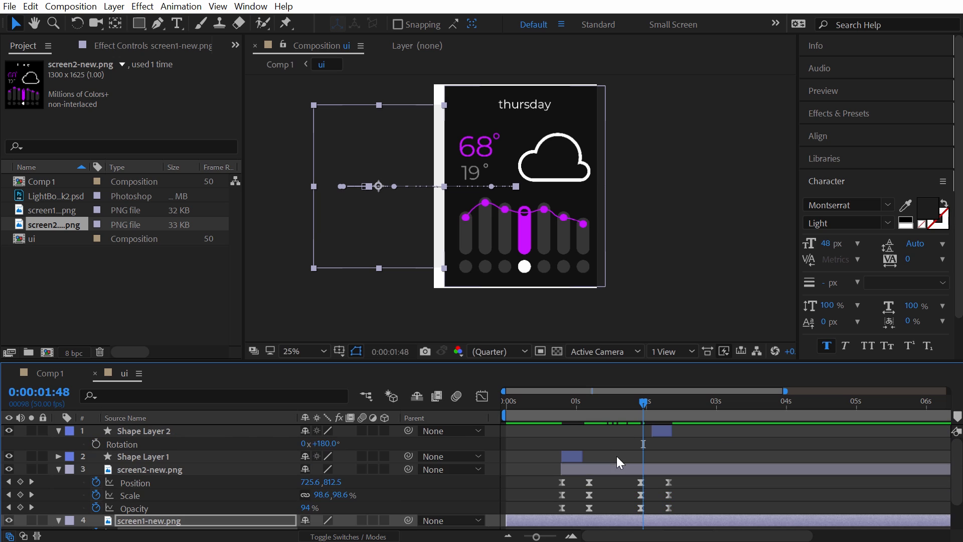
drag(661, 430, 667, 401)
click(637, 400)
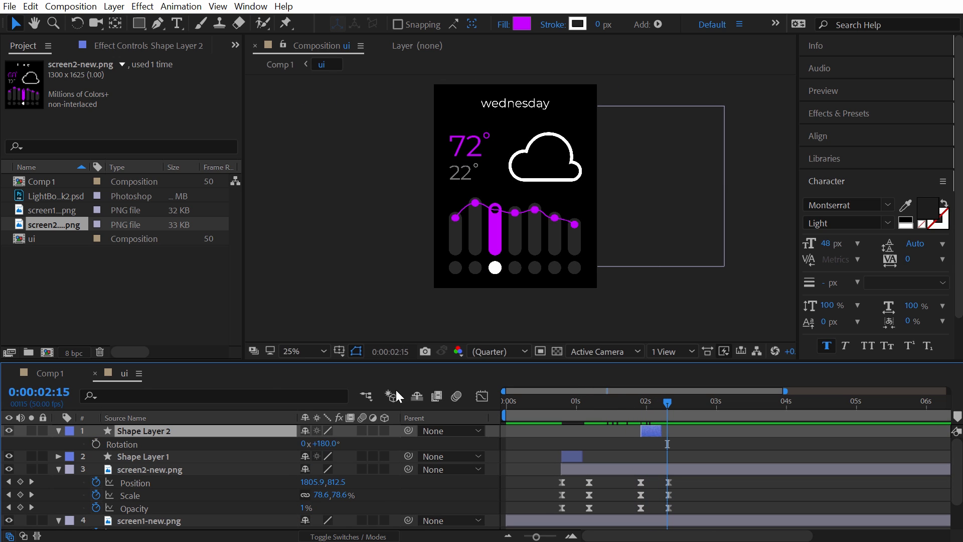
- Preview the retimed transitions in Comp 1, including an enlarged playback at 100% zoom and Full resolution
click(54, 373)
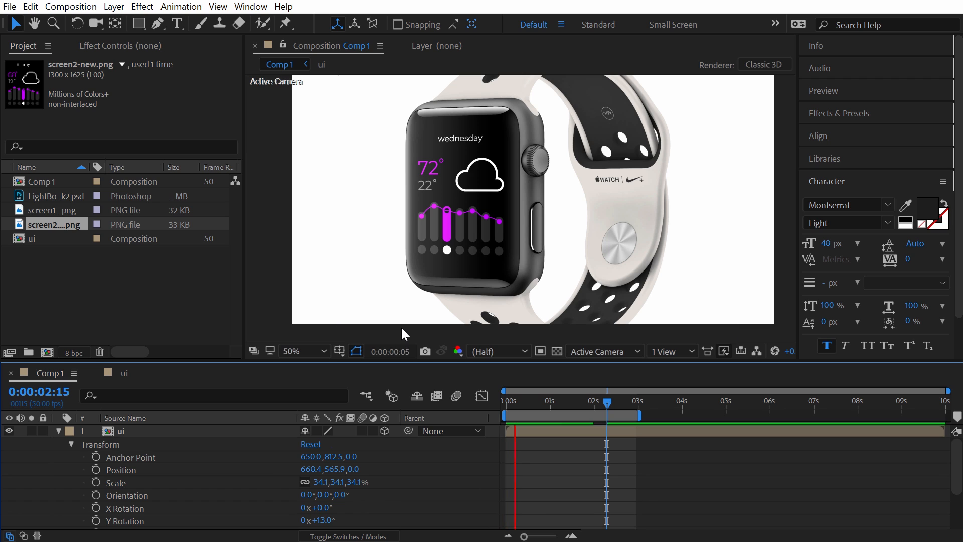
click(646, 260)
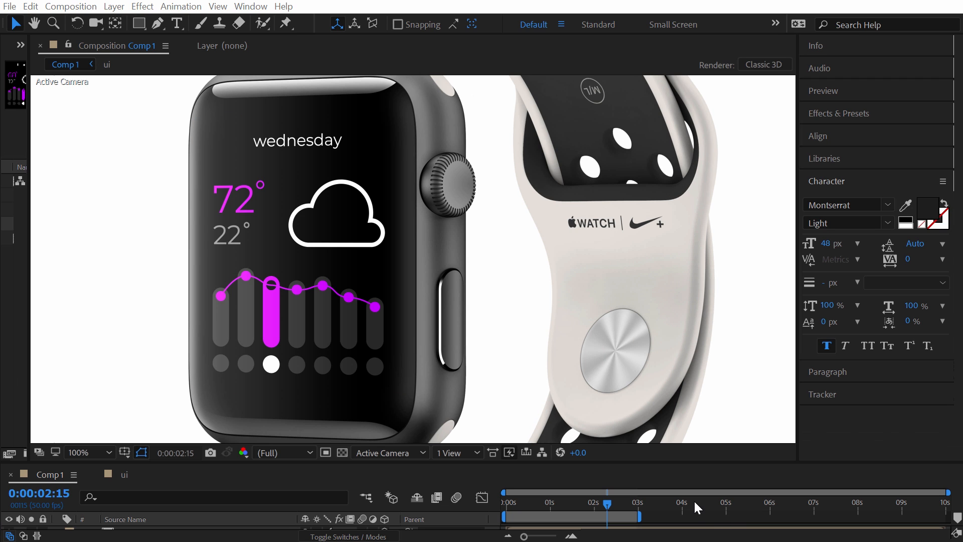
click(694, 501)
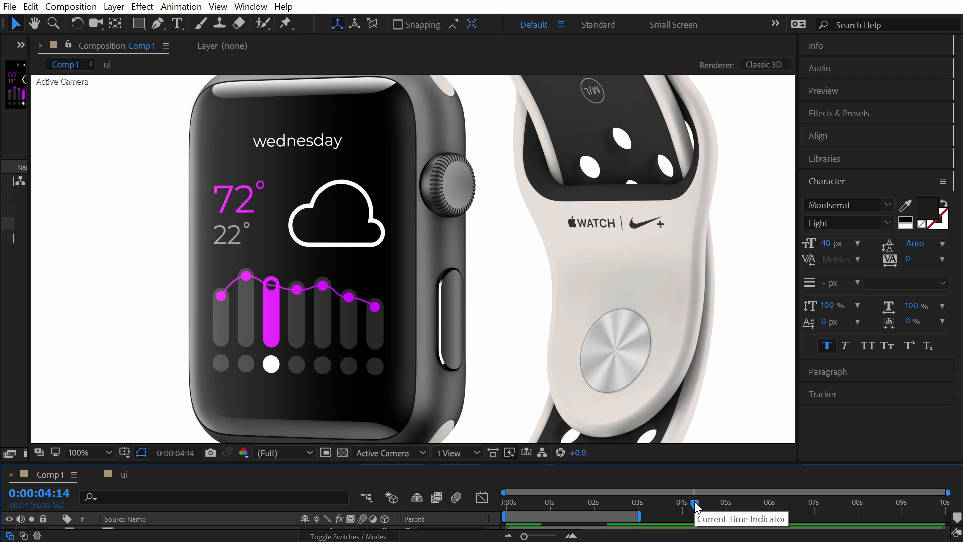
key(space)
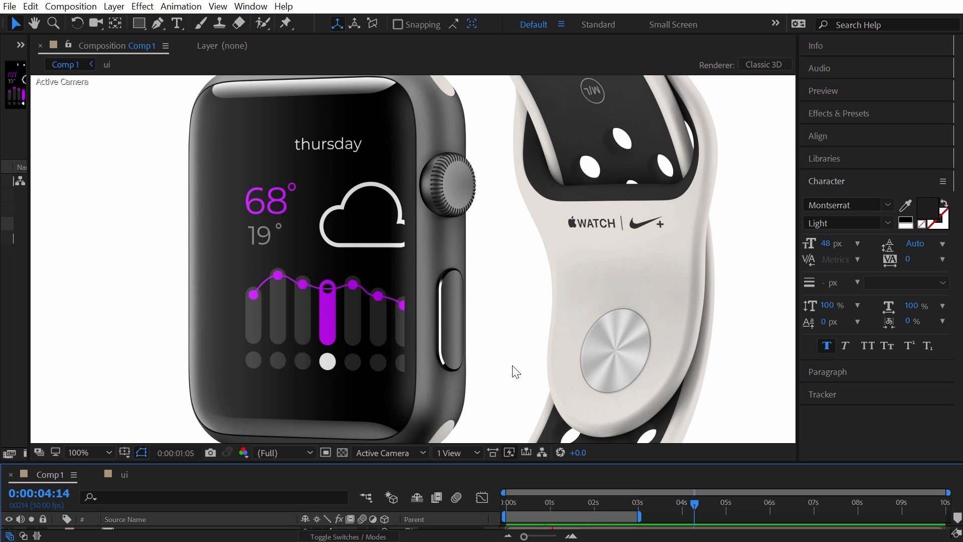
click(534, 308)
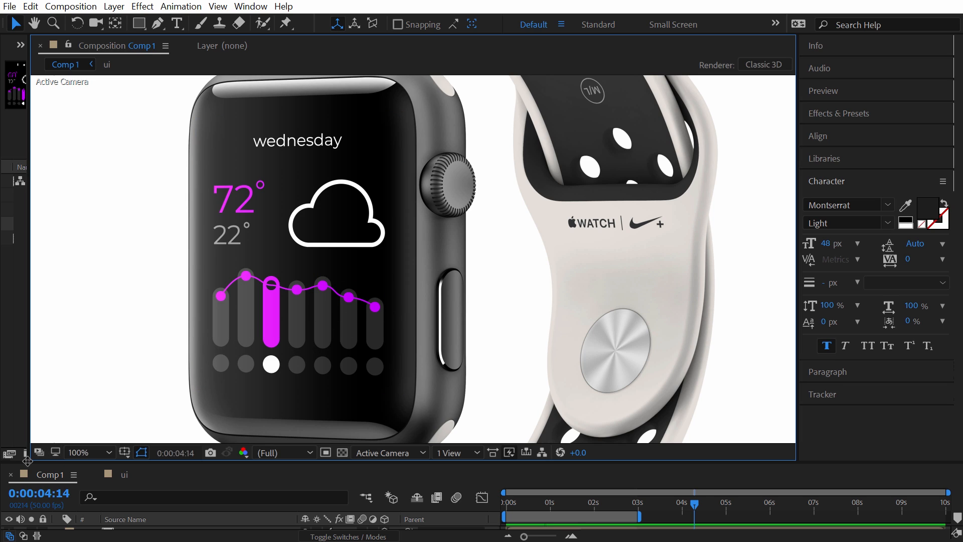
- Restore the smaller viewer layout, move the playhead to 0:00:03:02 and add Comp 1 to the Adobe Media Encoder queue
drag(28, 460, 200, 391)
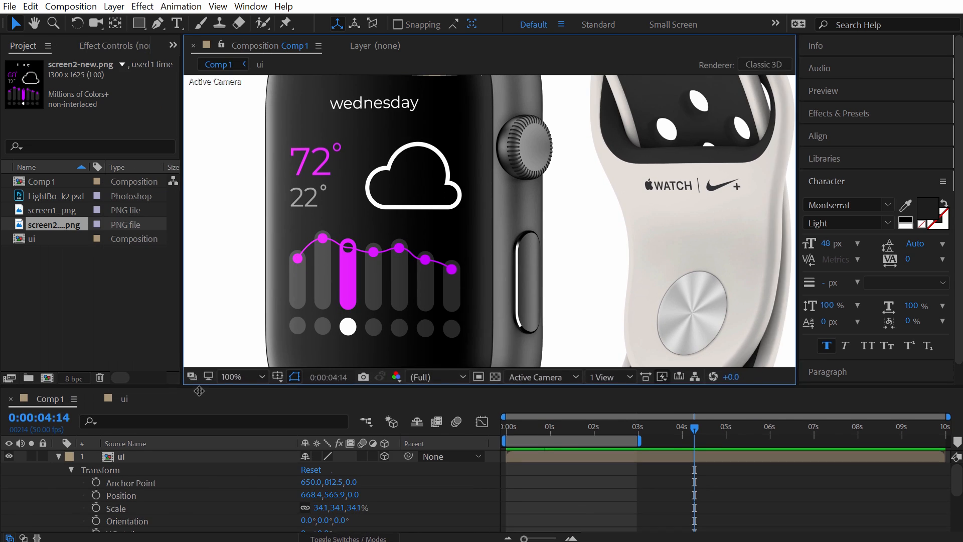
scroll(398, 258, down, 2)
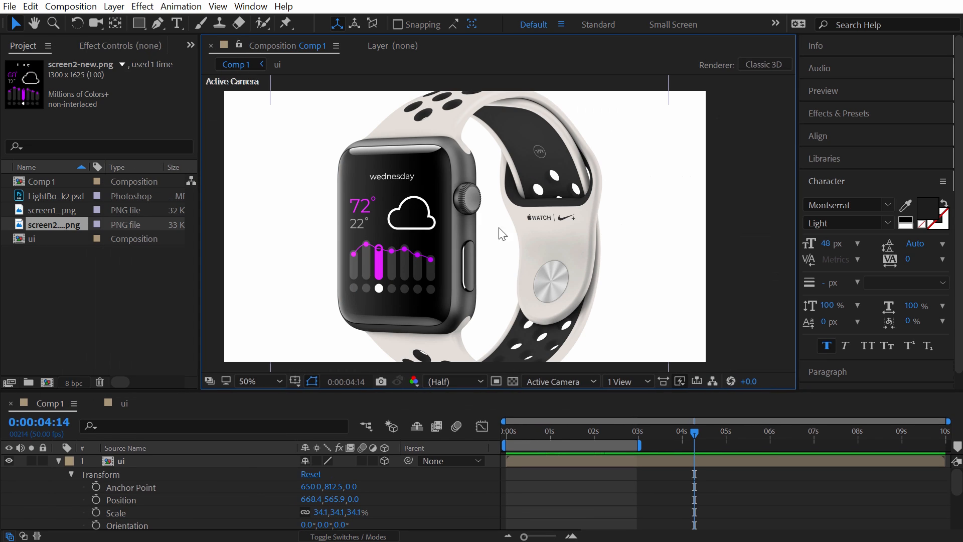
drag(600, 425, 641, 431)
click(70, 6)
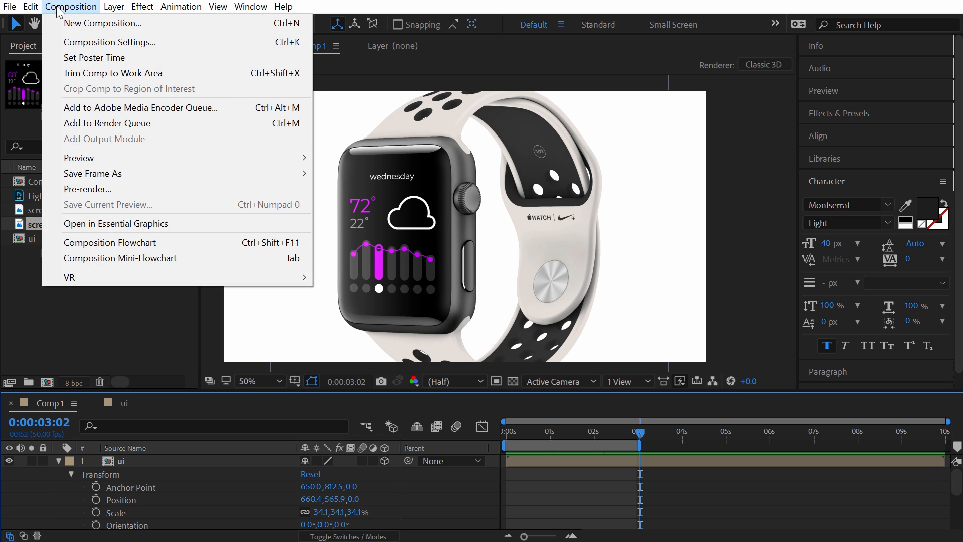
click(99, 114)
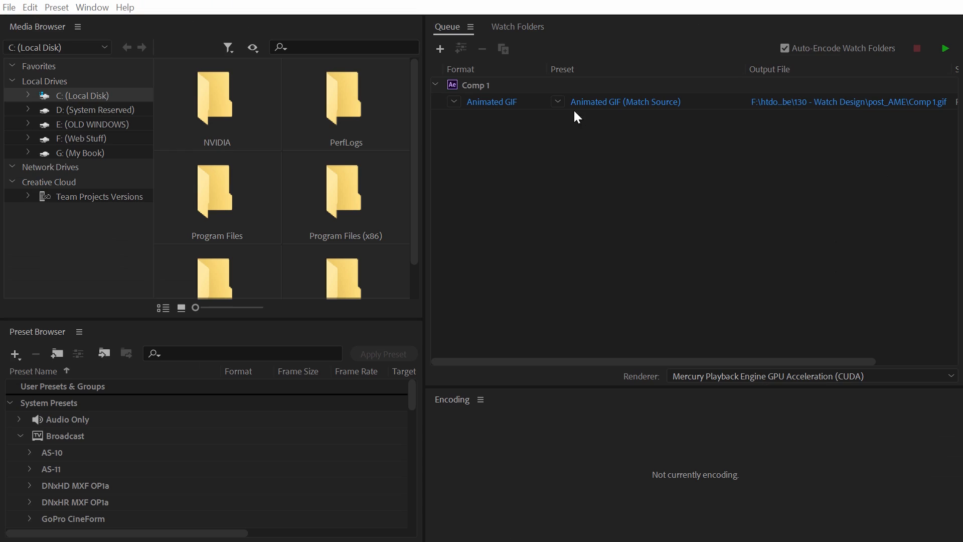
- Choose Animated GIF as Comp 1's format and open its export settings to review the basic video settings
click(454, 101)
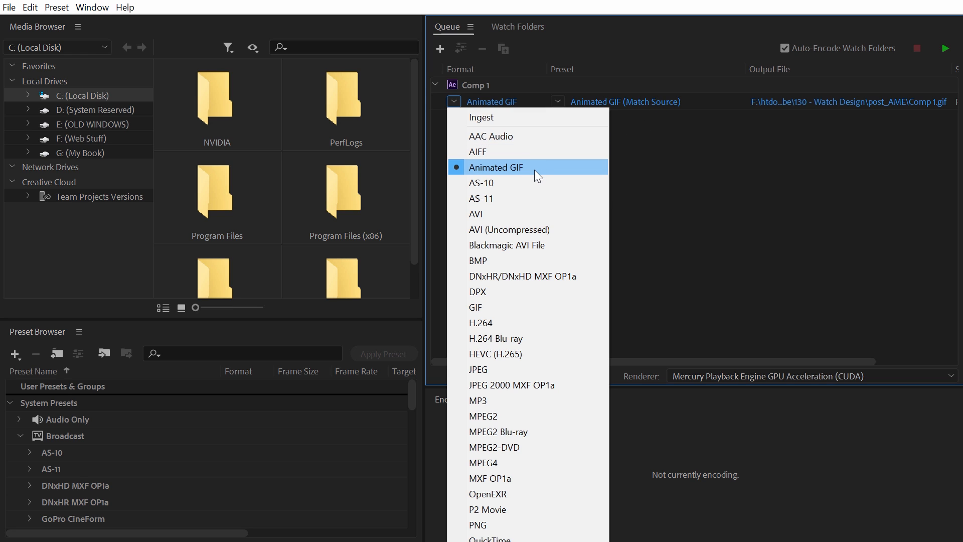
click(500, 167)
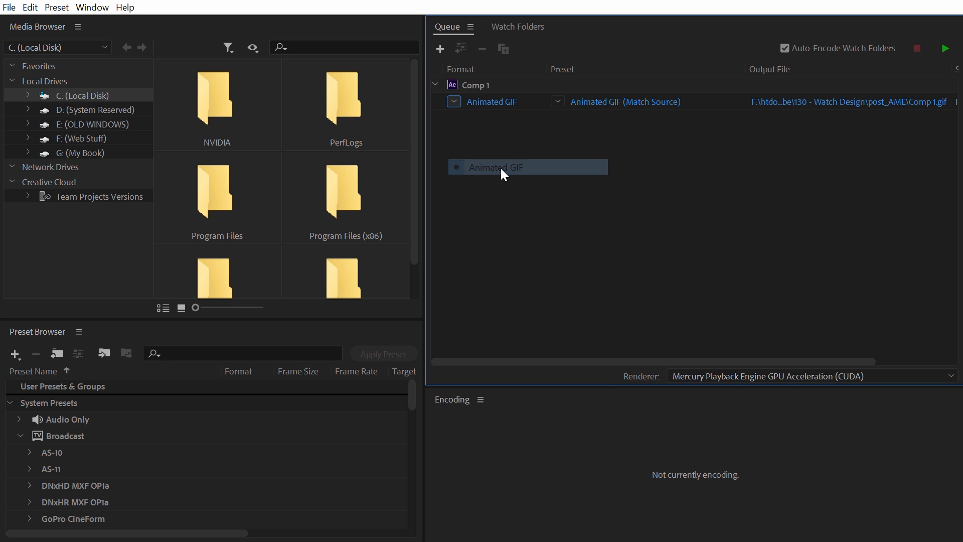
click(586, 104)
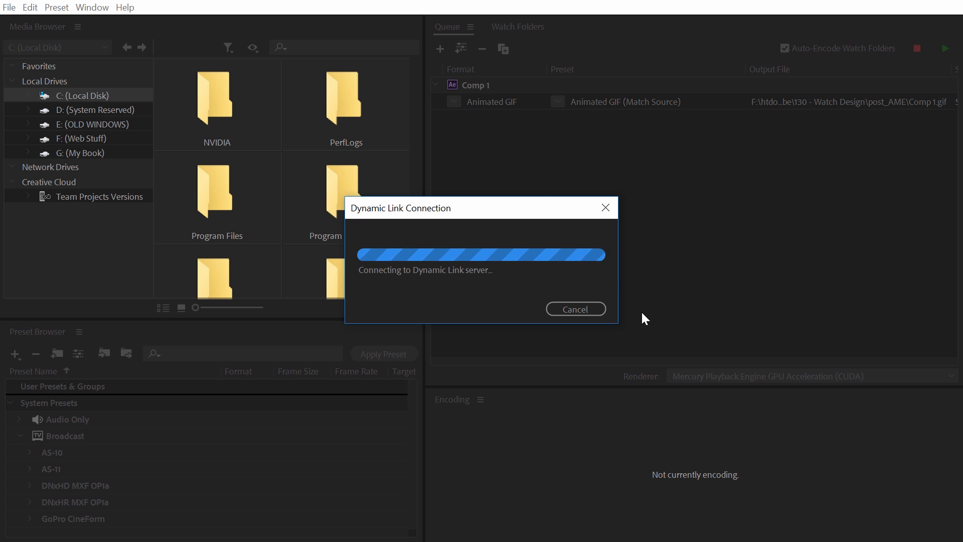
click(624, 104)
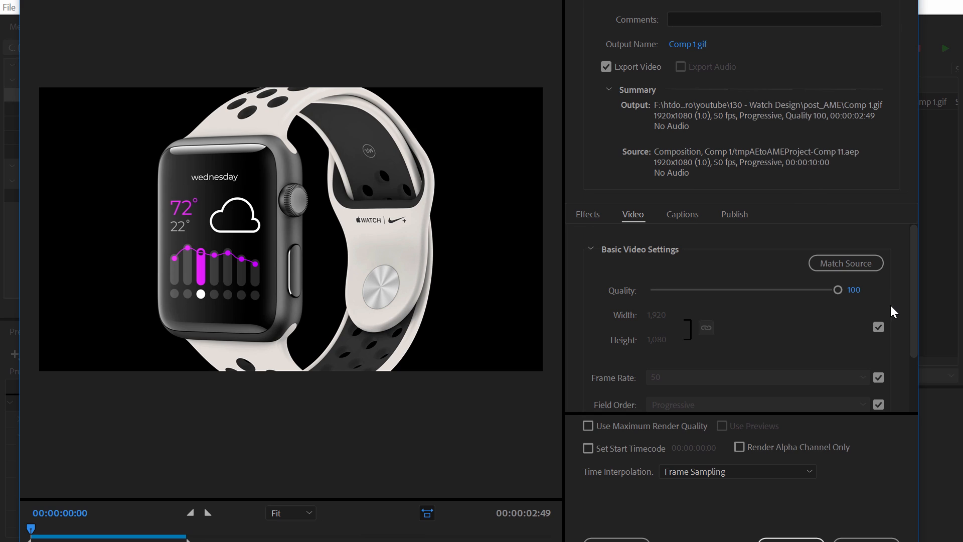
scroll(900, 312, down, 2)
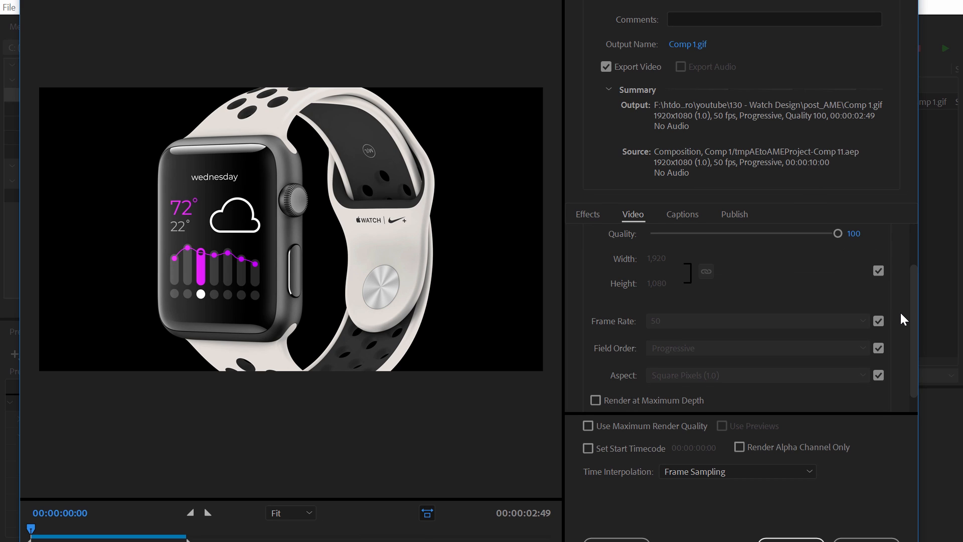
scroll(901, 315, up, 2)
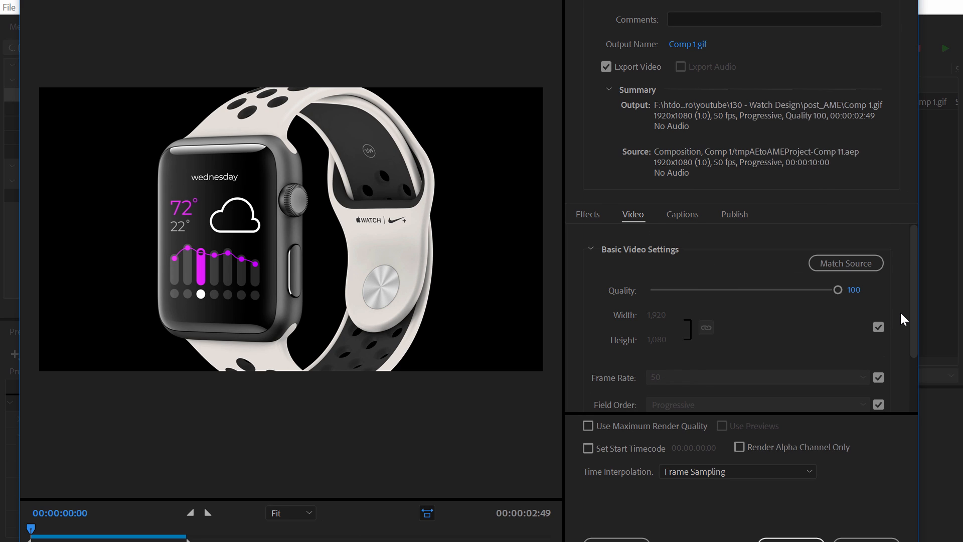
- Unlink the frame rate and frame size from the source and set the output size to 1280 x 720
click(884, 377)
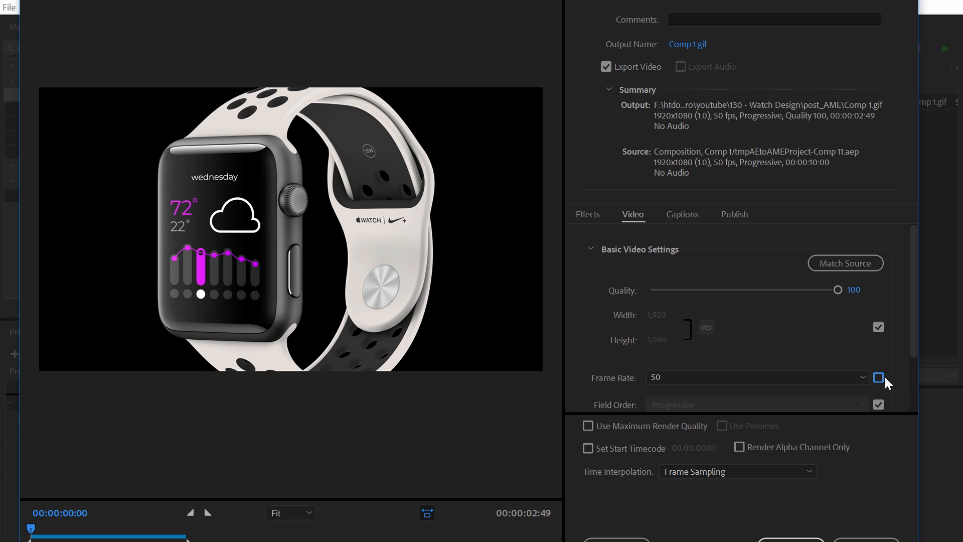
click(875, 329)
scroll(898, 357, down, 2)
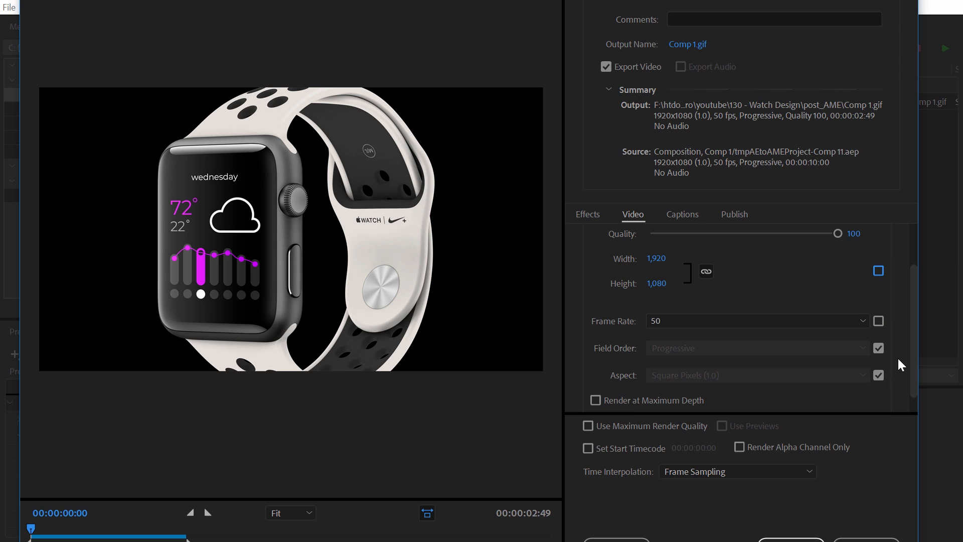
click(659, 258)
text(720)
key(Return)
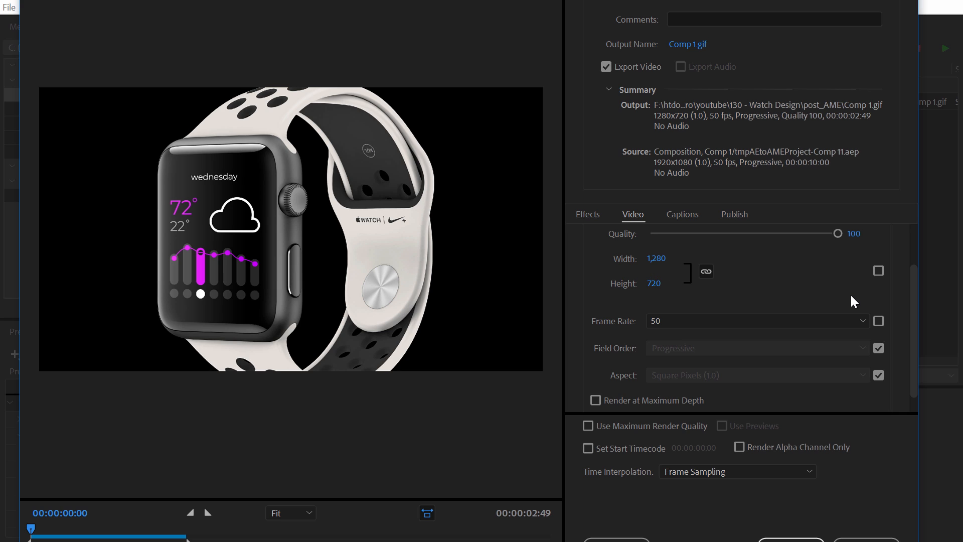
- Keep the GIF frame rate at 50, accept the export settings and start encoding the Comp 1 queue
click(859, 321)
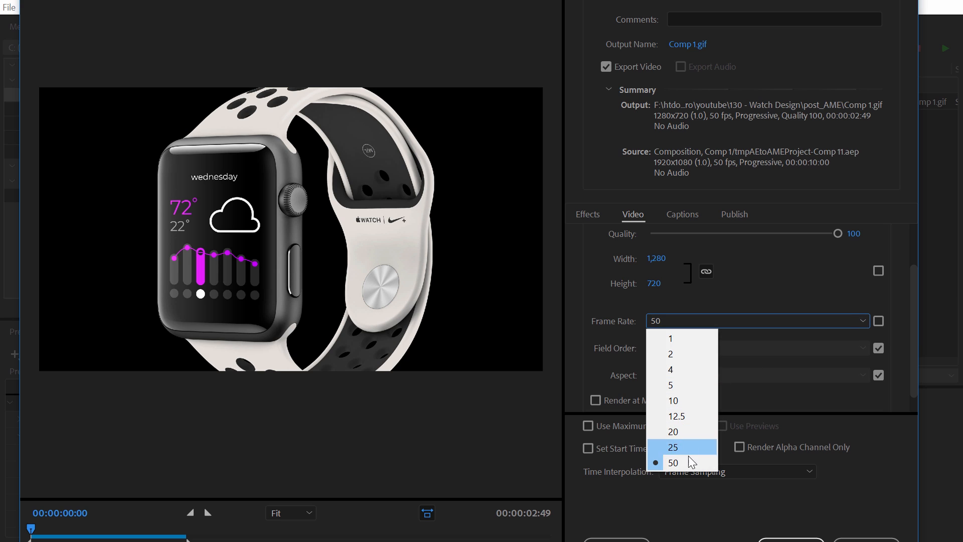
click(894, 305)
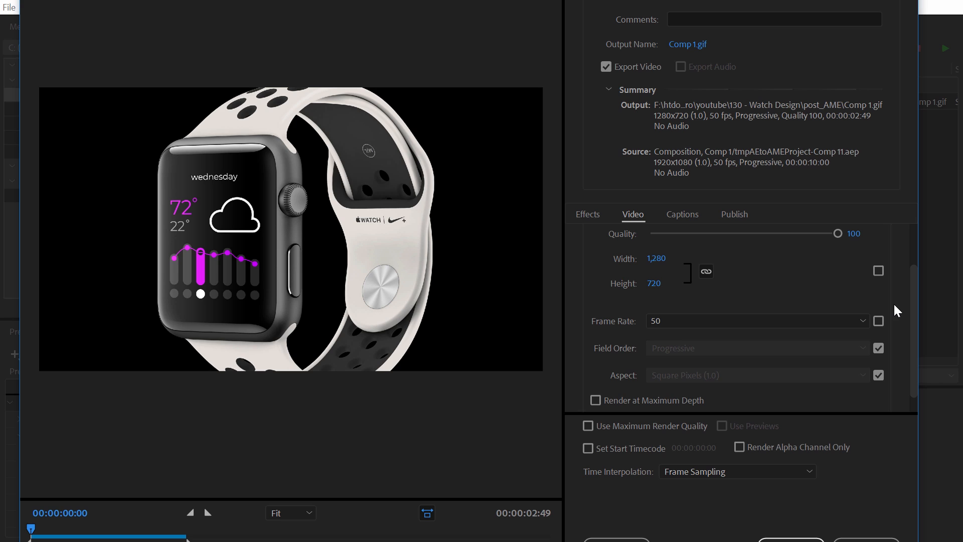
scroll(894, 311, down, 1)
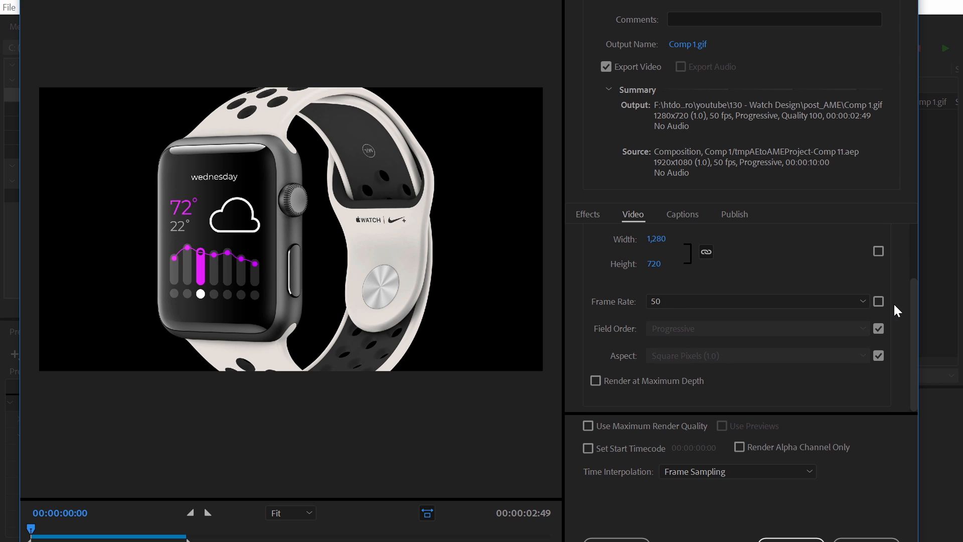
scroll(894, 305, up, 4)
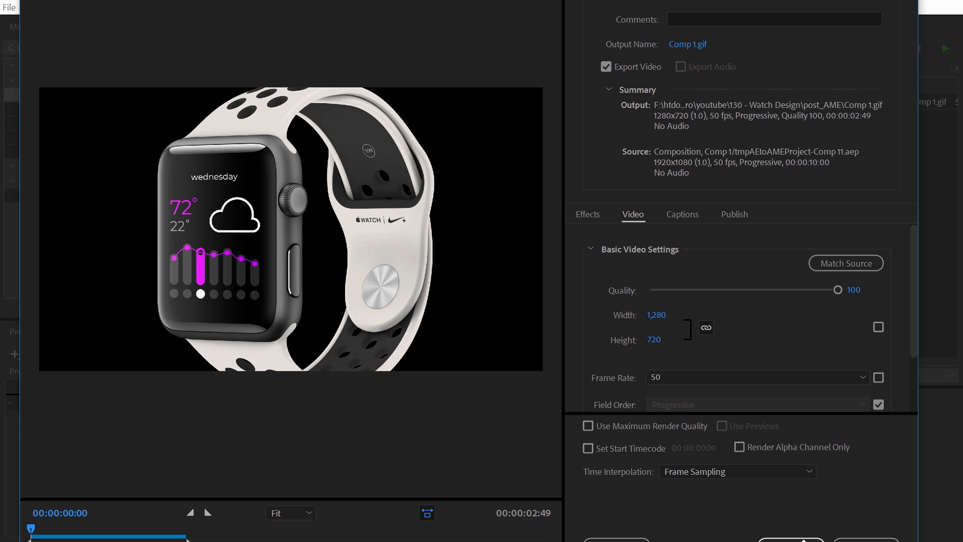
drag(803, 541, 802, 511)
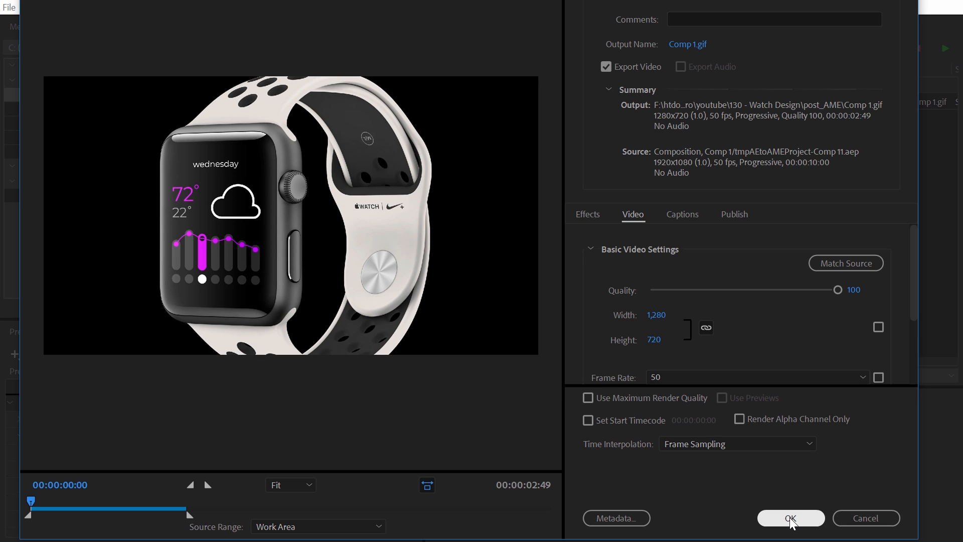
click(791, 520)
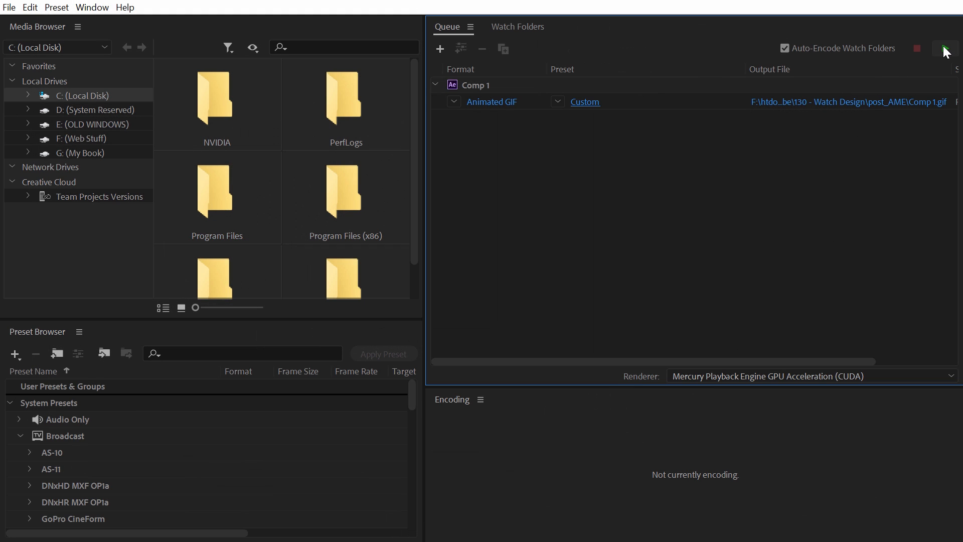
click(946, 51)
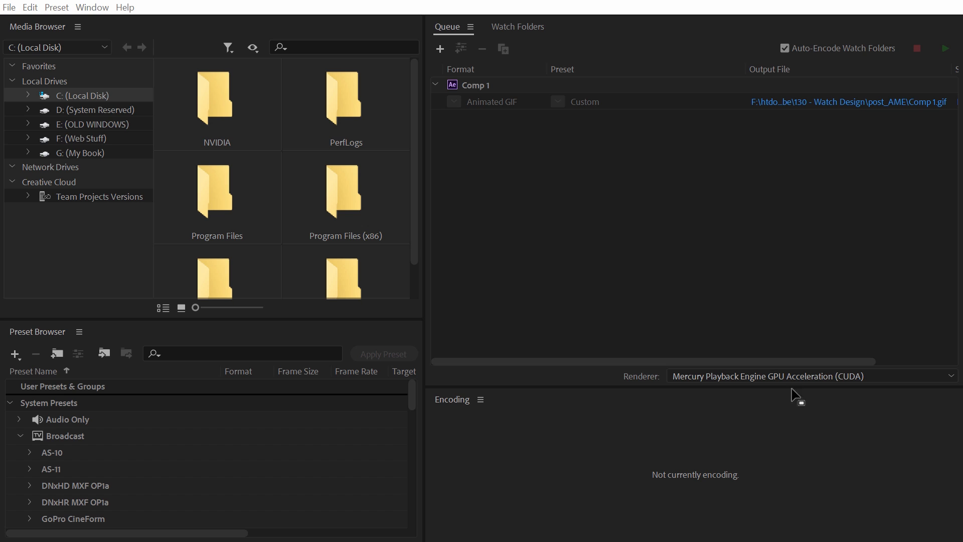
- Open the exported Comp 1 GIF from its post_AME output folder, watch the animation and close it
click(825, 102)
click(658, 326)
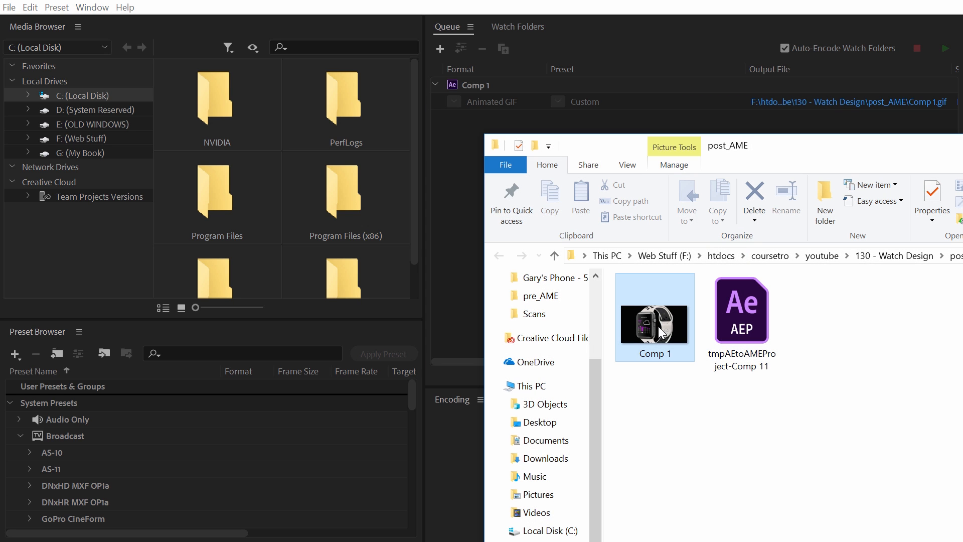
double_click(671, 329)
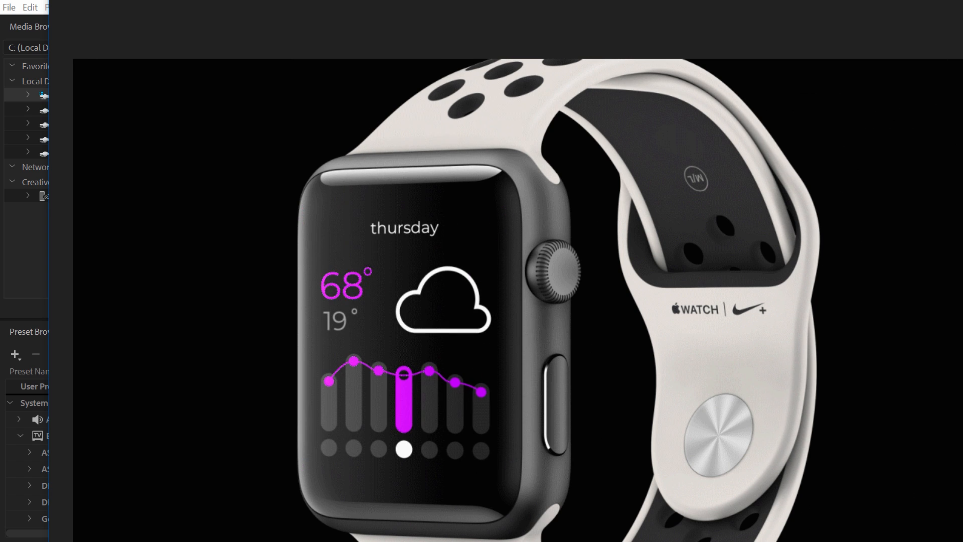
click(931, 0)
- Switch to After Effects, add a white 1920 x 1080 solid to Comp 1 and place it beneath the LightBoneBlack2.psd layer
key(alt+Tab)
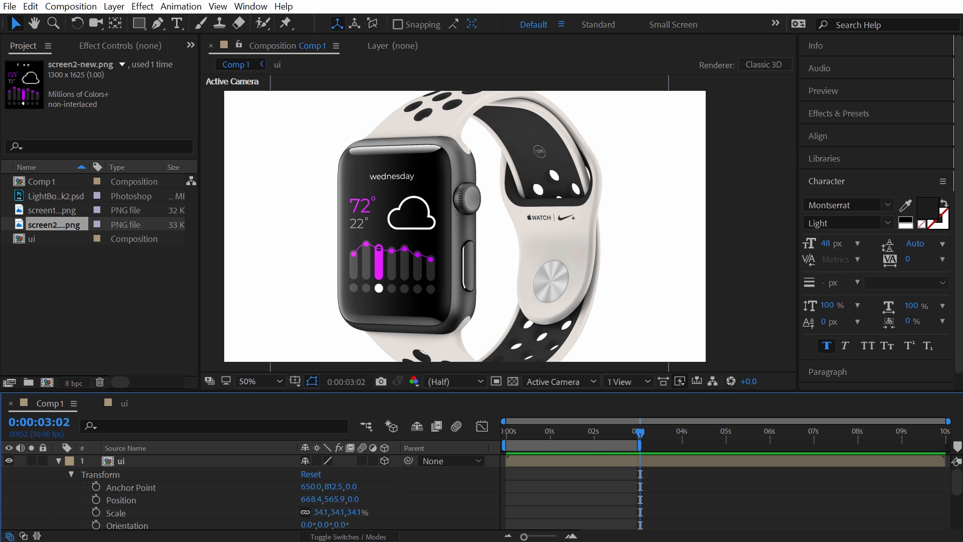
click(272, 215)
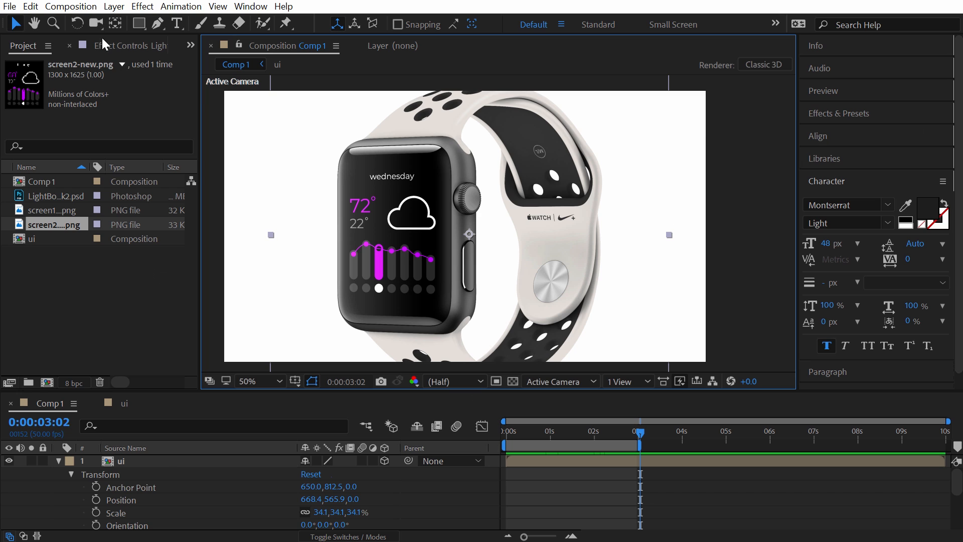
click(106, 7)
mouse_move(70, 6)
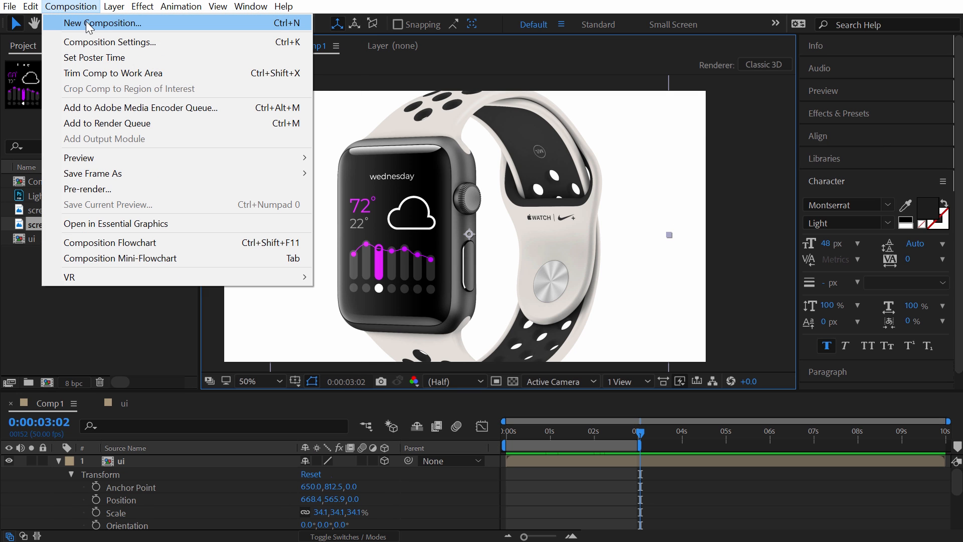
mouse_move(114, 6)
mouse_move(151, 22)
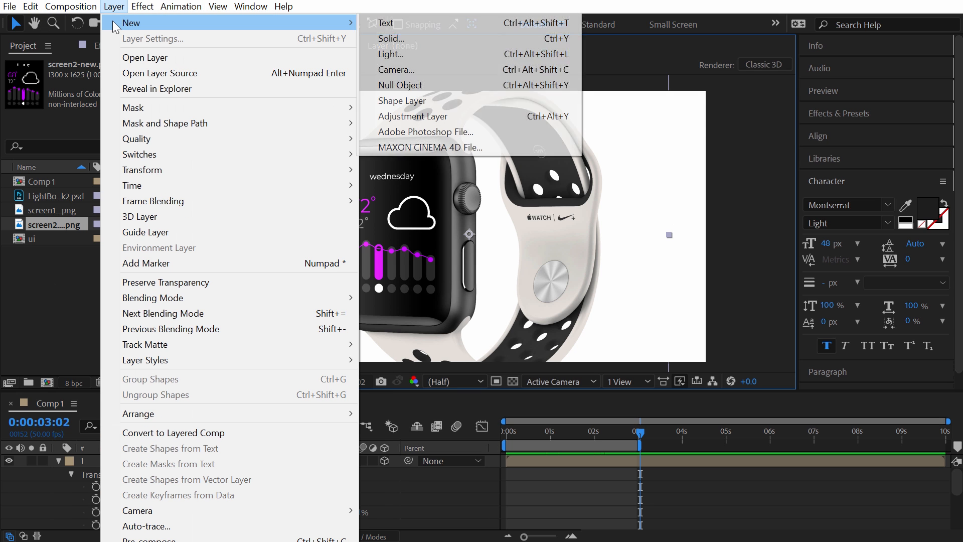
click(389, 38)
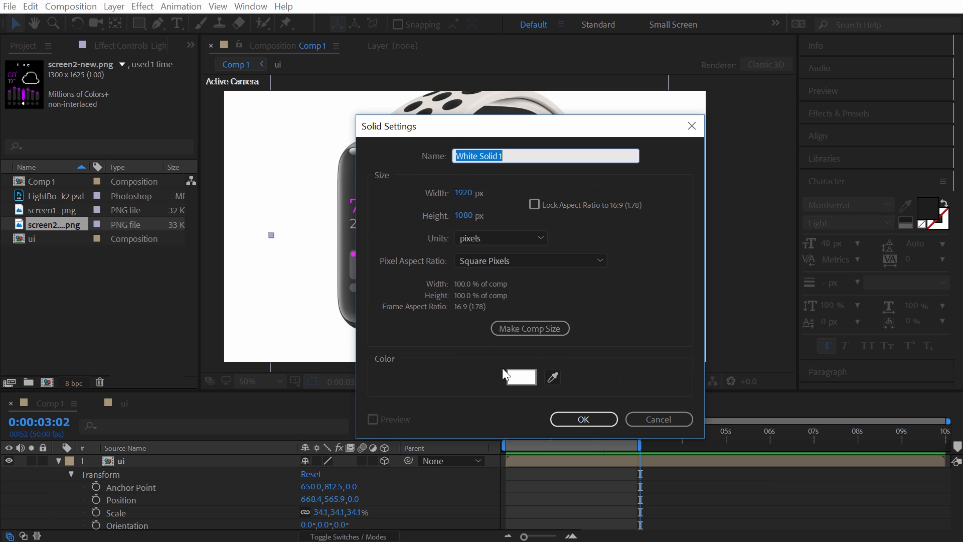
click(553, 424)
scroll(74, 476, down, 1)
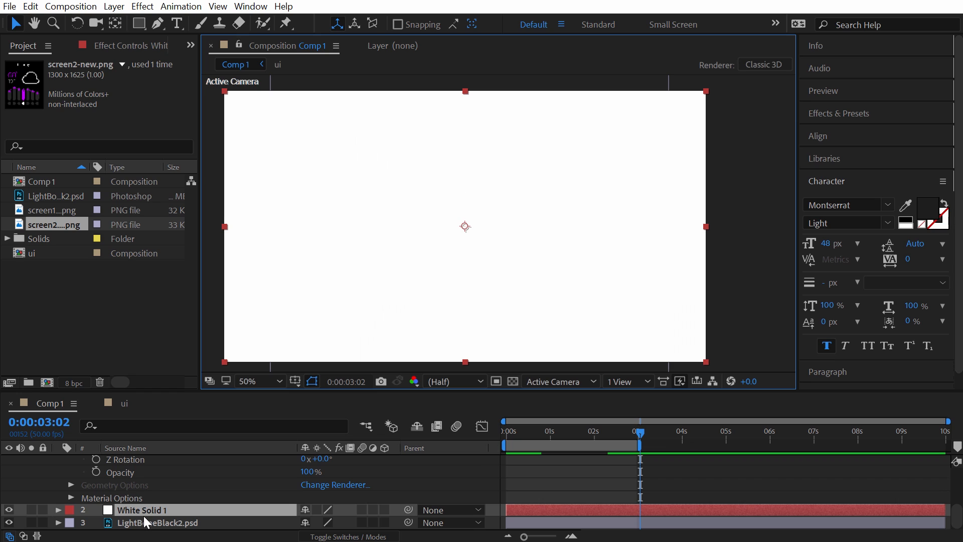
mouse_move(149, 524)
mouse_down()
mouse_move(149, 533)
mouse_move(151, 507)
mouse_up()
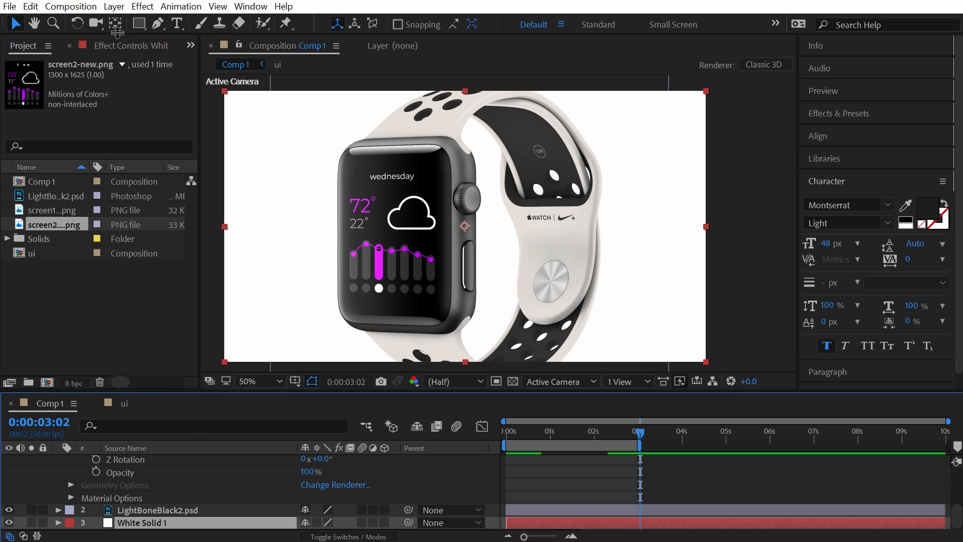
- Change the background solid's color to red, E41515
click(114, 8)
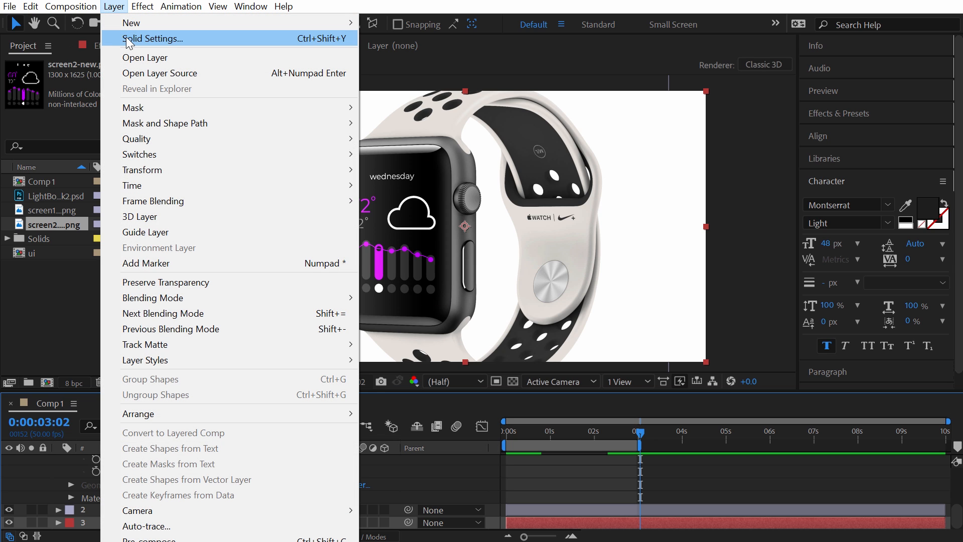
click(146, 37)
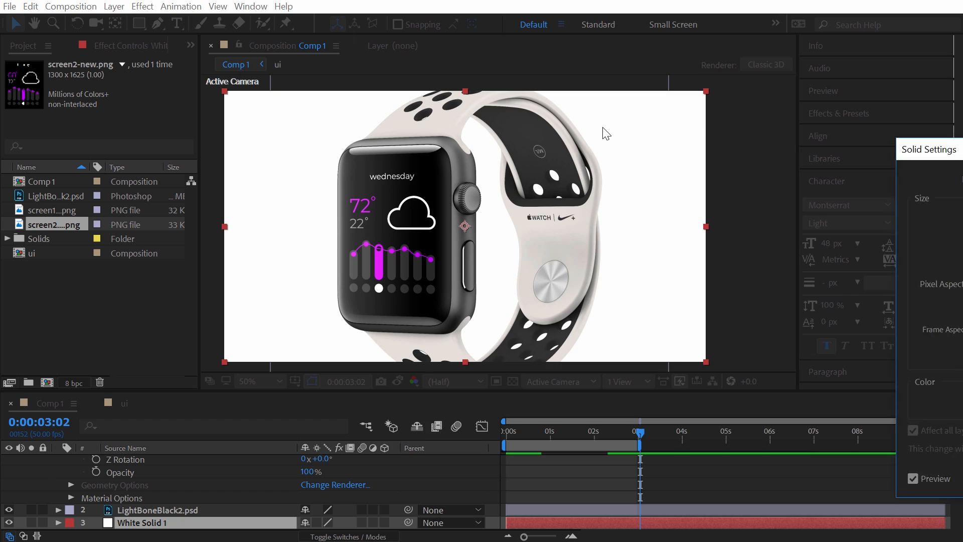
click(391, 358)
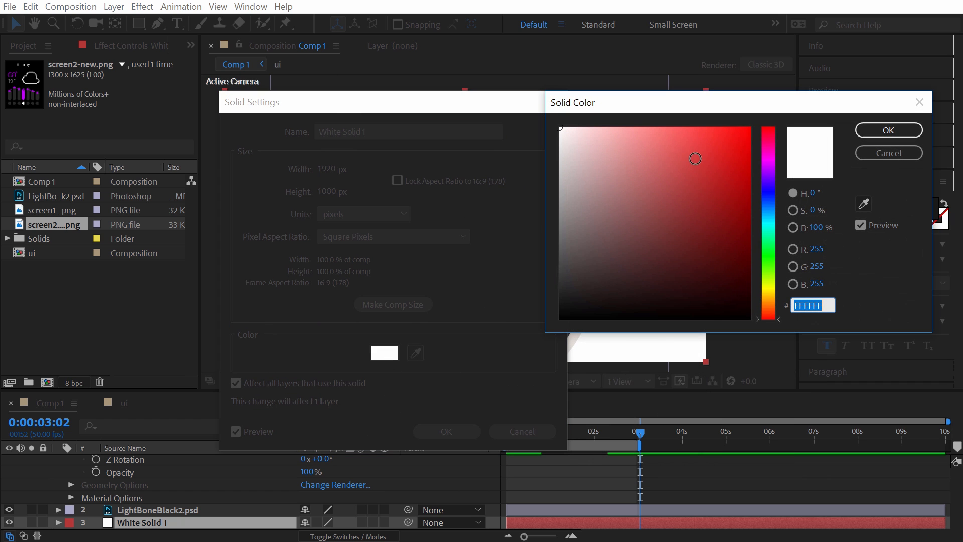
click(743, 133)
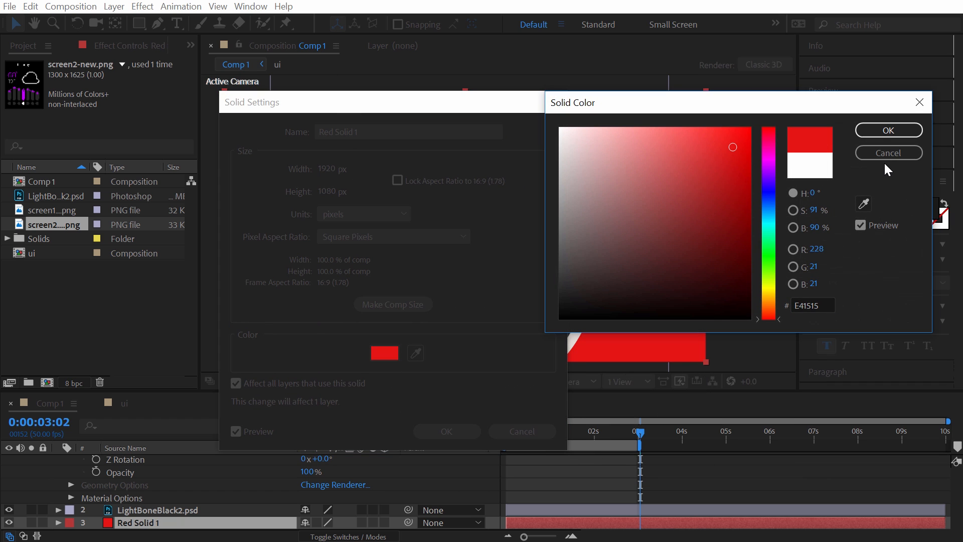